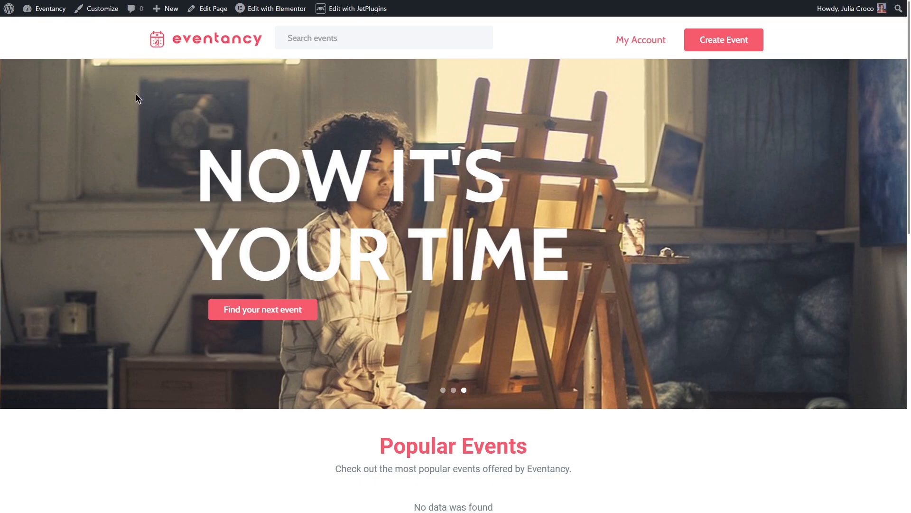
Go to the site's admin dashboard and open the Events custom post type in JetEngine for editing
{"action": "mouse_move", "coordinate": [47, 9]}
{"action": "left_click", "coordinate": [40, 27]}
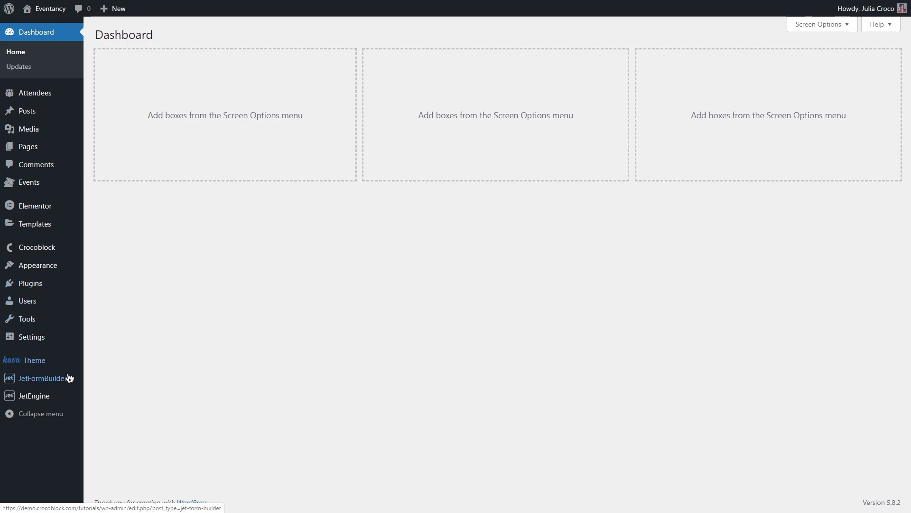
{"action": "mouse_move", "coordinate": [65, 396]}
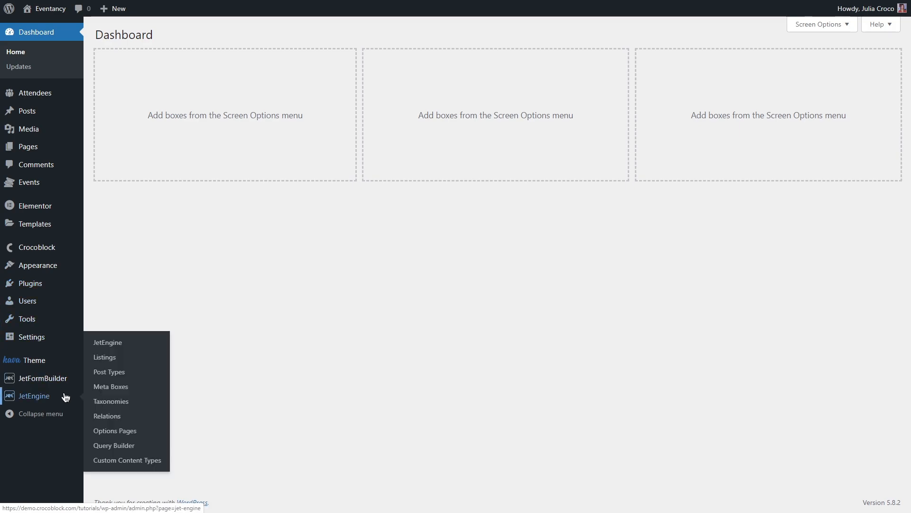
{"action": "left_click", "coordinate": [147, 375]}
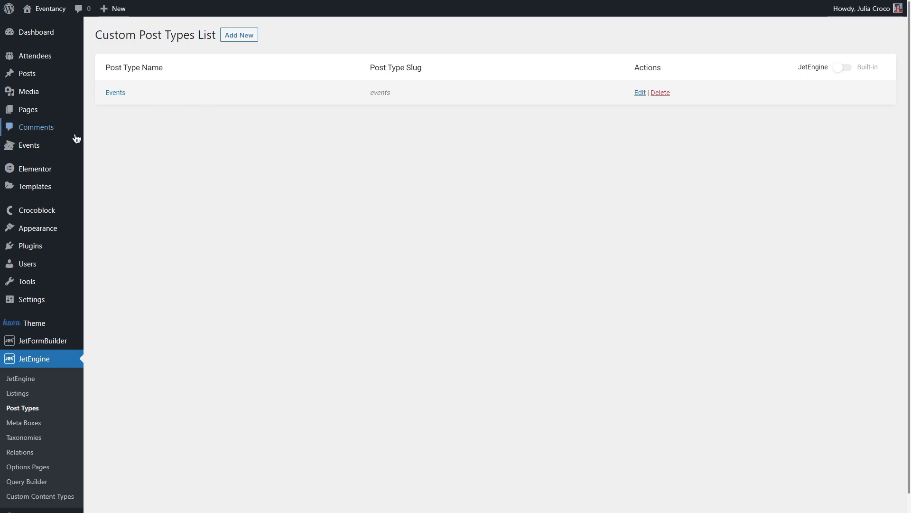
{"action": "mouse_move", "coordinate": [61, 146]}
{"action": "left_click", "coordinate": [124, 93]}
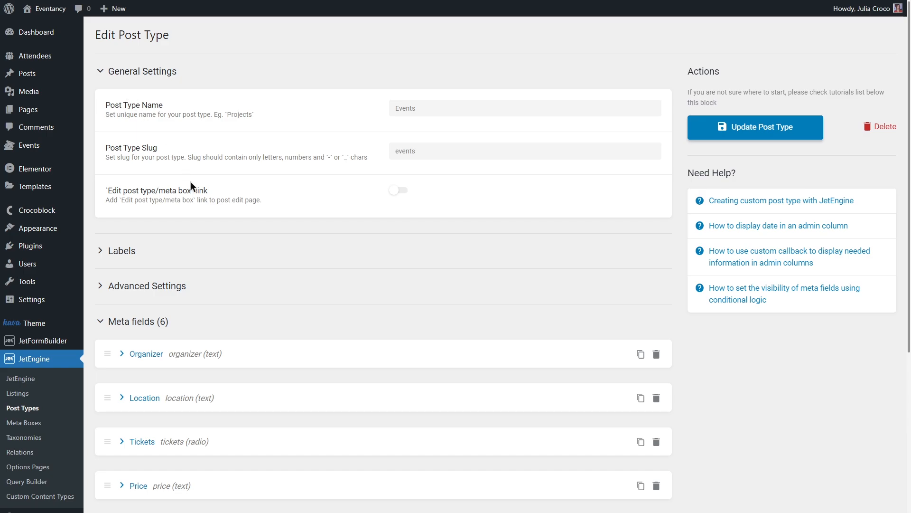
Review the meta fields and the advanced settings of the Events post type
{"action": "scroll", "coordinate": [222, 222], "scroll_direction": "down", "scroll_amount": 1}
{"action": "scroll", "coordinate": [223, 222], "scroll_direction": "down", "scroll_amount": 4}
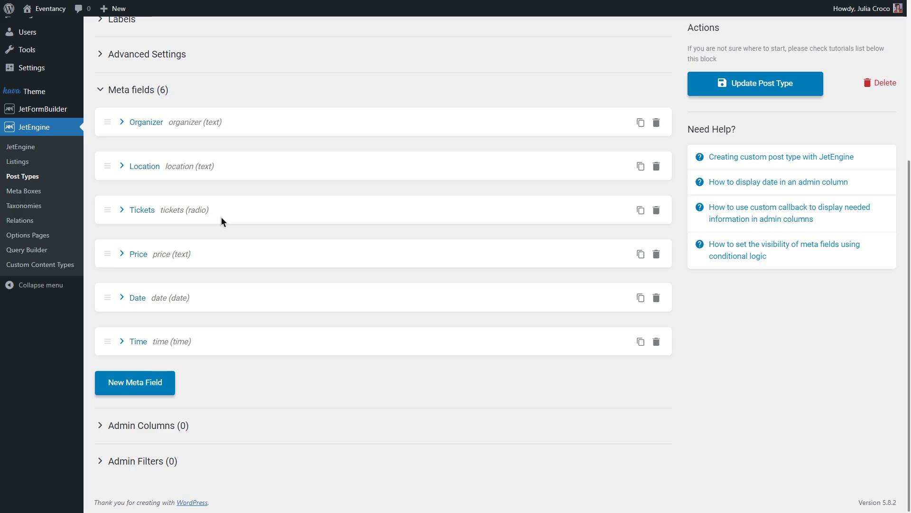
{"action": "left_click", "coordinate": [206, 57]}
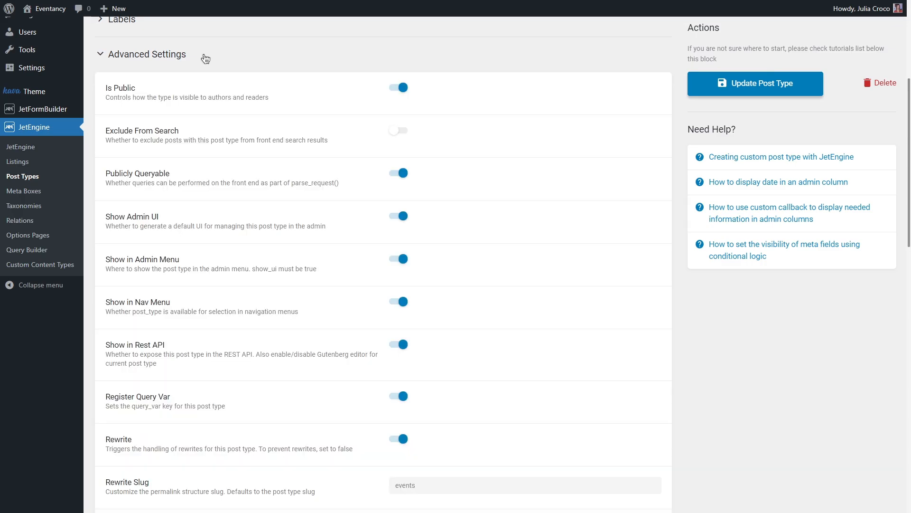
{"action": "scroll", "coordinate": [288, 284], "scroll_direction": "down", "scroll_amount": 5}
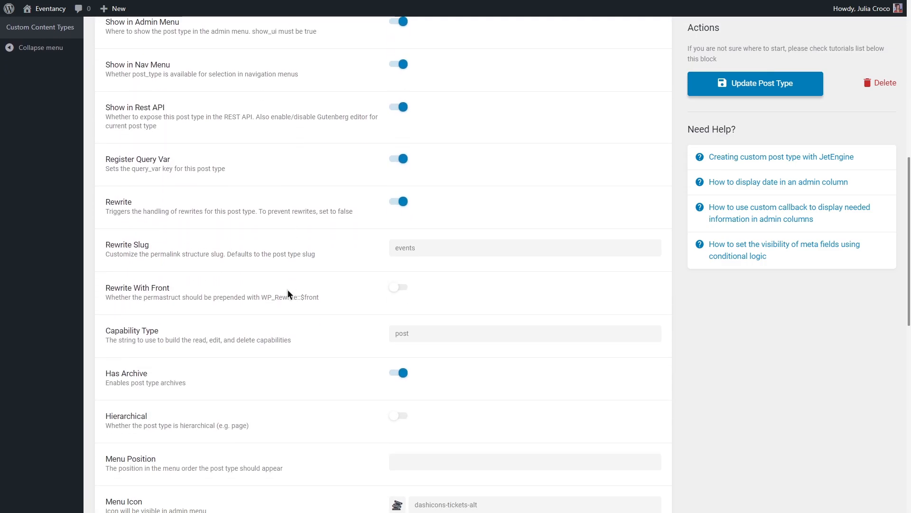
{"action": "scroll", "coordinate": [287, 294], "scroll_direction": "down", "scroll_amount": 3}
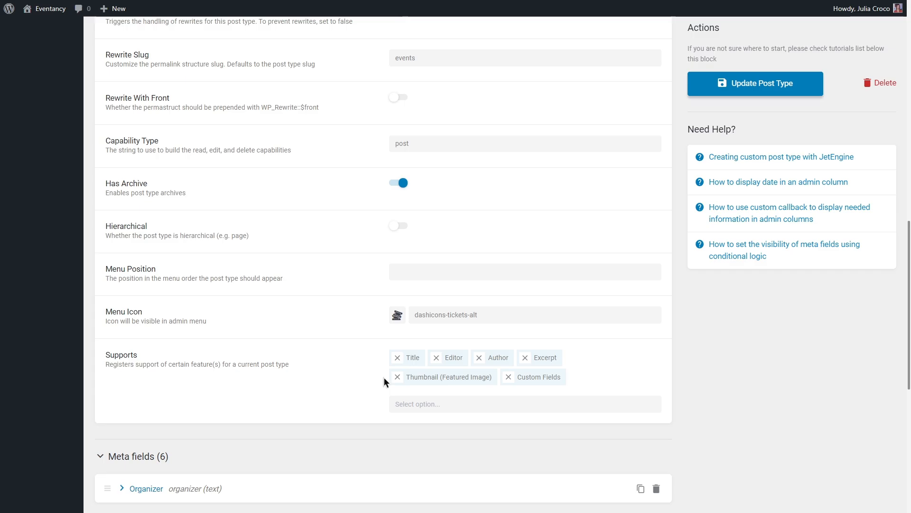
{"action": "scroll", "coordinate": [383, 378], "scroll_direction": "up", "scroll_amount": 5}
{"action": "scroll", "coordinate": [384, 378], "scroll_direction": "up", "scroll_amount": 6}
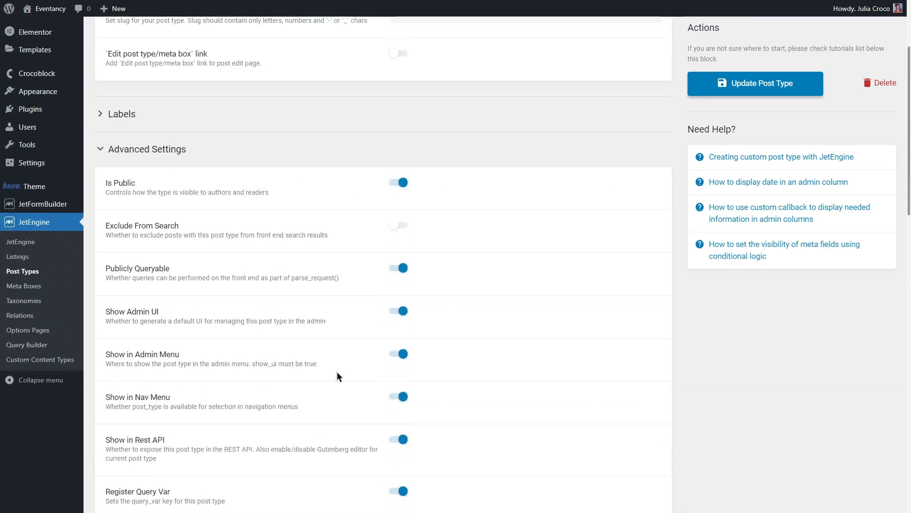
Inspect the Event category taxonomy's settings in JetEngine and view its list of event categories
{"action": "left_click", "coordinate": [59, 301]}
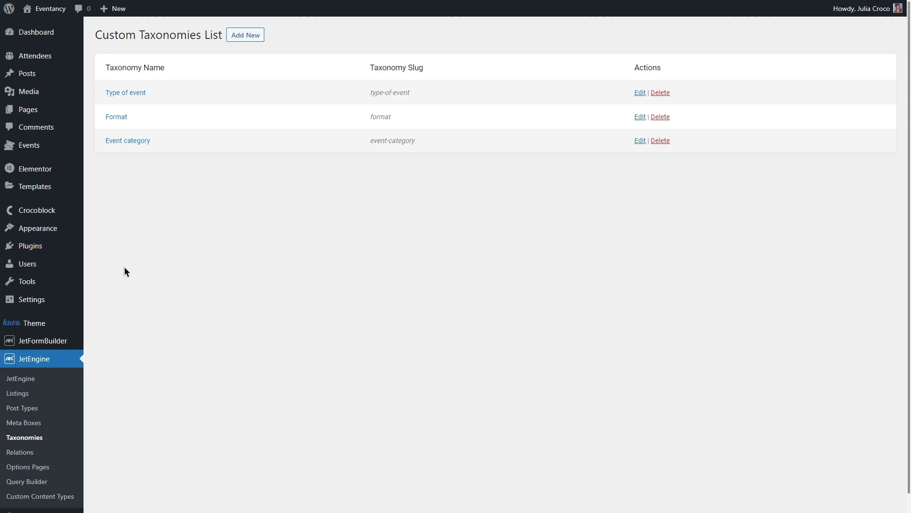
{"action": "left_click", "coordinate": [126, 141]}
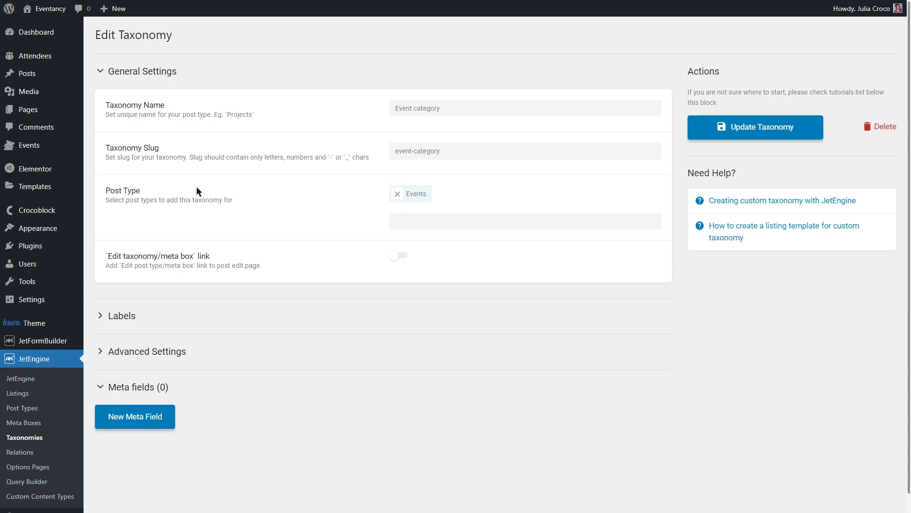
{"action": "mouse_move", "coordinate": [58, 148]}
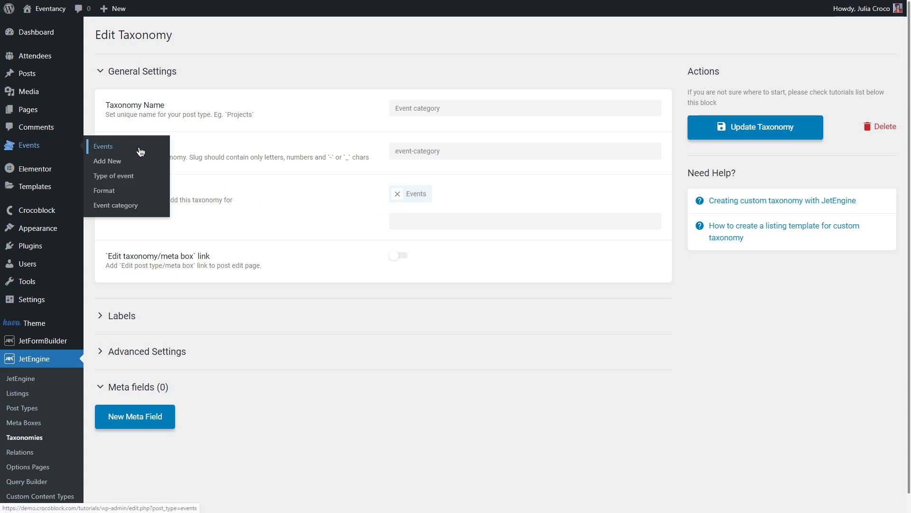
{"action": "left_click", "coordinate": [152, 206]}
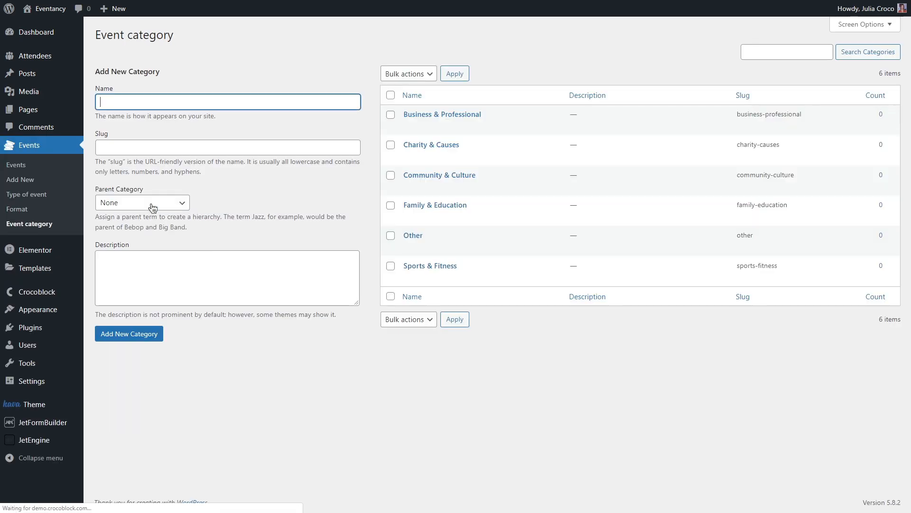
{"action": "mouse_move", "coordinate": [414, 191]}
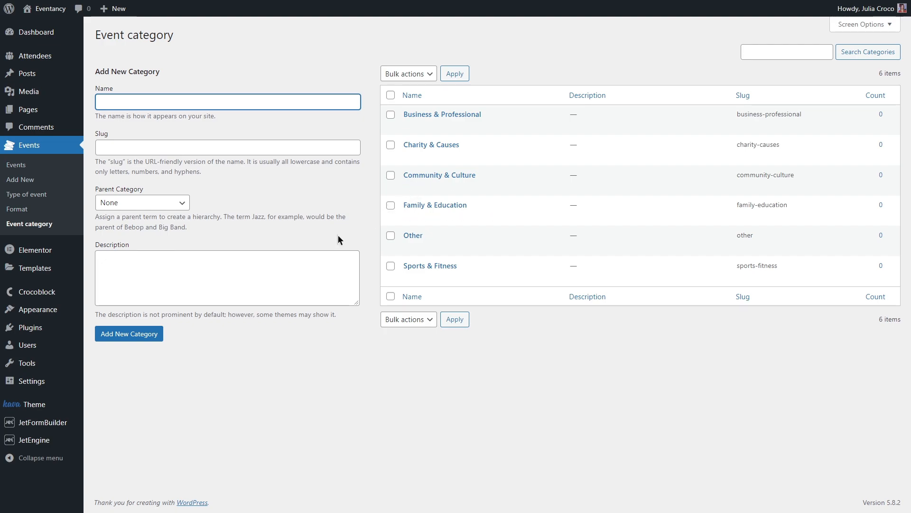
Enable the Profile Builder module in the JetEngine dashboard and save the module settings
{"action": "mouse_move", "coordinate": [61, 444]}
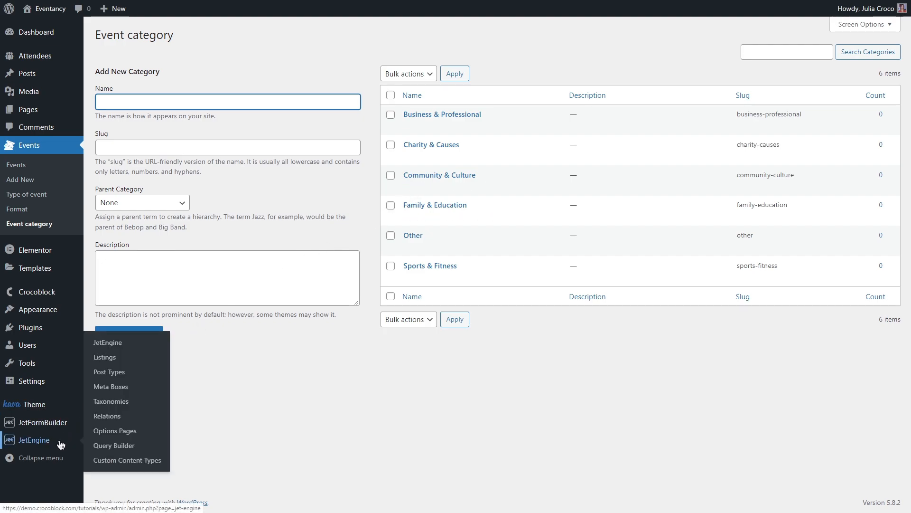
{"action": "left_click", "coordinate": [127, 342]}
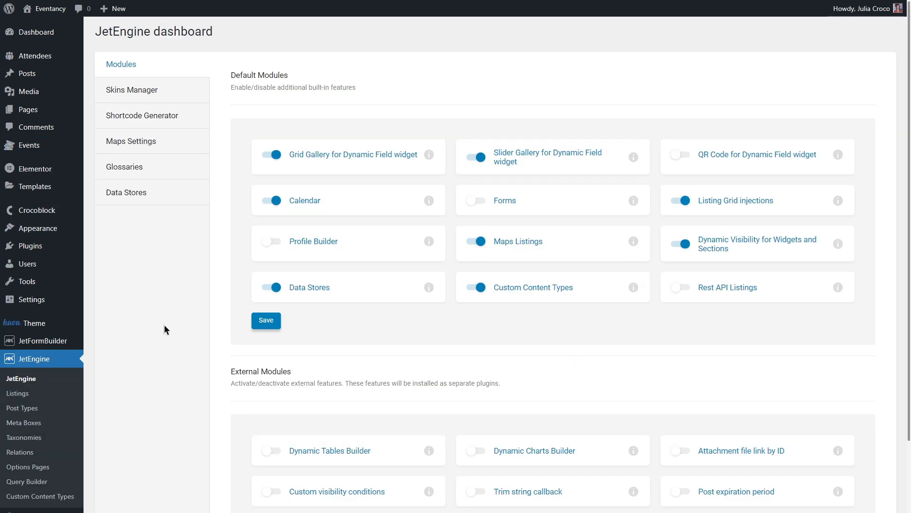
{"action": "left_click", "coordinate": [280, 242]}
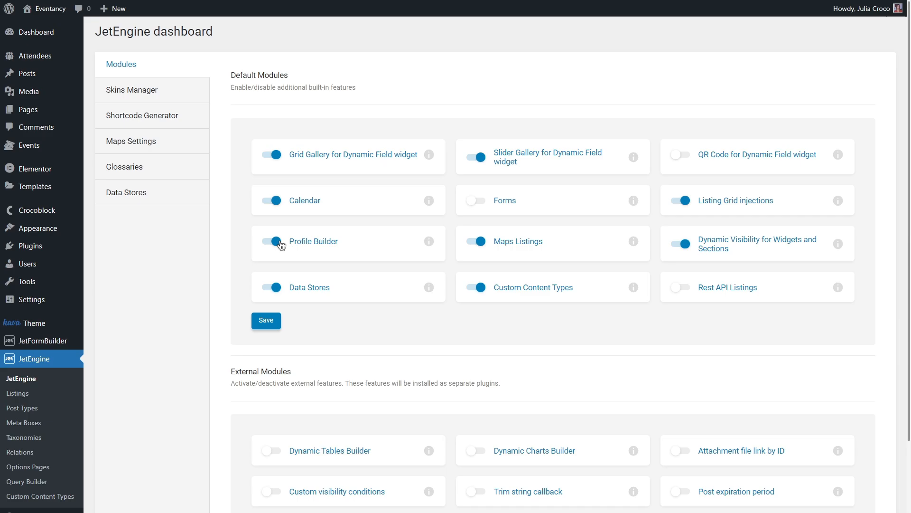
{"action": "left_click", "coordinate": [267, 321]}
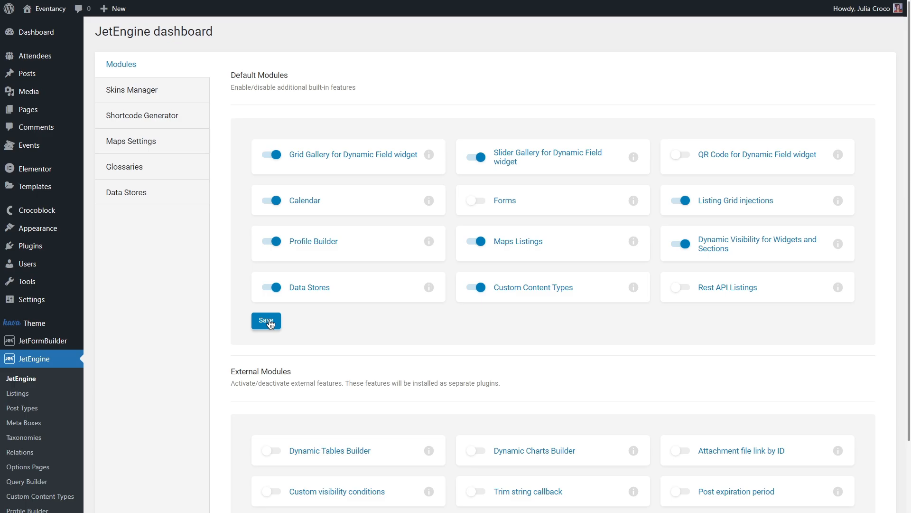
Import the "User profile with editable content" preset from JetEngine's Skins Manager
{"action": "left_click", "coordinate": [192, 97]}
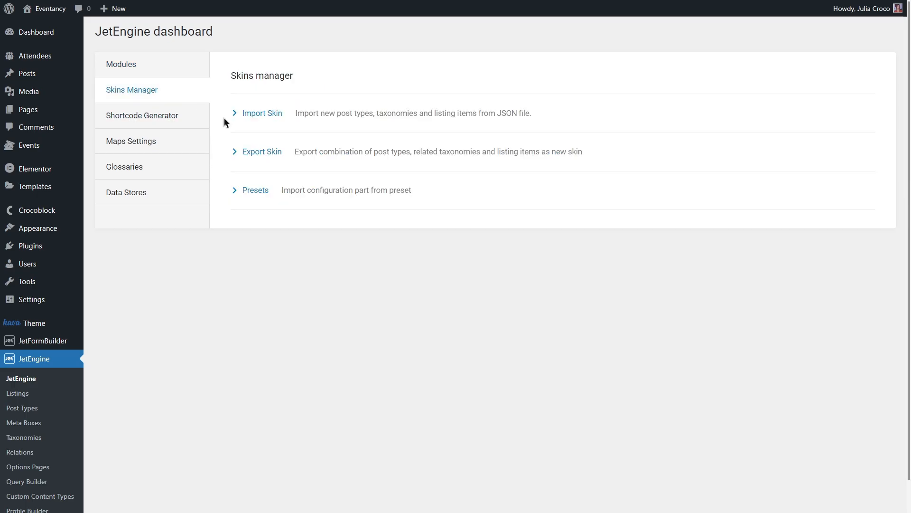
{"action": "left_click", "coordinate": [324, 191]}
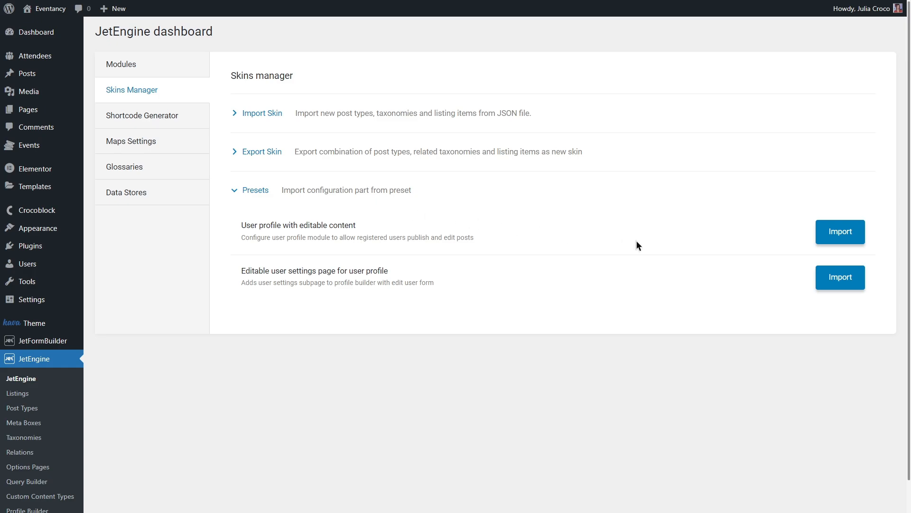
{"action": "left_click", "coordinate": [839, 234]}
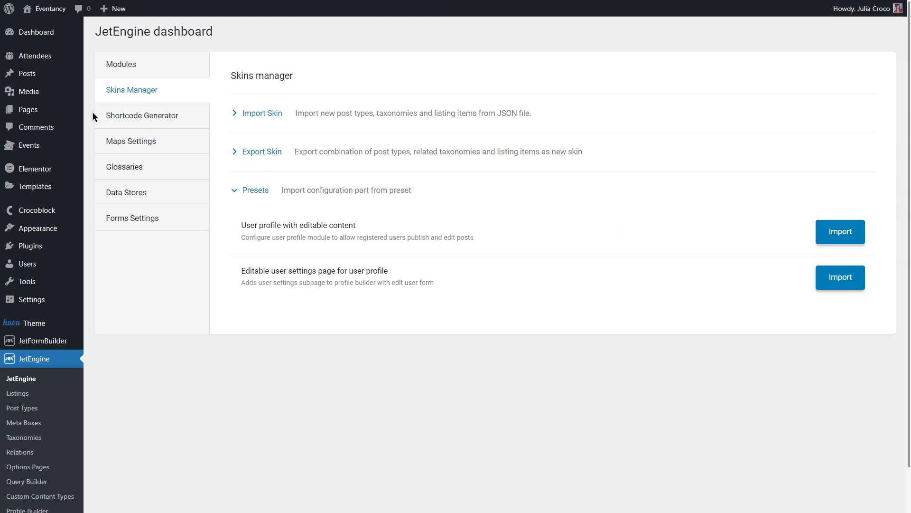
Check the site's pages for the Account page and the saved templates for User Post, Add Post and Edit Post
{"action": "mouse_move", "coordinate": [65, 112]}
{"action": "left_click", "coordinate": [129, 111]}
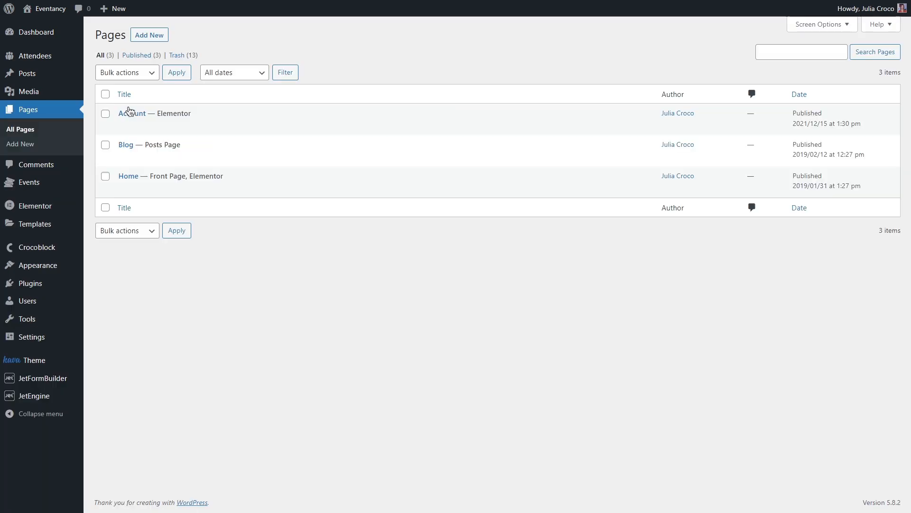
{"action": "mouse_move", "coordinate": [173, 116]}
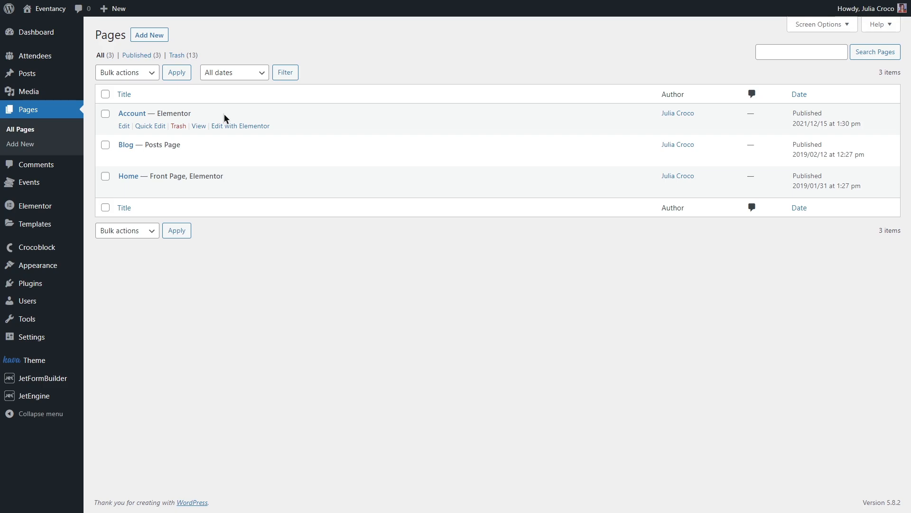
{"action": "mouse_move", "coordinate": [69, 221]}
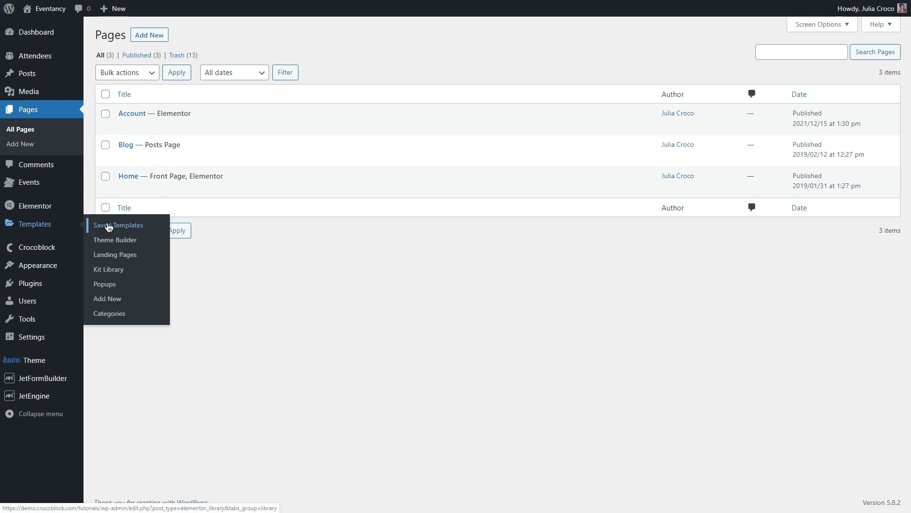
{"action": "left_click", "coordinate": [142, 226]}
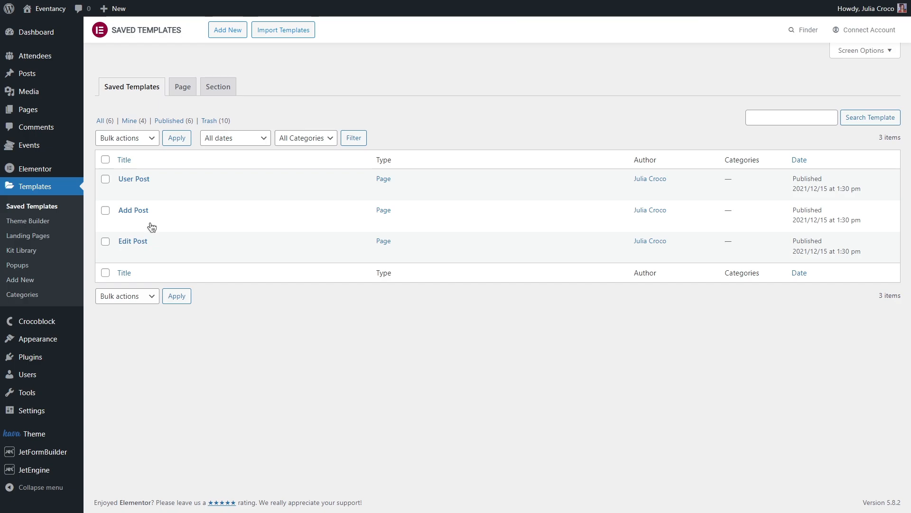
{"action": "mouse_move", "coordinate": [198, 212]}
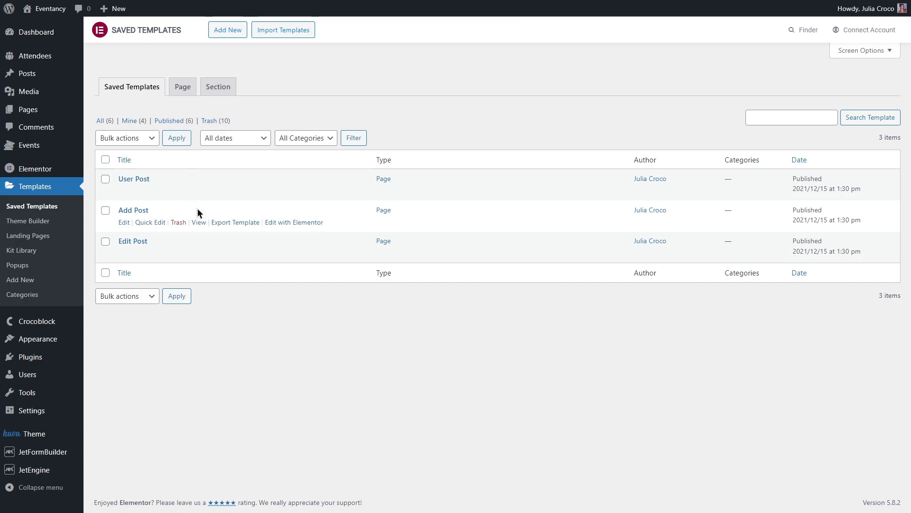
{"action": "mouse_move", "coordinate": [205, 241]}
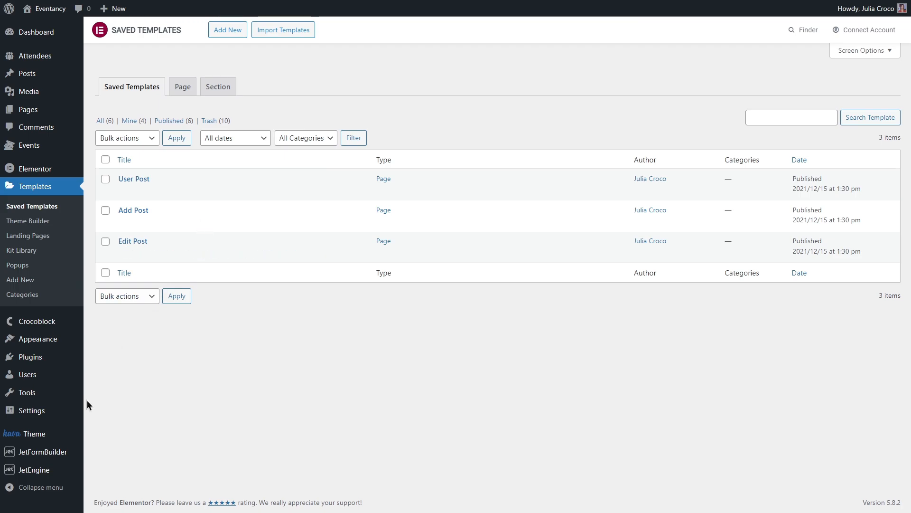
View the JetEngine listing items to check the User Posts Item listing
{"action": "mouse_move", "coordinate": [61, 469]}
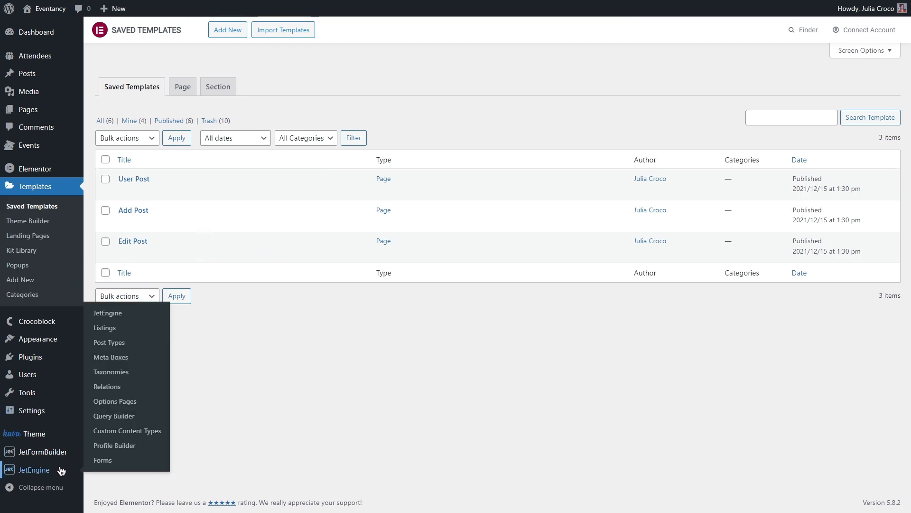
{"action": "left_click", "coordinate": [133, 327]}
{"action": "mouse_move", "coordinate": [235, 134]}
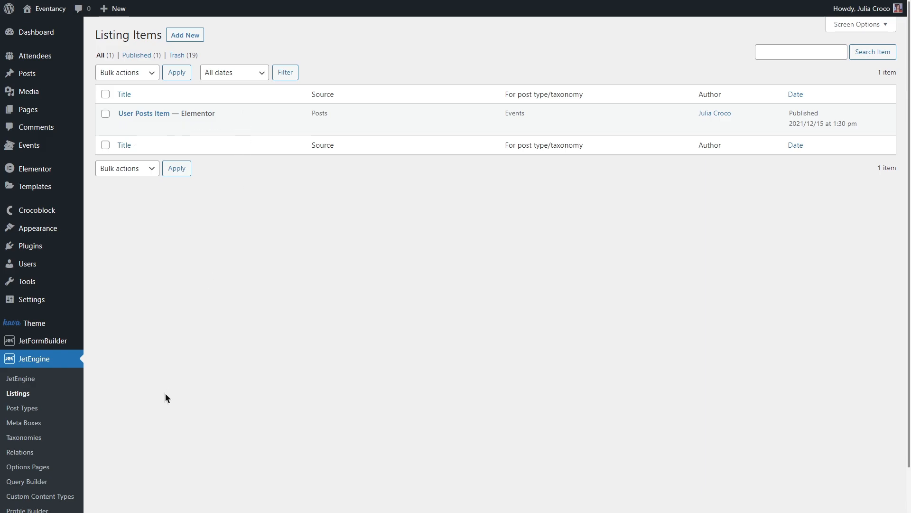
Open JetEngine's Profile Builder and check which page is assigned as the Account Page
{"action": "scroll", "coordinate": [132, 454], "scroll_direction": "down", "scroll_amount": 1}
{"action": "scroll", "coordinate": [133, 454], "scroll_direction": "down", "scroll_amount": 1}
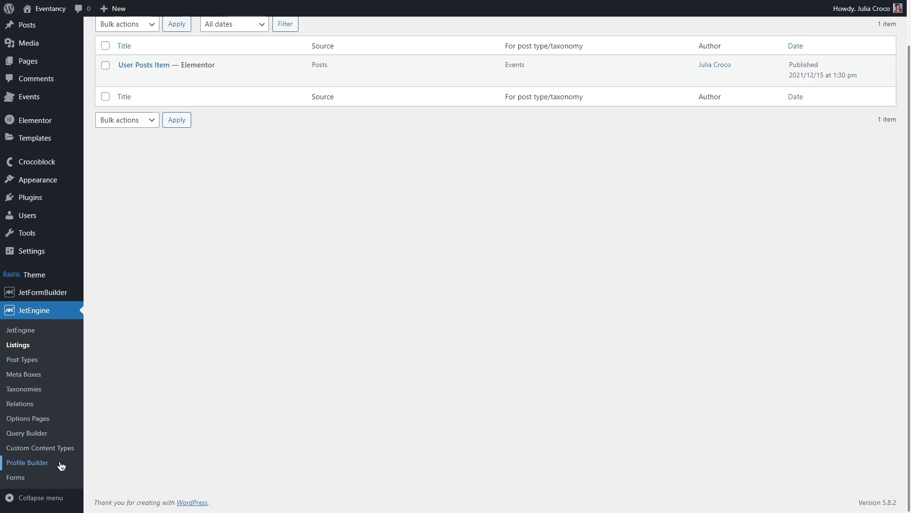
{"action": "left_click", "coordinate": [61, 464]}
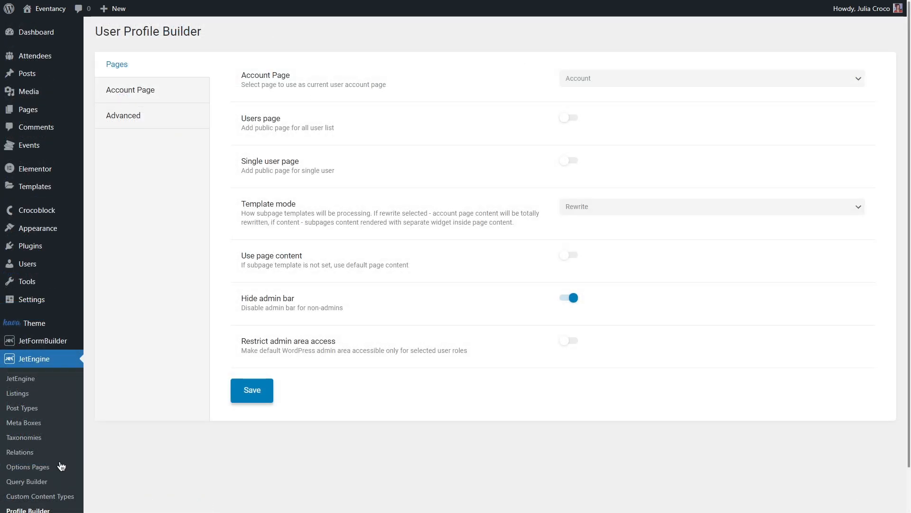
{"action": "left_click", "coordinate": [631, 80]}
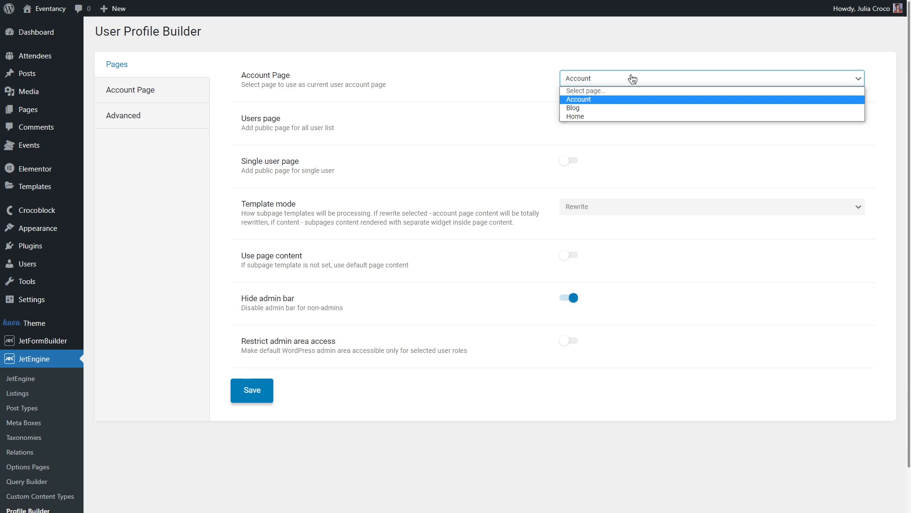
{"action": "left_click", "coordinate": [632, 79]}
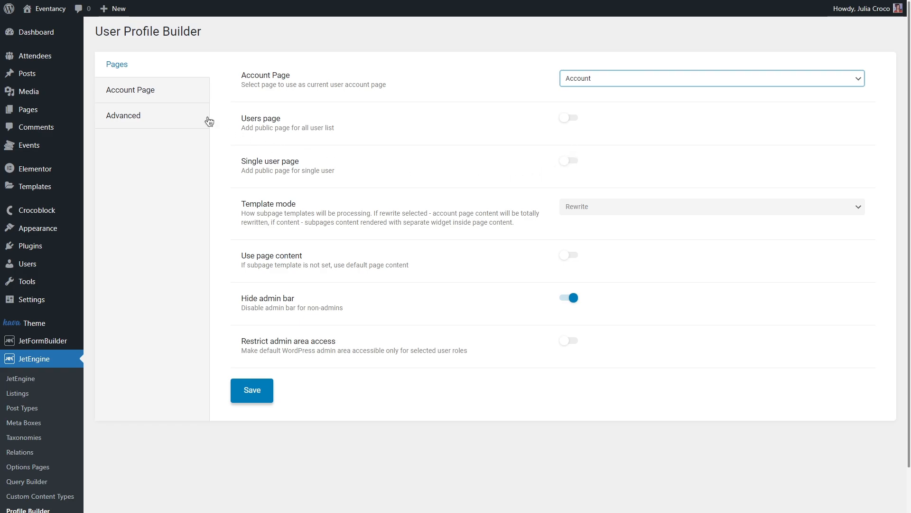
{"action": "left_click", "coordinate": [175, 92]}
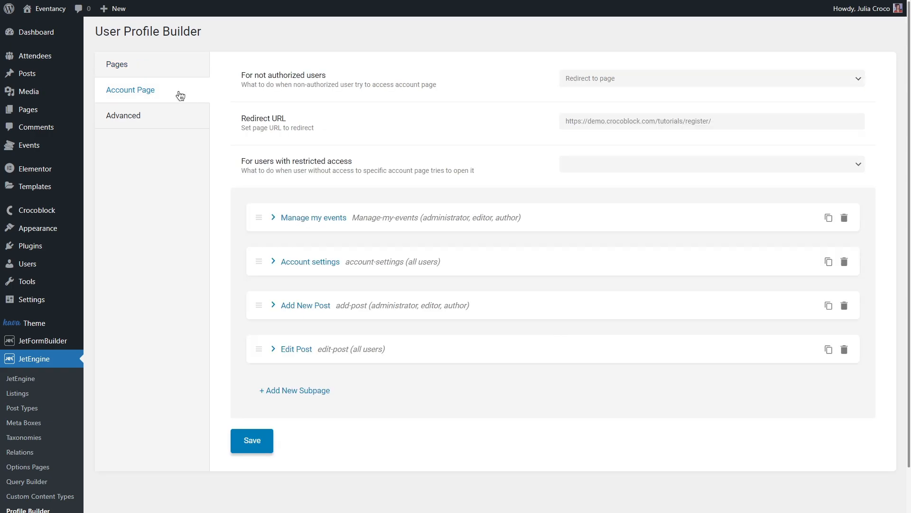
{"action": "left_click", "coordinate": [401, 220]}
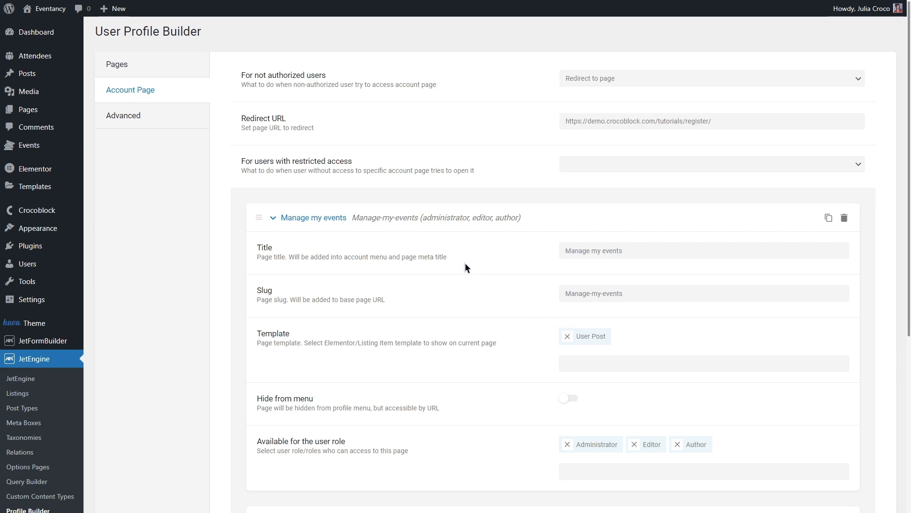
Review the Add New Post and Edit Post subpage settings, including their templates, menu visibility and available user roles
{"action": "left_click", "coordinate": [416, 219]}
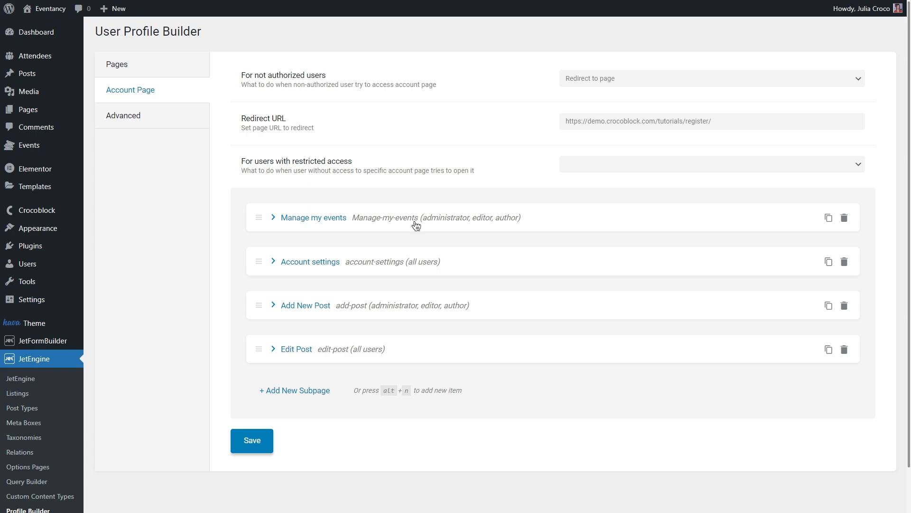
{"action": "left_click", "coordinate": [418, 310]}
{"action": "scroll", "coordinate": [418, 311], "scroll_direction": "down", "scroll_amount": 4}
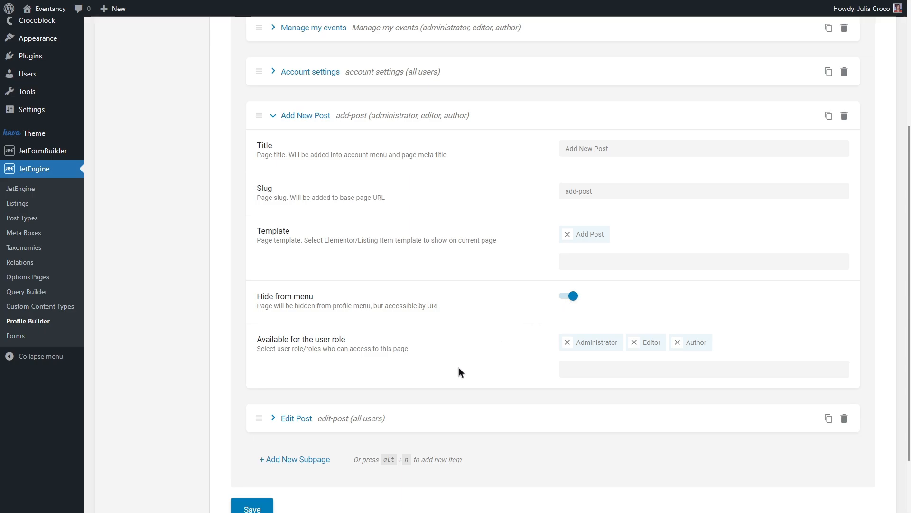
{"action": "left_click", "coordinate": [381, 419]}
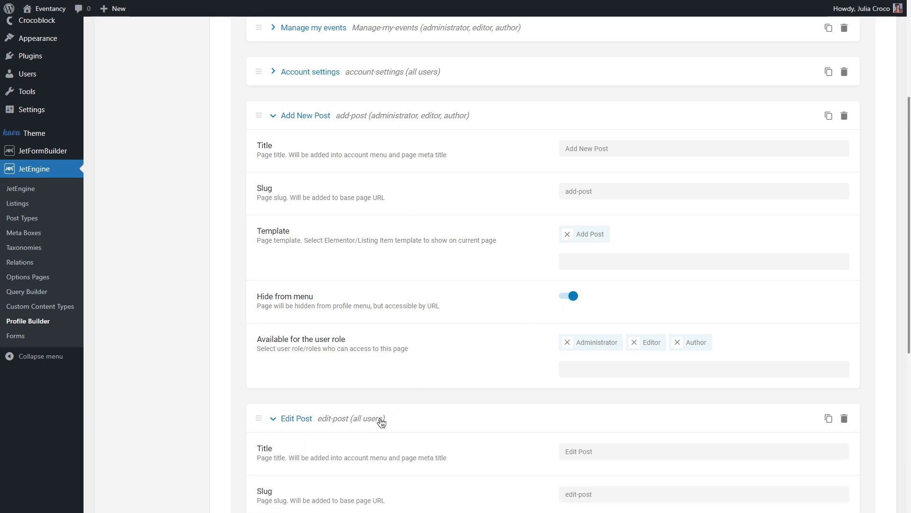
{"action": "scroll", "coordinate": [380, 421], "scroll_direction": "down", "scroll_amount": 5}
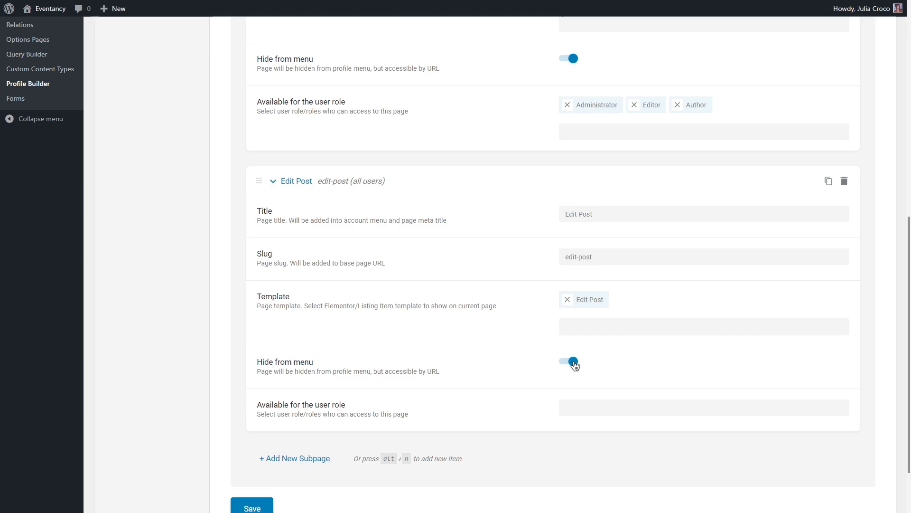
{"action": "scroll", "coordinate": [574, 364], "scroll_direction": "up", "scroll_amount": 6}
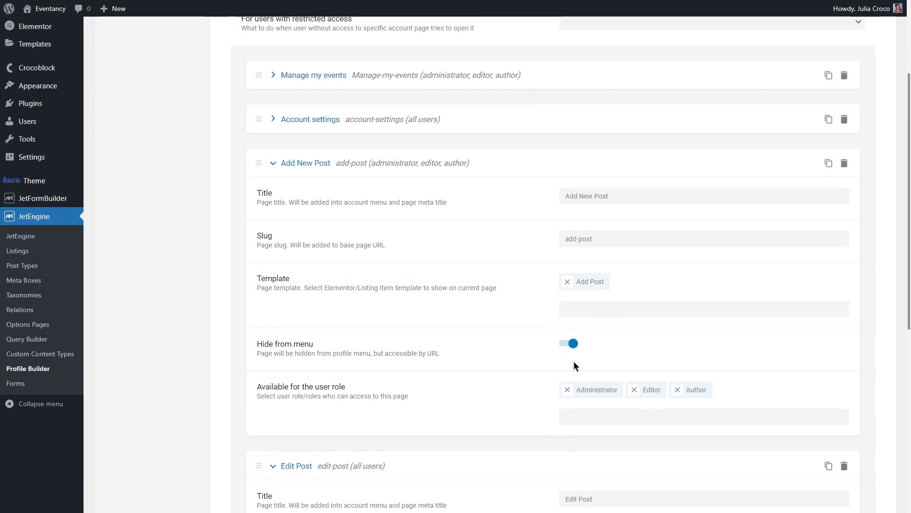
{"action": "scroll", "coordinate": [573, 365], "scroll_direction": "up", "scroll_amount": 2}
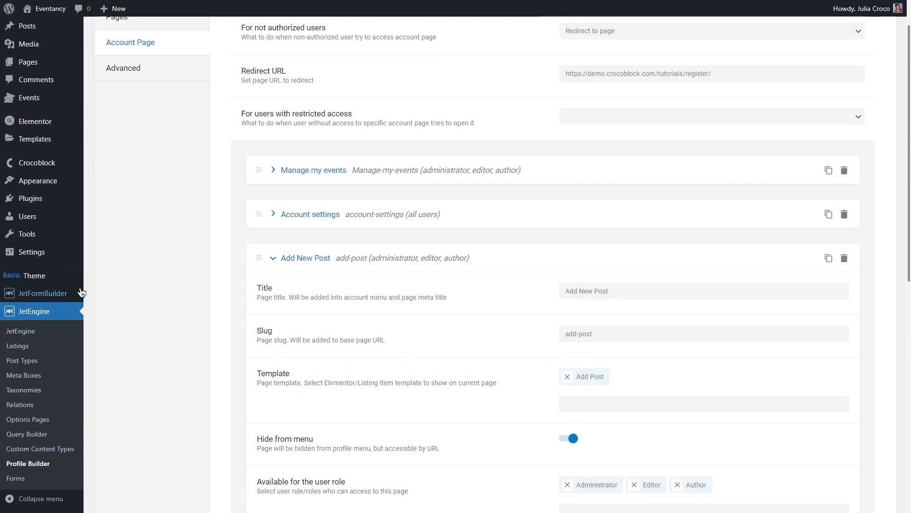
Create a new JetFormBuilder form titled "Add Event Form"
{"action": "mouse_move", "coordinate": [57, 295]}
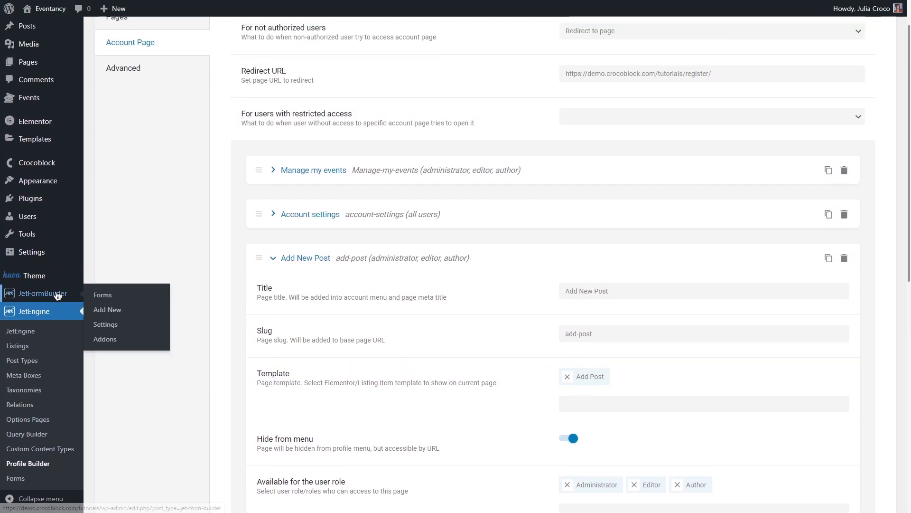
{"action": "left_click", "coordinate": [139, 311]}
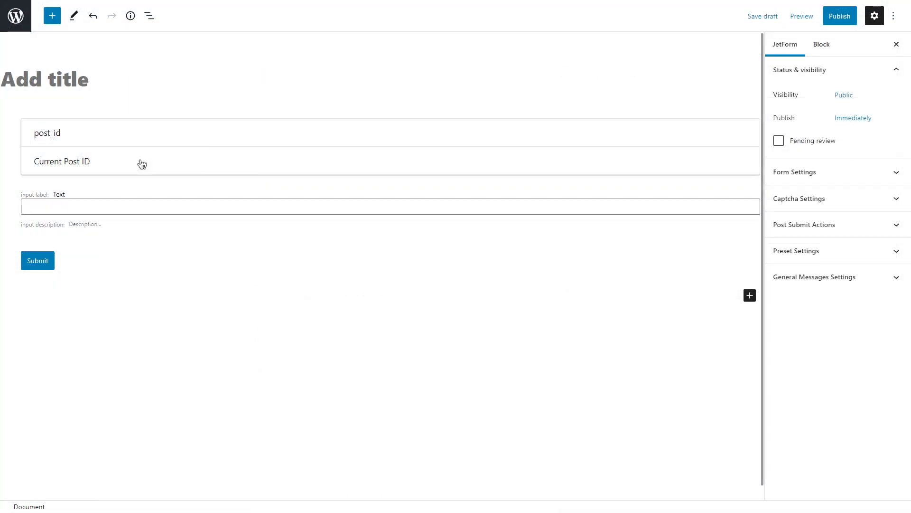
{"action": "left_click", "coordinate": [100, 81]}
{"action": "type", "text": "Add "}
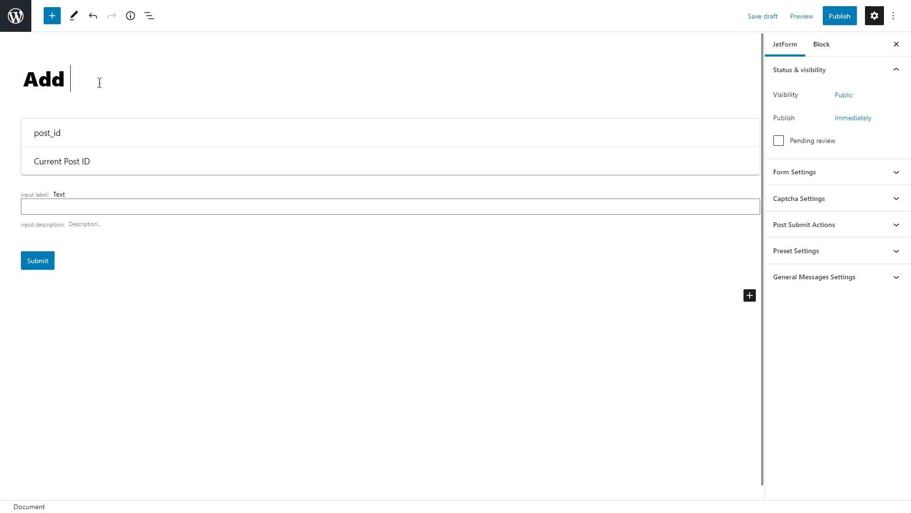
{"action": "type", "text": "Event Form"}
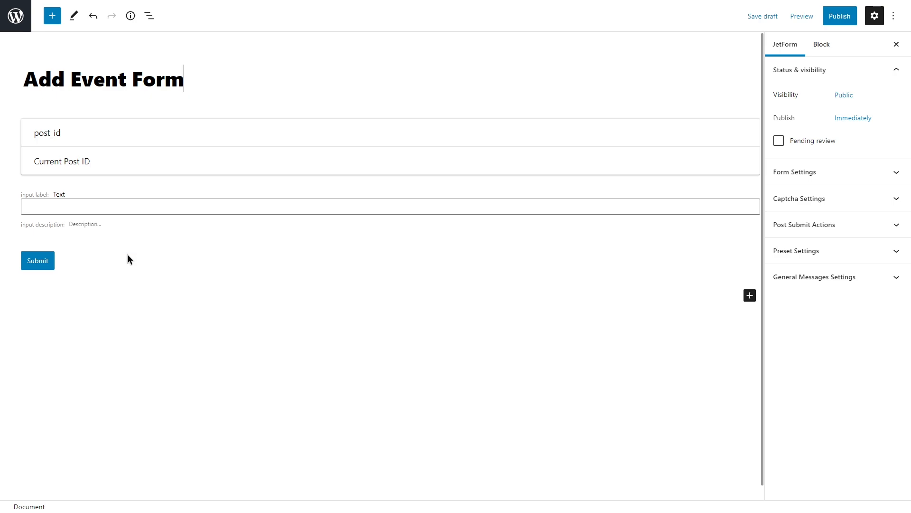
Delete the default Submit button and Text field from the form, keeping the hidden post_id field
{"action": "left_click", "coordinate": [68, 256]}
{"action": "key", "text": "BackSpace"}
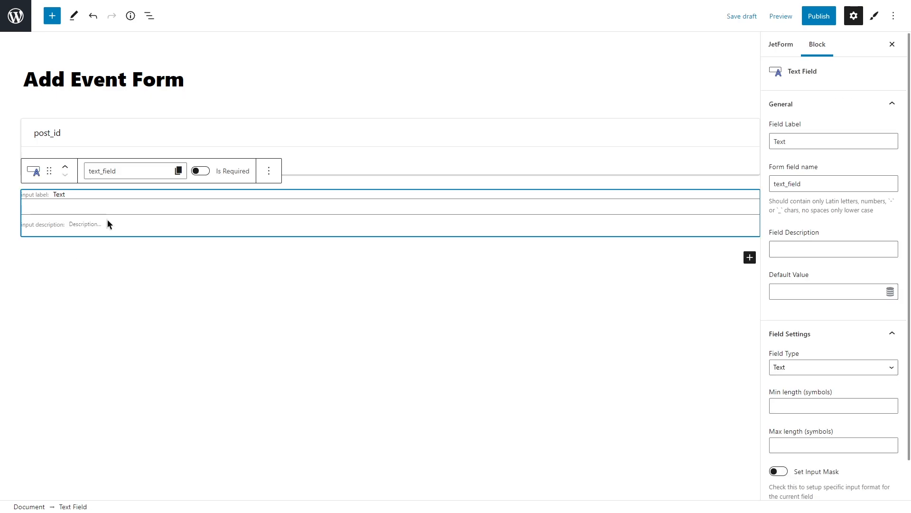
{"action": "key", "text": "BackSpace"}
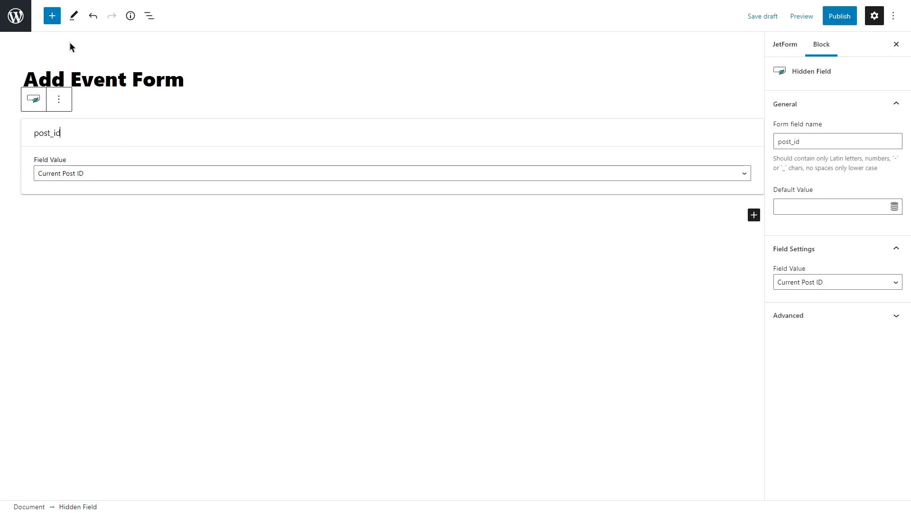
Add a Heading Field below the hidden post_id field and label it "Basic info"
{"action": "left_click", "coordinate": [53, 16]}
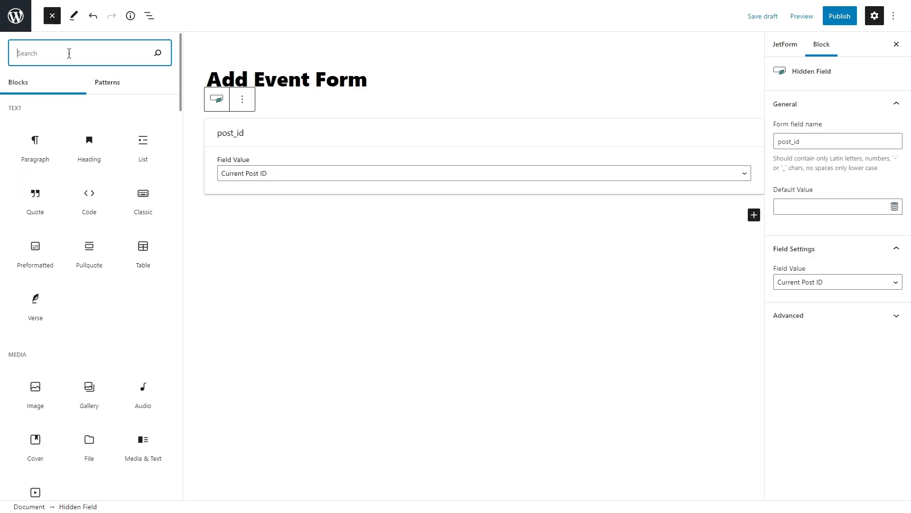
{"action": "type", "text": "field"}
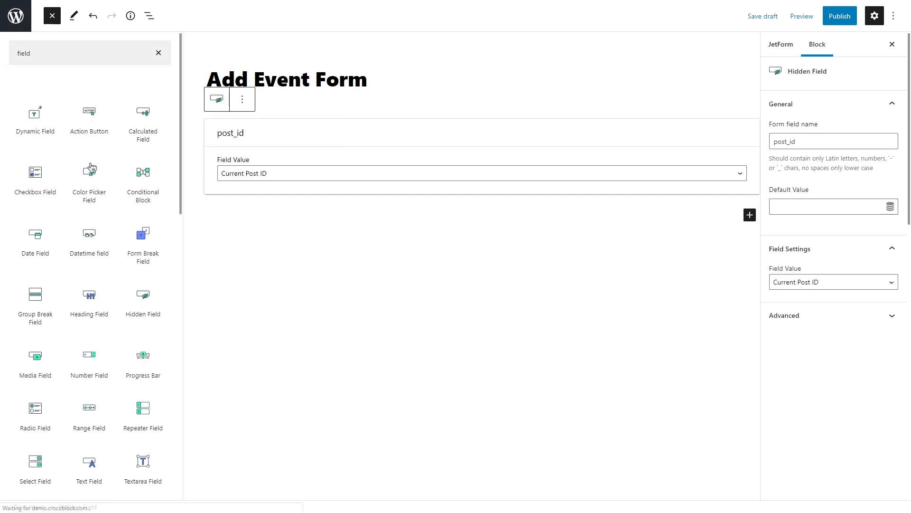
{"action": "left_click", "coordinate": [89, 306]}
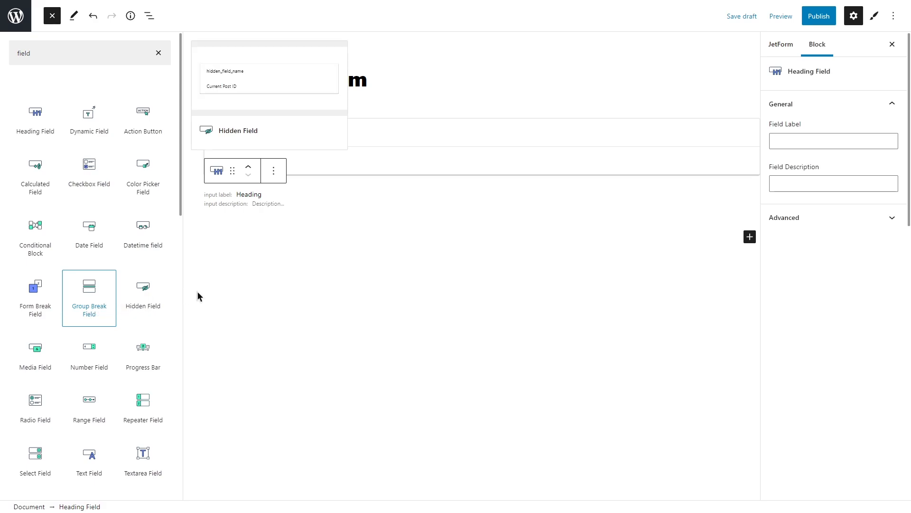
{"action": "left_click", "coordinate": [789, 141]}
{"action": "type", "text": "Bas"}
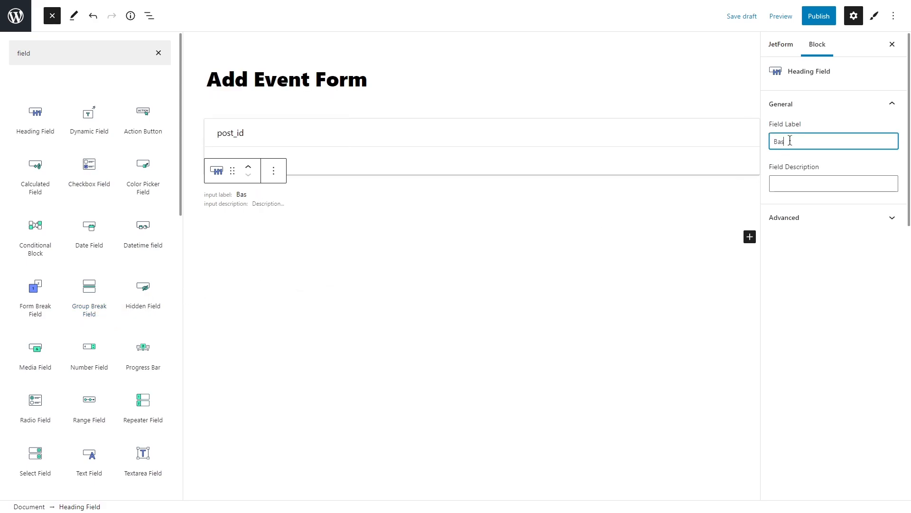
{"action": "type", "text": "ic Info"}
{"action": "key", "text": "BackSpace"}
{"action": "key", "text": "BackSpace"}
{"action": "key", "text": "BackSpace"}
{"action": "key", "text": "BackSpace"}
{"action": "type", "text": "info"}
Add a Text Field under the Basic info heading and label it "Event title"
{"action": "left_click", "coordinate": [90, 453]}
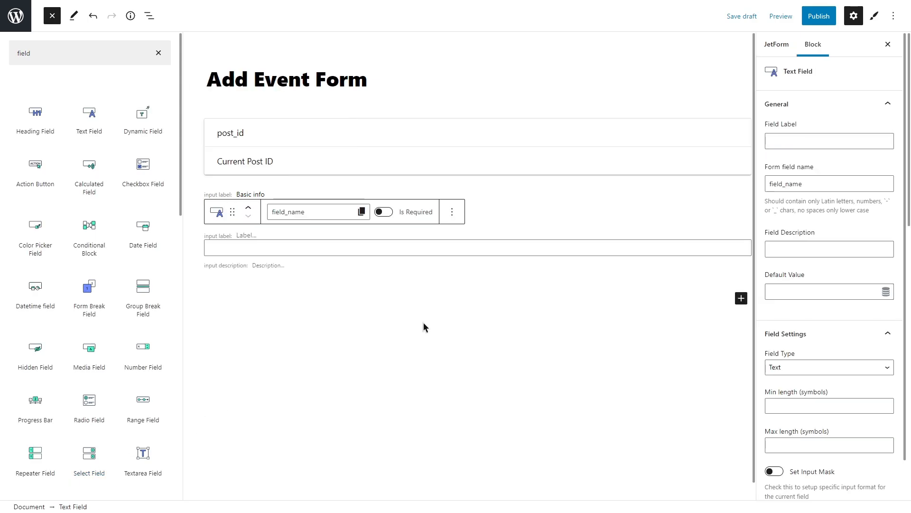
{"action": "left_click", "coordinate": [794, 142]}
{"action": "type", "text": "Event title"}
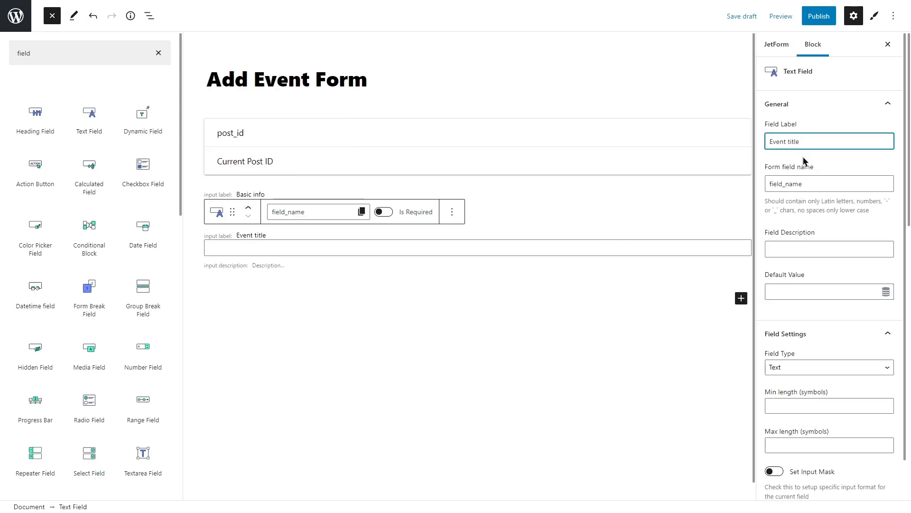
{"action": "left_click", "coordinate": [804, 162]}
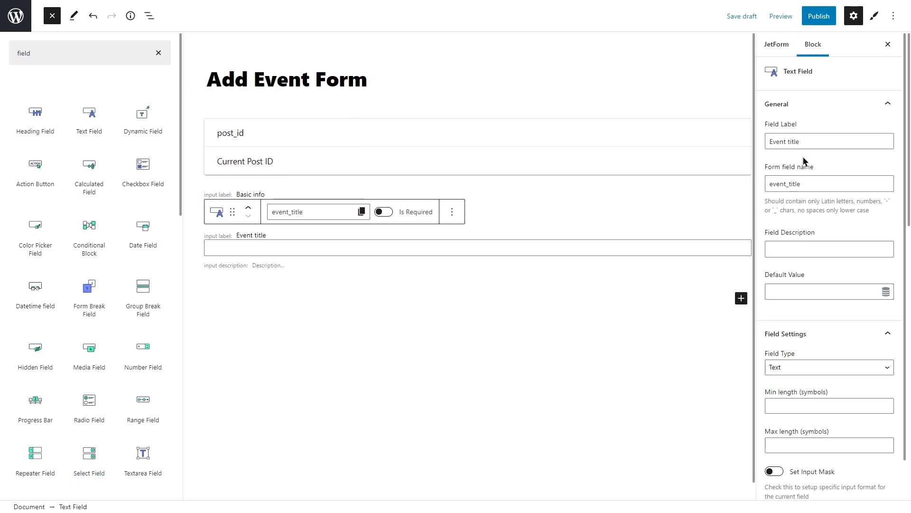
Duplicate the Event title field and give the copy the label "Organizer" and the form field name "organizer"
{"action": "left_click", "coordinate": [451, 215]}
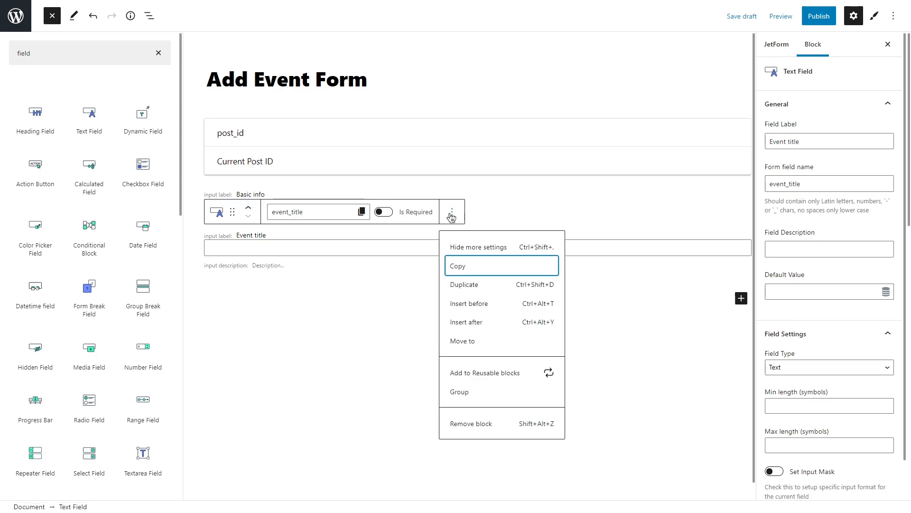
{"action": "left_click", "coordinate": [472, 285]}
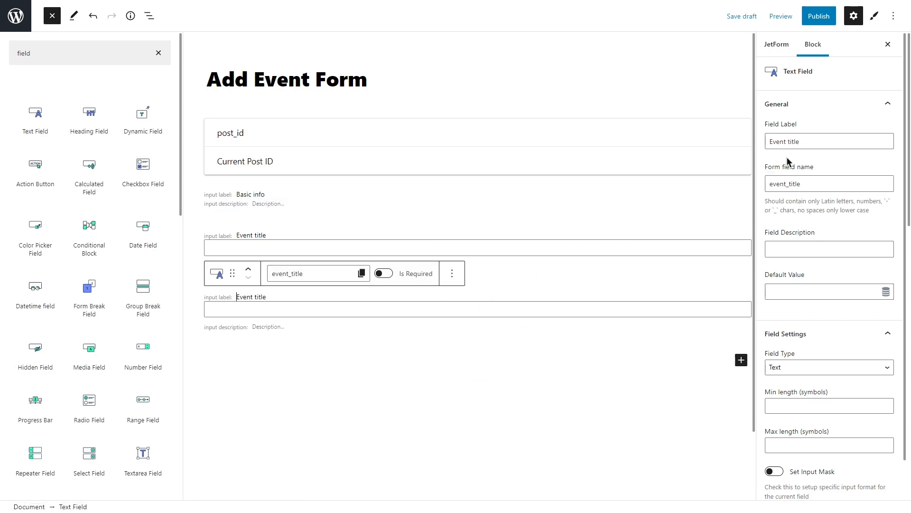
{"action": "left_click_drag", "start_coordinate": [812, 141], "coordinate": [767, 145]}
{"action": "type", "text": "Organizer"}
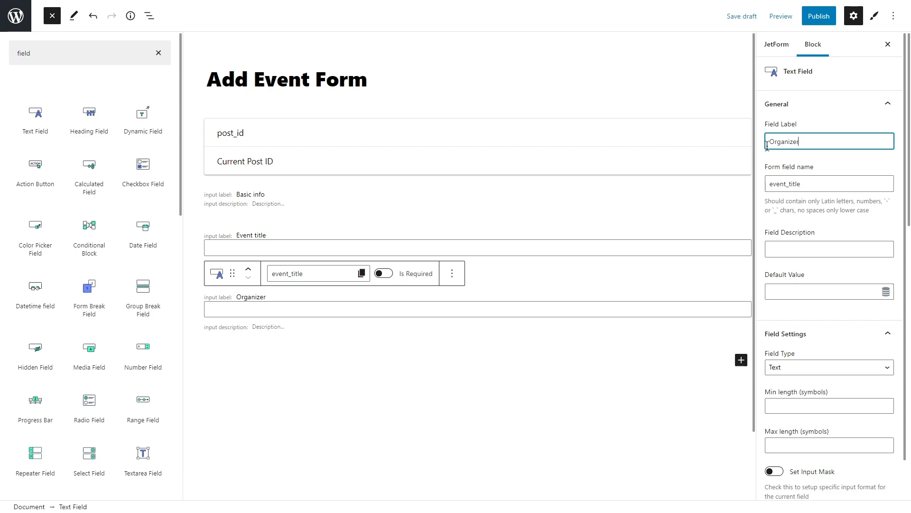
{"action": "left_click", "coordinate": [810, 185]}
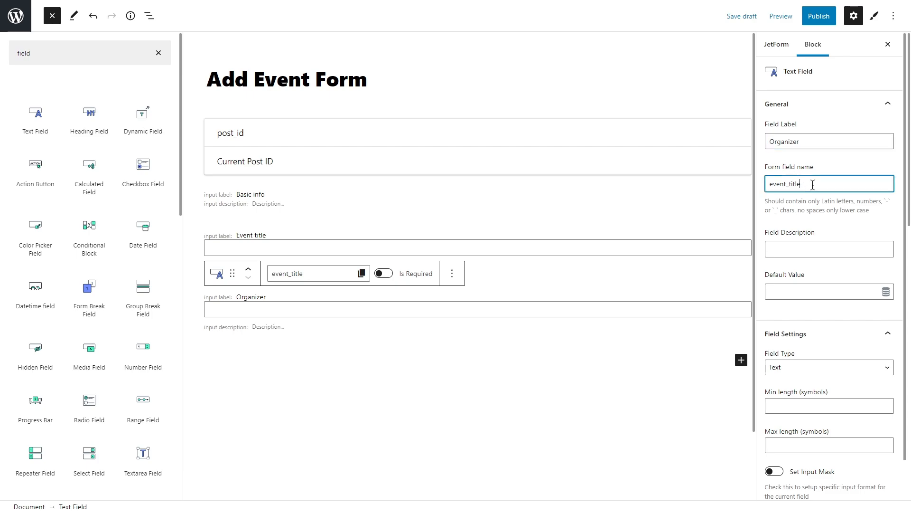
{"action": "left_click_drag", "start_coordinate": [811, 185], "coordinate": [769, 184]}
{"action": "type", "text": "organizer"}
{"action": "left_click", "coordinate": [759, 187]}
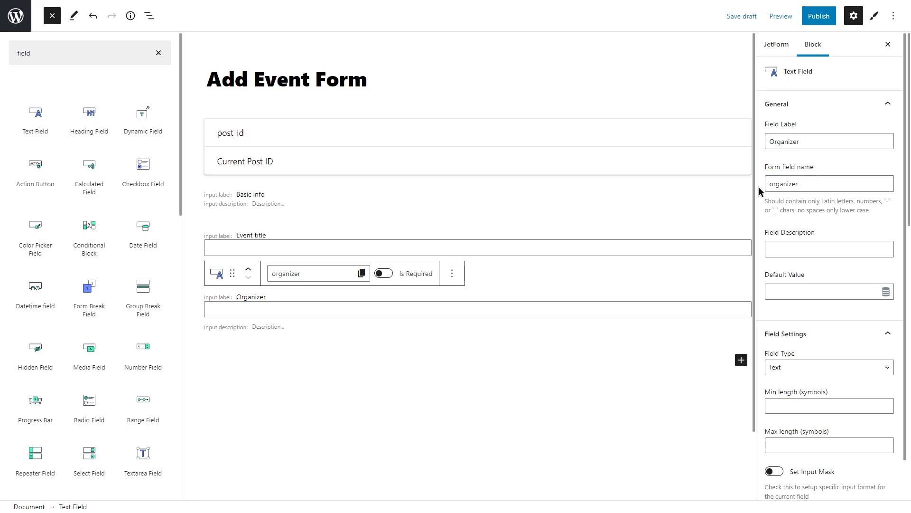
Insert a Columns block with the 50 / 50 variation below the Organizer field
{"action": "left_click", "coordinate": [741, 360]}
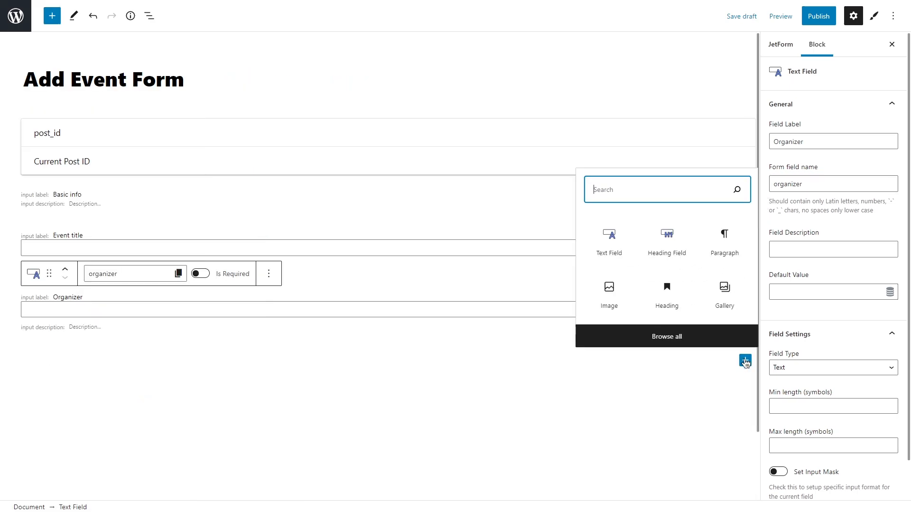
{"action": "type", "text": "column"}
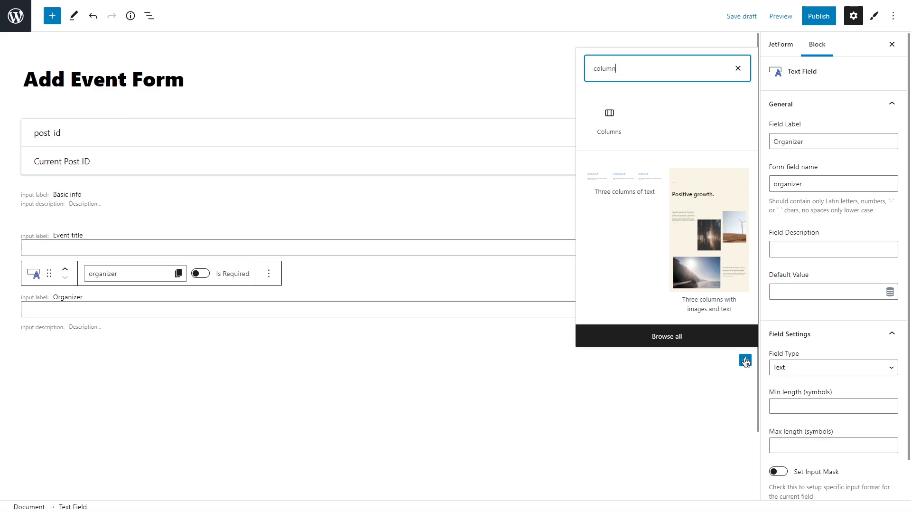
{"action": "left_click", "coordinate": [617, 124]}
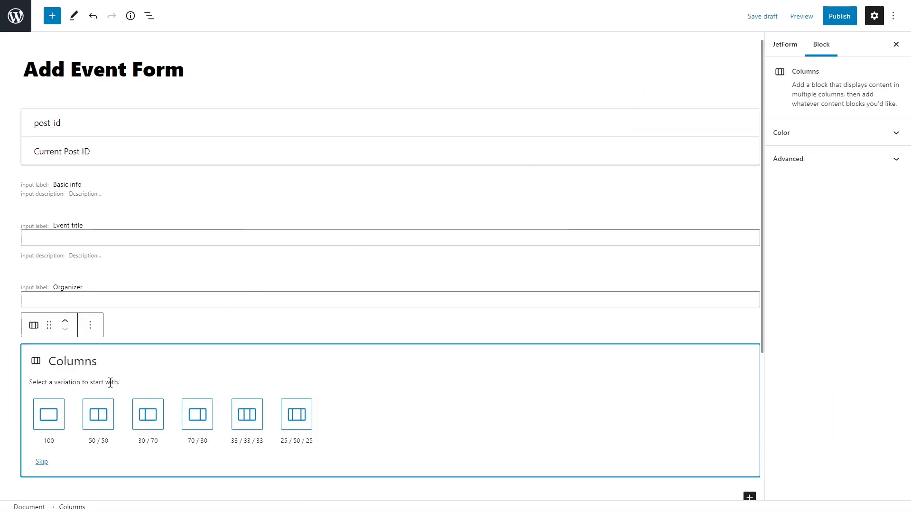
{"action": "left_click", "coordinate": [99, 413]}
Add a Select Field to each of the two columns
{"action": "left_click", "coordinate": [212, 360]}
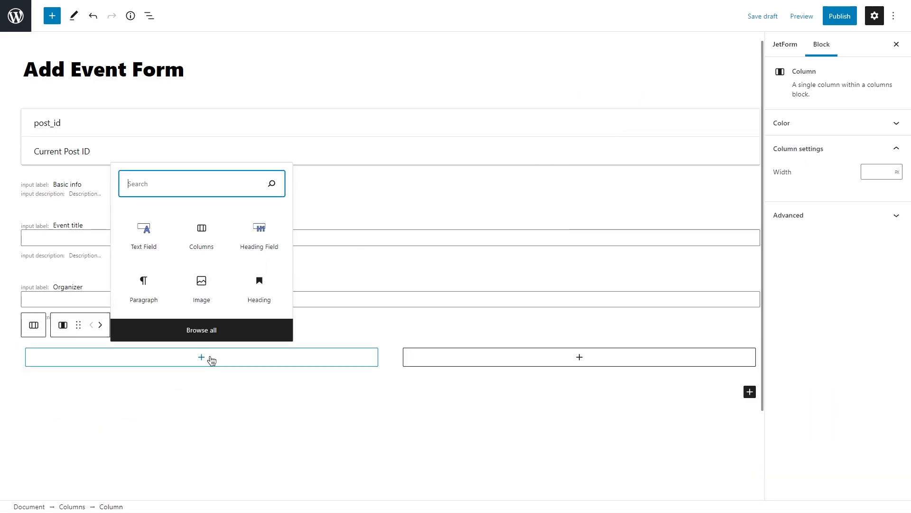
{"action": "type", "text": "select"}
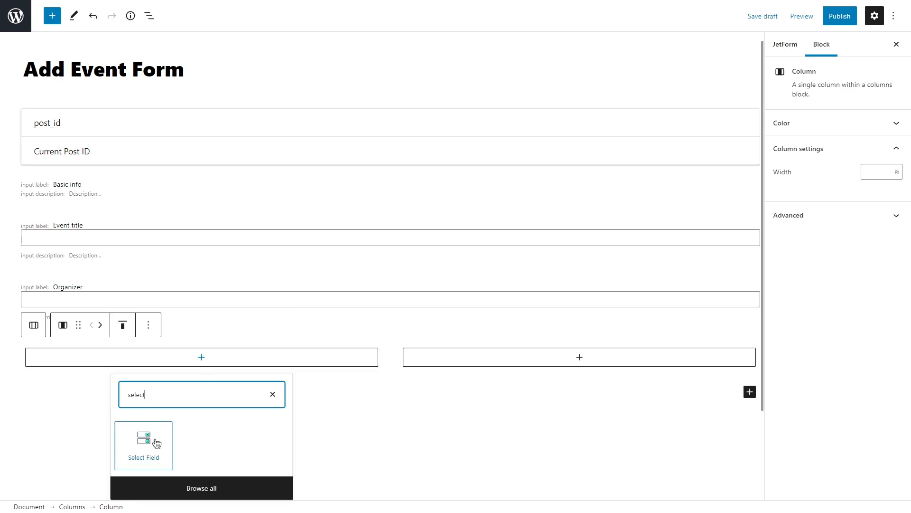
{"action": "left_click", "coordinate": [145, 443]}
{"action": "left_click", "coordinate": [660, 92]}
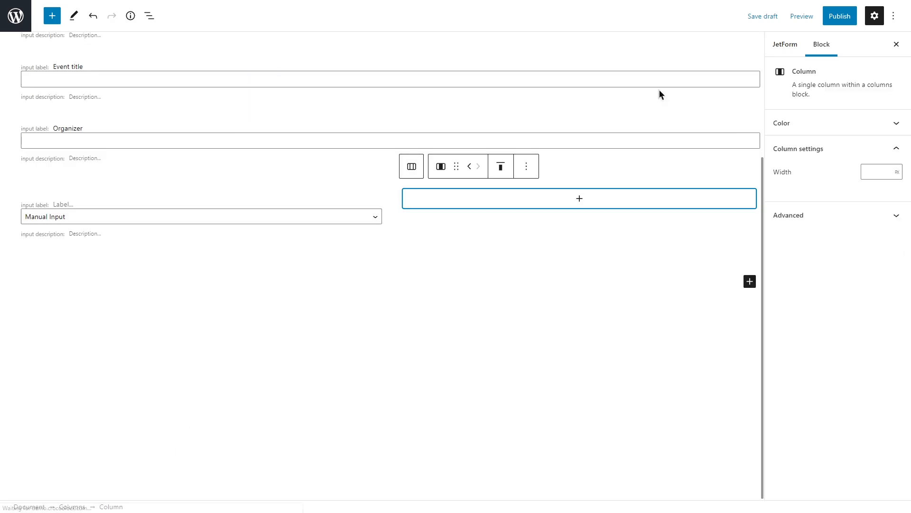
{"action": "left_click", "coordinate": [580, 197]}
{"action": "type", "text": "select f"}
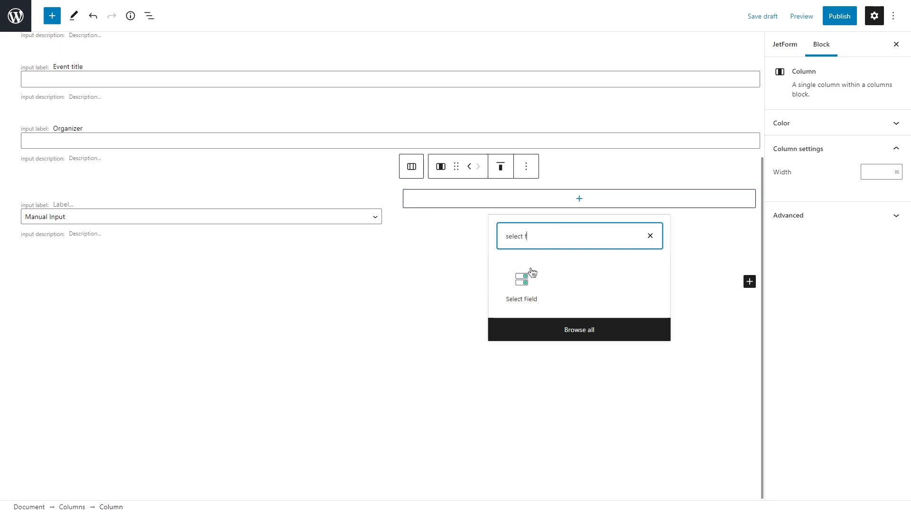
{"action": "left_click", "coordinate": [524, 282]}
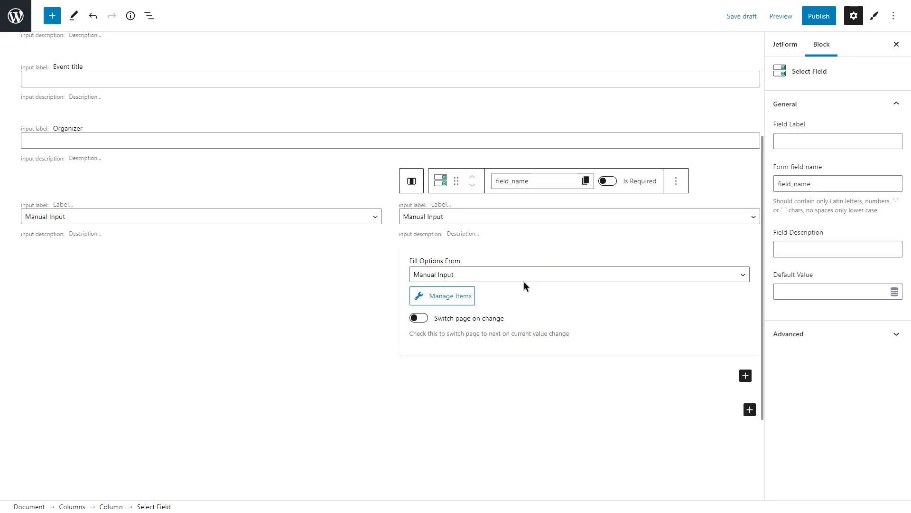
Fill the first column's Select Field options from Terms, using the "Type of event" taxonomy
{"action": "left_click", "coordinate": [327, 215]}
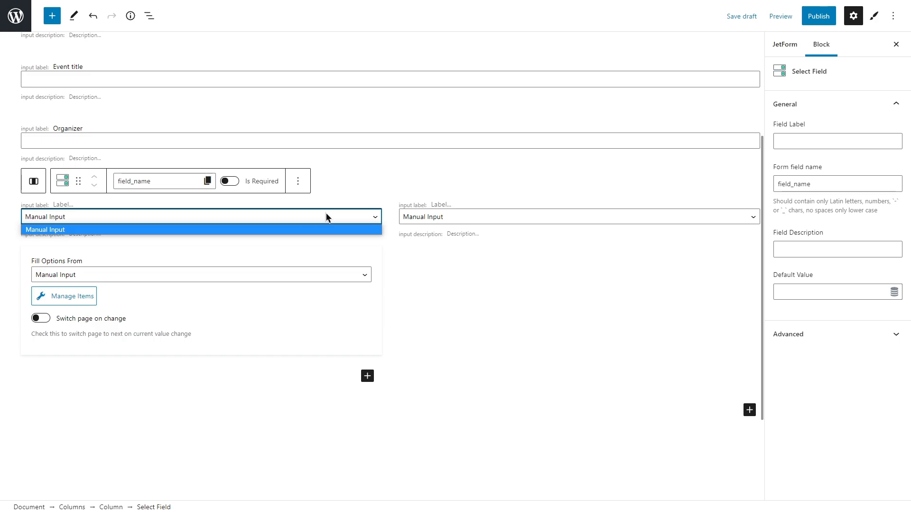
{"action": "left_click", "coordinate": [140, 274]}
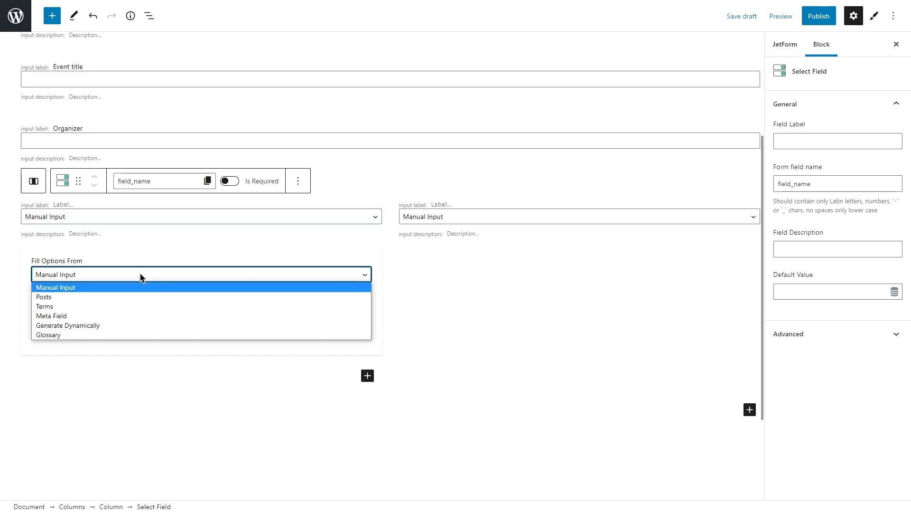
{"action": "left_click", "coordinate": [102, 305]}
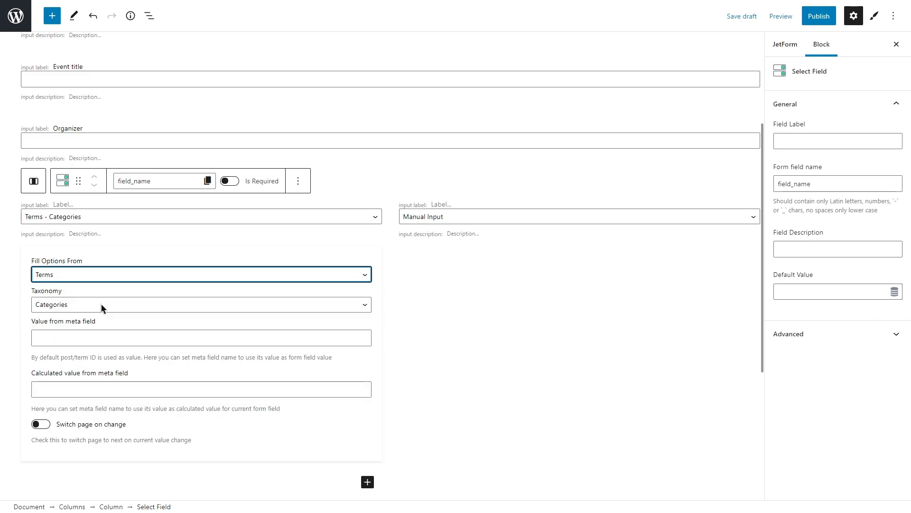
{"action": "left_click", "coordinate": [127, 304]}
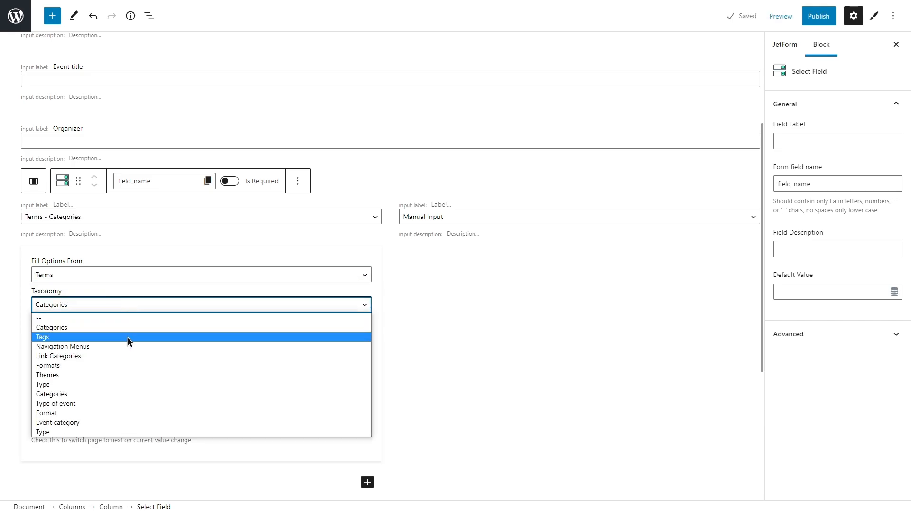
{"action": "left_click", "coordinate": [121, 403]}
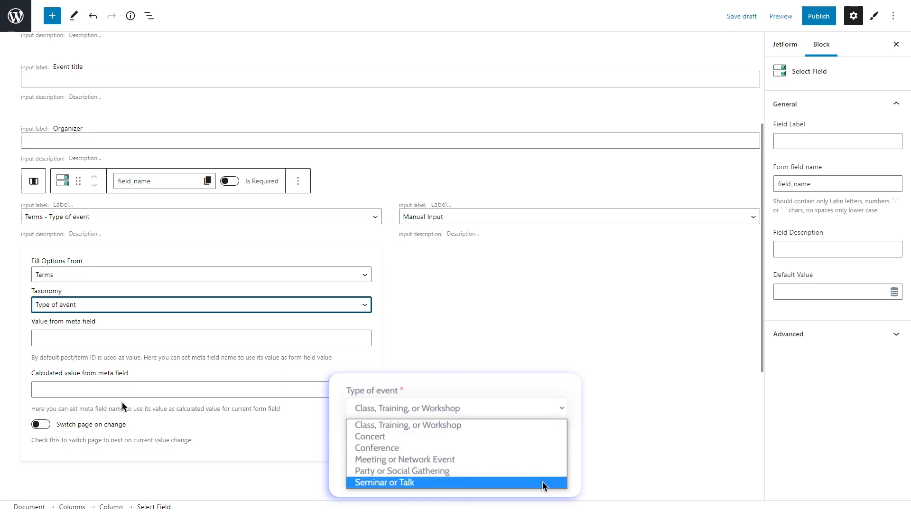
Fill the second column's Select Field options from Terms, using the "Event category" taxonomy
{"action": "left_click", "coordinate": [522, 216]}
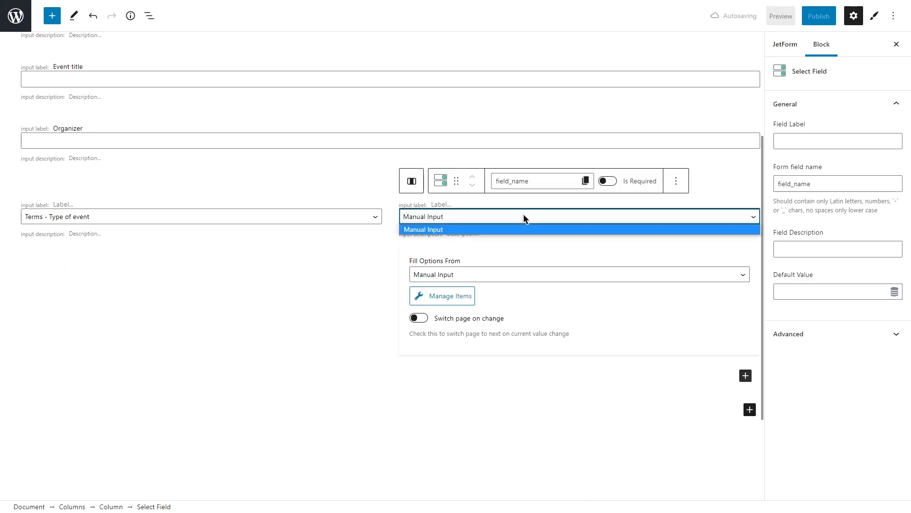
{"action": "left_click", "coordinate": [520, 271]}
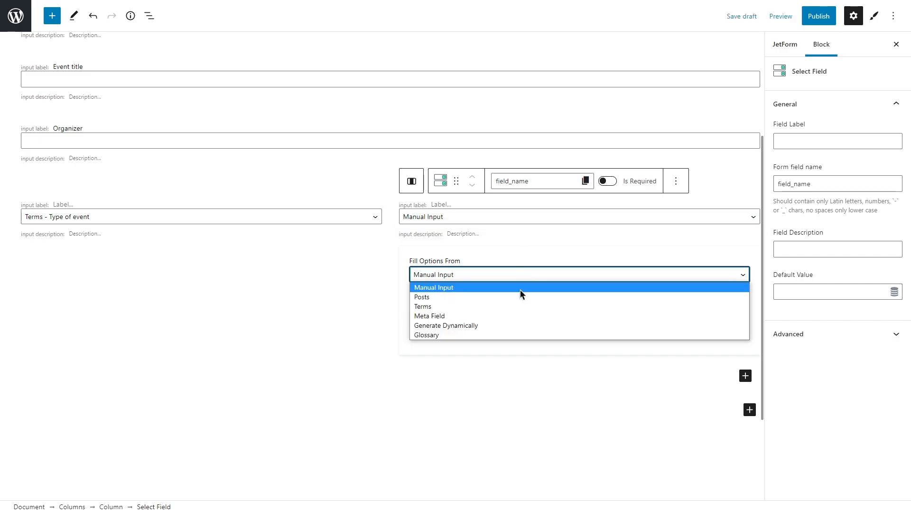
{"action": "left_click", "coordinate": [520, 306]}
{"action": "left_click", "coordinate": [520, 305]}
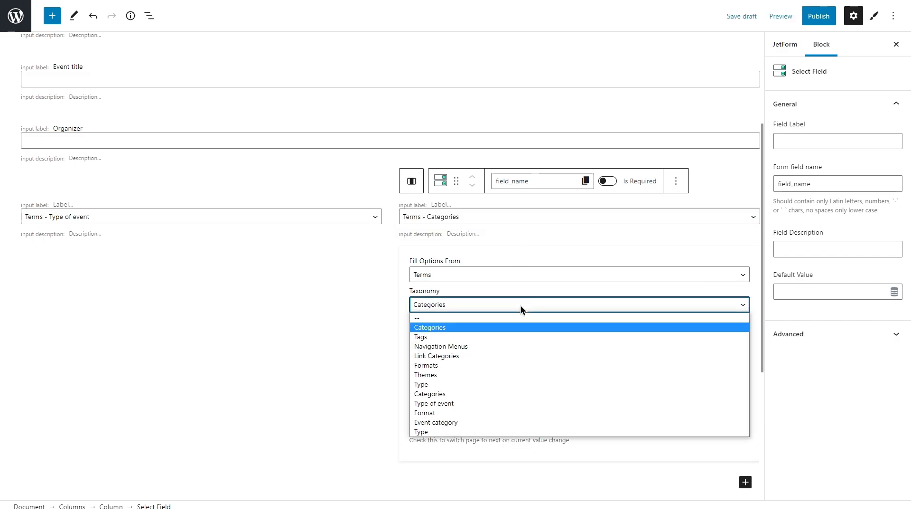
{"action": "left_click", "coordinate": [515, 422]}
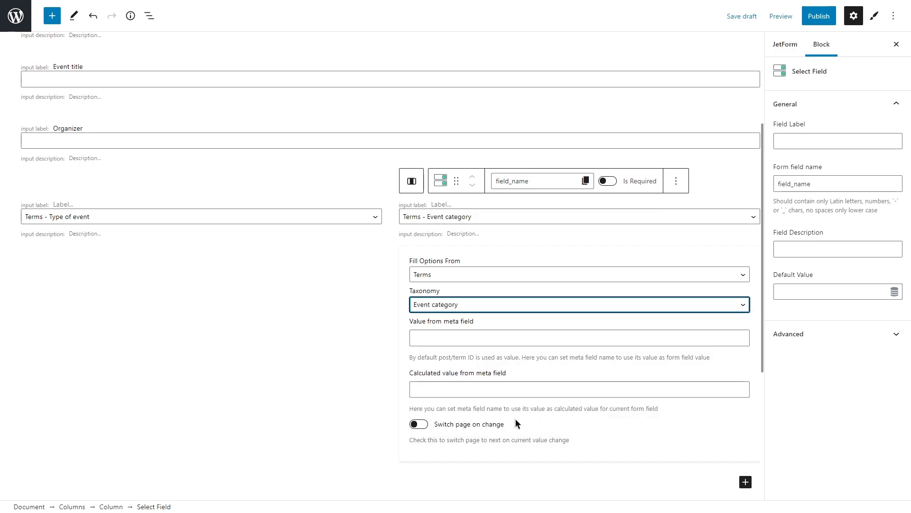
Label the second column's Select Field "Event category"
{"action": "left_click", "coordinate": [793, 141]}
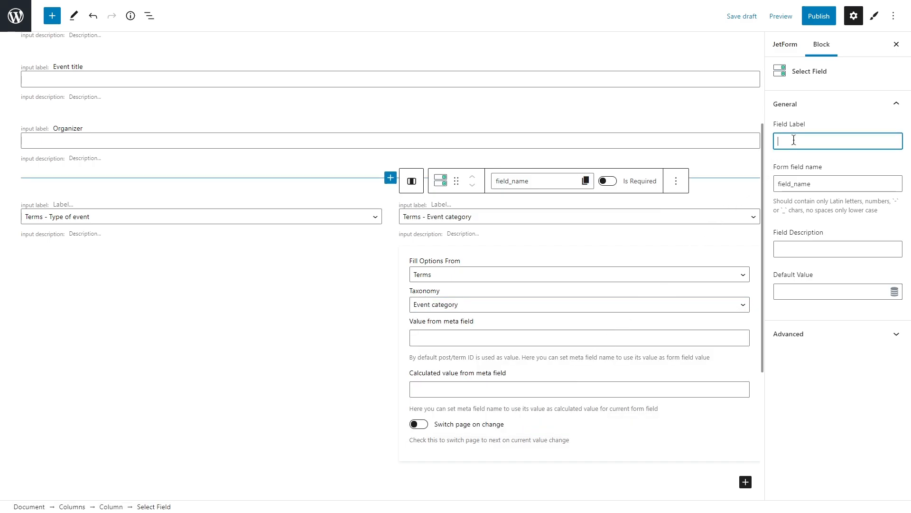
{"action": "type", "text": "Event categor"}
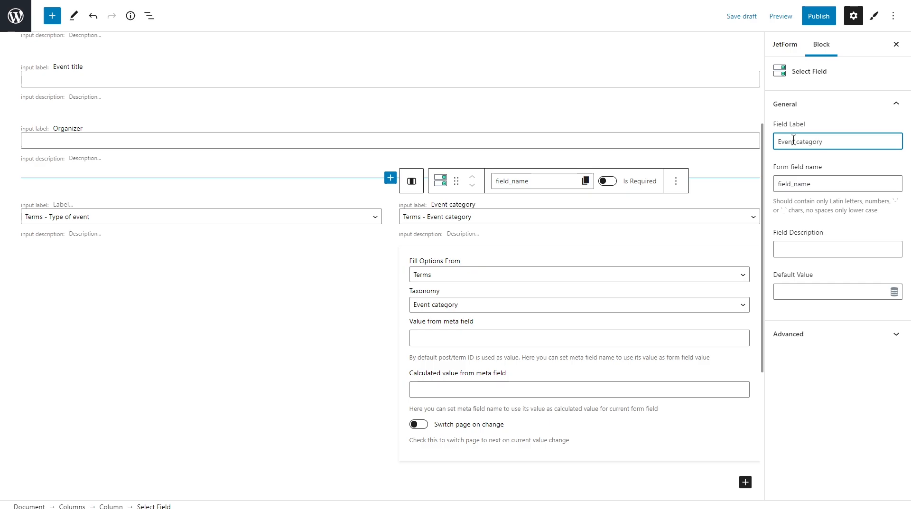
{"action": "type", "text": "y"}
{"action": "left_click", "coordinate": [797, 153]}
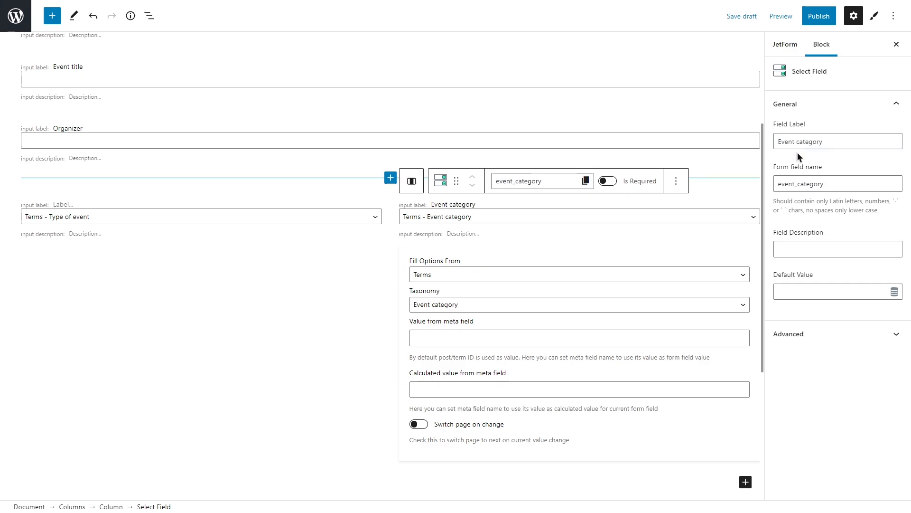
Label the first column's Select Field "Type of event" and set its form field name to "type-of-event"
{"action": "left_click", "coordinate": [303, 201]}
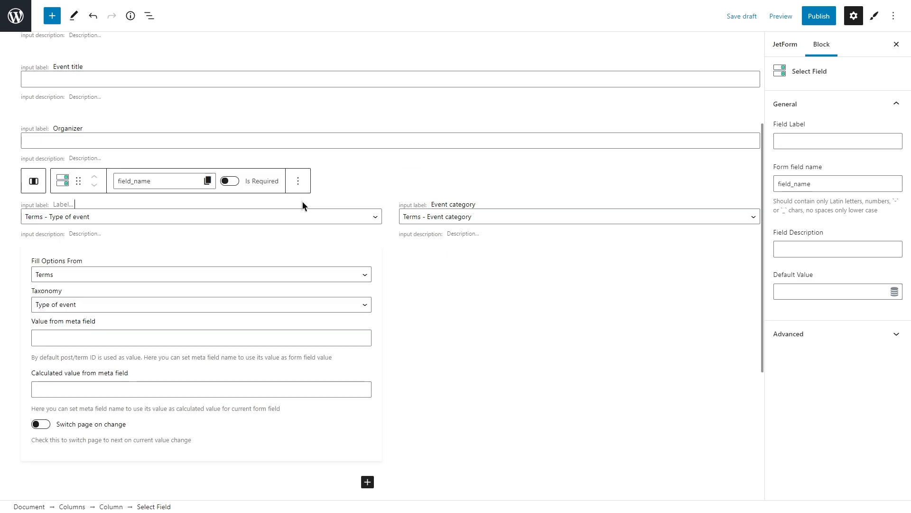
{"action": "left_click", "coordinate": [796, 141]}
{"action": "type", "text": "Ty"}
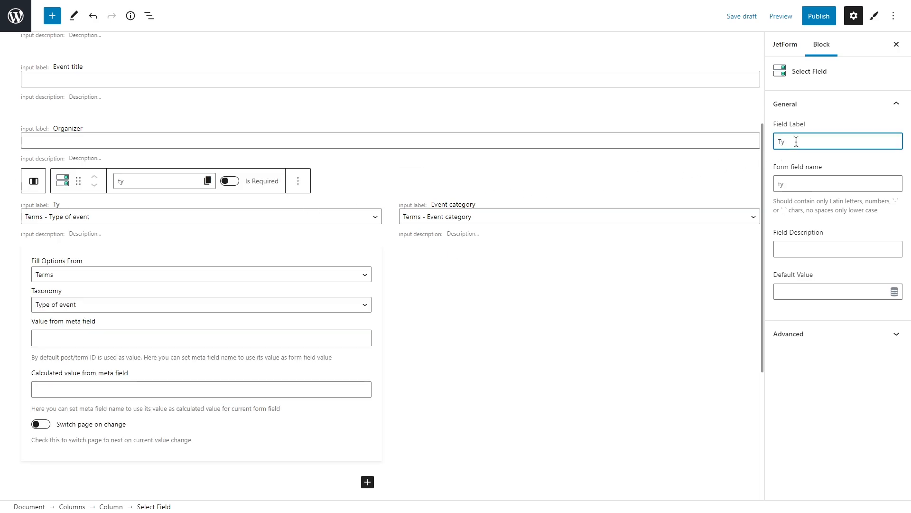
{"action": "type", "text": "pe of event"}
{"action": "left_click", "coordinate": [803, 182]}
{"action": "type", "text": "pe-of-event"}
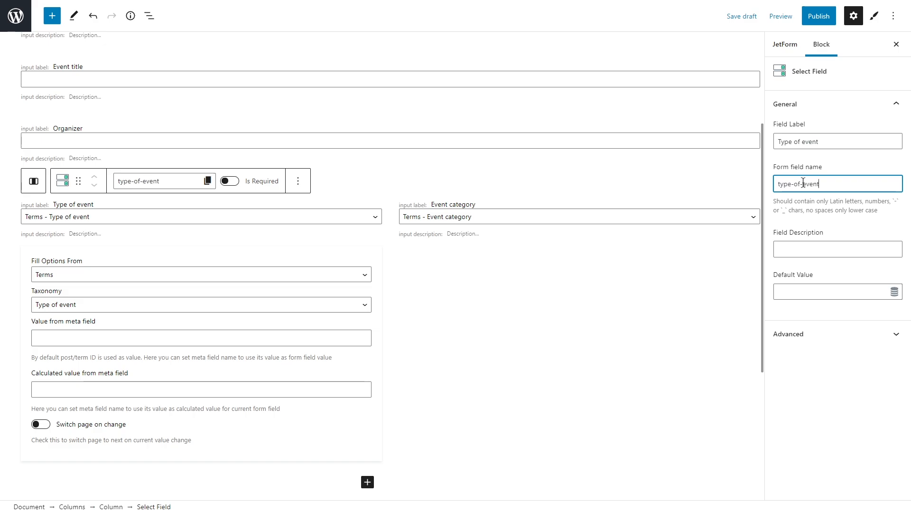
{"action": "left_click", "coordinate": [840, 166]}
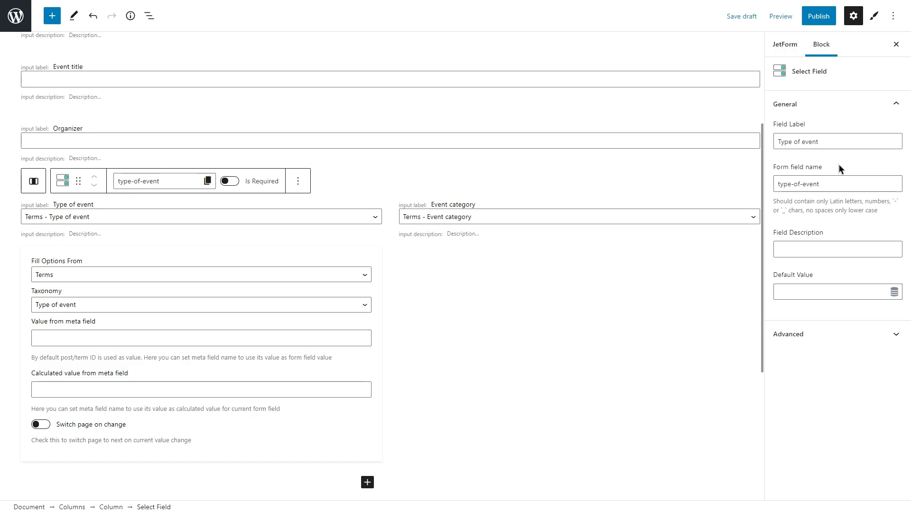
Add a Heading Field below the columns with the label "Location and time" and the form field name "location-and-time"
{"action": "left_click", "coordinate": [728, 281]}
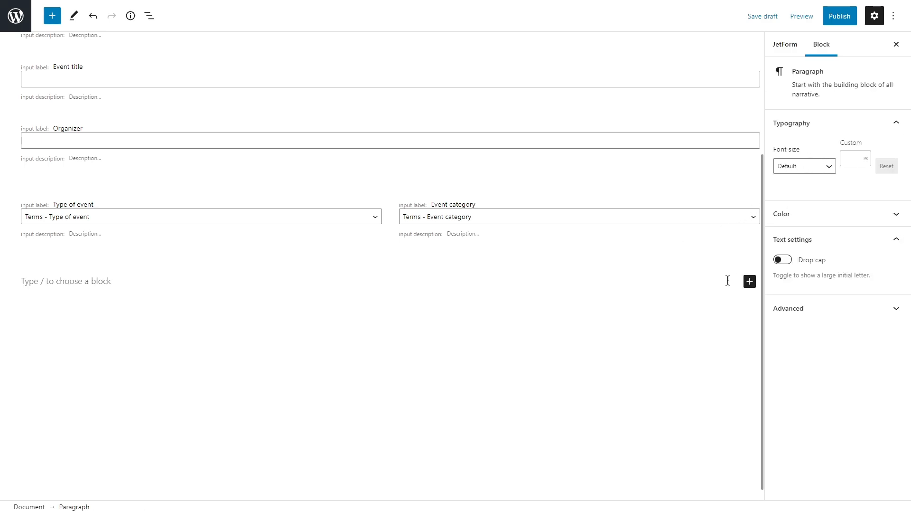
{"action": "left_click", "coordinate": [750, 281]}
{"action": "left_click", "coordinate": [689, 420]}
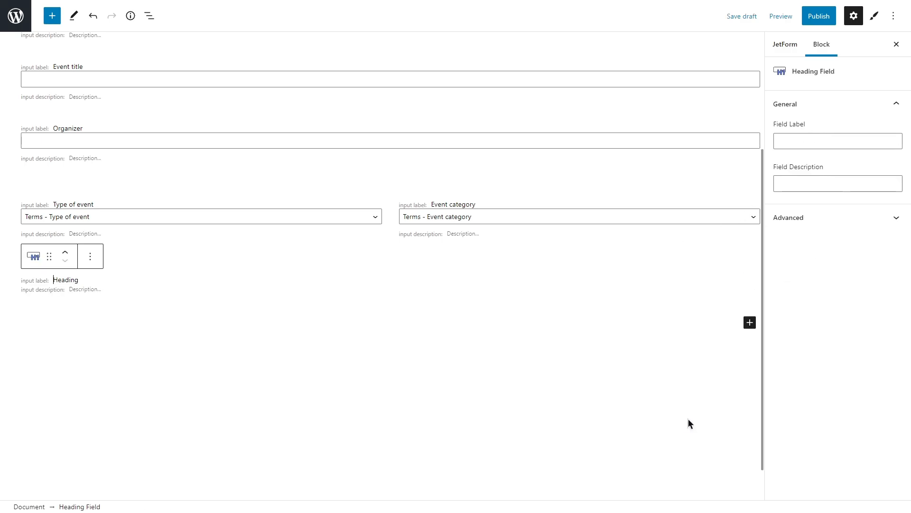
{"action": "left_click", "coordinate": [788, 141]}
{"action": "type", "text": "Location and time"}
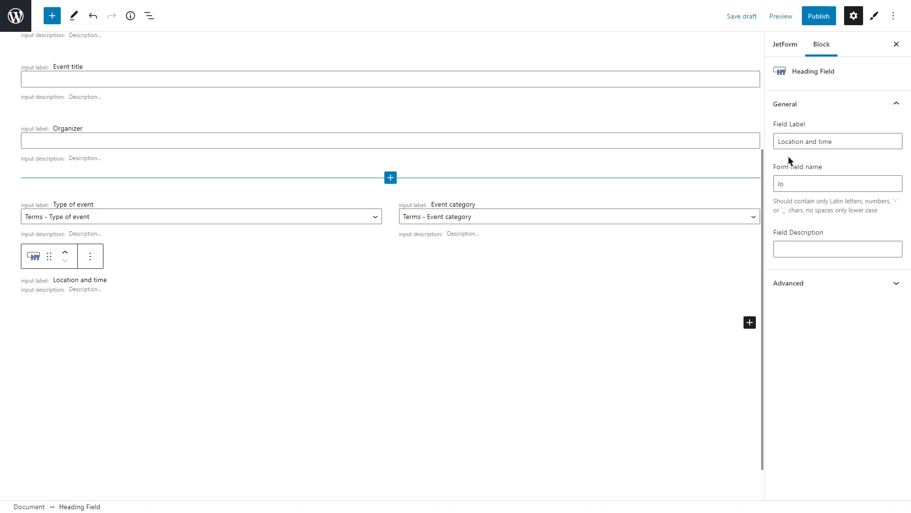
{"action": "left_click", "coordinate": [792, 186]}
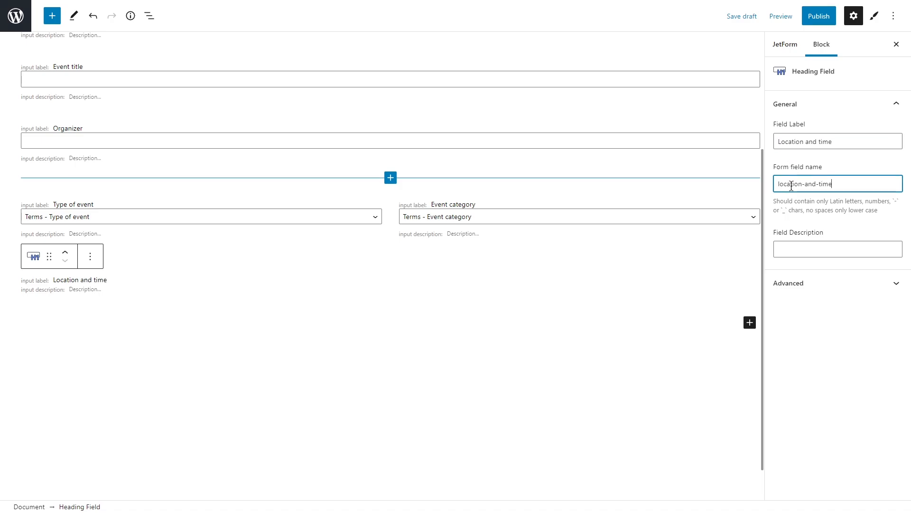
Insert a Columns block with two equal columns below the "Location and time" heading
{"action": "left_click", "coordinate": [749, 323]}
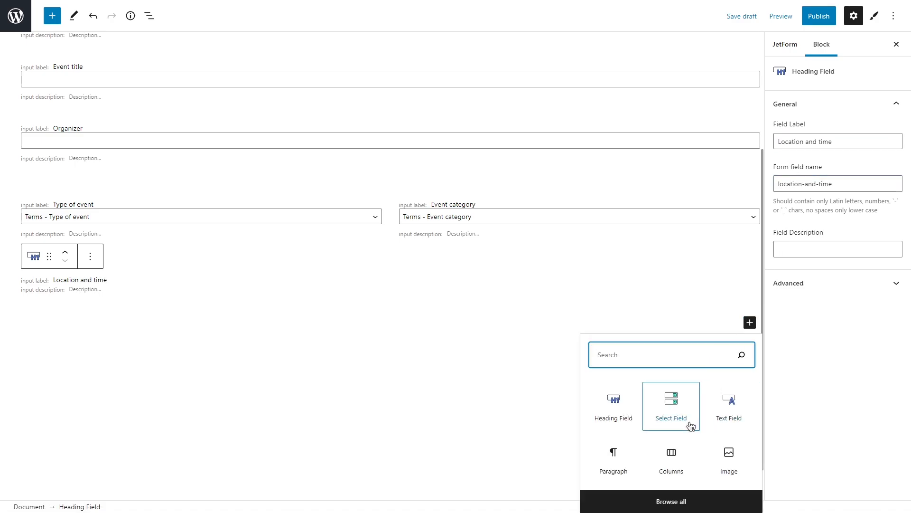
{"action": "left_click", "coordinate": [672, 460]}
{"action": "left_click", "coordinate": [100, 392]}
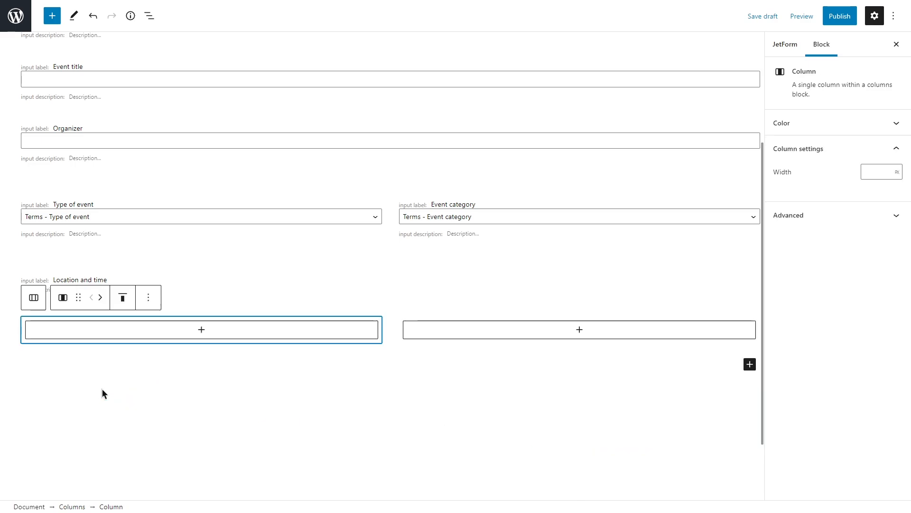
Add a Select Field to the first new column, labelled "Format" with the form field name "format"
{"action": "left_click", "coordinate": [186, 333]}
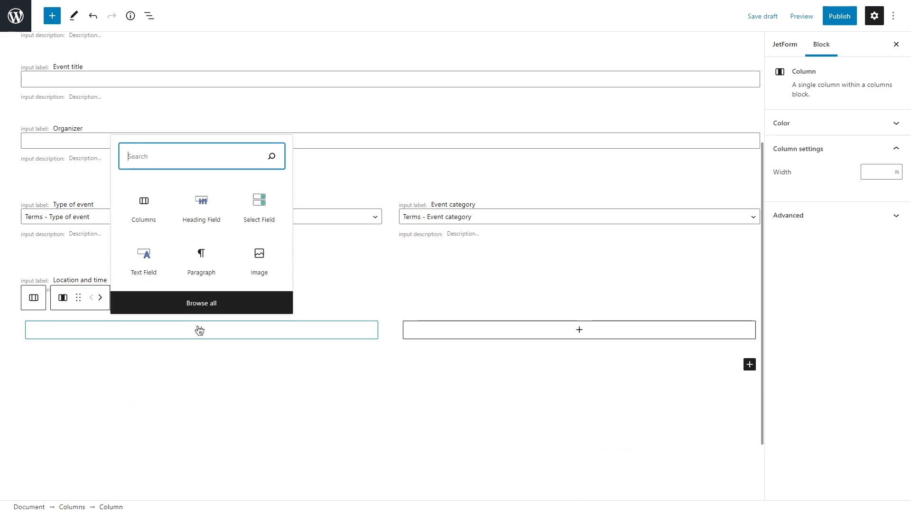
{"action": "left_click", "coordinate": [255, 197]}
{"action": "left_click", "coordinate": [790, 143]}
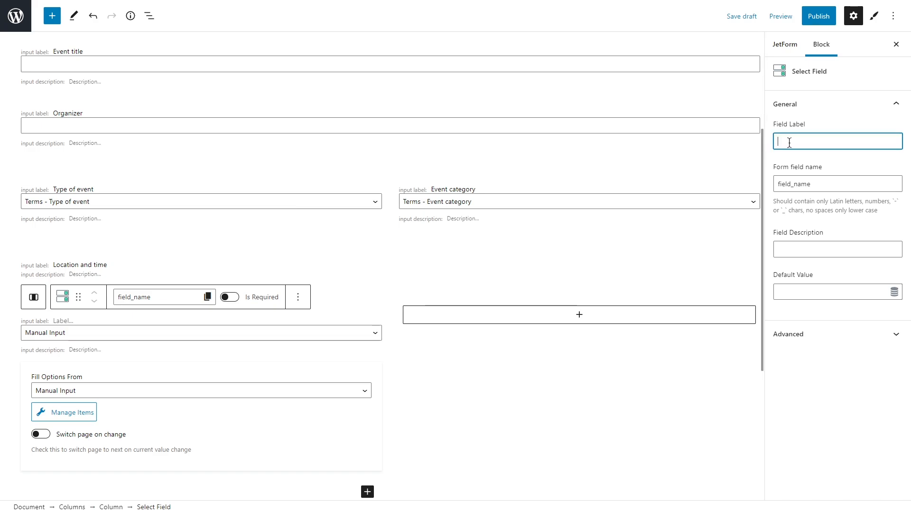
{"action": "type", "text": "Format"}
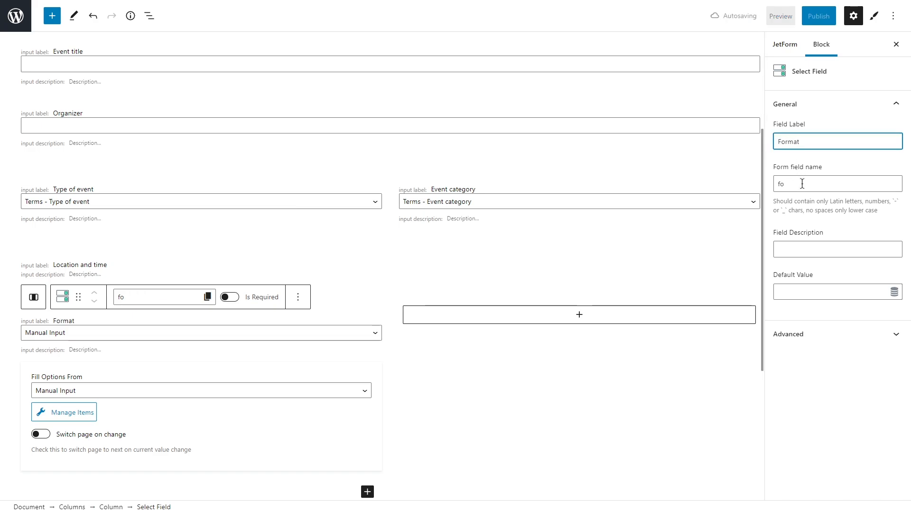
{"action": "left_click", "coordinate": [793, 185]}
{"action": "type", "text": "rmat"}
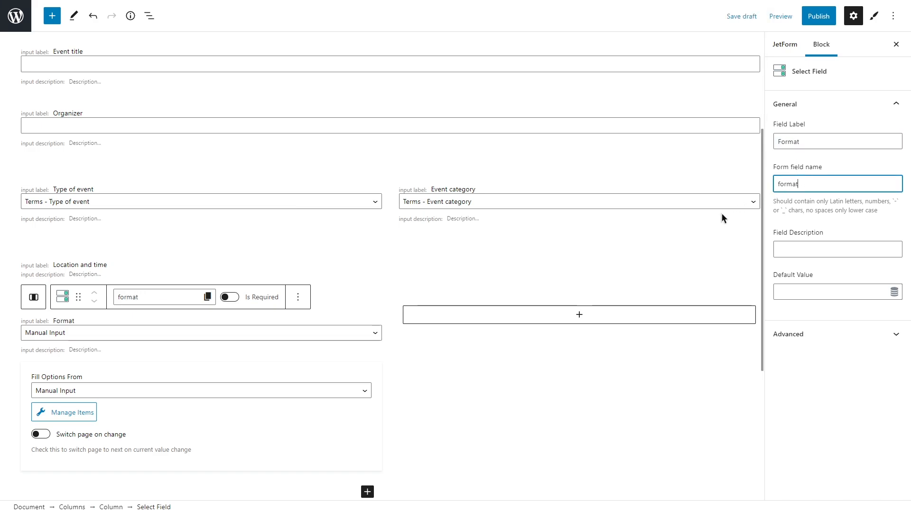
Fill the Format field's options from Terms, using the "Format" taxonomy
{"action": "left_click", "coordinate": [241, 390]}
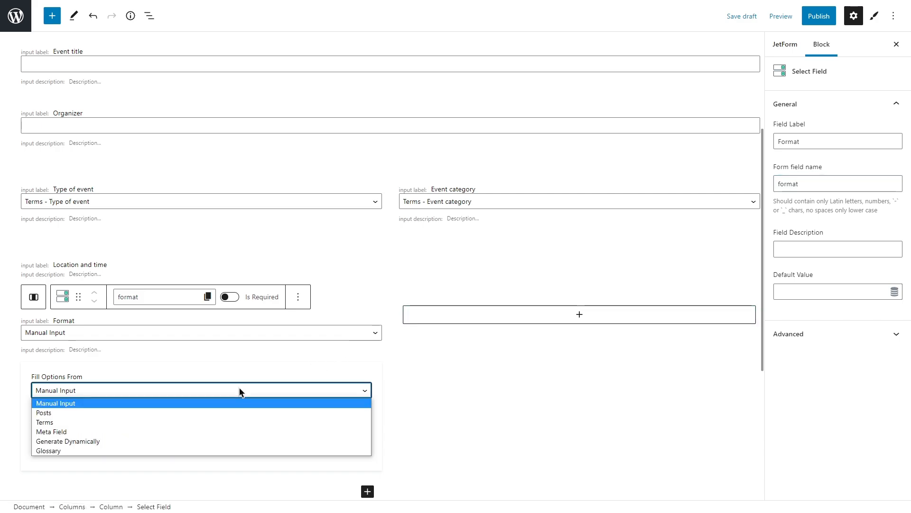
{"action": "left_click", "coordinate": [200, 422]}
{"action": "left_click", "coordinate": [200, 422]}
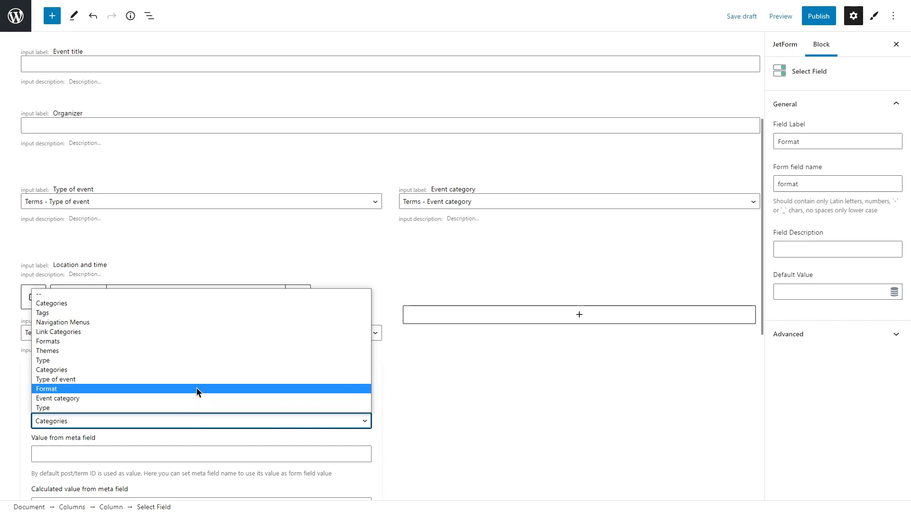
{"action": "left_click", "coordinate": [196, 388]}
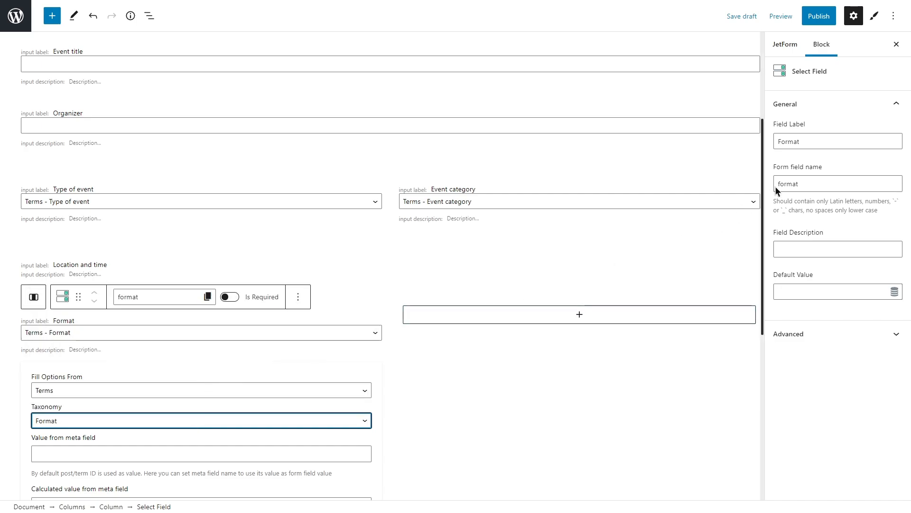
Try the label "Format of the event" on the Format select field, and shorten it back to "Format"
{"action": "left_click", "coordinate": [834, 142]}
{"action": "type", "text": "of the event"}
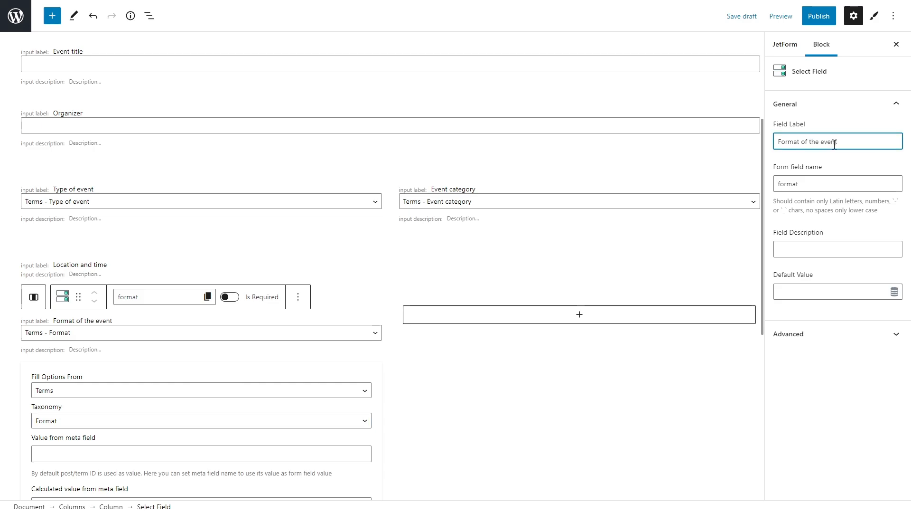
{"action": "left_click", "coordinate": [839, 156]}
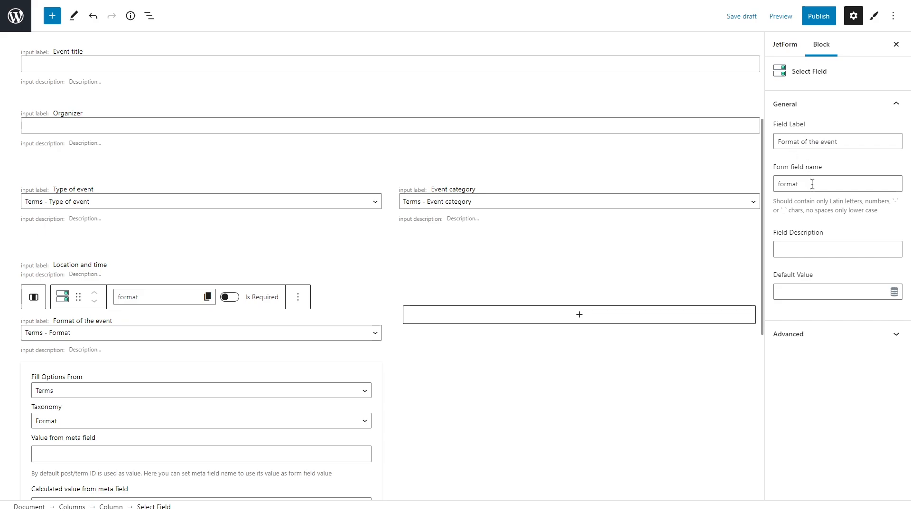
{"action": "left_click_drag", "start_coordinate": [844, 141], "coordinate": [801, 141]}
{"action": "key", "text": "BackSpace"}
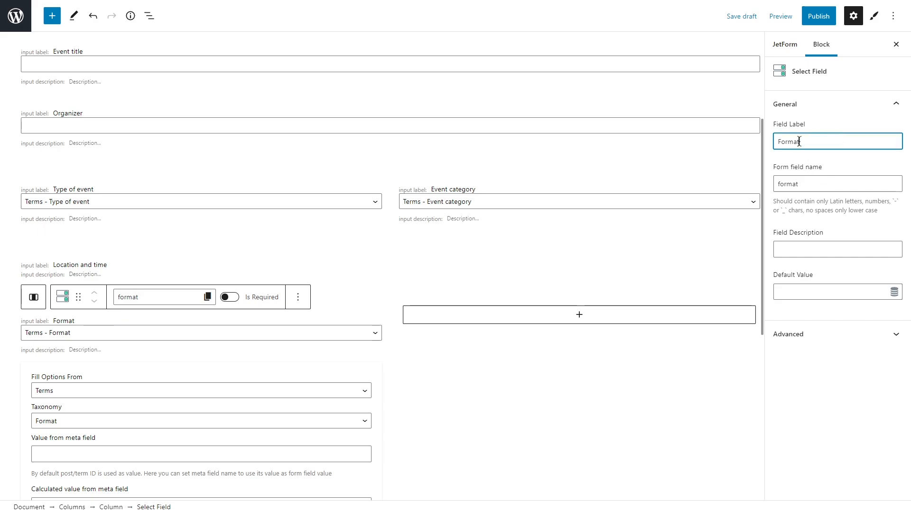
Add a Text Field beside the Format field, labelled "Location" with the form field name "location"
{"action": "left_click", "coordinate": [552, 317]}
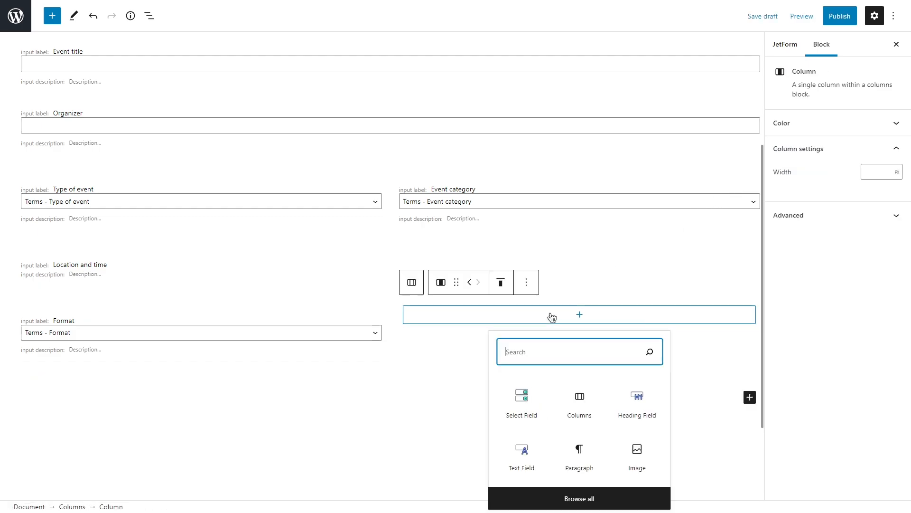
{"action": "left_click", "coordinate": [519, 452]}
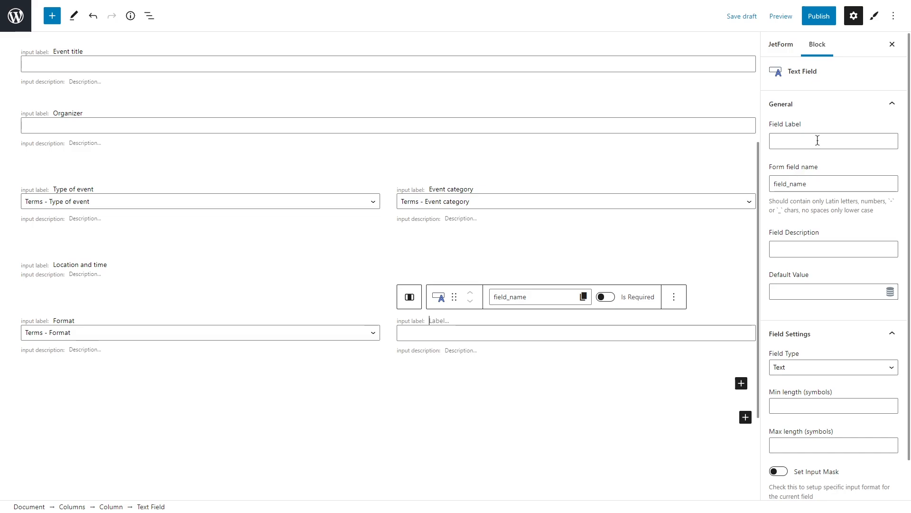
{"action": "left_click", "coordinate": [802, 140]}
{"action": "type", "text": "Locati"}
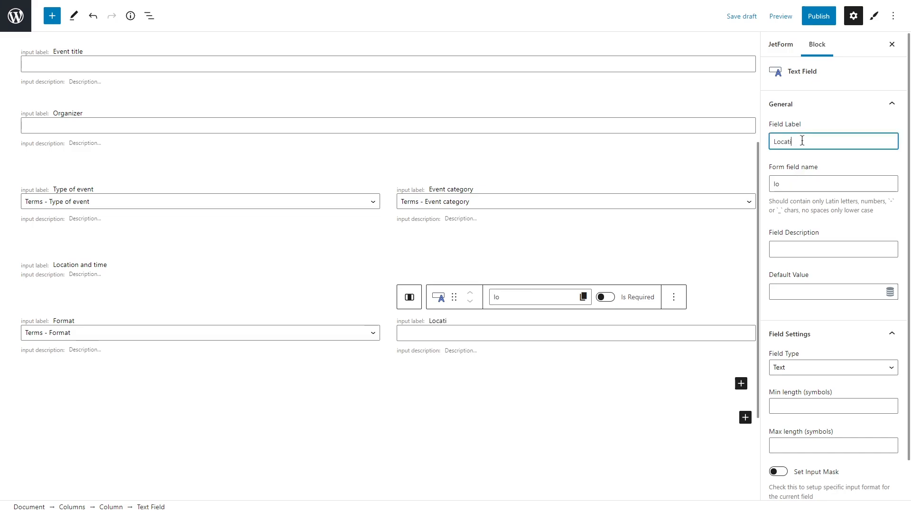
{"action": "type", "text": "on"}
{"action": "left_click", "coordinate": [800, 157]}
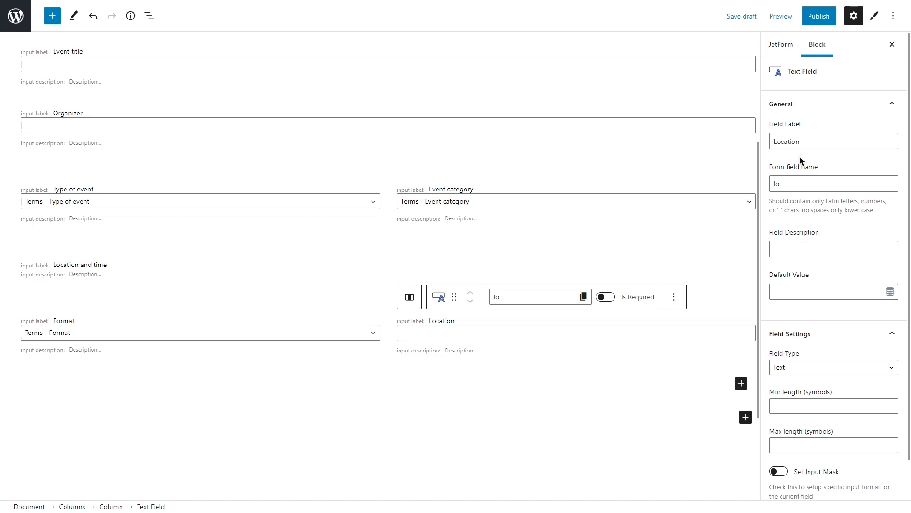
{"action": "left_click", "coordinate": [786, 182]}
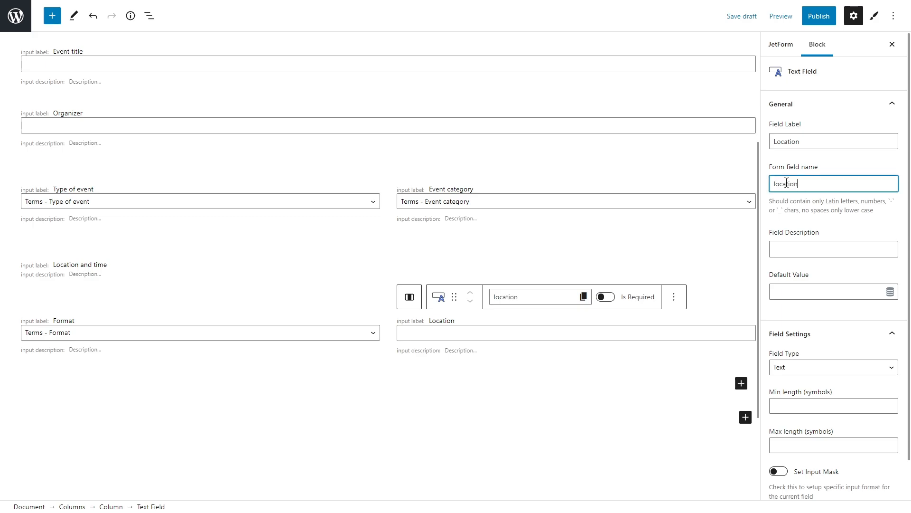
Insert a 50 / 50 Columns block below the Format and Location row and add a Date Field labelled "Date" to its first column
{"action": "left_click", "coordinate": [745, 417]}
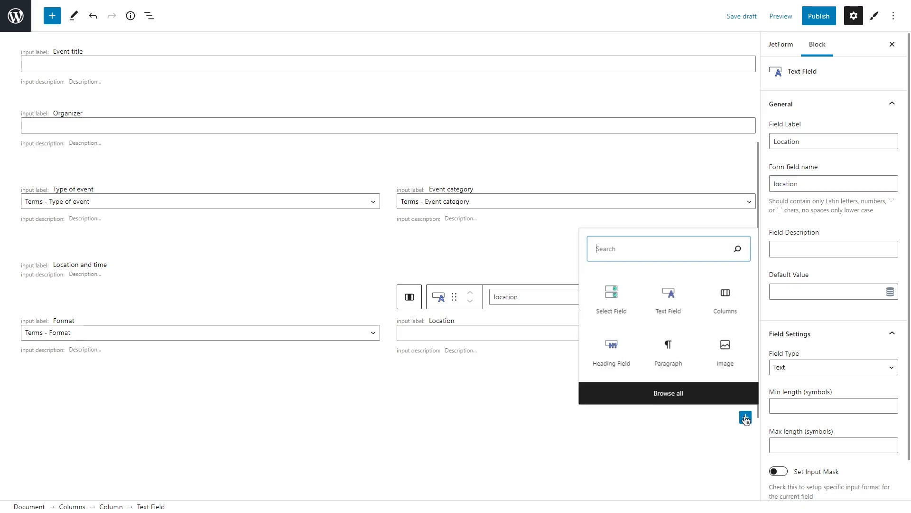
{"action": "left_click", "coordinate": [726, 304]}
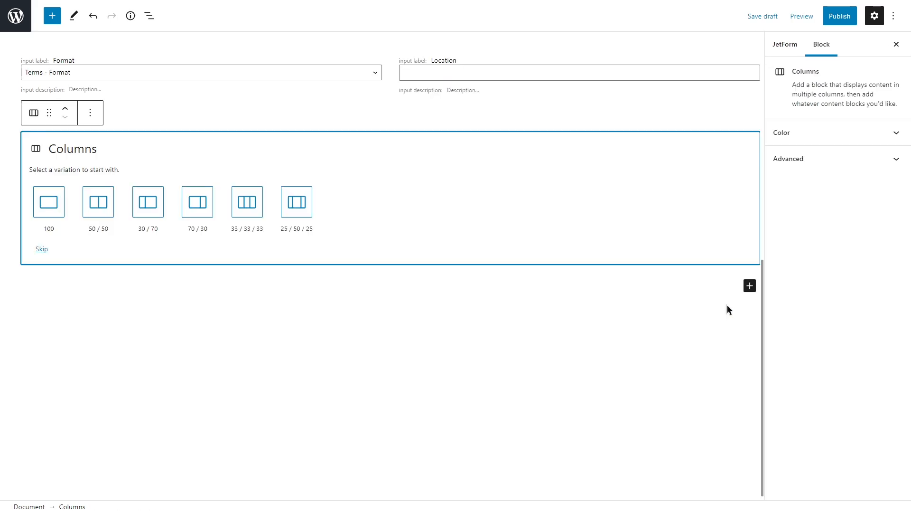
{"action": "left_click", "coordinate": [98, 200]}
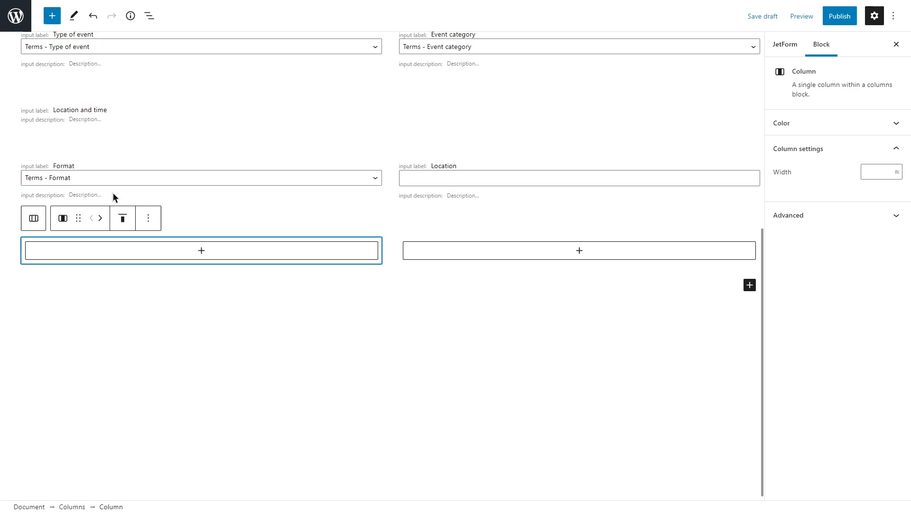
{"action": "left_click", "coordinate": [212, 252]}
{"action": "type", "text": "date field"}
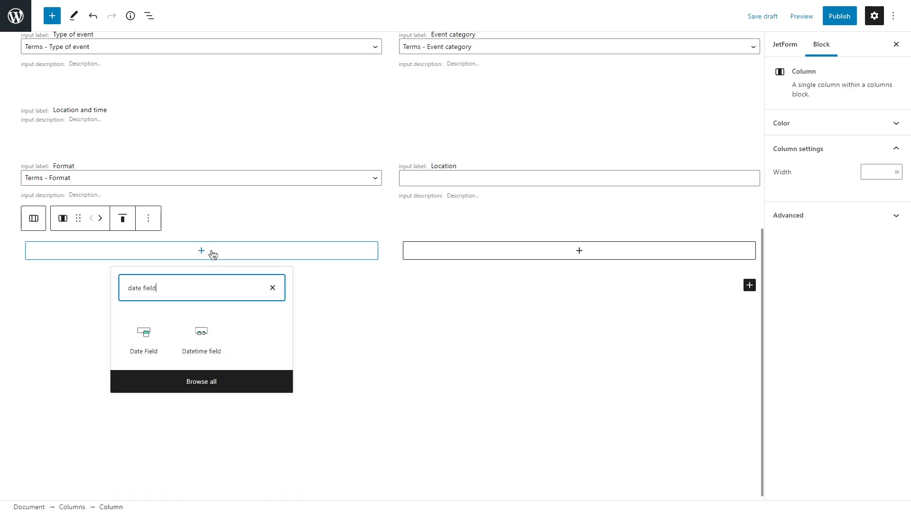
{"action": "left_click", "coordinate": [144, 338]}
{"action": "type", "text": "Date"}
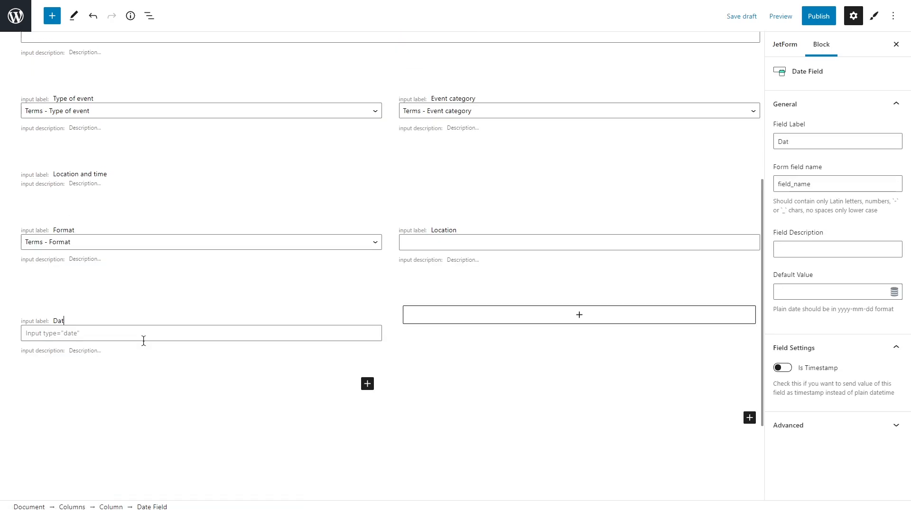
Add a Time Field labelled "Time" to the empty column beside the Date field
{"action": "left_click", "coordinate": [538, 314]}
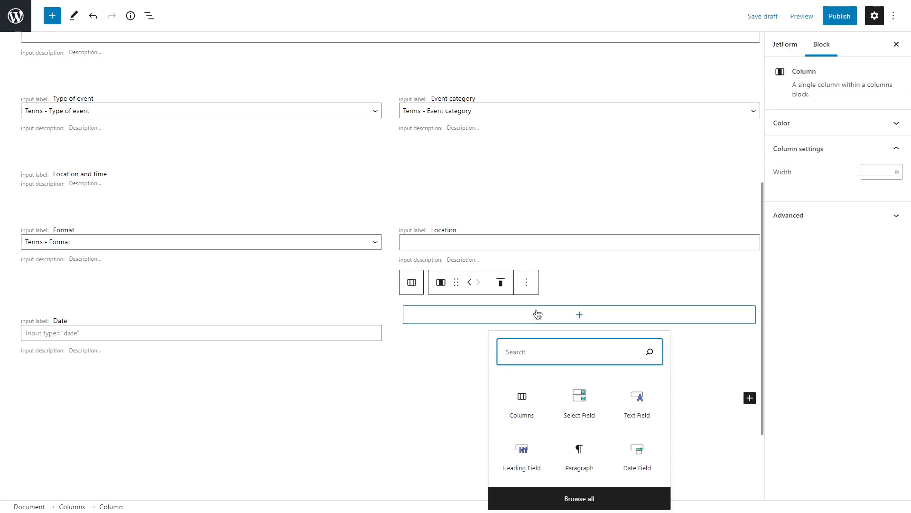
{"action": "type", "text": "time"}
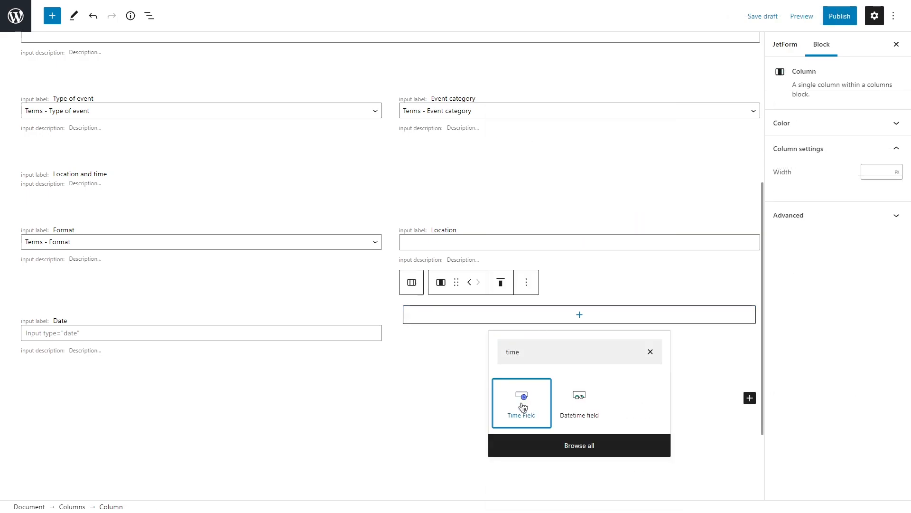
{"action": "left_click", "coordinate": [523, 406]}
{"action": "type", "text": "Time"}
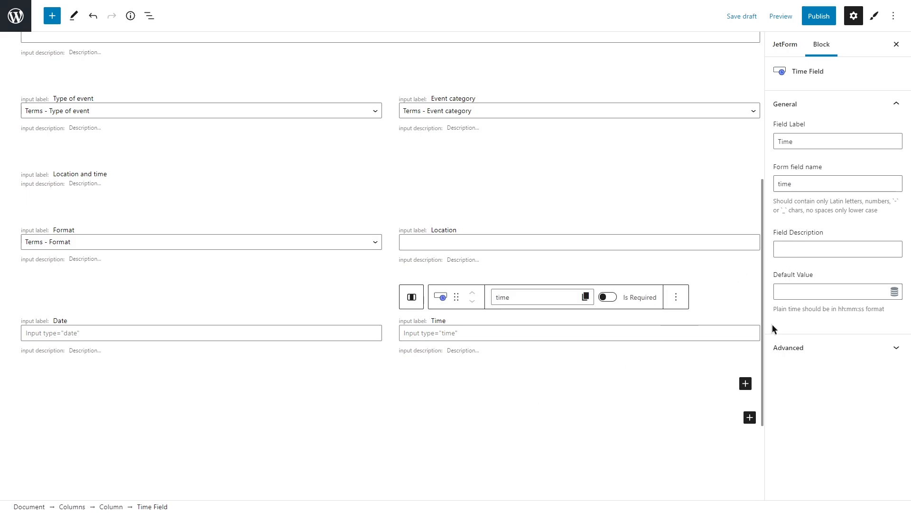
Add a Heading Field labelled "Tickets needed?" below the Date and Time row
{"action": "left_click", "coordinate": [749, 417]}
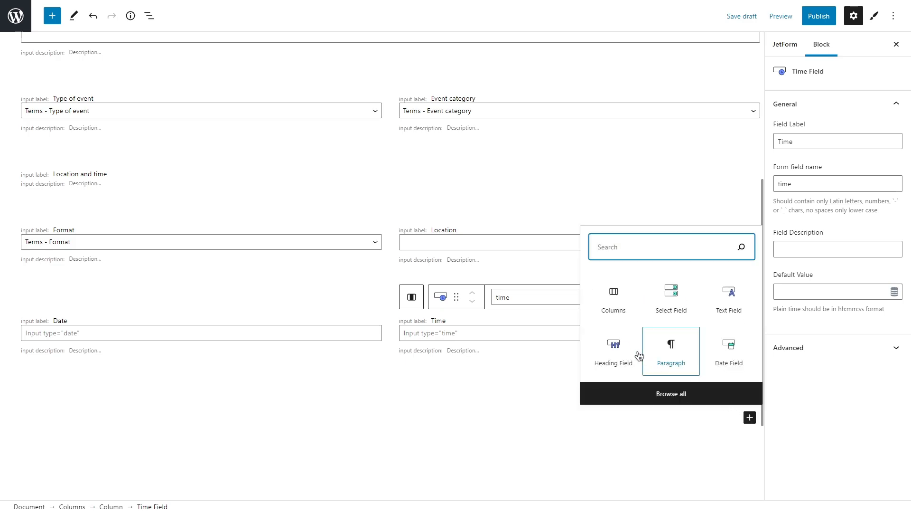
{"action": "left_click", "coordinate": [640, 361]}
{"action": "type", "text": "Tickets needed?"}
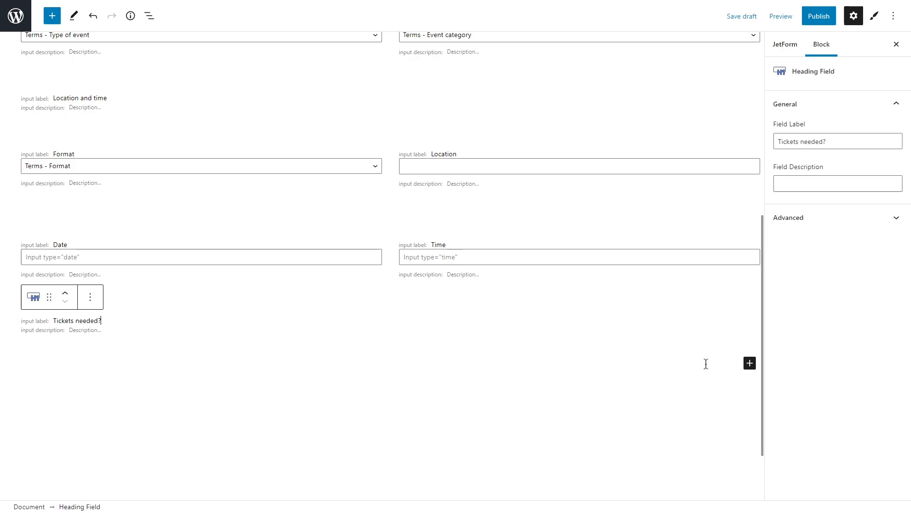
{"action": "left_click", "coordinate": [749, 363]}
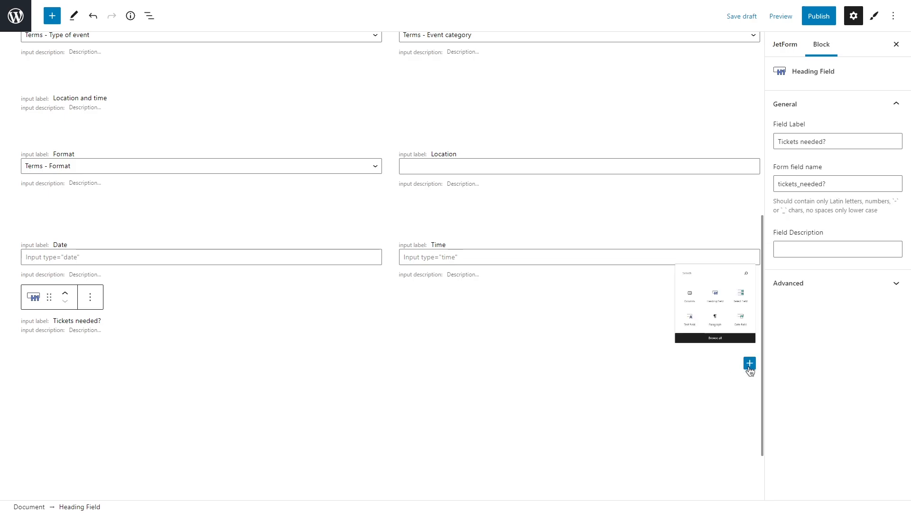
{"action": "left_click", "coordinate": [623, 311]}
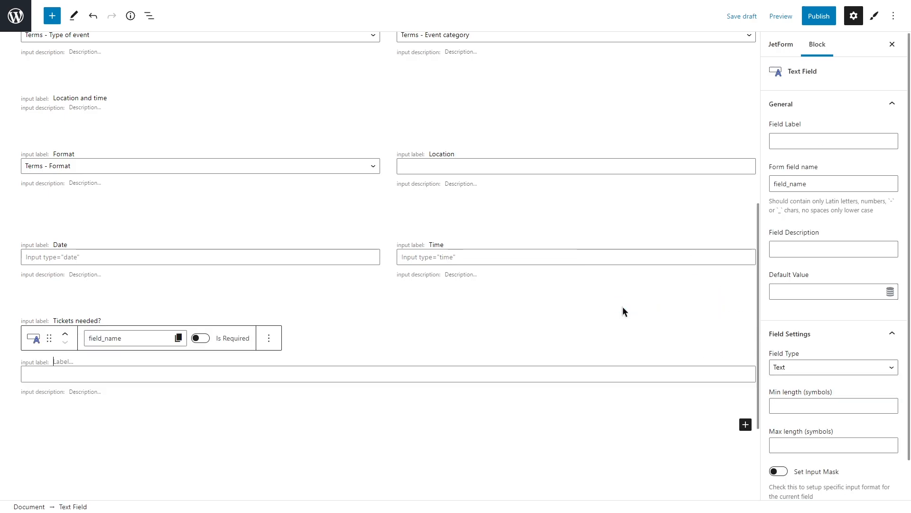
{"action": "type", "text": "Price"}
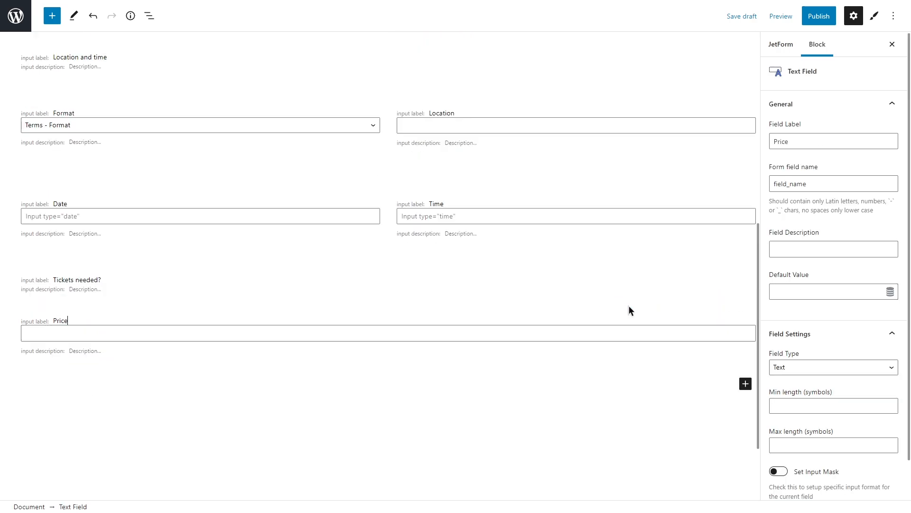
{"action": "left_click", "coordinate": [378, 320]}
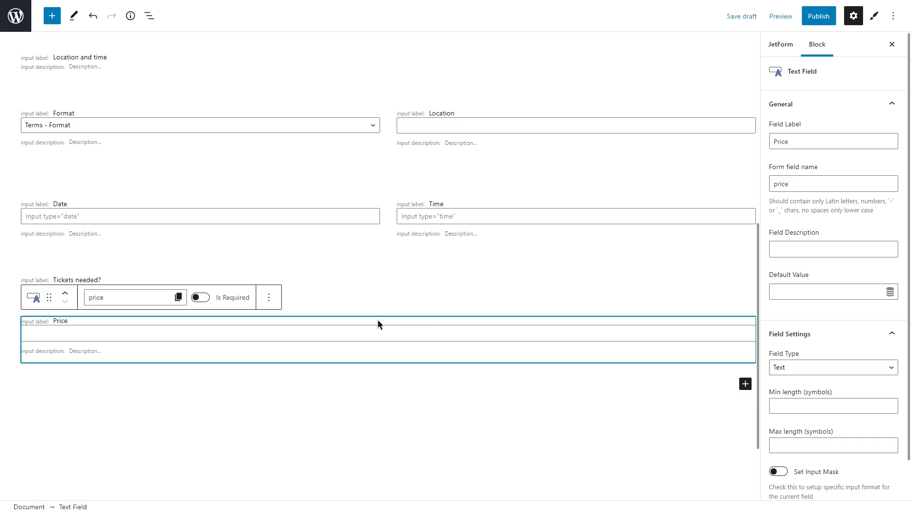
{"action": "key", "text": "Delete"}
Add a Radio Field below the "Tickets needed?" heading
{"action": "left_click", "coordinate": [749, 353]}
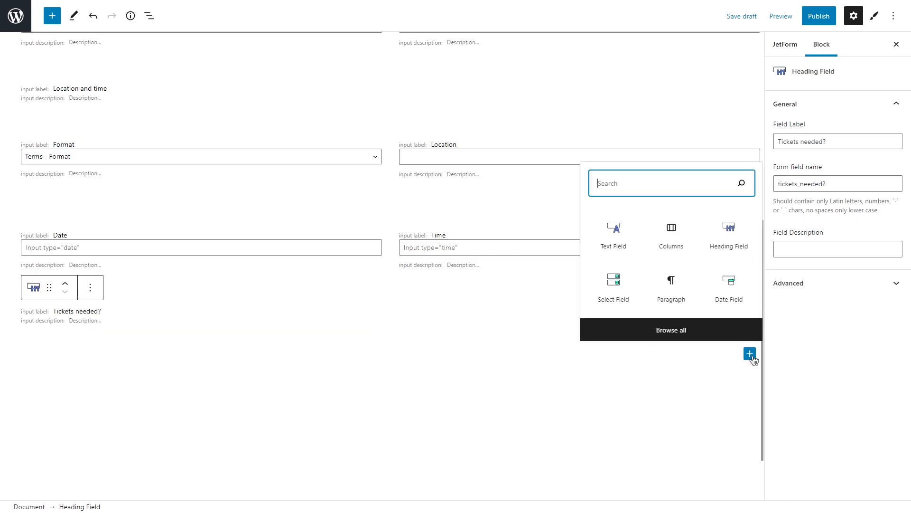
{"action": "type", "text": "radio"}
{"action": "left_click", "coordinate": [617, 431]}
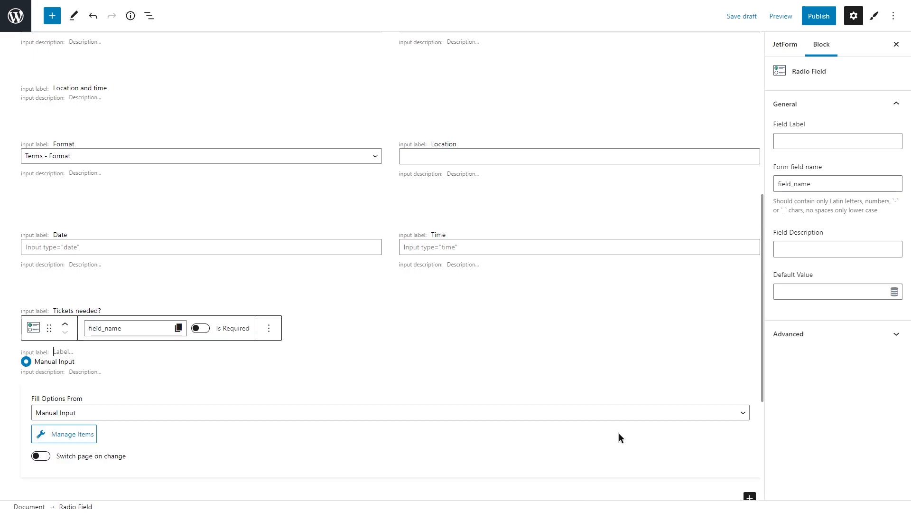
Give the Radio Field two manual options: "Price" with the value "price" and "Free" with the value "free"
{"action": "left_click", "coordinate": [97, 433]}
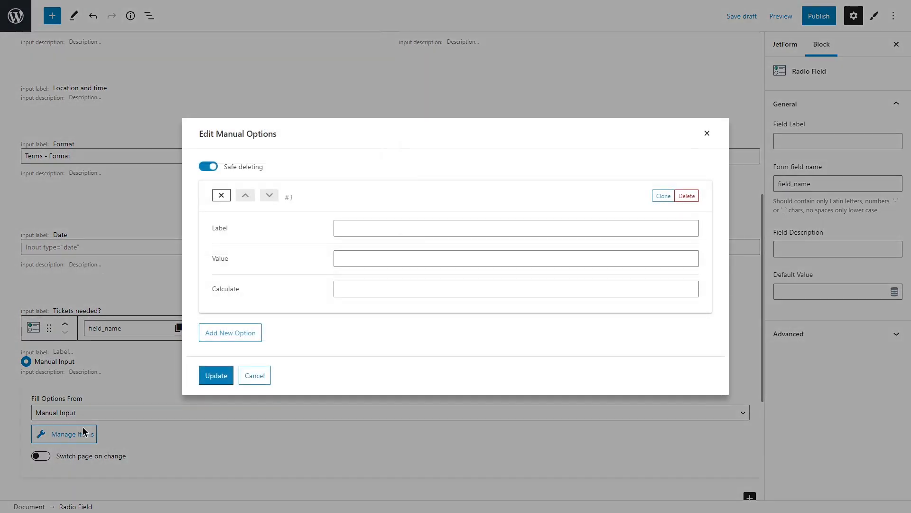
{"action": "left_click", "coordinate": [364, 228]}
{"action": "type", "text": "Price"}
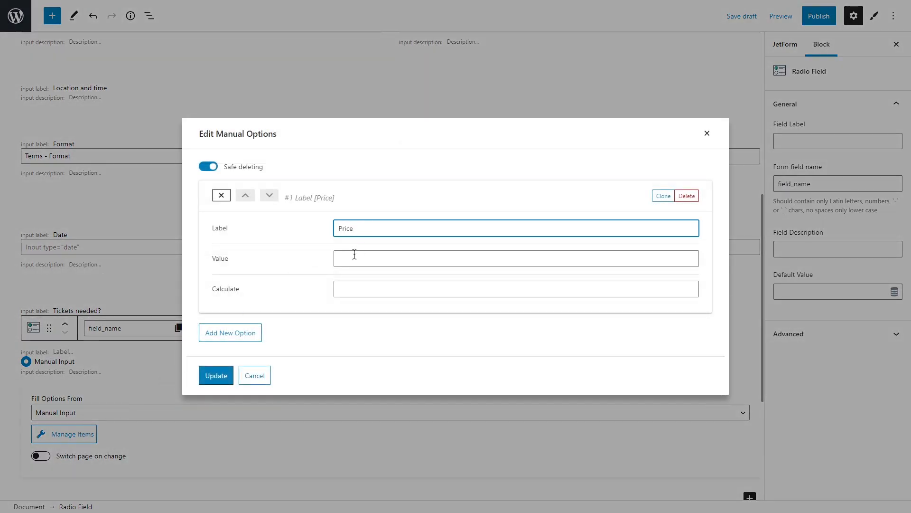
{"action": "left_click", "coordinate": [355, 258]}
{"action": "type", "text": "price"}
{"action": "left_click", "coordinate": [238, 331]}
{"action": "left_click", "coordinate": [358, 288]}
{"action": "type", "text": "Free"}
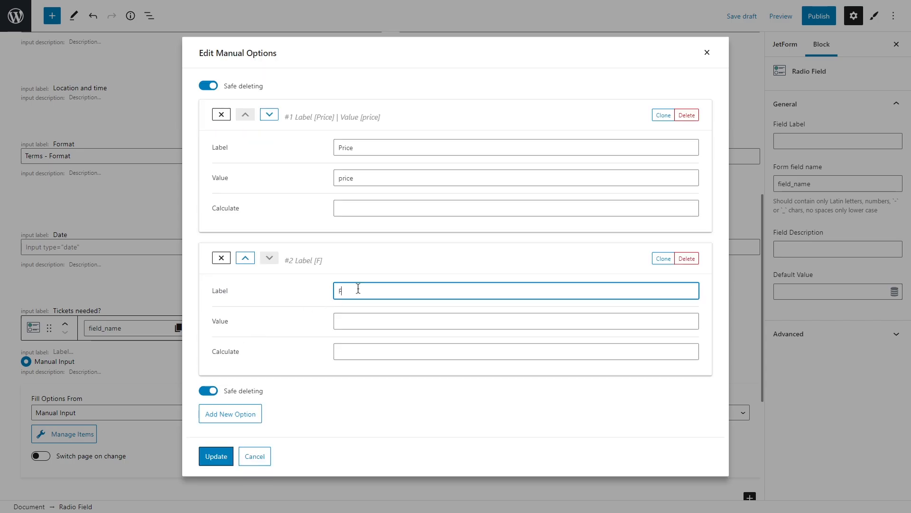
{"action": "left_click", "coordinate": [350, 315]}
{"action": "type", "text": "free"}
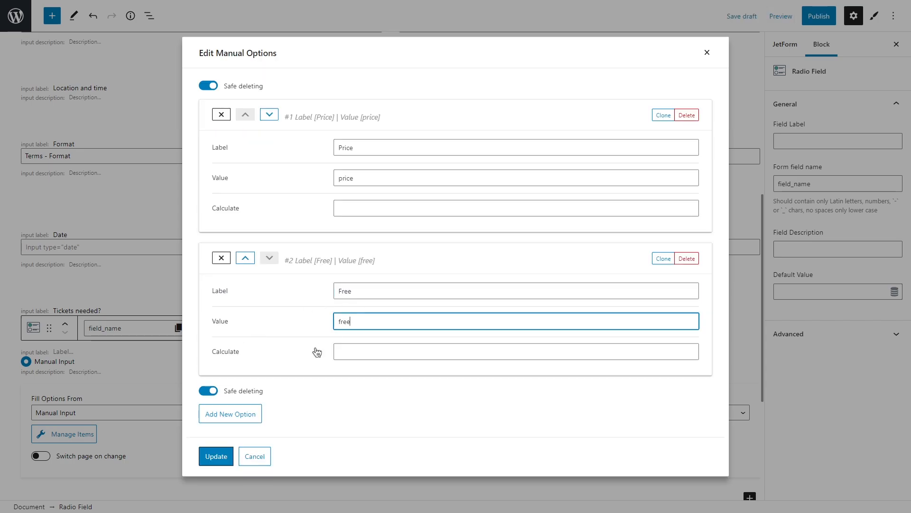
{"action": "left_click", "coordinate": [218, 455]}
Add a Conditional Block below the Price/Free radio field
{"action": "scroll", "coordinate": [219, 455], "scroll_direction": "down", "scroll_amount": 3}
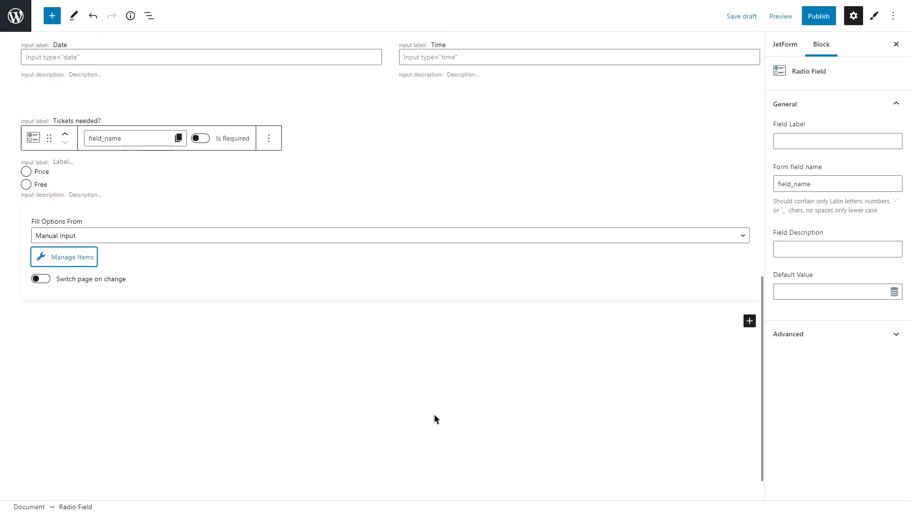
{"action": "left_click", "coordinate": [749, 320]}
{"action": "type", "text": "condition"}
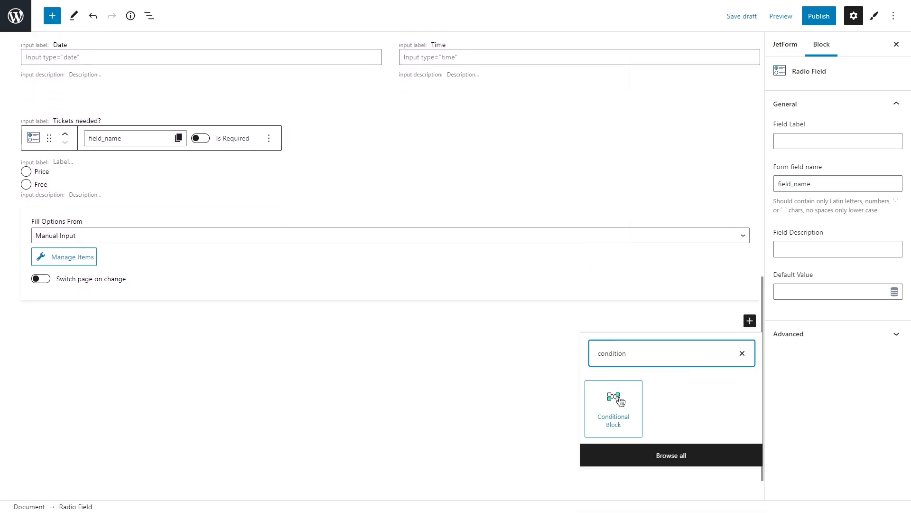
{"action": "left_click", "coordinate": [613, 402]}
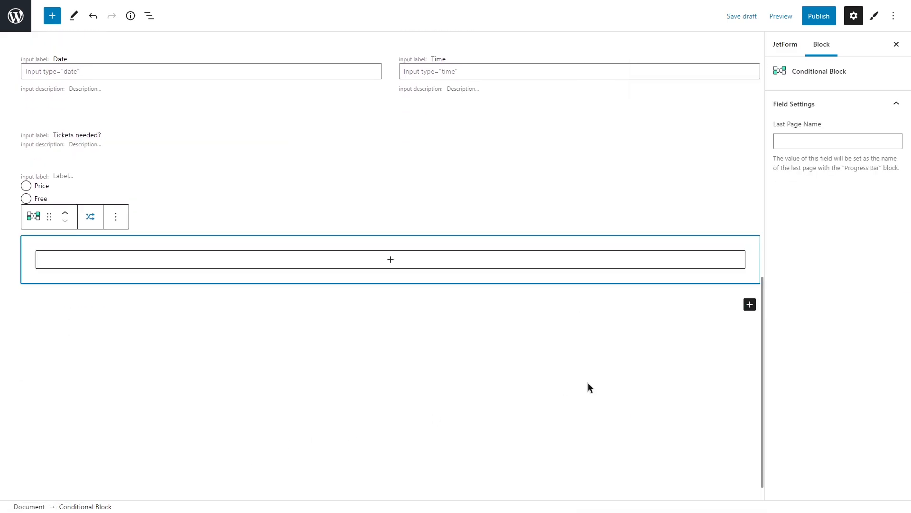
Add a Text Field inside the Conditional Block, labelled "Enter min. price" with the form field name "price"
{"action": "left_click", "coordinate": [391, 259]}
{"action": "left_click", "coordinate": [336, 346]}
{"action": "type", "text": "Enter min. price"}
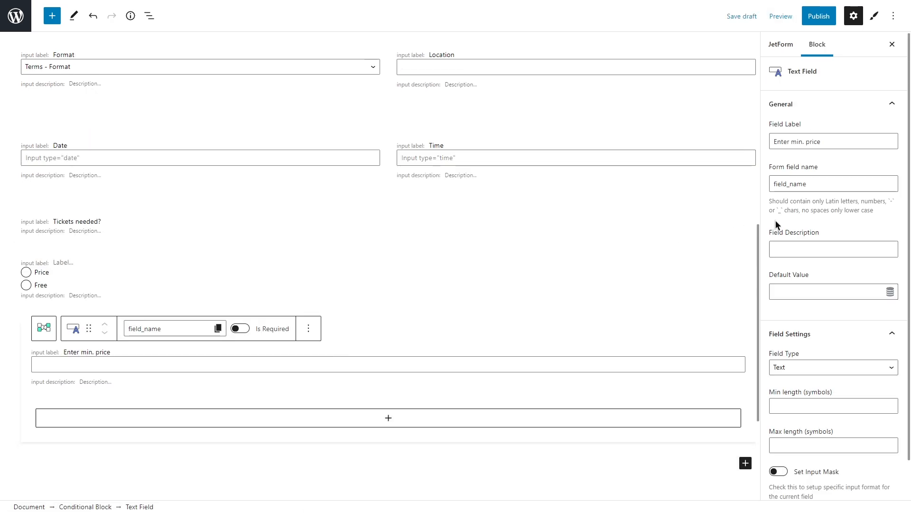
{"action": "triple_click", "coordinate": [772, 186]}
{"action": "type", "text": "price"}
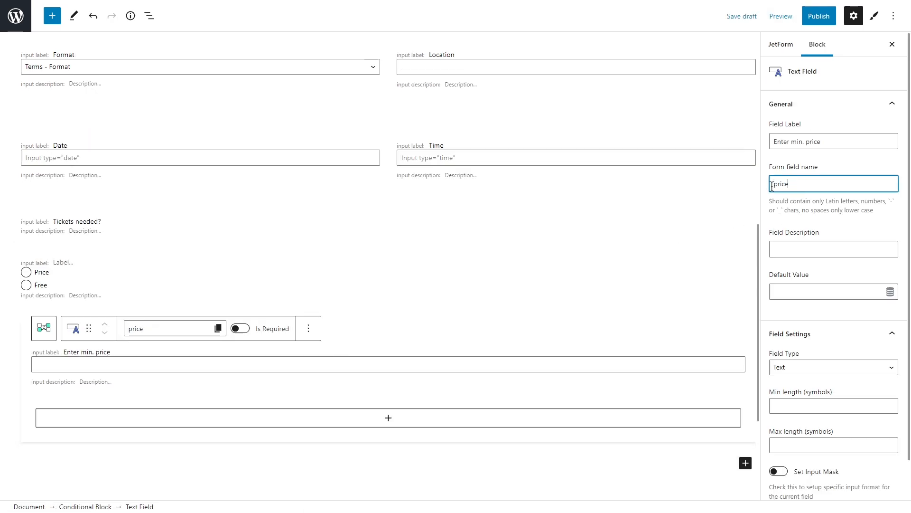
{"action": "left_click", "coordinate": [774, 223]}
Set the Price/Free radio field's form field name to "tickets"
{"action": "left_click", "coordinate": [320, 274]}
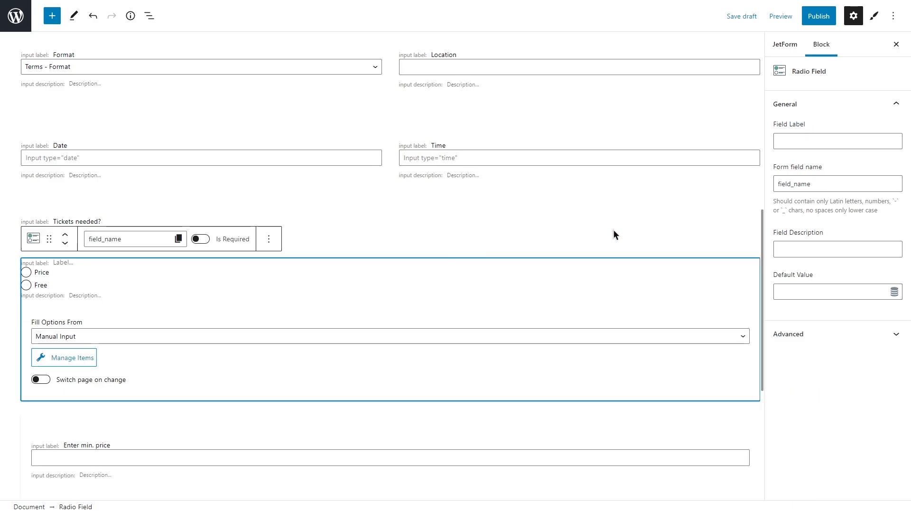
{"action": "left_click", "coordinate": [797, 183]}
{"action": "type", "text": "tickets"}
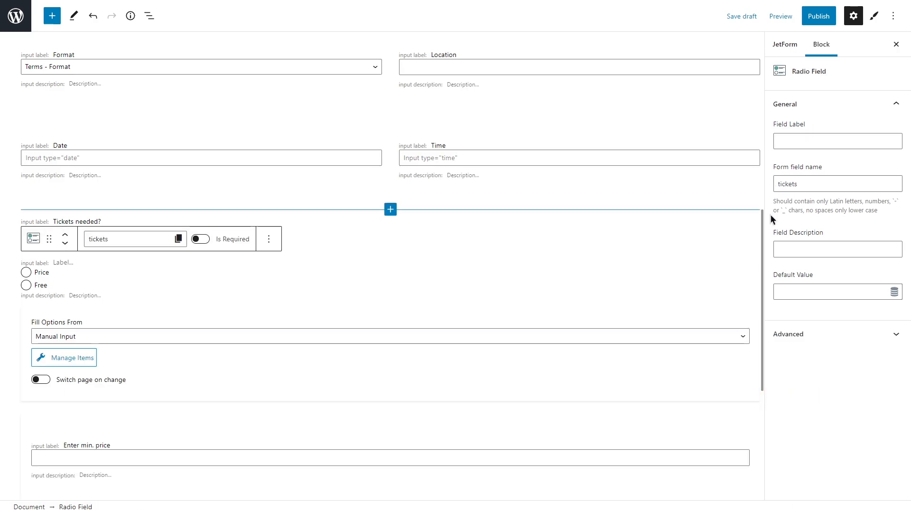
Set the Conditional Block's first condition to hide it if the "tickets" field contains the text "free"
{"action": "left_click", "coordinate": [266, 439]}
{"action": "left_click", "coordinate": [45, 331]}
{"action": "left_click", "coordinate": [98, 303]}
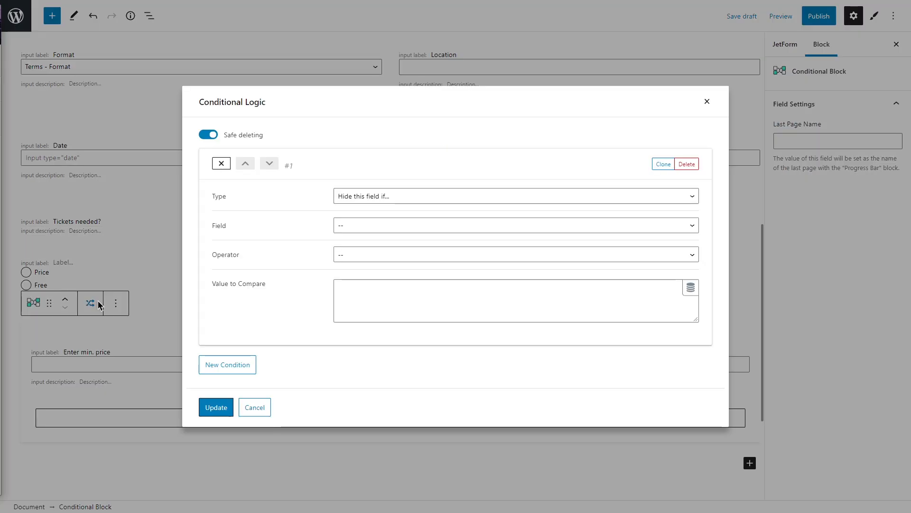
{"action": "left_click", "coordinate": [373, 227]}
{"action": "left_click", "coordinate": [371, 315]}
{"action": "left_click", "coordinate": [380, 255]}
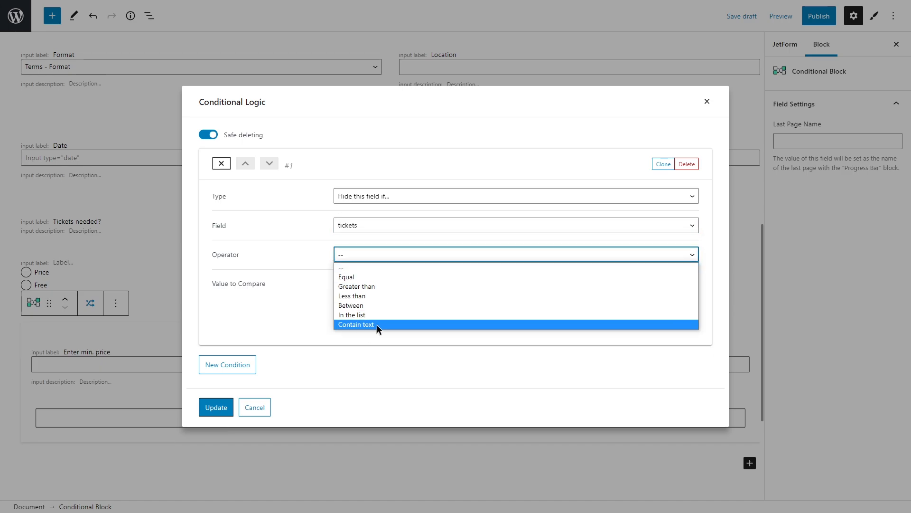
{"action": "left_click", "coordinate": [377, 324]}
{"action": "left_click", "coordinate": [368, 301]}
{"action": "type", "text": "free"}
Add a second condition that sets the Conditional Block's value to 0 if the "tickets" field equals "free"
{"action": "left_click", "coordinate": [247, 364]}
{"action": "left_click", "coordinate": [366, 343]}
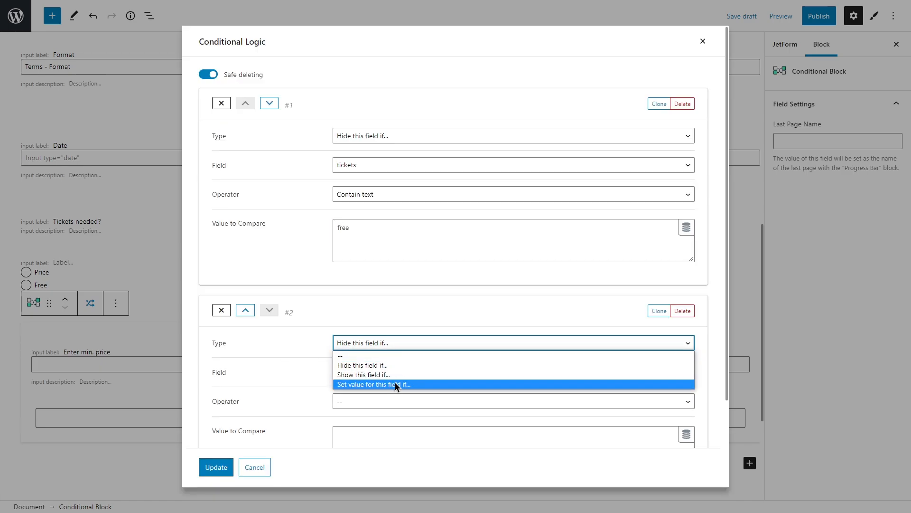
{"action": "left_click", "coordinate": [395, 384]}
{"action": "left_click", "coordinate": [388, 372]}
{"action": "left_click", "coordinate": [388, 349]}
{"action": "left_click", "coordinate": [362, 259]}
{"action": "left_click", "coordinate": [365, 279]}
{"action": "left_click", "coordinate": [369, 305]}
{"action": "type", "text": "free"}
{"action": "left_click", "coordinate": [369, 362]}
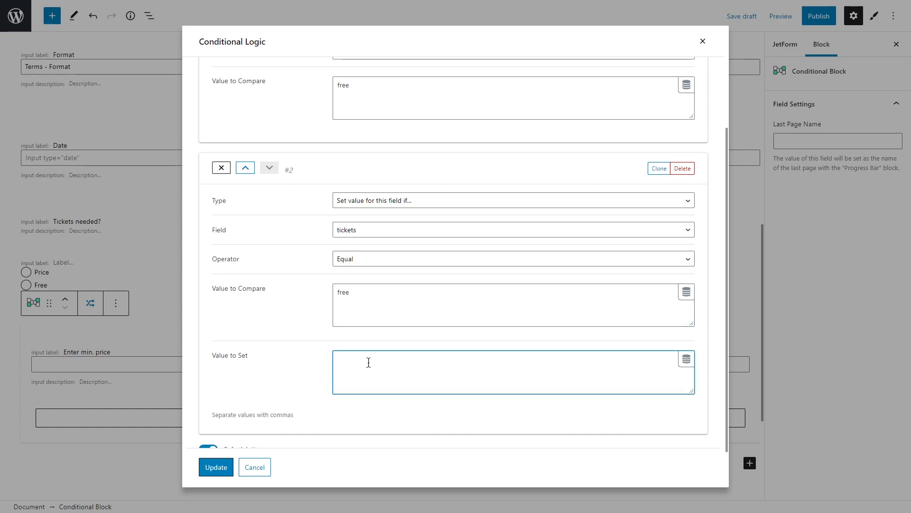
{"action": "type", "text": "0"}
Add a third condition that shows the Conditional Block if "tickets" equals "price", and save the conditional logic
{"action": "scroll", "coordinate": [368, 362], "scroll_direction": "down", "scroll_amount": 2}
{"action": "left_click", "coordinate": [234, 426]}
{"action": "scroll", "coordinate": [336, 407], "scroll_direction": "down", "scroll_amount": 5}
{"action": "left_click", "coordinate": [370, 238]}
{"action": "left_click", "coordinate": [375, 260]}
{"action": "left_click", "coordinate": [386, 269]}
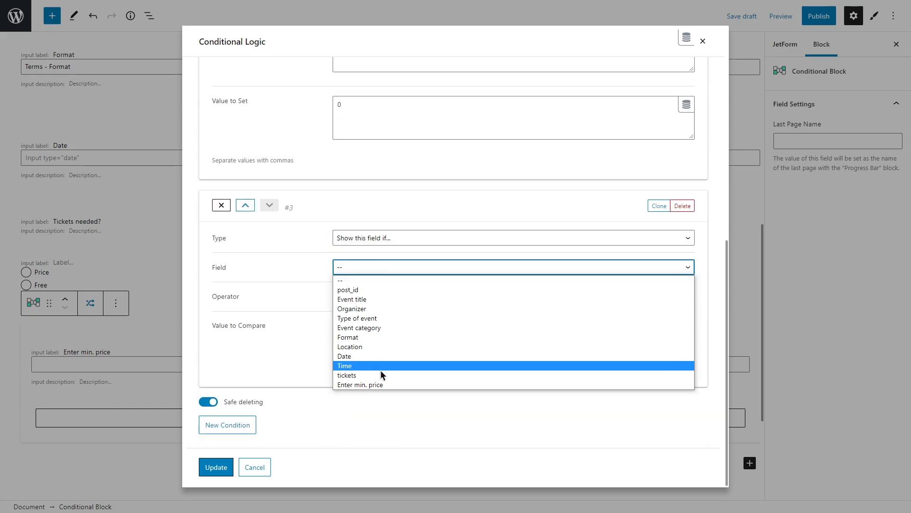
{"action": "left_click", "coordinate": [381, 374]}
{"action": "left_click", "coordinate": [374, 296]}
{"action": "left_click", "coordinate": [375, 313]}
{"action": "left_click", "coordinate": [373, 339]}
{"action": "type", "text": "price"}
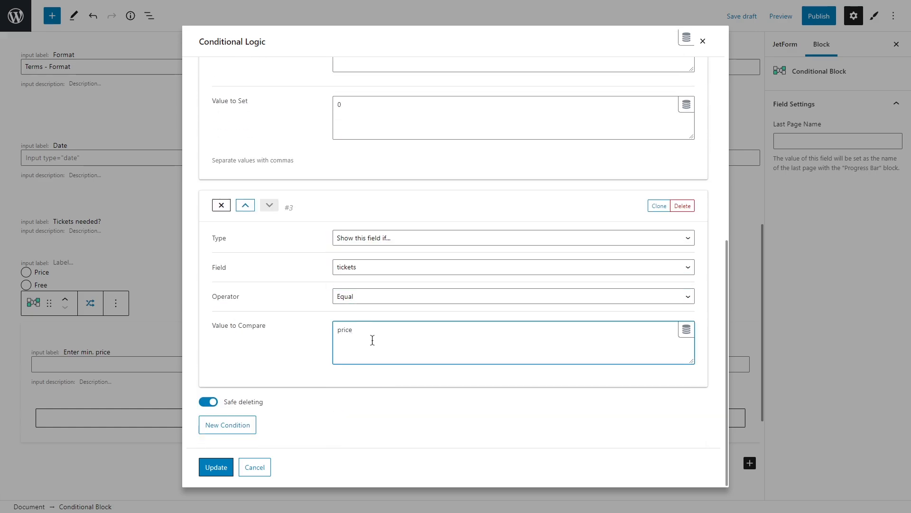
{"action": "left_click", "coordinate": [216, 467]}
Set the default value of the Price/Free radio field to "price"
{"action": "left_click", "coordinate": [178, 274]}
{"action": "left_click", "coordinate": [792, 291]}
{"action": "type", "text": "price"}
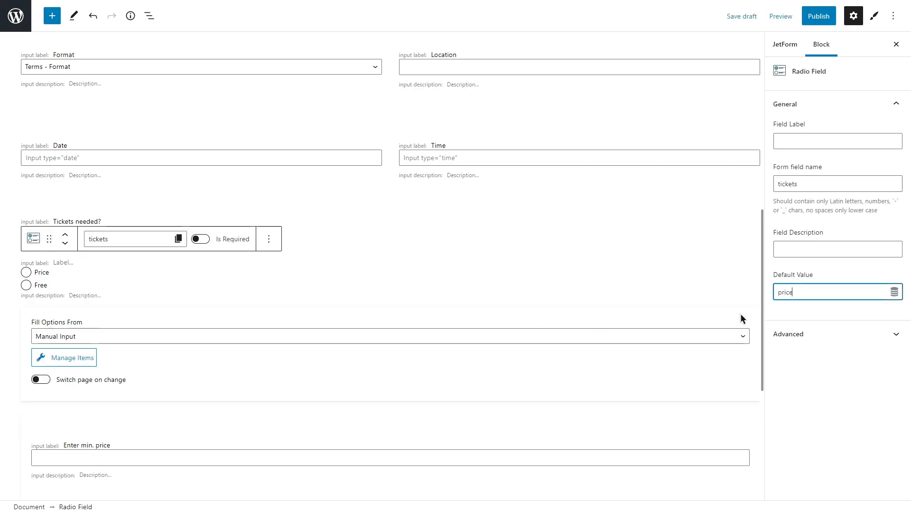
Add a Heading Field below the Conditional Block, labelled "Main Event Image" with the form field name "main_event_image"
{"action": "scroll", "coordinate": [742, 314], "scroll_direction": "down", "scroll_amount": 5}
{"action": "left_click", "coordinate": [744, 318]}
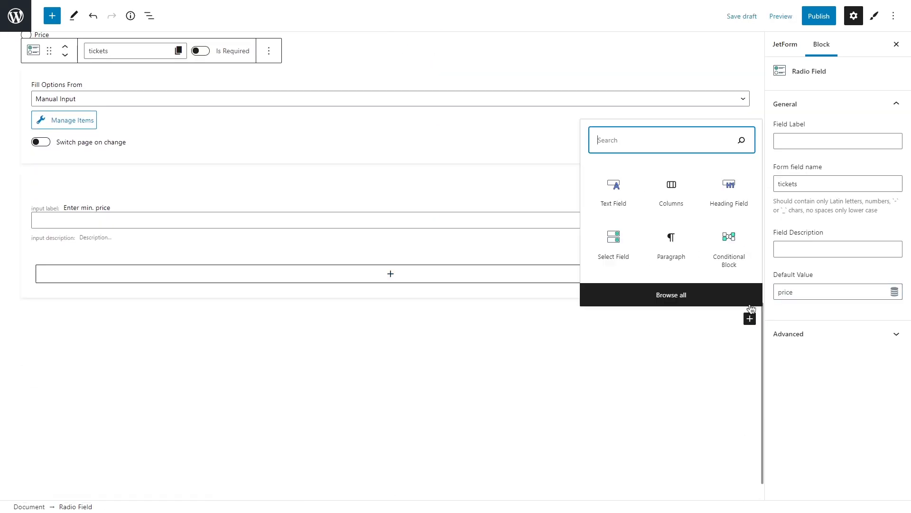
{"action": "left_click", "coordinate": [731, 205]}
{"action": "type", "text": "Main Event ImageHeading"}
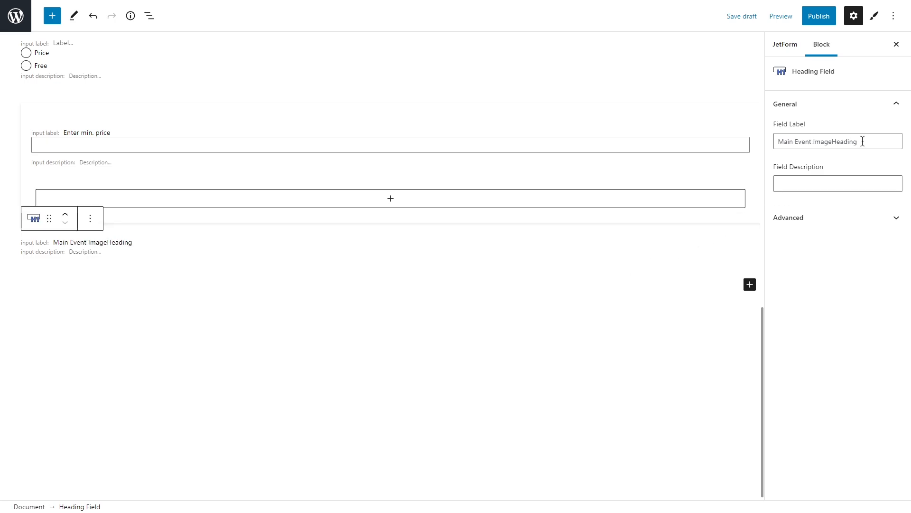
{"action": "left_click_drag", "start_coordinate": [863, 141], "coordinate": [831, 141]}
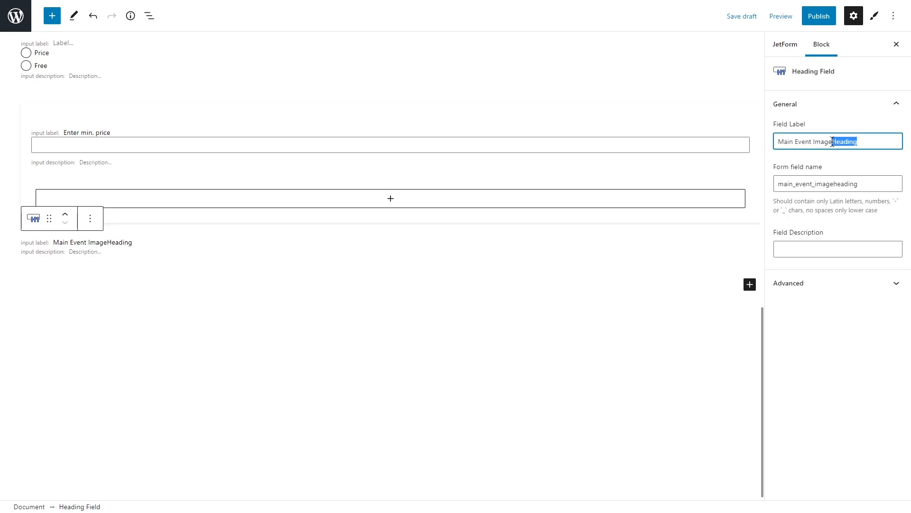
{"action": "key", "text": "BackSpace"}
{"action": "left_click_drag", "start_coordinate": [859, 184], "coordinate": [834, 166]}
{"action": "key", "text": "BackSpace"}
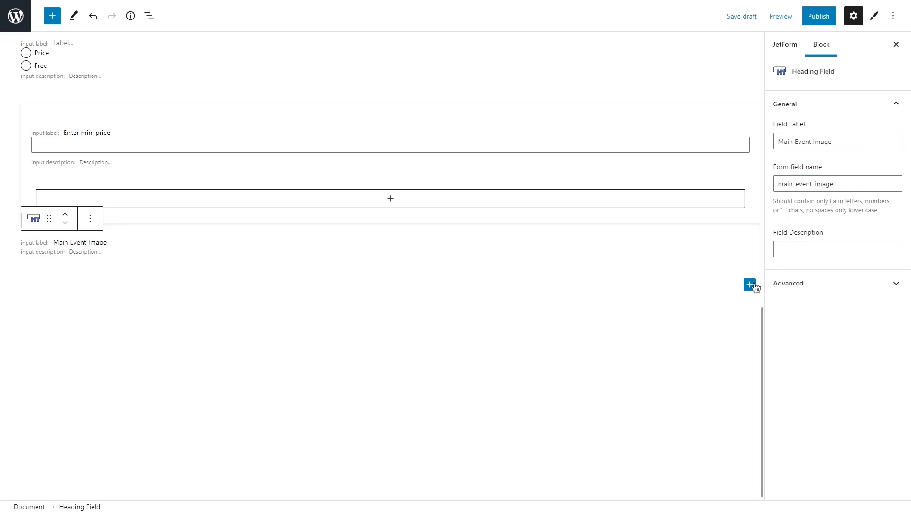
Add a Media Field below the Main Event Image heading and label it "Select an image"
{"action": "left_click", "coordinate": [750, 284]}
{"action": "type", "text": "media field"}
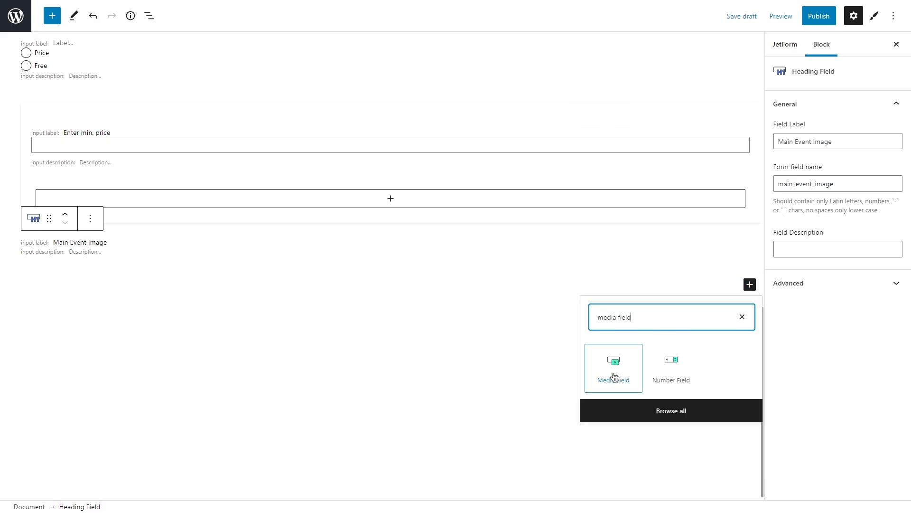
{"action": "left_click", "coordinate": [614, 374]}
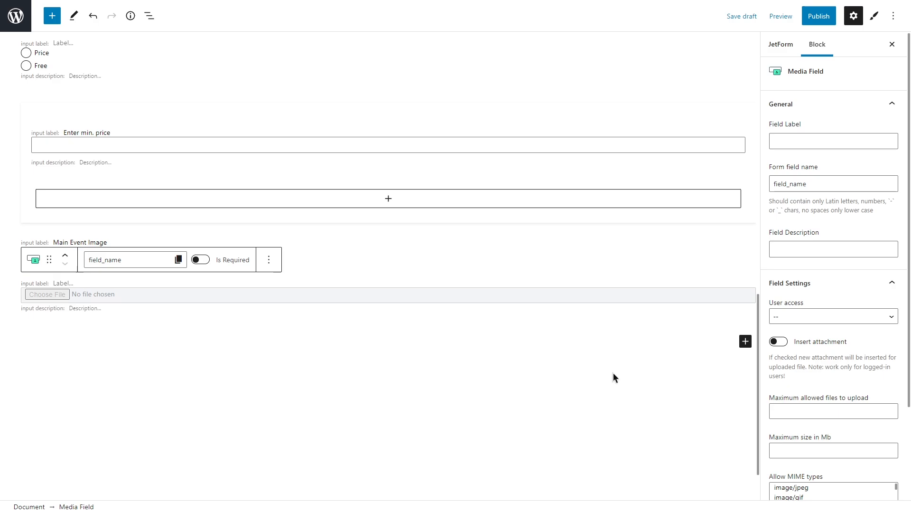
{"action": "type", "text": "Select a n image"}
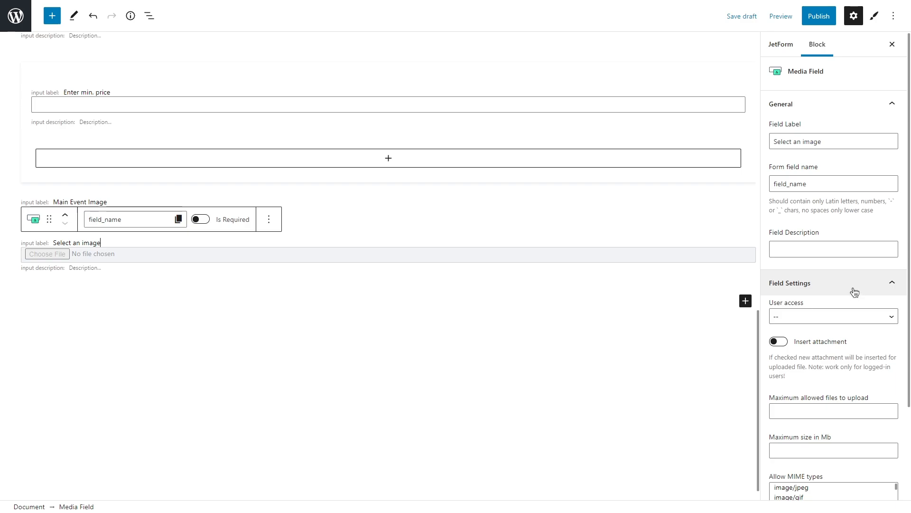
Give any registered user access to the Media Field, enable attachment insertion, and set its field value to Attachment ID
{"action": "left_click", "coordinate": [852, 317]}
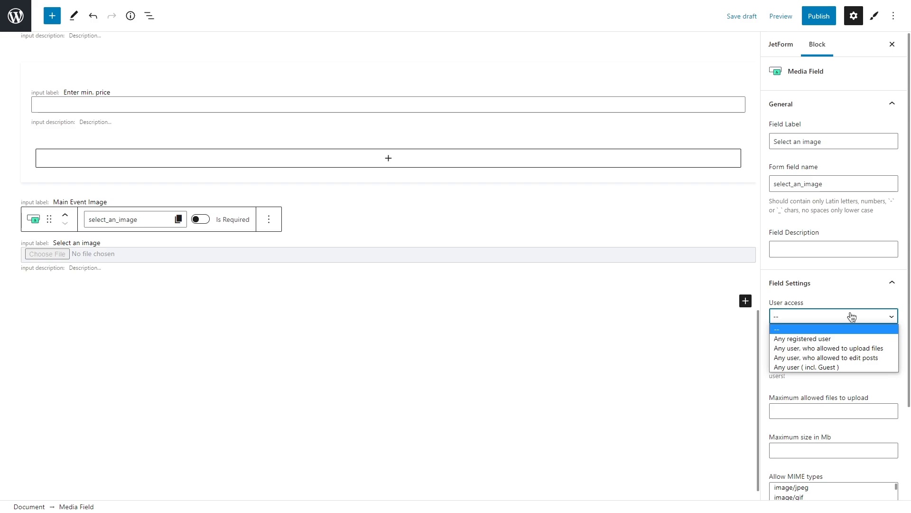
{"action": "left_click", "coordinate": [846, 339]}
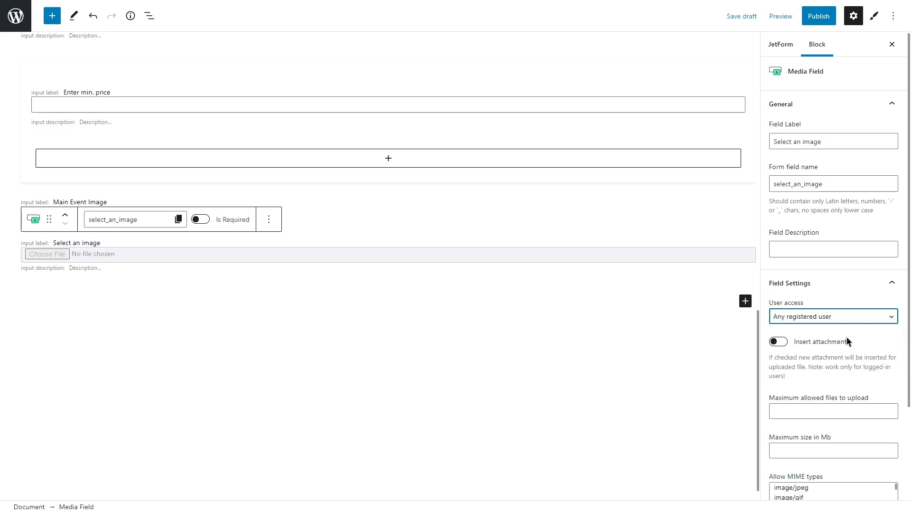
{"action": "left_click", "coordinate": [787, 342]}
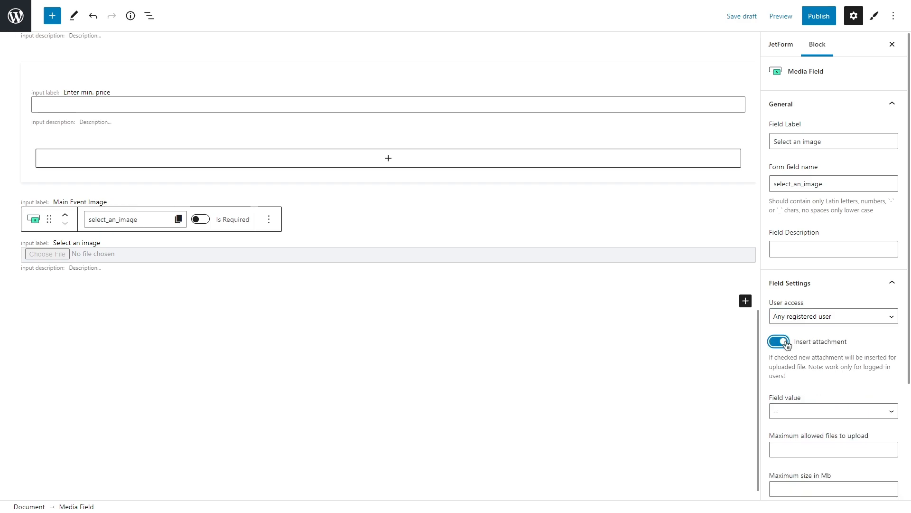
{"action": "scroll", "coordinate": [787, 342], "scroll_direction": "down", "scroll_amount": 3}
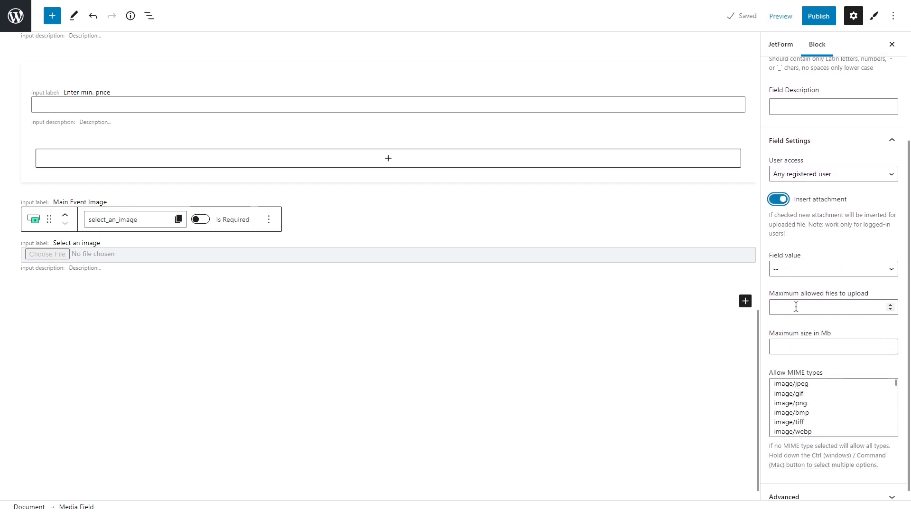
{"action": "left_click", "coordinate": [810, 270]}
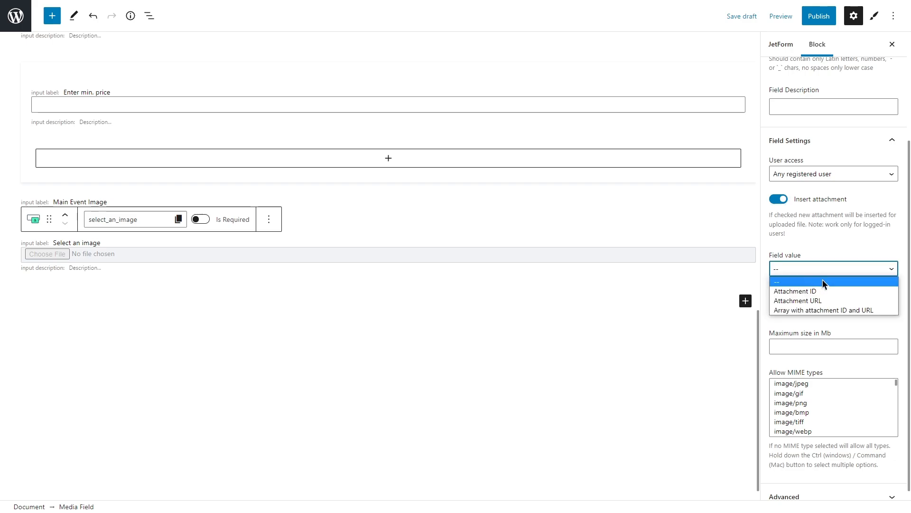
{"action": "left_click", "coordinate": [835, 291]}
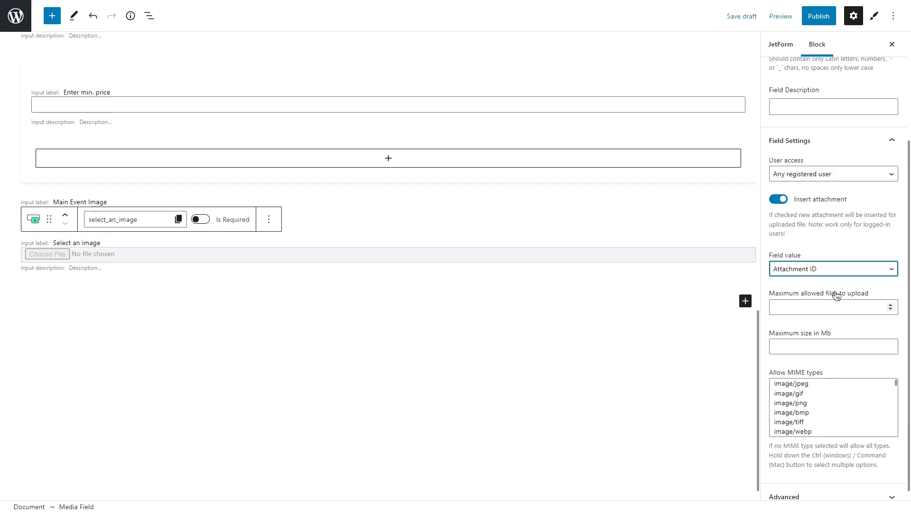
Limit the Media Field to 10 files of at most 50 MB, allowing only image/jpeg and image/png types
{"action": "left_click", "coordinate": [807, 307]}
{"action": "type", "text": "10"}
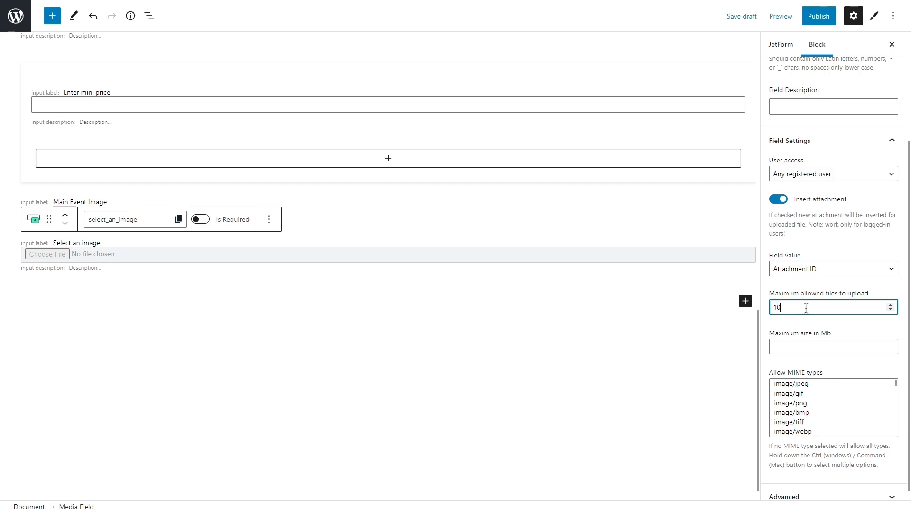
{"action": "left_click", "coordinate": [795, 349]}
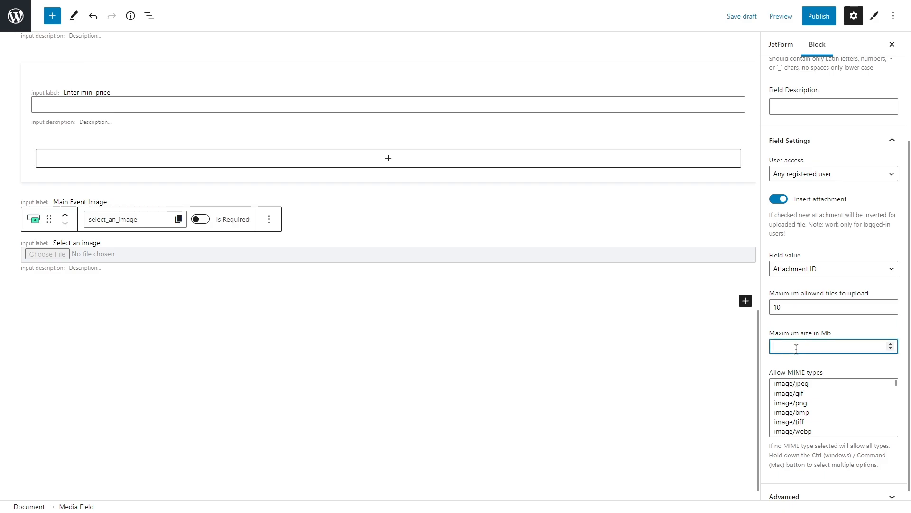
{"action": "type", "text": "50"}
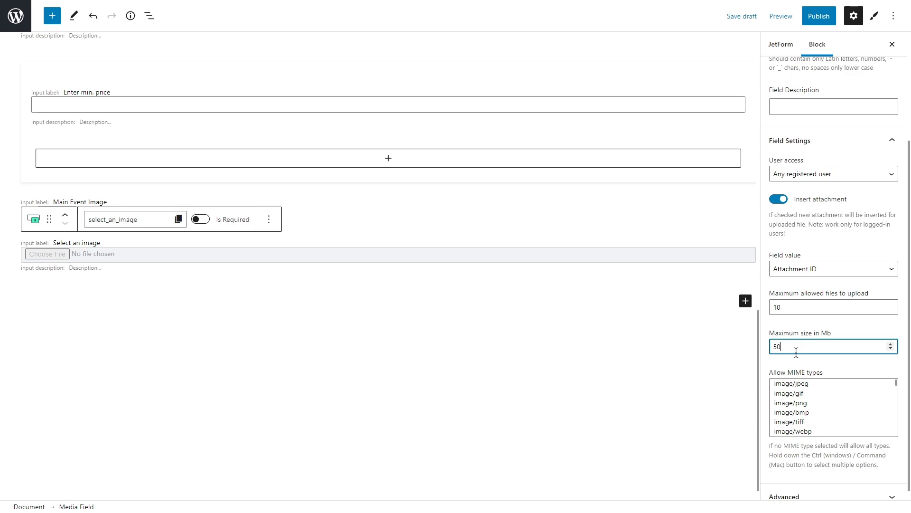
{"action": "left_click", "coordinate": [813, 385]}
{"action": "left_click", "coordinate": [815, 403], "text": "ctrl"}
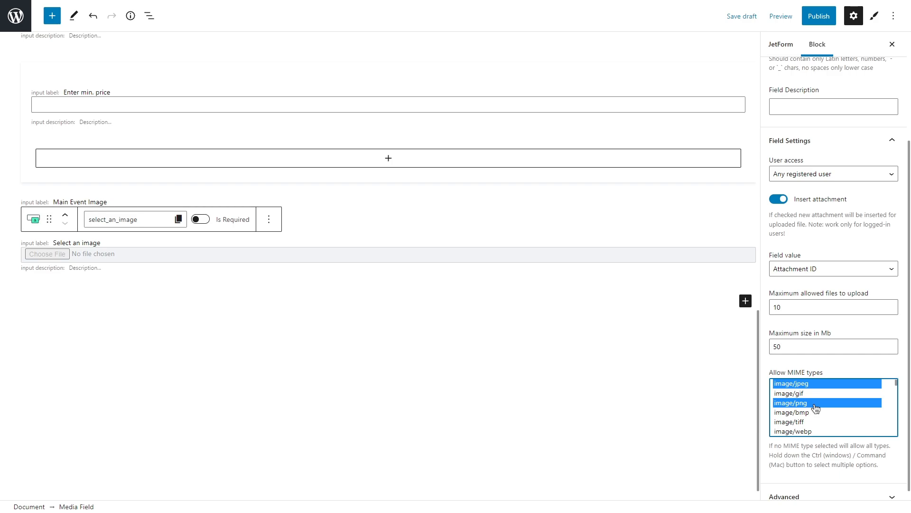
Add a Heading Field below the Media Field and label it "Description"
{"action": "left_click", "coordinate": [745, 300]}
{"action": "left_click", "coordinate": [665, 383]}
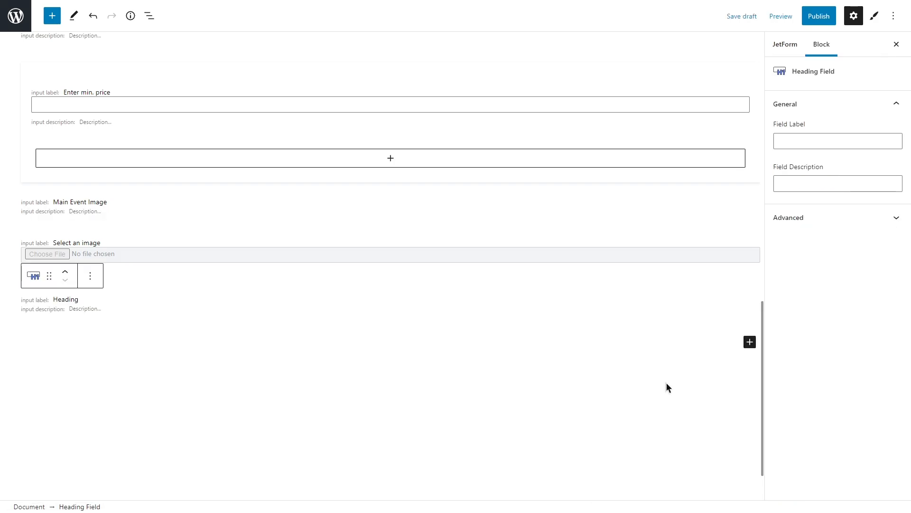
{"action": "type", "text": "Description"}
{"action": "key", "text": "shift+End"}
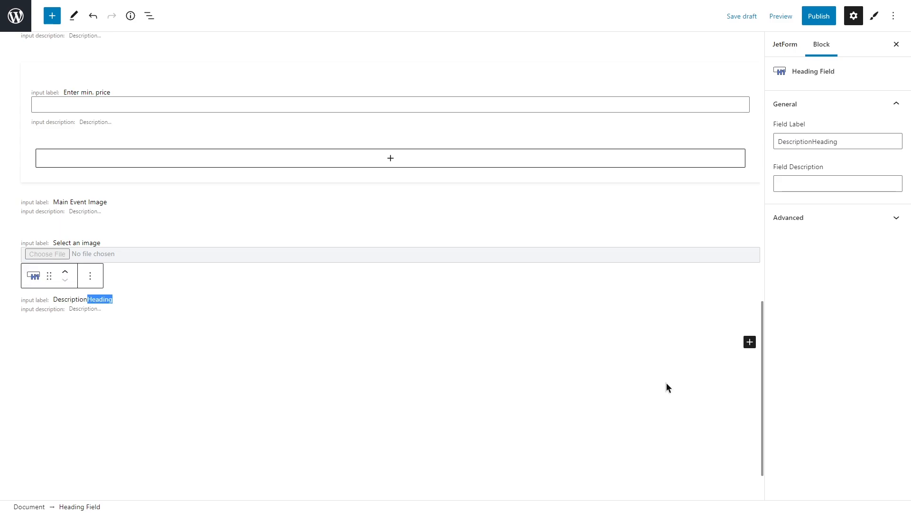
{"action": "key", "text": "Delete"}
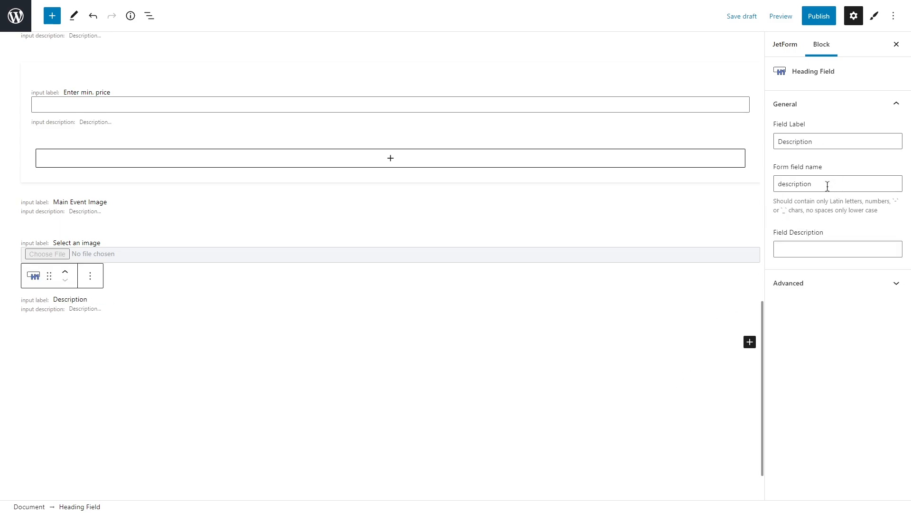
Add a Textarea Field below the Description heading and label it "Summary"
{"action": "left_click", "coordinate": [750, 341]}
{"action": "type", "text": "textarea"}
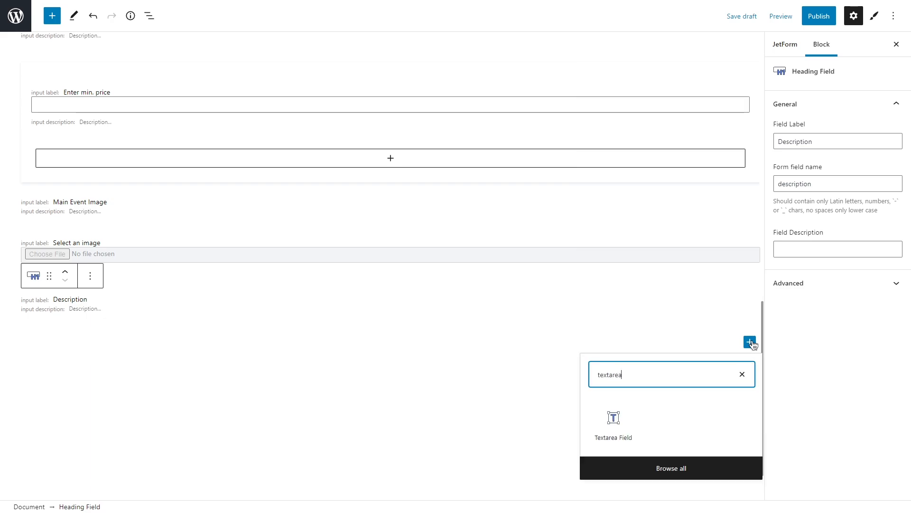
{"action": "left_click", "coordinate": [617, 419]}
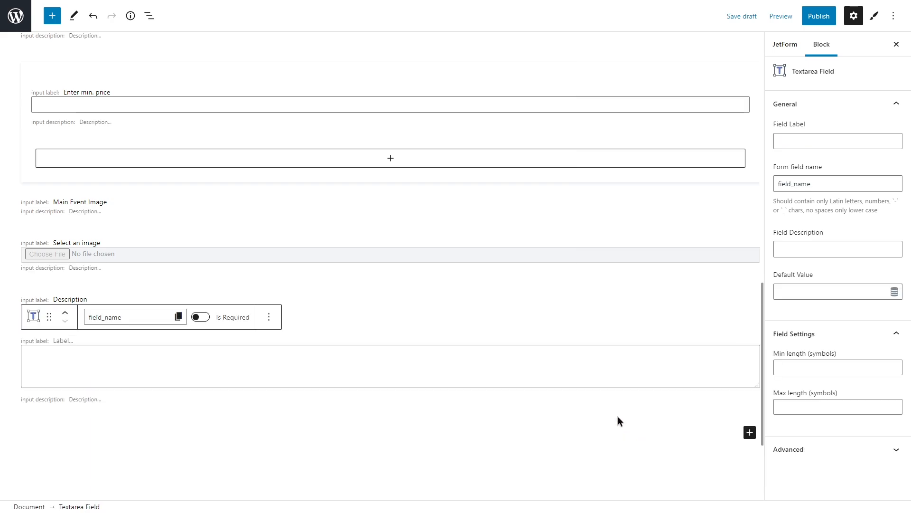
{"action": "type", "text": "Summary"}
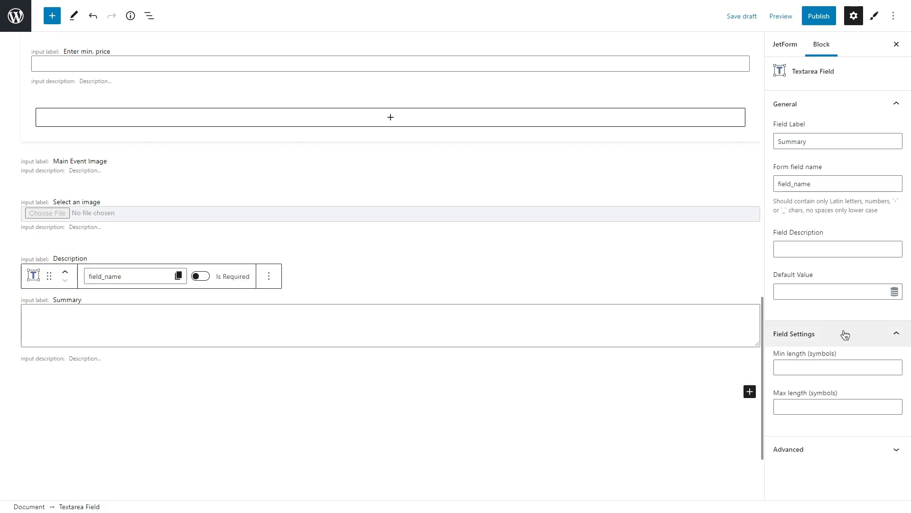
Set the Summary field's minimum length to 100 symbols and its maximum length to 250 symbols
{"action": "left_click", "coordinate": [821, 366]}
{"action": "type", "text": "100"}
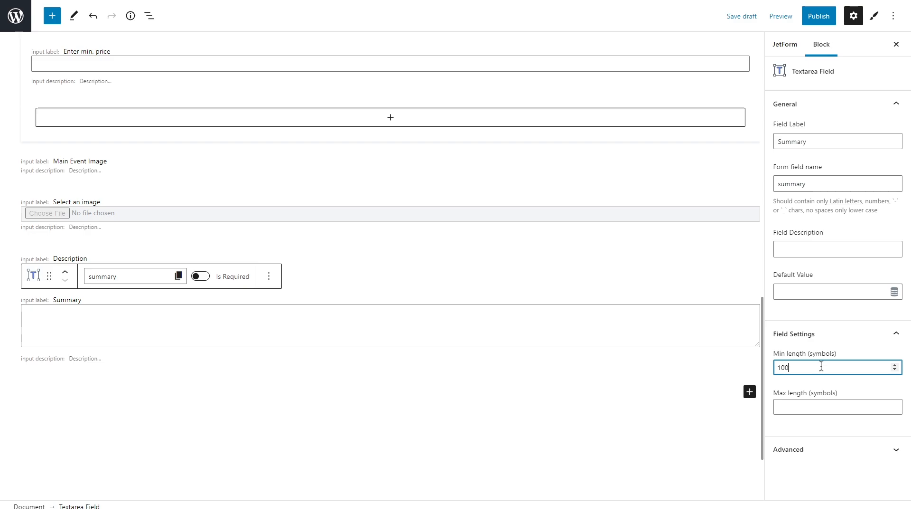
{"action": "left_click", "coordinate": [819, 402]}
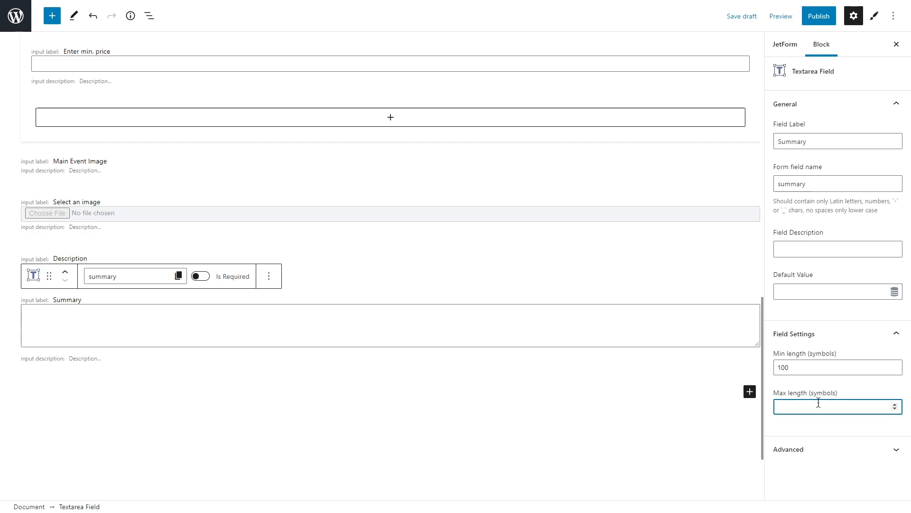
{"action": "type", "text": "250"}
Set the Summary field's placeholder to "Write a short event summary to get attendees excited!"
{"action": "left_click", "coordinate": [829, 448]}
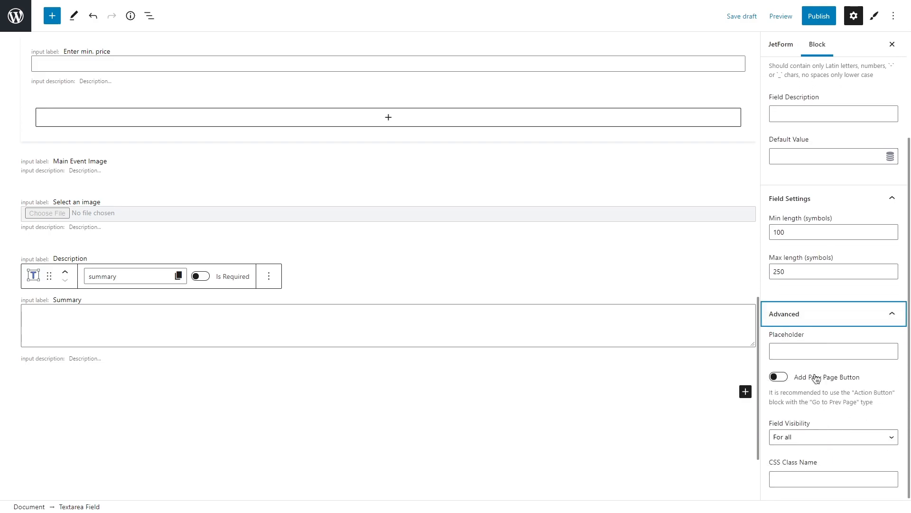
{"action": "left_click", "coordinate": [811, 351]}
{"action": "type", "text": "Wri"}
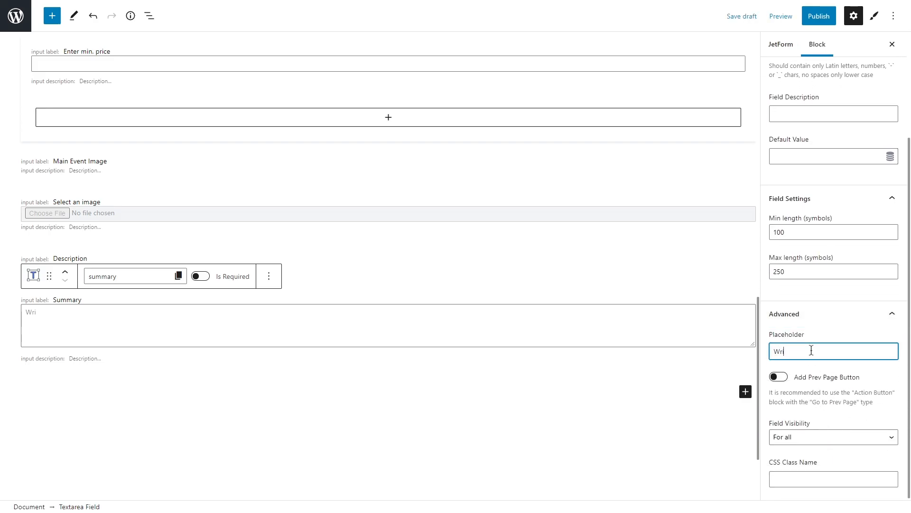
{"action": "type", "text": "te a short event summary to get atte"}
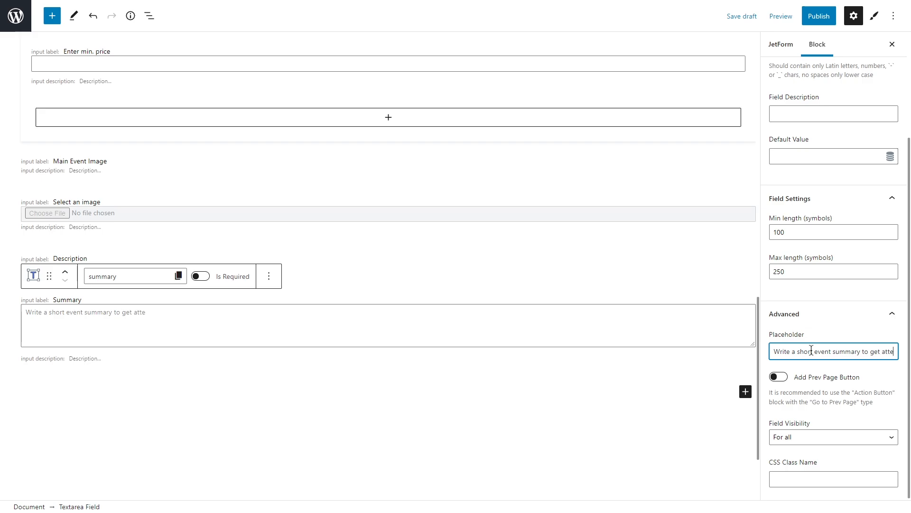
{"action": "type", "text": "ndees excited!"}
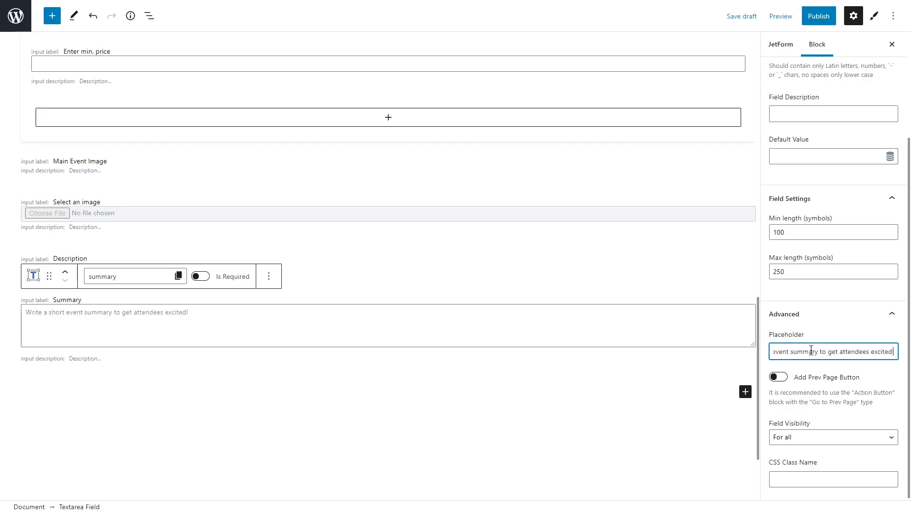
Add a Wysiwyg Field below the Summary field and label it "Write a full description of the event"
{"action": "left_click", "coordinate": [745, 391]}
{"action": "type", "text": "wysiwyg"}
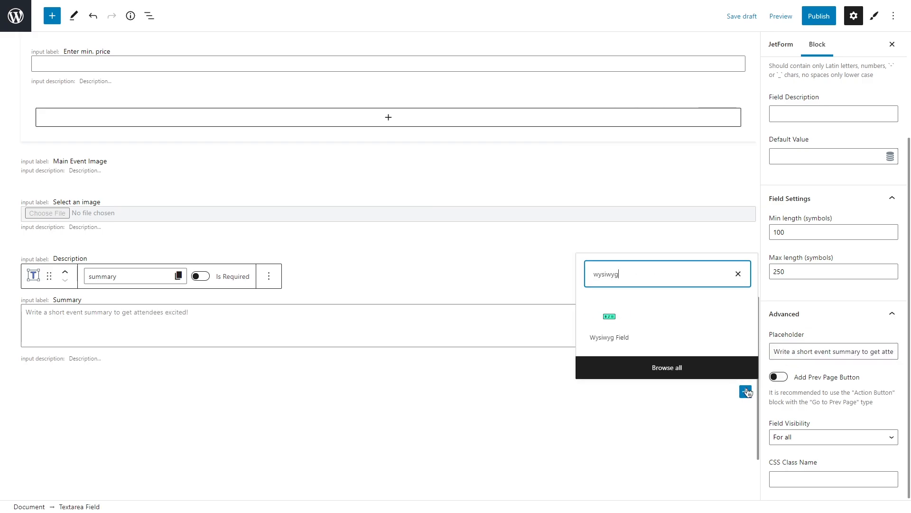
{"action": "left_click", "coordinate": [615, 330]}
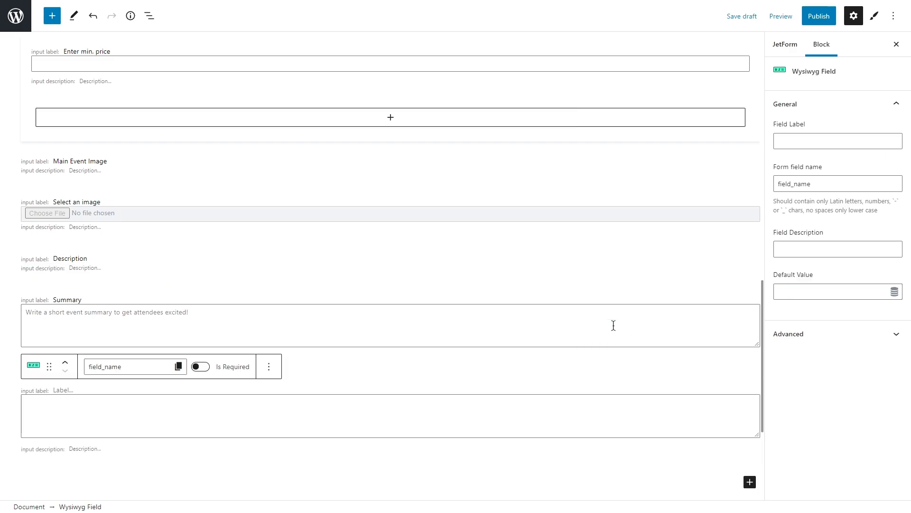
{"action": "type", "text": "Write"}
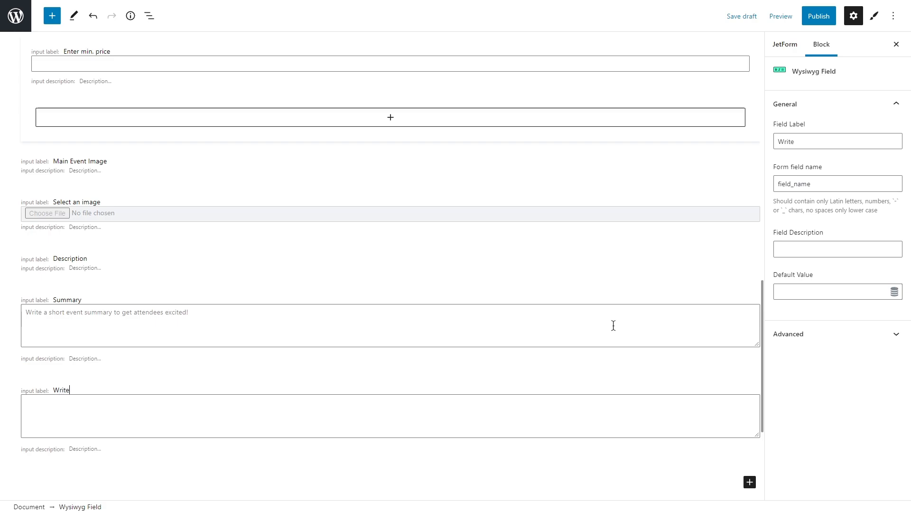
{"action": "type", "text": " a full description of the event"}
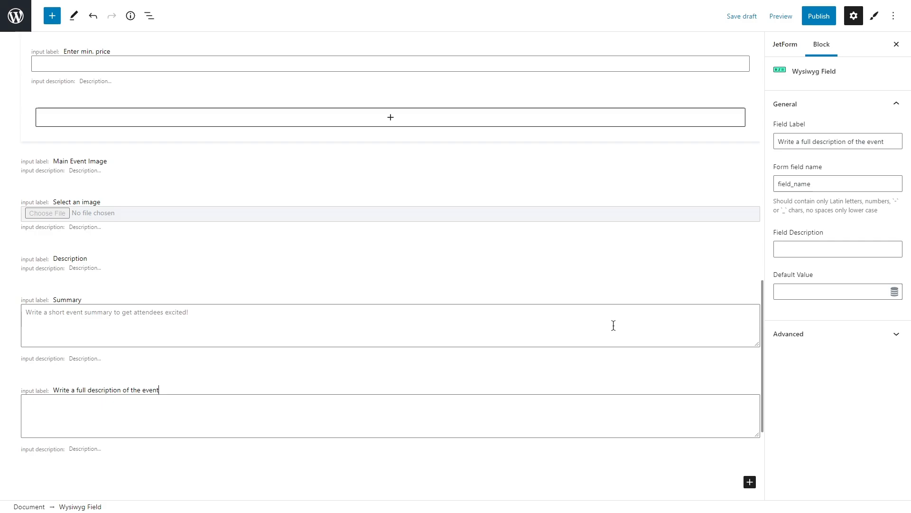
Add an Action Button below the Wysiwyg Field and label it "Publish event"
{"action": "scroll", "coordinate": [614, 325], "scroll_direction": "down", "scroll_amount": 3}
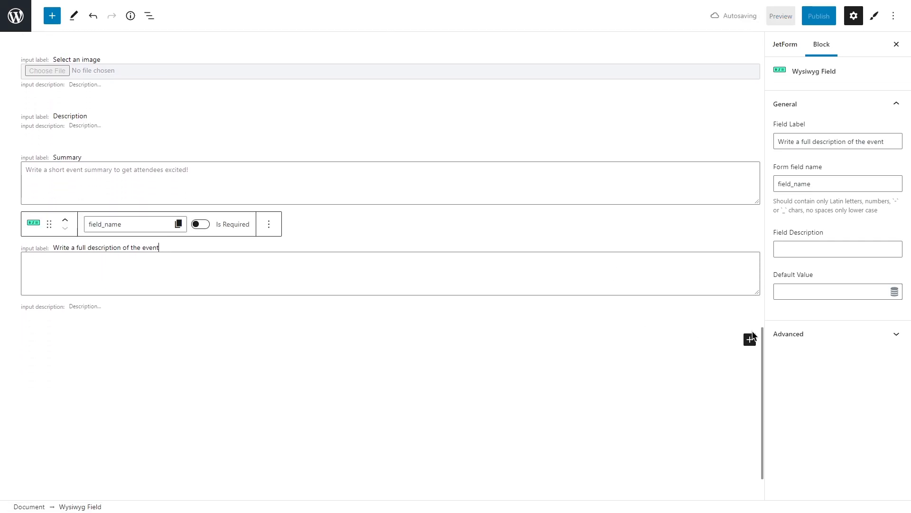
{"action": "left_click", "coordinate": [750, 339]}
{"action": "type", "text": "a"}
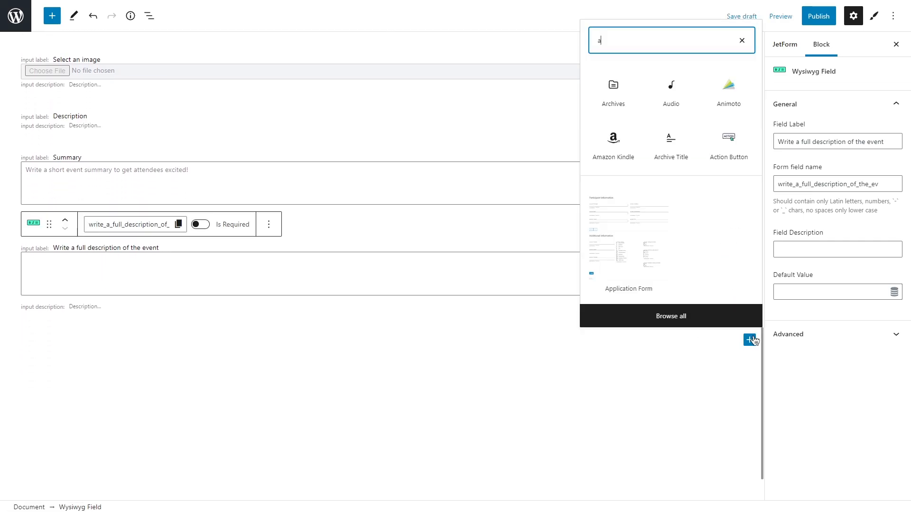
{"action": "type", "text": "ction button"}
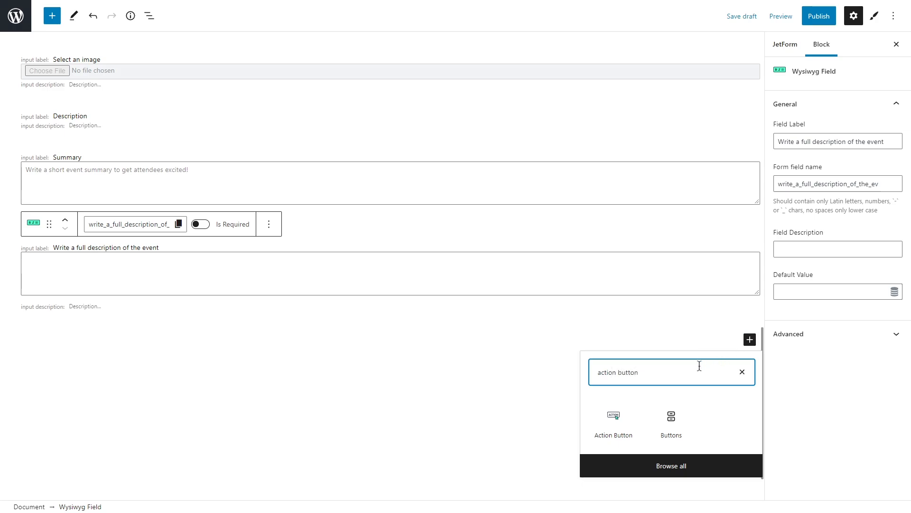
{"action": "left_click", "coordinate": [612, 427]}
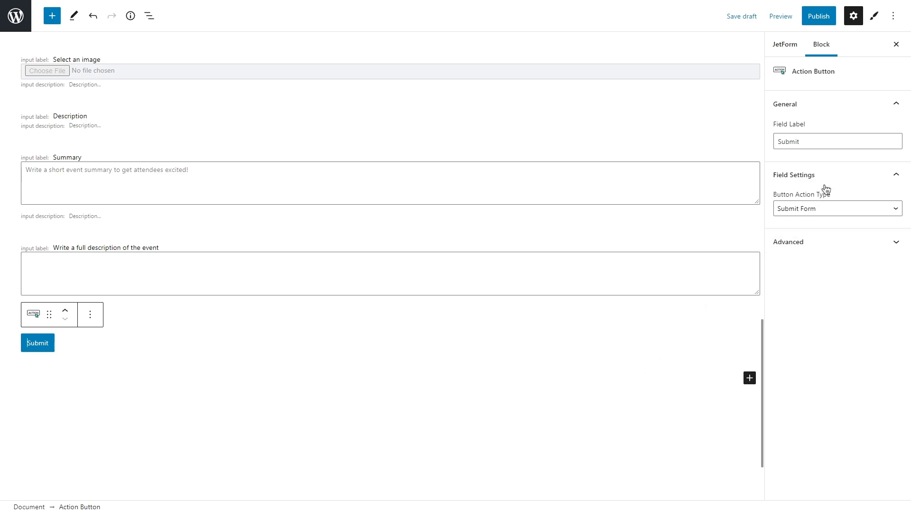
{"action": "left_click_drag", "start_coordinate": [827, 141], "coordinate": [777, 143]}
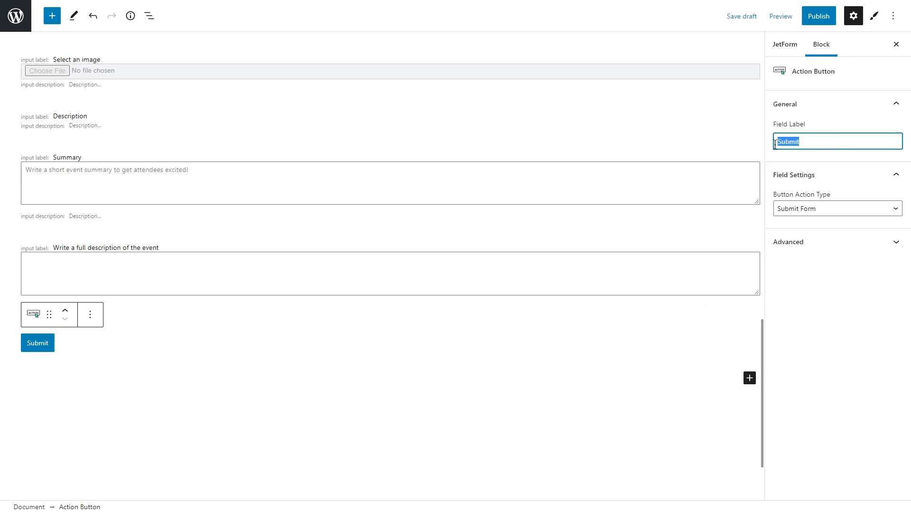
{"action": "type", "text": "Pub"}
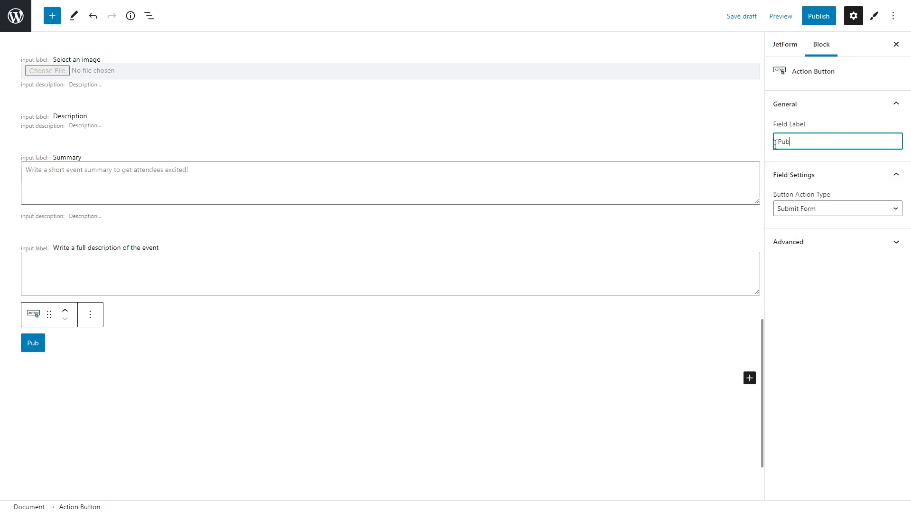
{"action": "type", "text": "lish event"}
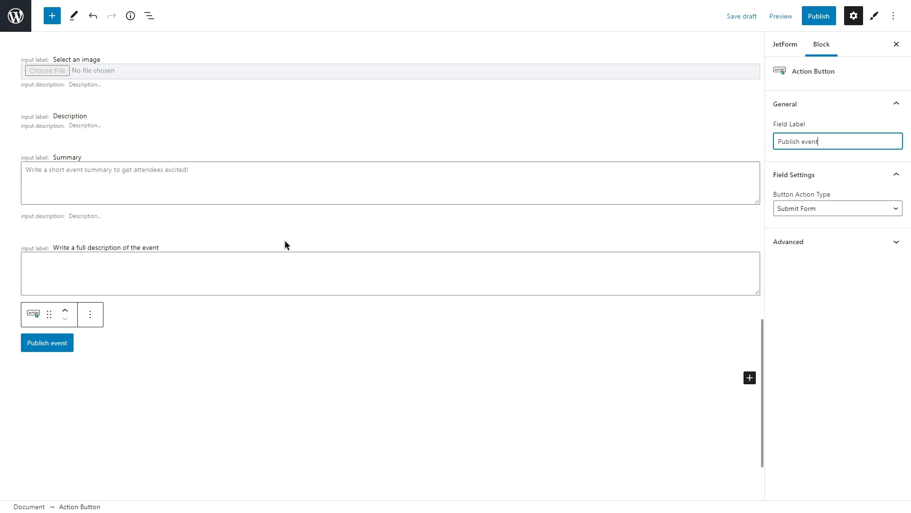
Make the full event description field and the Summary field required
{"action": "left_click", "coordinate": [224, 261]}
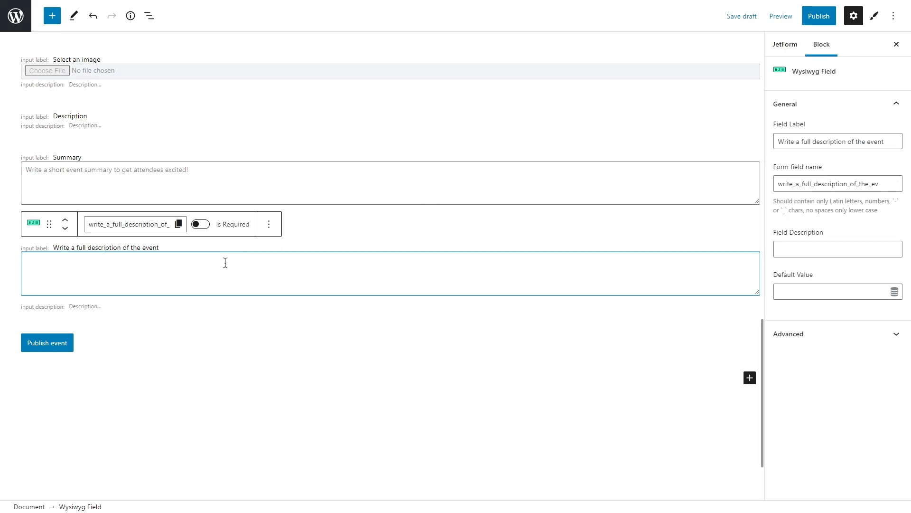
{"action": "left_click", "coordinate": [205, 225]}
{"action": "left_click", "coordinate": [197, 179]}
{"action": "left_click", "coordinate": [199, 133]}
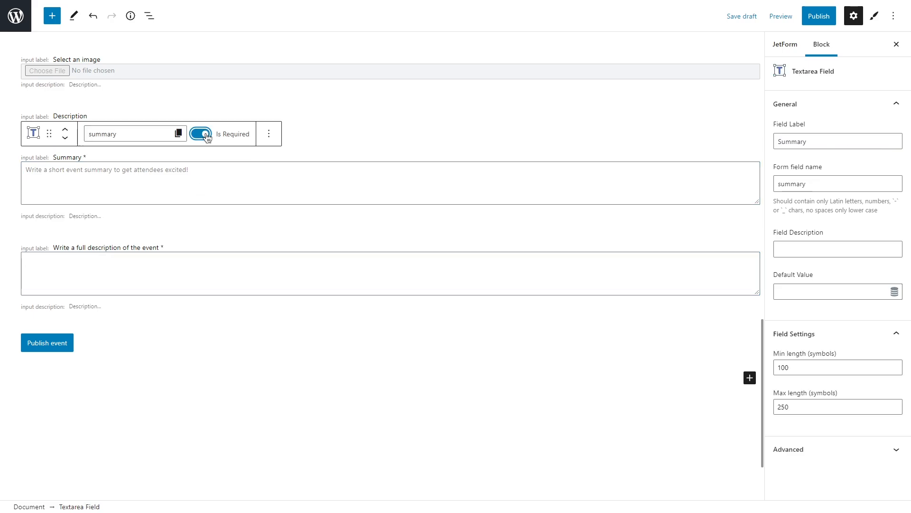
Make the "Select an image" media field and the "Enter min. price" field required
{"action": "scroll", "coordinate": [195, 215], "scroll_direction": "up", "scroll_amount": 3}
{"action": "left_click", "coordinate": [195, 214]}
{"action": "left_click", "coordinate": [200, 183]}
{"action": "scroll", "coordinate": [204, 157], "scroll_direction": "up", "scroll_amount": 3}
{"action": "left_click", "coordinate": [196, 193]}
{"action": "left_click", "coordinate": [240, 170]}
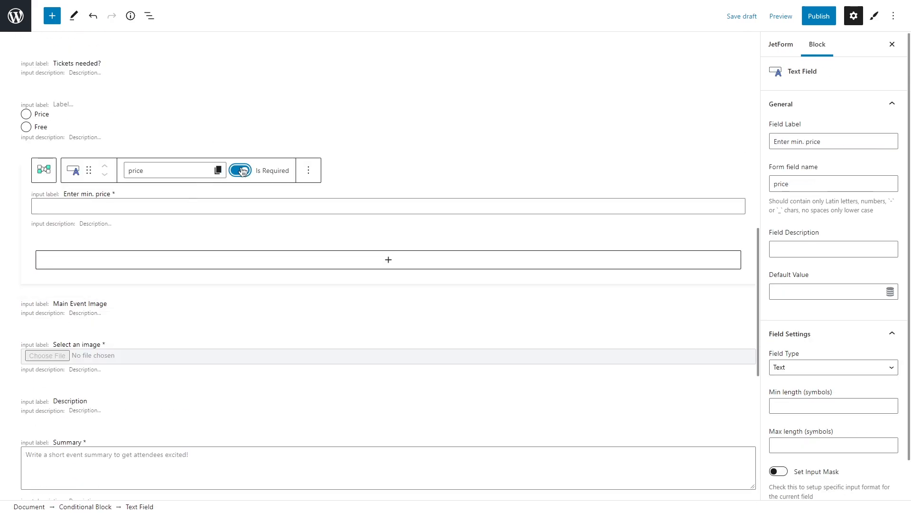
Make the Date, Time and Location fields required
{"action": "scroll", "coordinate": [196, 138], "scroll_direction": "up", "scroll_amount": 4}
{"action": "left_click", "coordinate": [195, 190]}
{"action": "left_click", "coordinate": [230, 153]}
{"action": "left_click", "coordinate": [522, 189]}
{"action": "left_click", "coordinate": [606, 153]}
{"action": "left_click", "coordinate": [522, 99]}
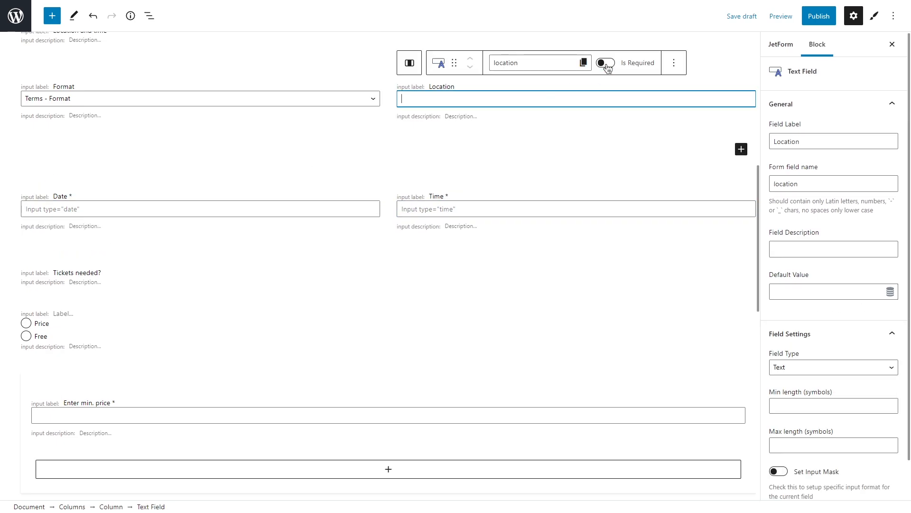
{"action": "left_click", "coordinate": [606, 63]}
Make the Format, Event category and Type of event select fields required
{"action": "left_click", "coordinate": [278, 87]}
{"action": "left_click", "coordinate": [230, 63]}
{"action": "left_click", "coordinate": [522, 107]}
{"action": "left_click", "coordinate": [606, 71]}
{"action": "left_click", "coordinate": [195, 108]}
{"action": "left_click", "coordinate": [229, 86]}
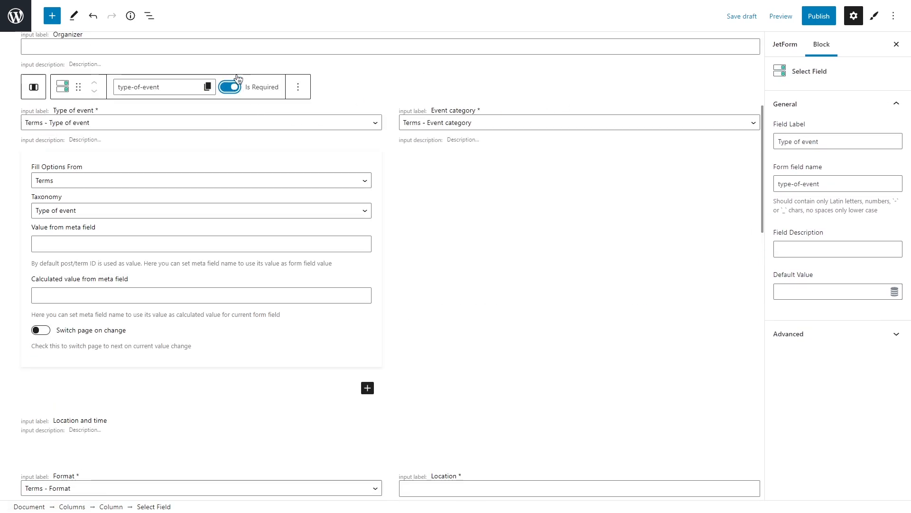
Make the Organizer and Event title fields required
{"action": "scroll", "coordinate": [209, 142], "scroll_direction": "up", "scroll_amount": 3}
{"action": "left_click", "coordinate": [195, 176]}
{"action": "left_click", "coordinate": [202, 141]}
{"action": "left_click", "coordinate": [195, 114]}
{"action": "left_click", "coordinate": [200, 79]}
{"action": "scroll", "coordinate": [217, 99], "scroll_direction": "up", "scroll_amount": 3}
{"action": "left_click", "coordinate": [294, 94]}
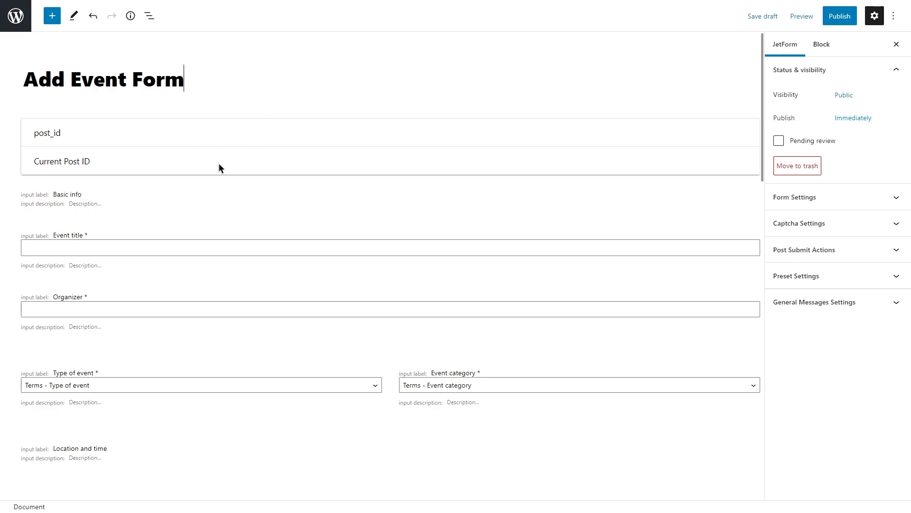
Set the form's submit type to AJAX in the form settings
{"action": "left_click", "coordinate": [256, 144]}
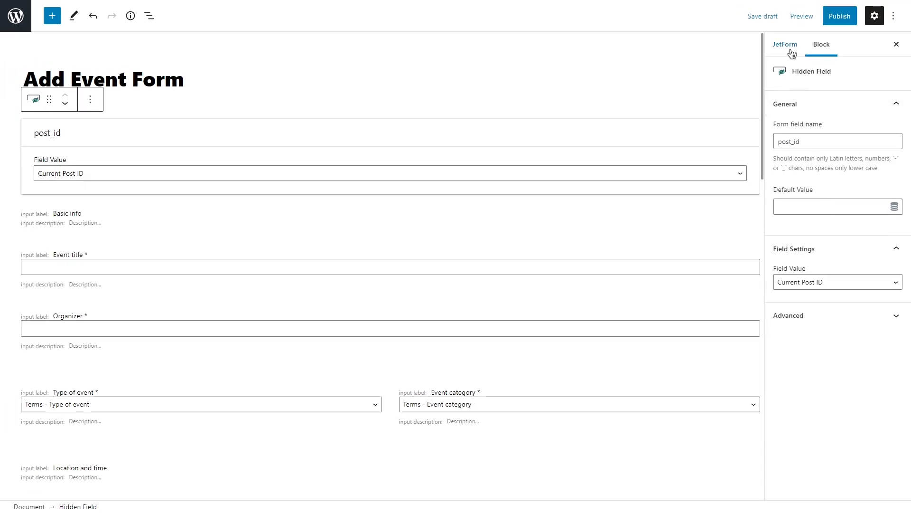
{"action": "left_click", "coordinate": [792, 54]}
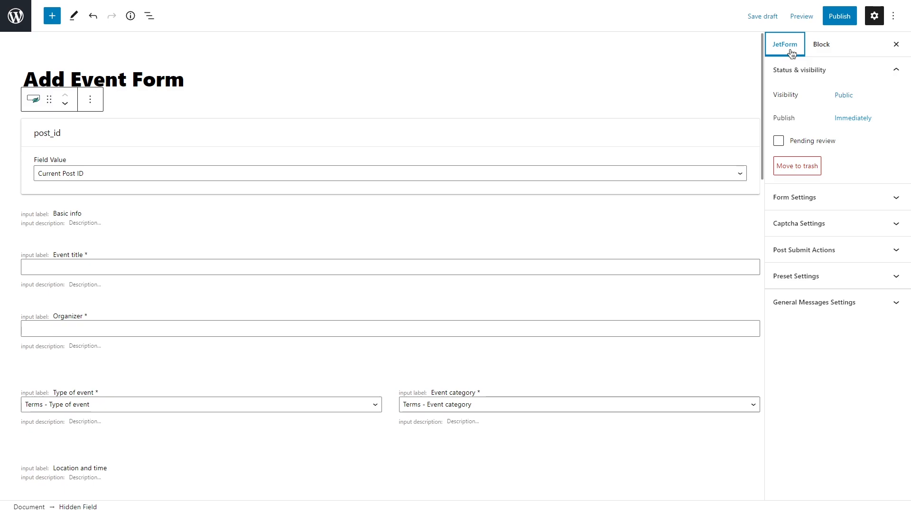
{"action": "left_click", "coordinate": [859, 196]}
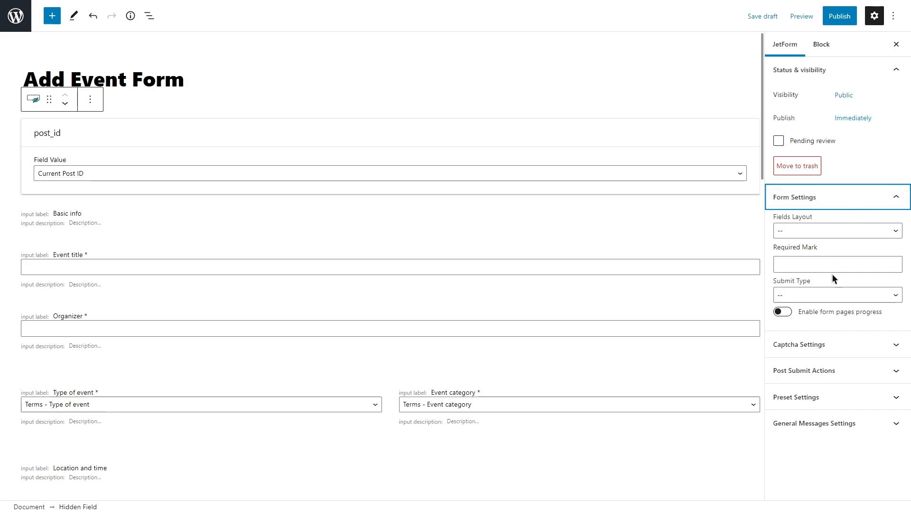
{"action": "left_click", "coordinate": [830, 296]}
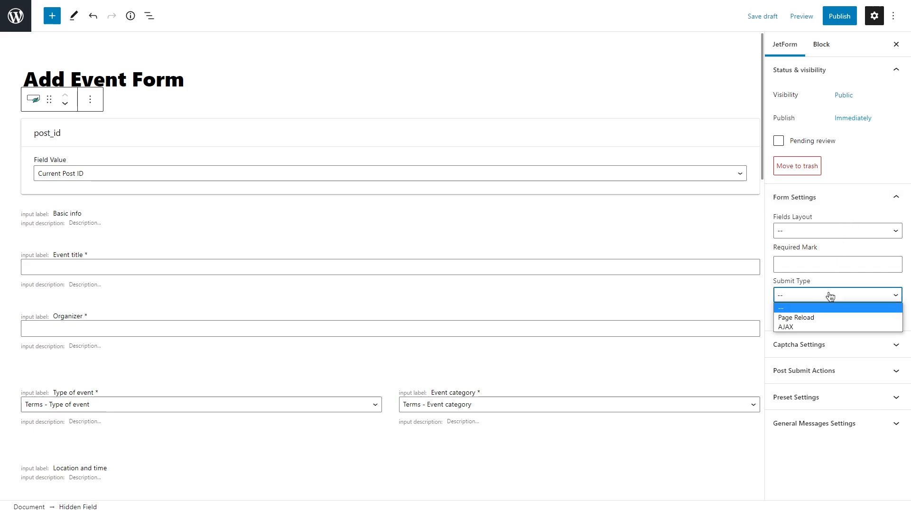
{"action": "left_click", "coordinate": [824, 326]}
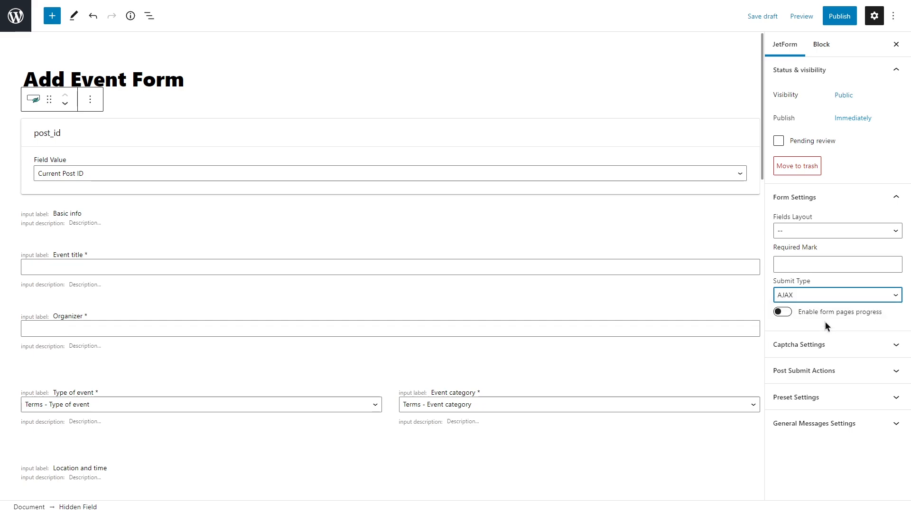
{"action": "left_click", "coordinate": [843, 197]}
Enable reCAPTCHA v3 verification for the form, using the global settings for its keys
{"action": "left_click", "coordinate": [848, 223]}
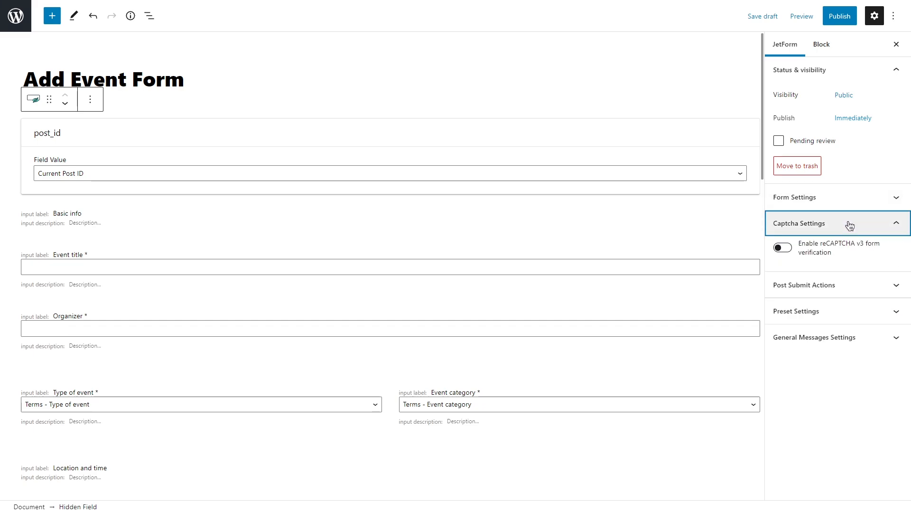
{"action": "left_click", "coordinate": [783, 248]}
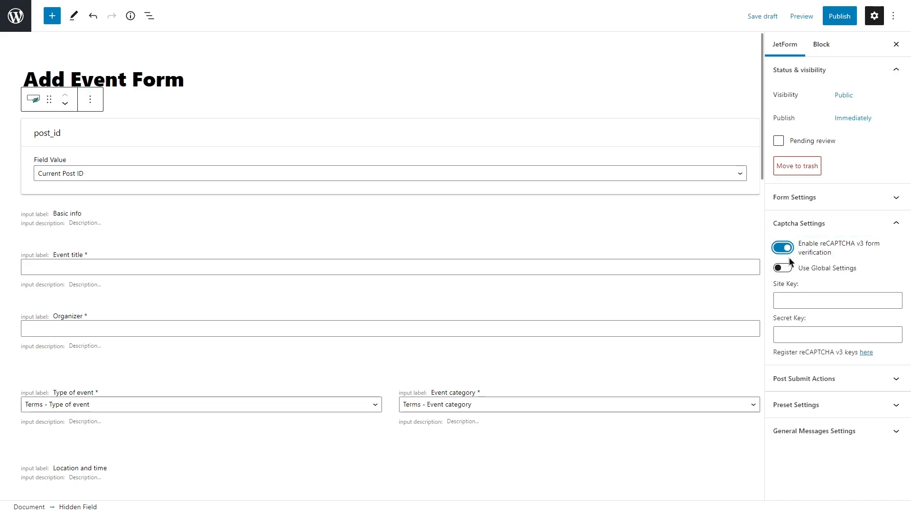
{"action": "left_click", "coordinate": [788, 268]}
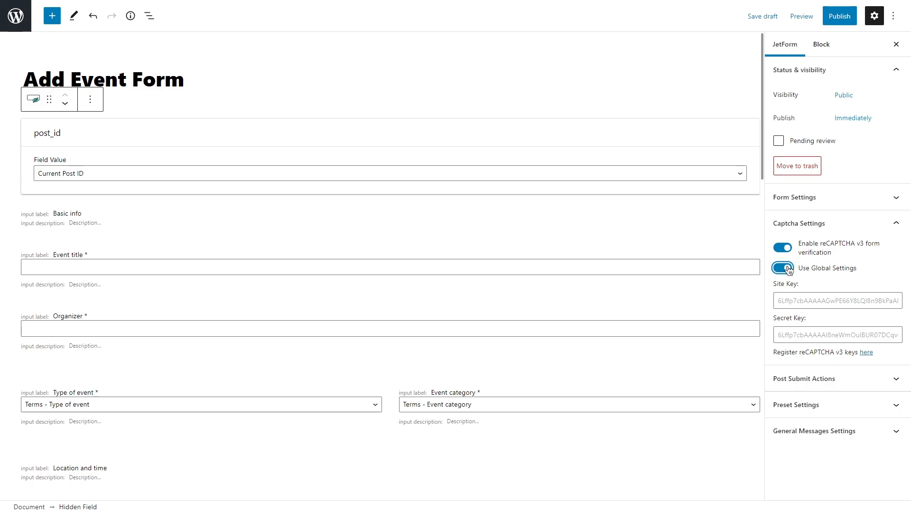
{"action": "left_click", "coordinate": [830, 224]}
Change the form's post submit action from Send Email to Insert/Update Post
{"action": "left_click", "coordinate": [847, 249]}
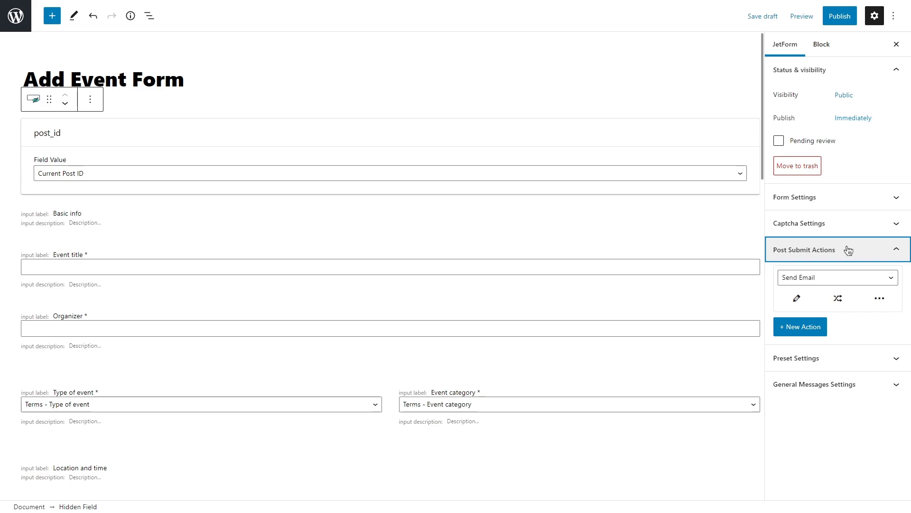
{"action": "left_click", "coordinate": [835, 280]}
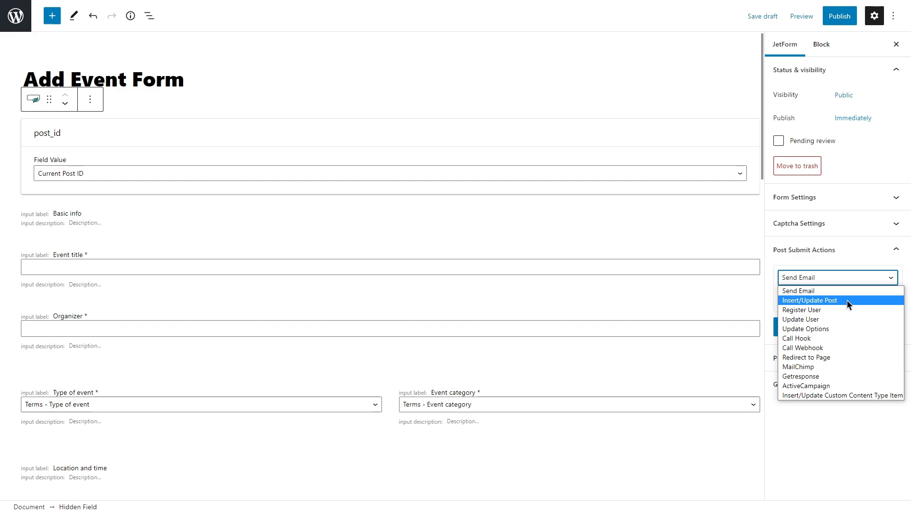
{"action": "left_click", "coordinate": [848, 300]}
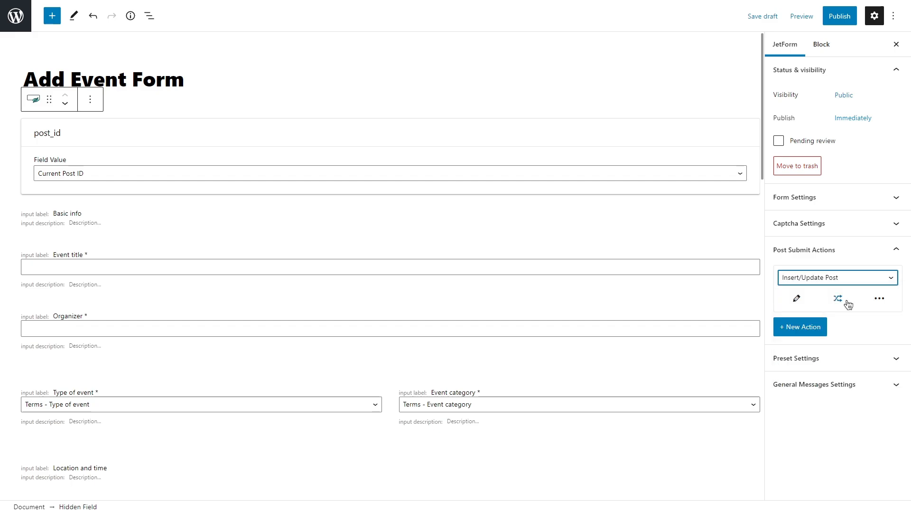
Configure the Insert/Update Post action with post type Events and post status Published
{"action": "left_click", "coordinate": [799, 298]}
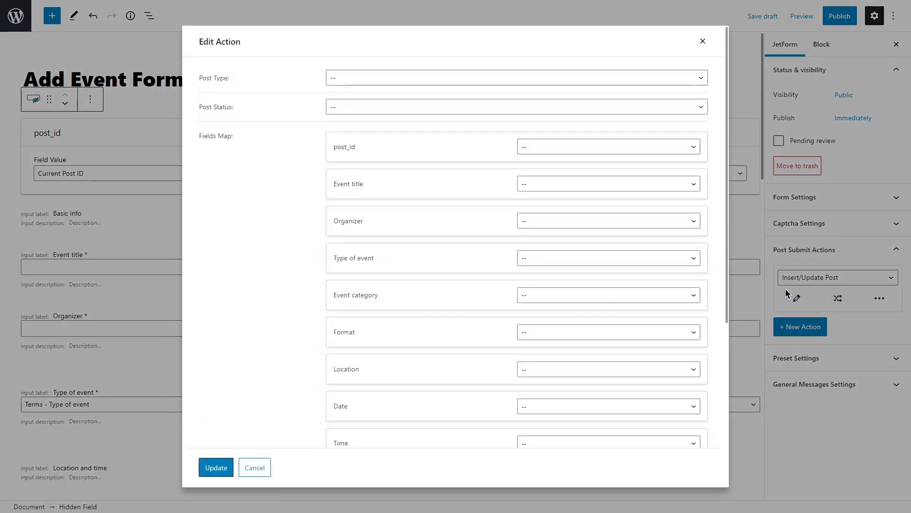
{"action": "left_click", "coordinate": [443, 78]}
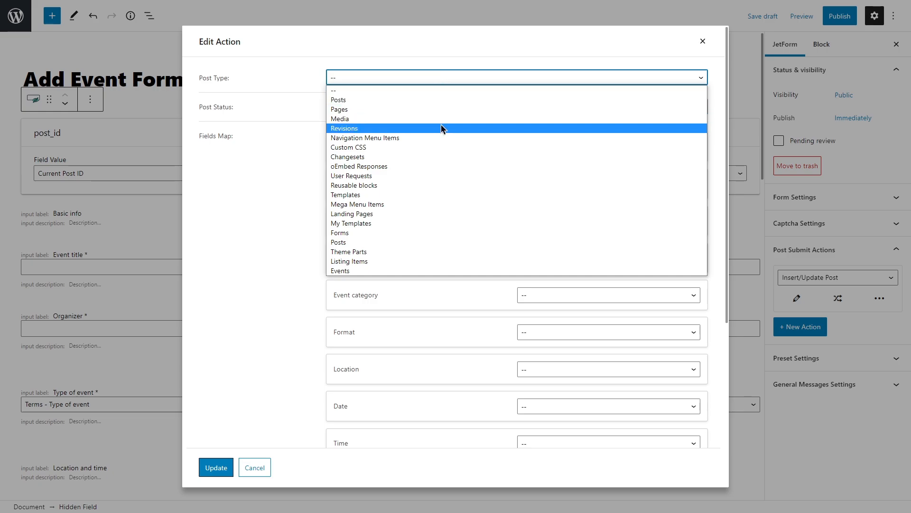
{"action": "left_click", "coordinate": [425, 270]}
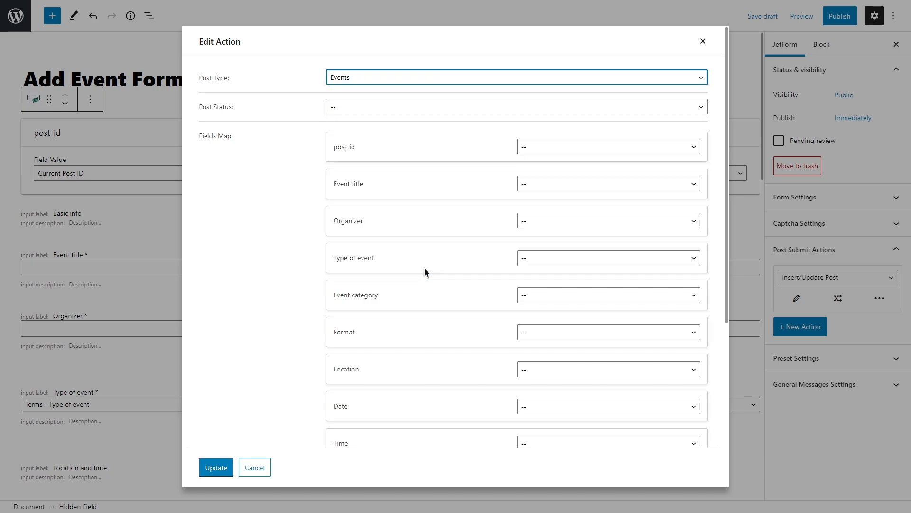
{"action": "left_click", "coordinate": [406, 107]}
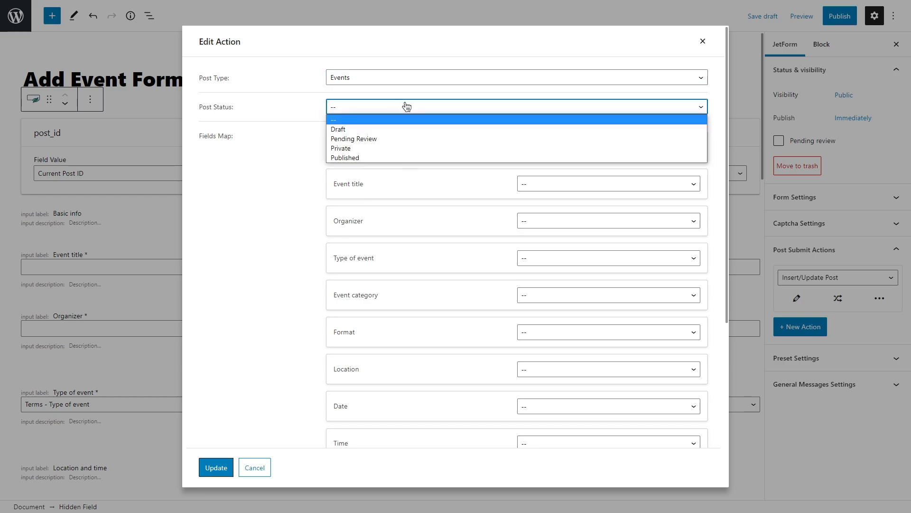
{"action": "left_click", "coordinate": [417, 157]}
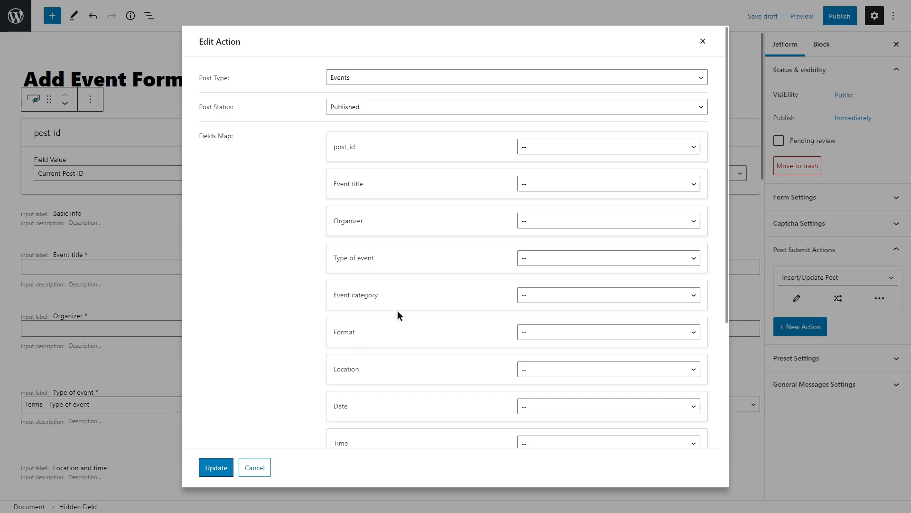
Map the Event title form field to Post Title in the action's fields map
{"action": "left_click", "coordinate": [595, 184]}
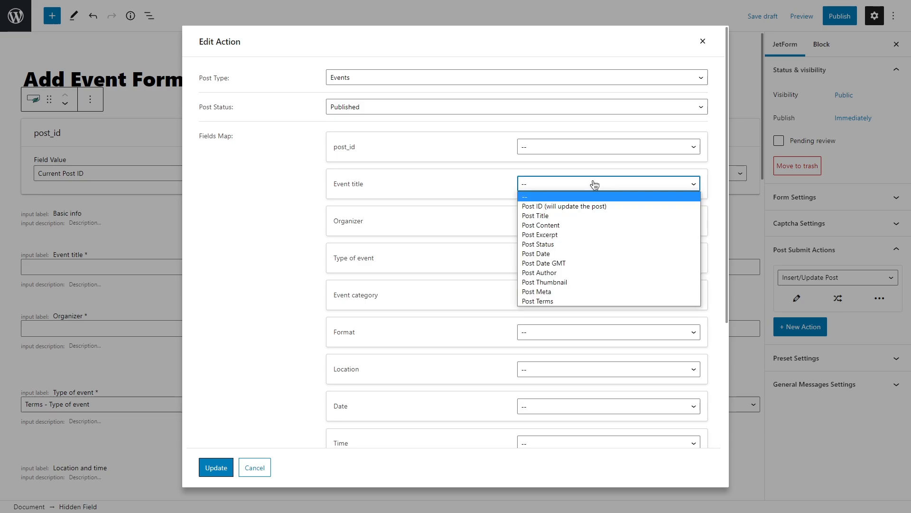
{"action": "left_click", "coordinate": [595, 216]}
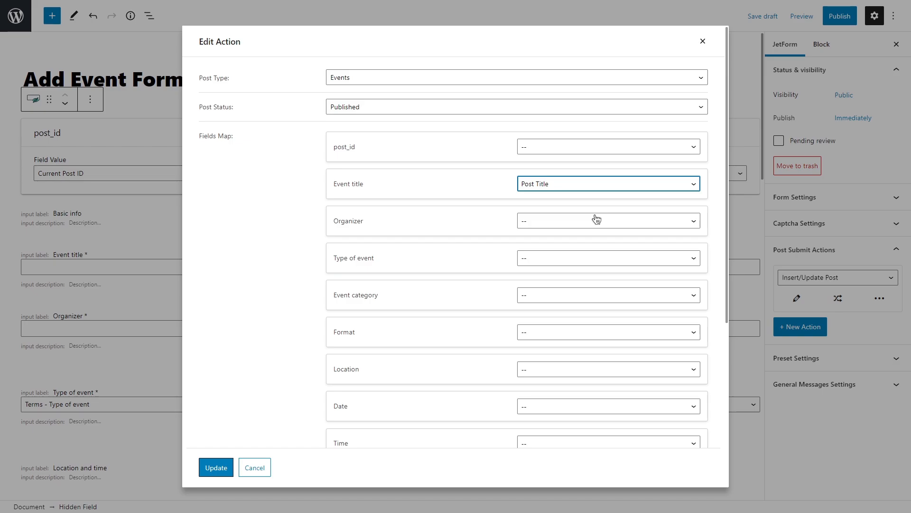
Map the Organizer form field to the Post Meta key "organizer" in the action's fields map
{"action": "left_click", "coordinate": [594, 220]}
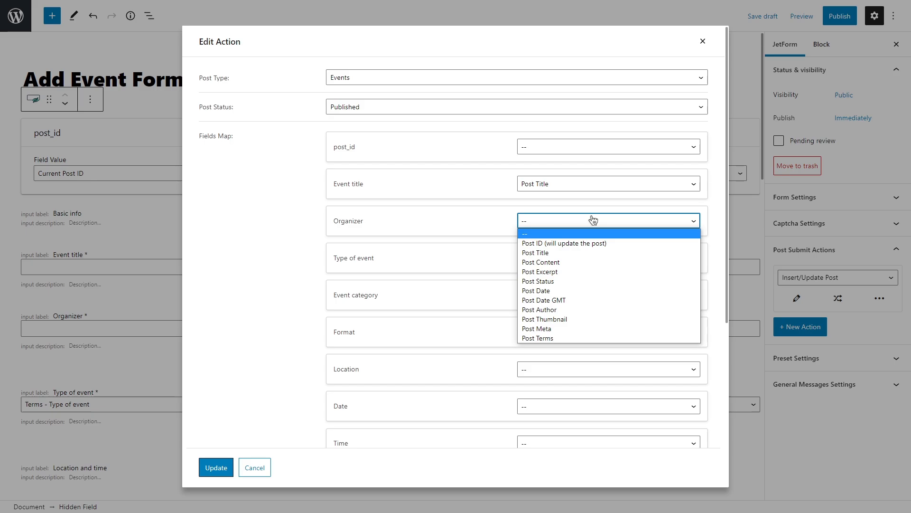
{"action": "left_click", "coordinate": [572, 328]}
{"action": "left_click", "coordinate": [555, 243]}
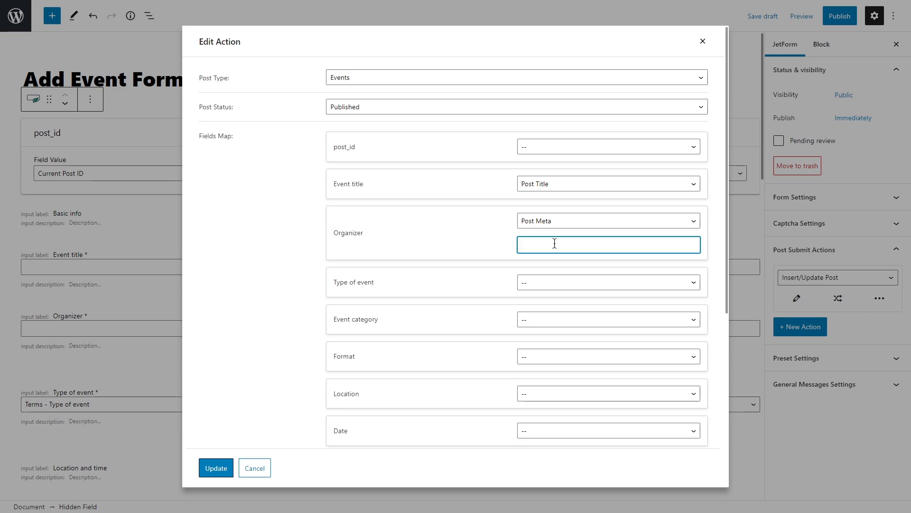
{"action": "type", "text": "organizer"}
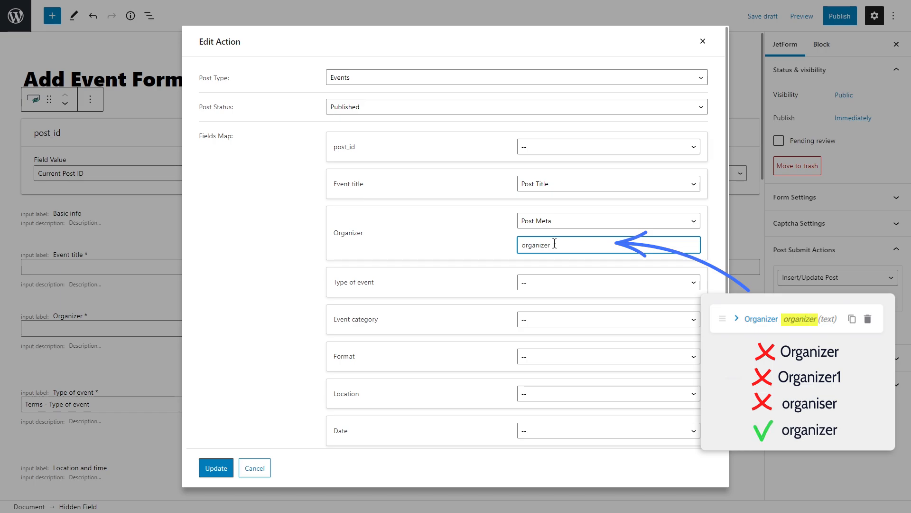
Map Type of event and Event category to Post Terms, using the Type of event and Event category taxonomies respectively
{"action": "left_click", "coordinate": [572, 287]}
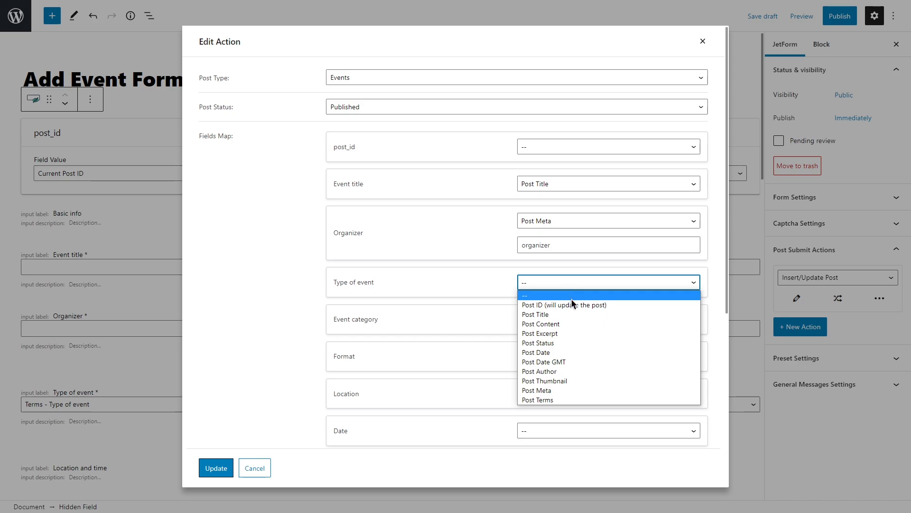
{"action": "left_click", "coordinate": [565, 400]}
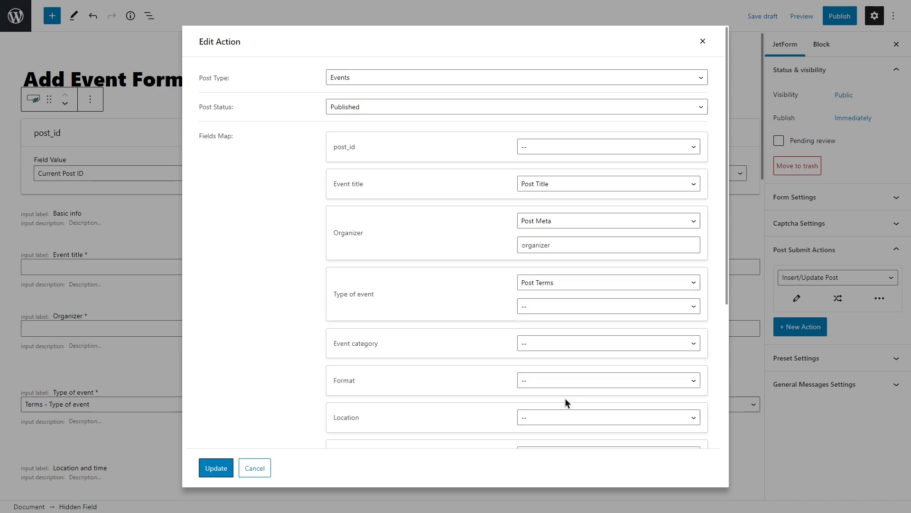
{"action": "left_click", "coordinate": [566, 307]}
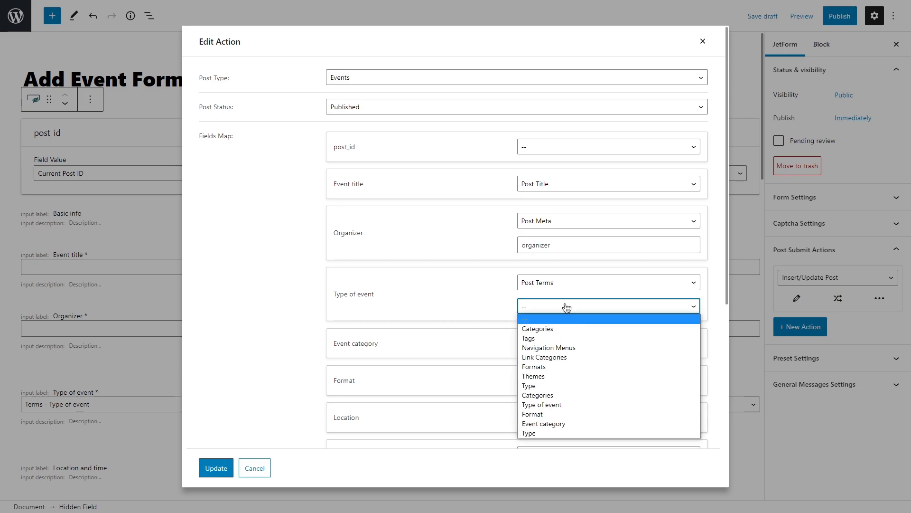
{"action": "left_click", "coordinate": [565, 405]}
{"action": "left_click", "coordinate": [558, 343]}
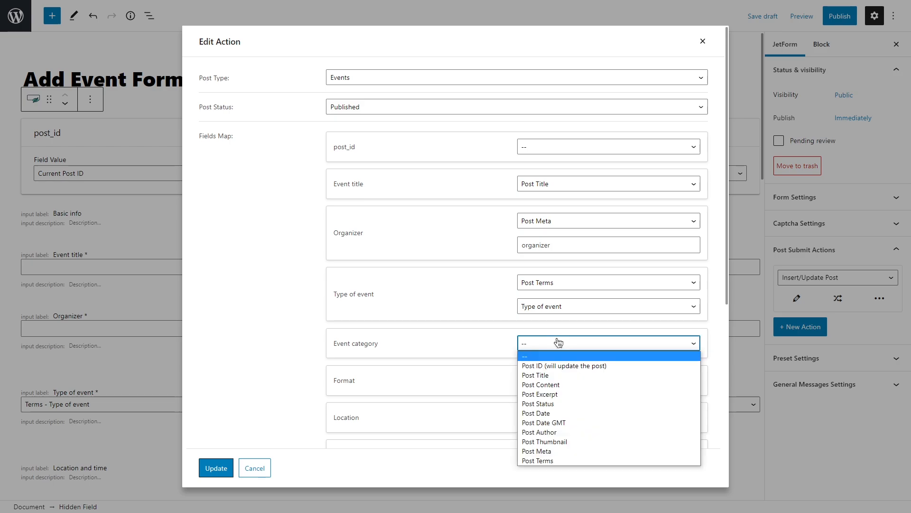
{"action": "left_click", "coordinate": [565, 459]}
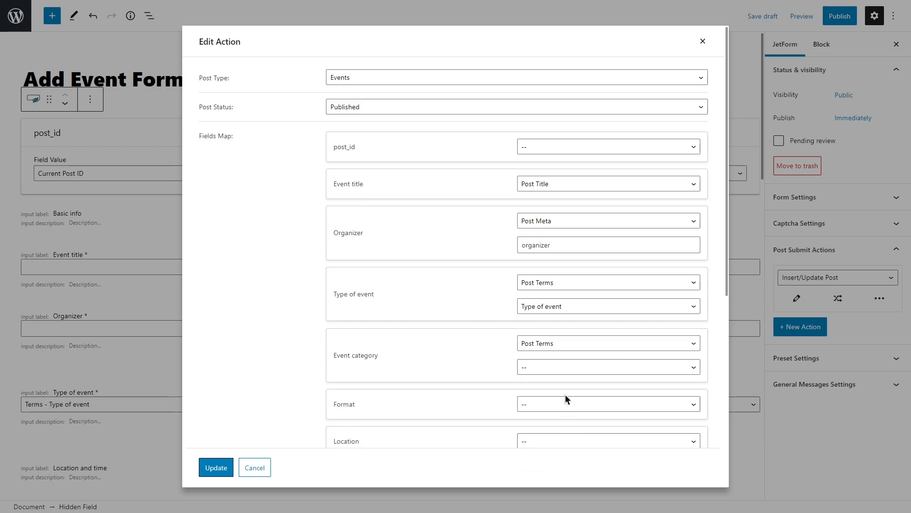
{"action": "left_click", "coordinate": [563, 366]}
{"action": "left_click", "coordinate": [561, 345]}
Map the Format form field to Post Terms with the Format taxonomy
{"action": "scroll", "coordinate": [560, 350], "scroll_direction": "down", "scroll_amount": 3}
{"action": "left_click", "coordinate": [565, 261]}
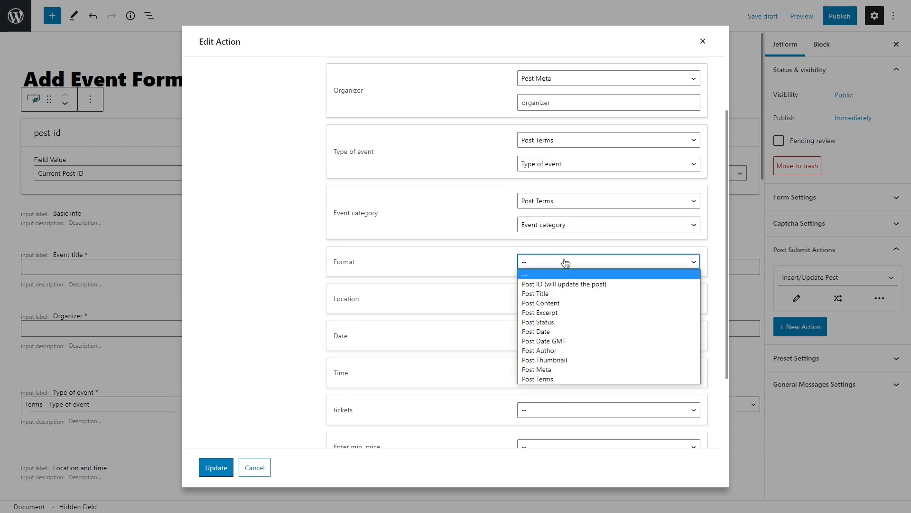
{"action": "left_click", "coordinate": [565, 379]}
{"action": "left_click", "coordinate": [570, 287]}
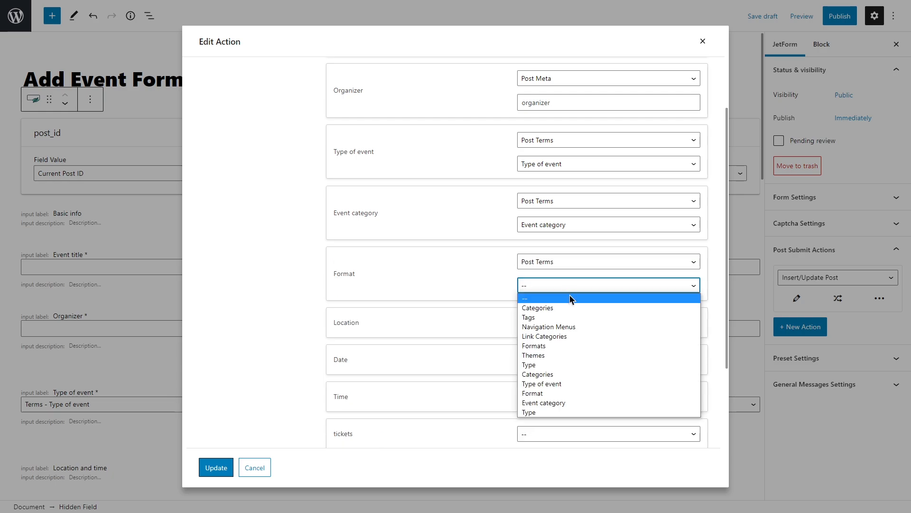
{"action": "left_click", "coordinate": [569, 391]}
Map the Location and Date form fields to Post Meta keys "location" and "date"
{"action": "left_click", "coordinate": [562, 323]}
{"action": "left_click", "coordinate": [558, 431]}
{"action": "left_click", "coordinate": [552, 346]}
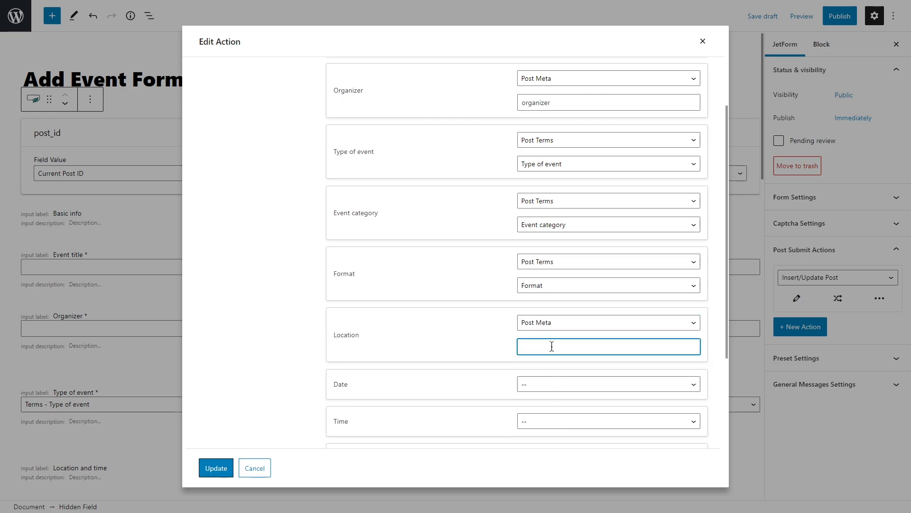
{"action": "type", "text": "location"}
{"action": "left_click", "coordinate": [558, 384]}
{"action": "left_click", "coordinate": [557, 363]}
{"action": "left_click", "coordinate": [551, 407]}
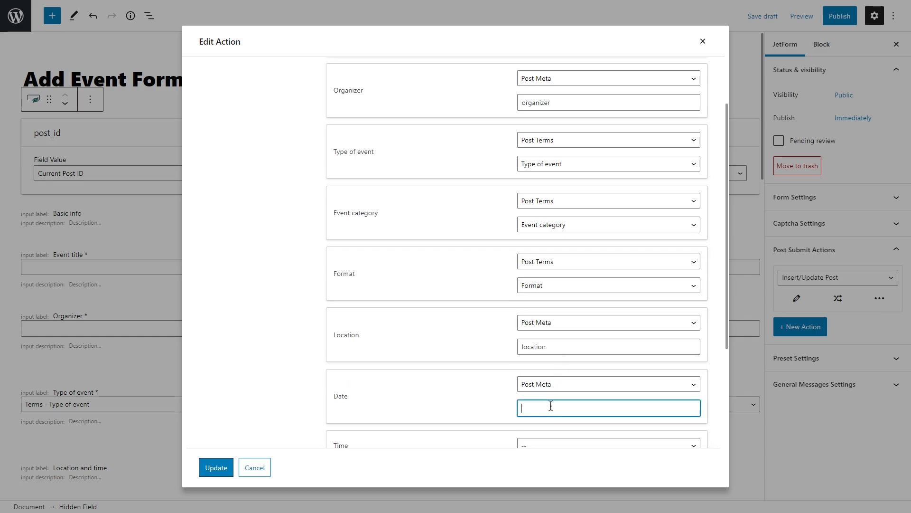
{"action": "type", "text": "date"}
Map the Time and tickets form fields to Post Meta keys "time" and "tickets"
{"action": "scroll", "coordinate": [551, 406], "scroll_direction": "down", "scroll_amount": 4}
{"action": "left_click", "coordinate": [562, 257]}
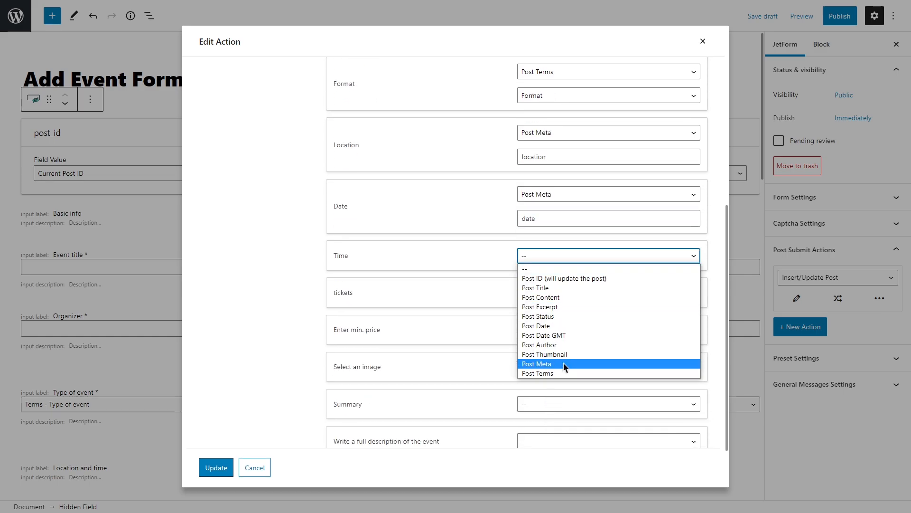
{"action": "left_click", "coordinate": [563, 363]}
{"action": "left_click", "coordinate": [556, 279]}
{"action": "type", "text": "time"}
{"action": "left_click", "coordinate": [554, 317]}
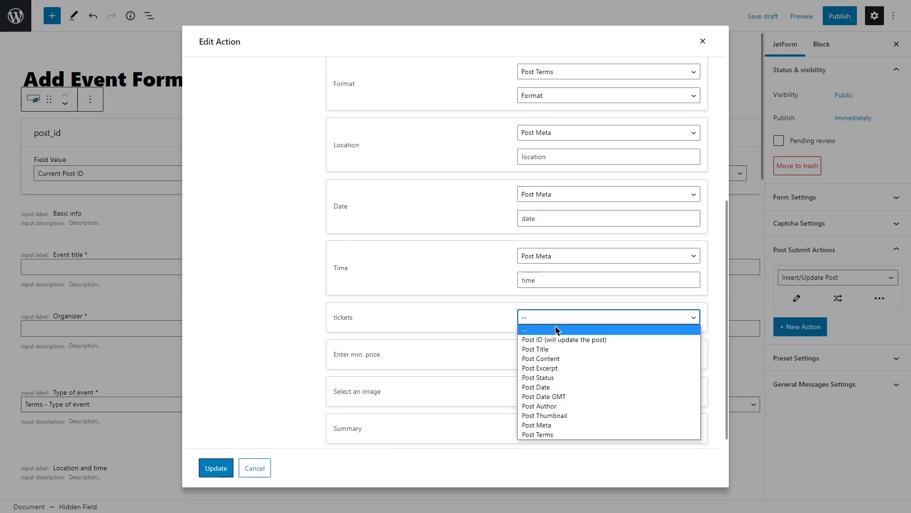
{"action": "left_click", "coordinate": [553, 425]}
{"action": "left_click", "coordinate": [550, 341]}
{"action": "type", "text": "tickets"}
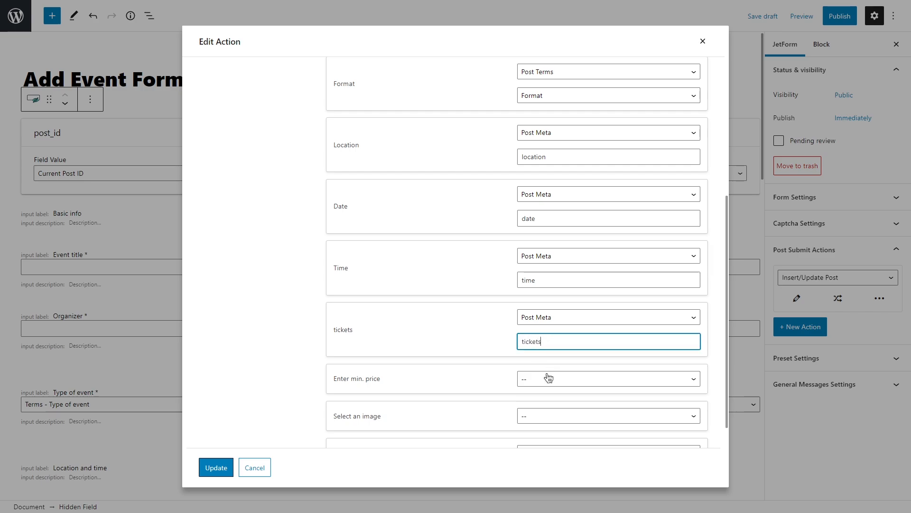
Map the "Enter min. price" form field to the Post Meta key "price"
{"action": "left_click", "coordinate": [548, 378]}
{"action": "left_click", "coordinate": [550, 356]}
{"action": "left_click", "coordinate": [551, 400]}
{"action": "type", "text": "price"}
Map "Select an image" to Post Thumbnail and Summary to Post Excerpt in the fields map
{"action": "scroll", "coordinate": [550, 400], "scroll_direction": "down", "scroll_amount": 3}
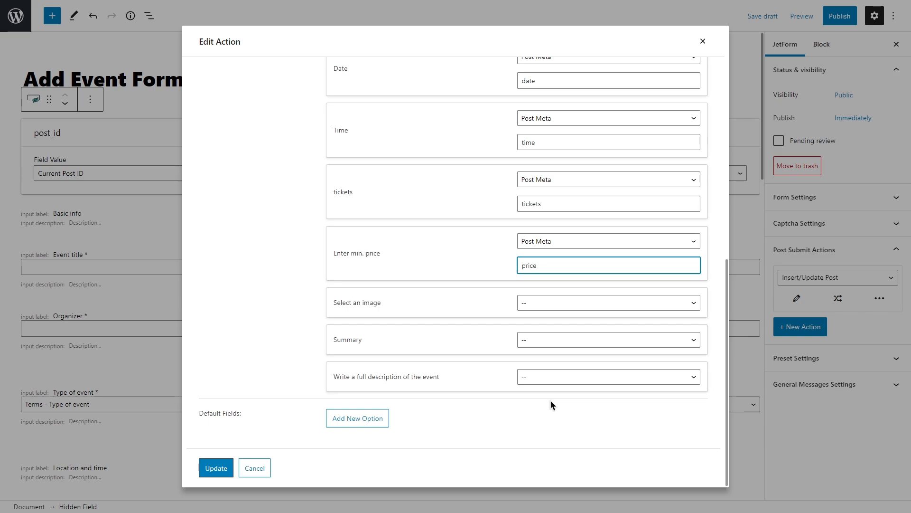
{"action": "left_click", "coordinate": [556, 303]}
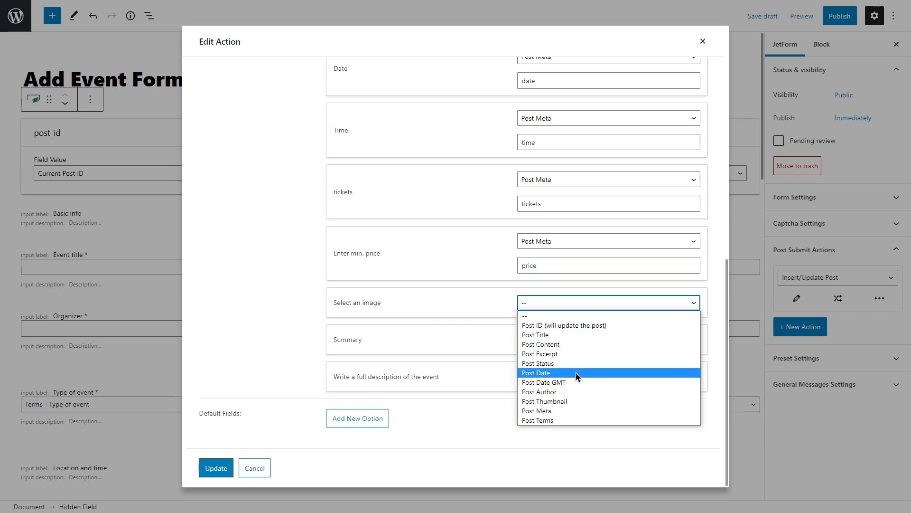
{"action": "left_click", "coordinate": [577, 402]}
{"action": "left_click", "coordinate": [570, 339]}
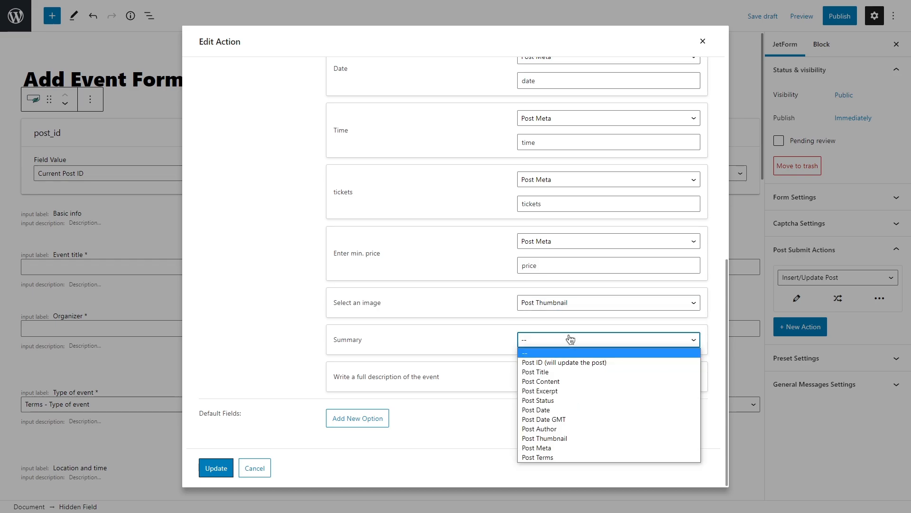
{"action": "left_click", "coordinate": [569, 390]}
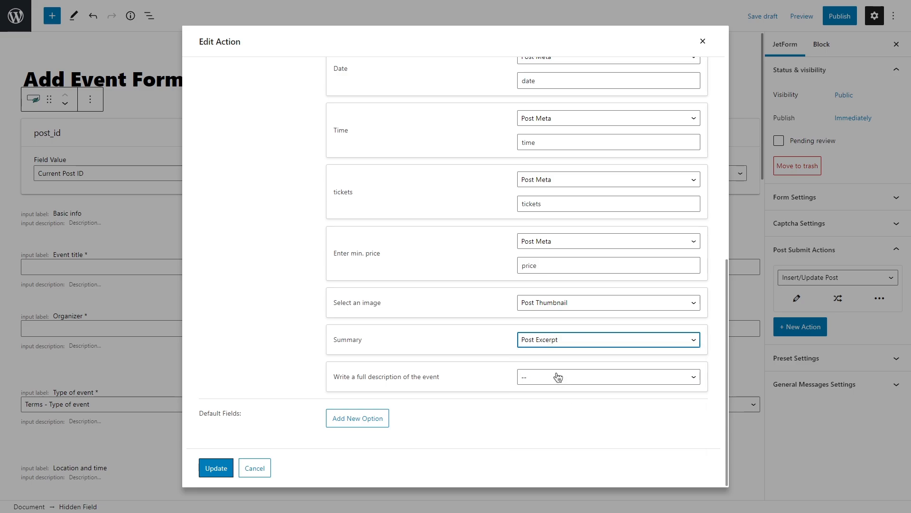
Map "Write a full description of the event" to Post Content and save the Insert/Update Post action
{"action": "left_click", "coordinate": [555, 376]}
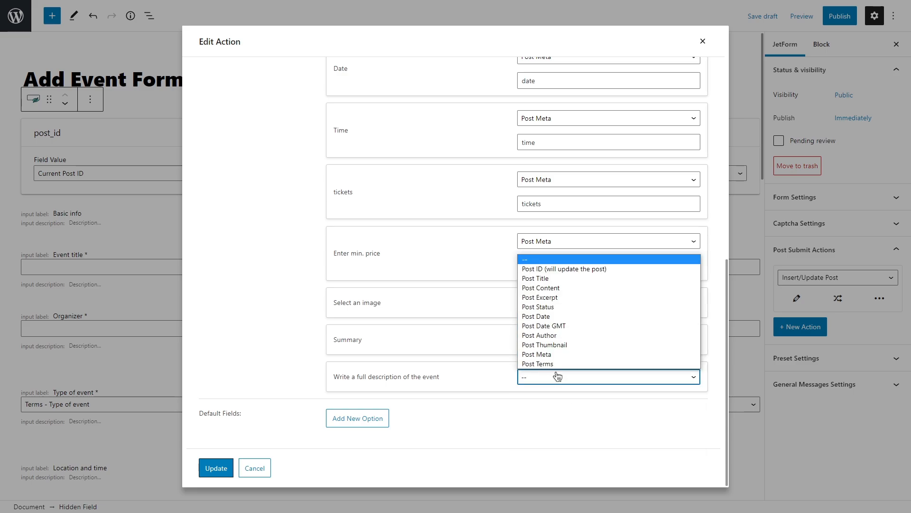
{"action": "left_click", "coordinate": [567, 287]}
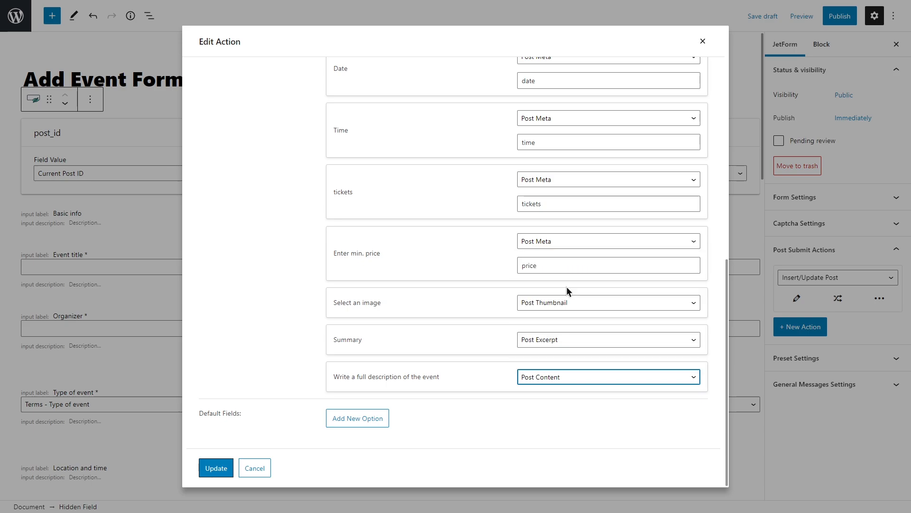
{"action": "left_click", "coordinate": [214, 465]}
Add a Send Email post submit action that mails to the Admin email, with a custom reply-to email address
{"action": "left_click", "coordinate": [800, 326]}
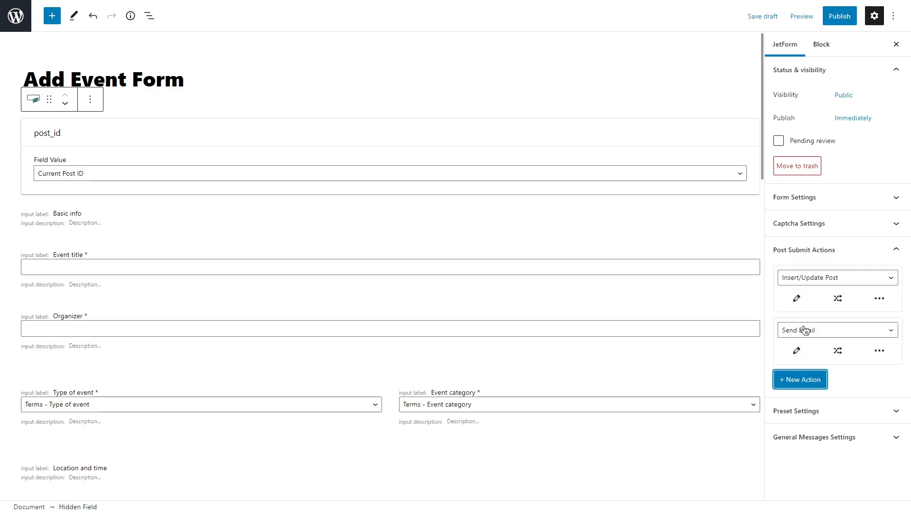
{"action": "left_click", "coordinate": [797, 350]}
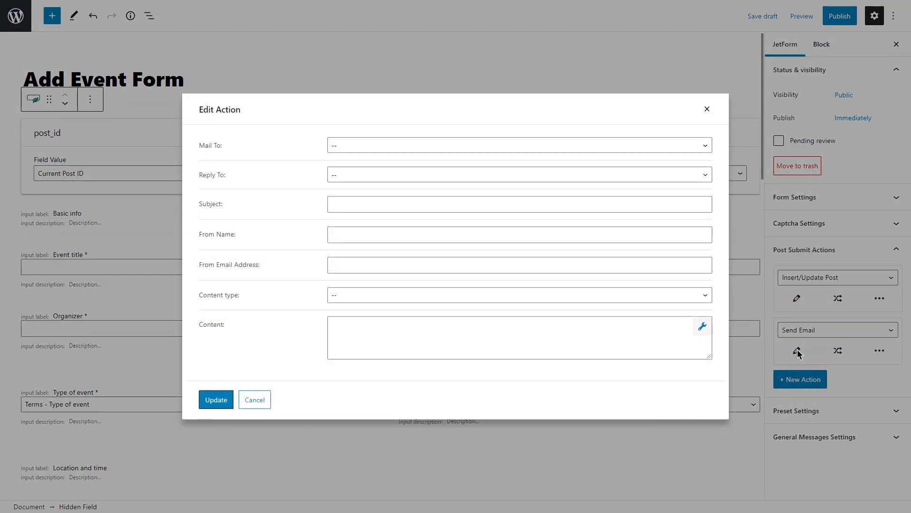
{"action": "left_click", "coordinate": [365, 145]}
{"action": "left_click", "coordinate": [363, 167]}
{"action": "left_click", "coordinate": [380, 175]}
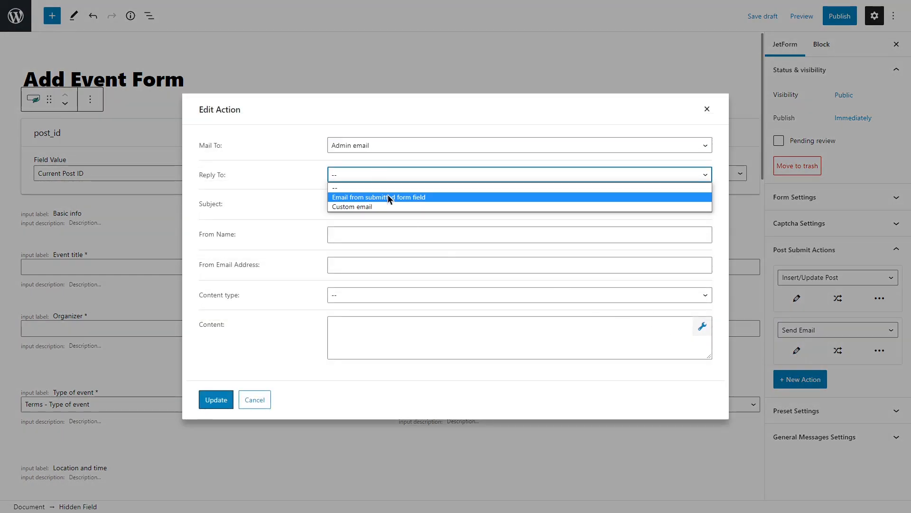
{"action": "left_click", "coordinate": [391, 205]}
{"action": "left_click", "coordinate": [391, 190]}
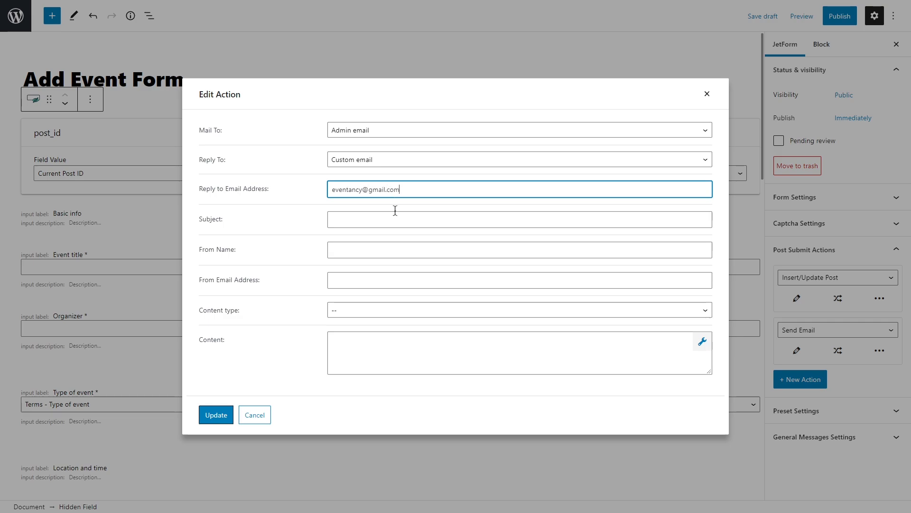
Set the email's subject to "A new event was added!", with Admin as the from name, and fill in the from email address
{"action": "left_click", "coordinate": [394, 218]}
{"action": "type", "text": "A new event was added!"}
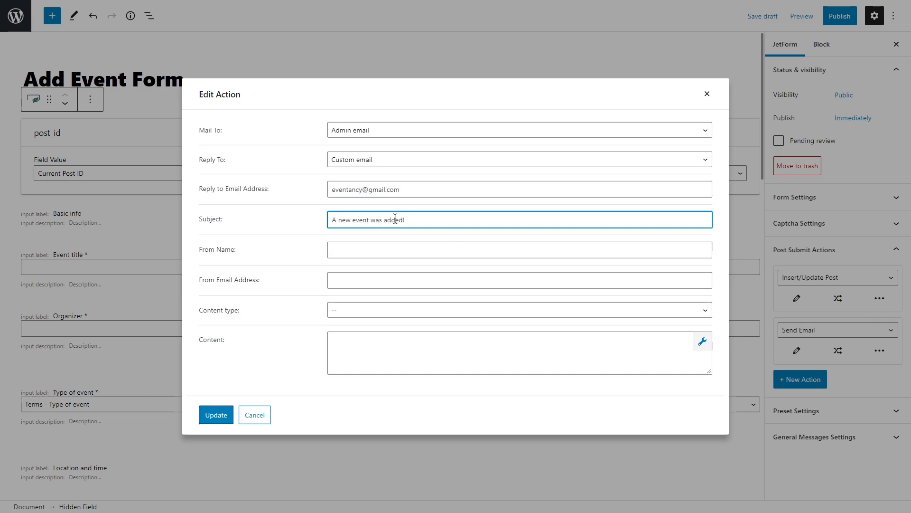
{"action": "left_click", "coordinate": [396, 250]}
{"action": "type", "text": "Admin"}
{"action": "left_click", "coordinate": [395, 280]}
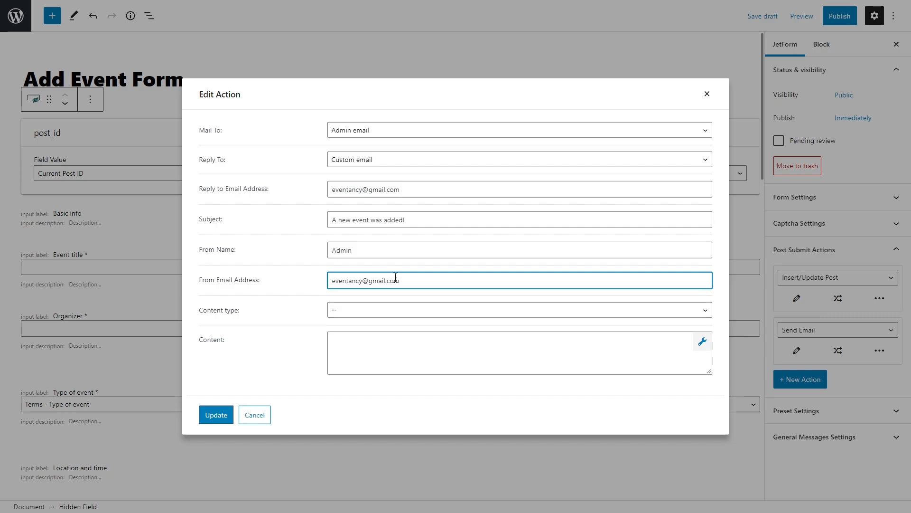
Set the email to Plain text with the content "Hey, there is a new event. Check it out!" and save the action
{"action": "left_click", "coordinate": [393, 310]}
{"action": "left_click", "coordinate": [391, 331]}
{"action": "left_click", "coordinate": [391, 344]}
{"action": "type", "text": "Hey, there is a new event. Check it out!"}
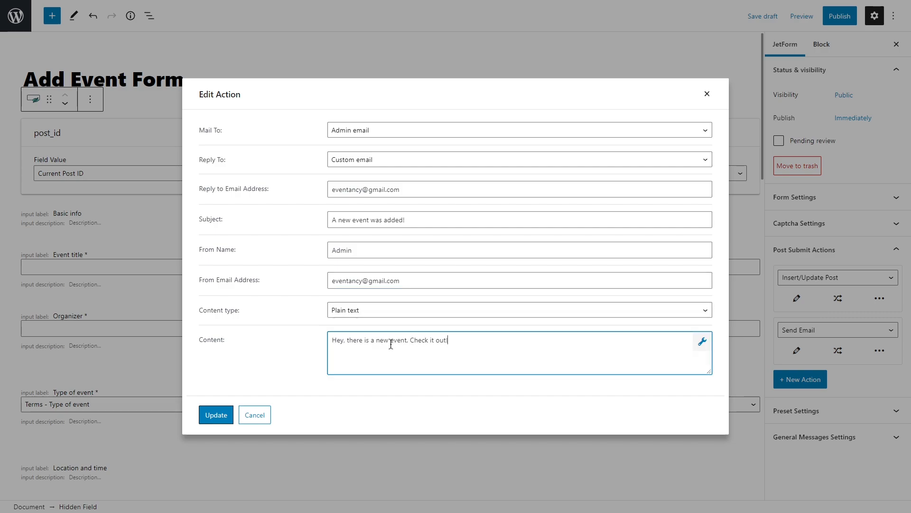
{"action": "left_click", "coordinate": [215, 413]}
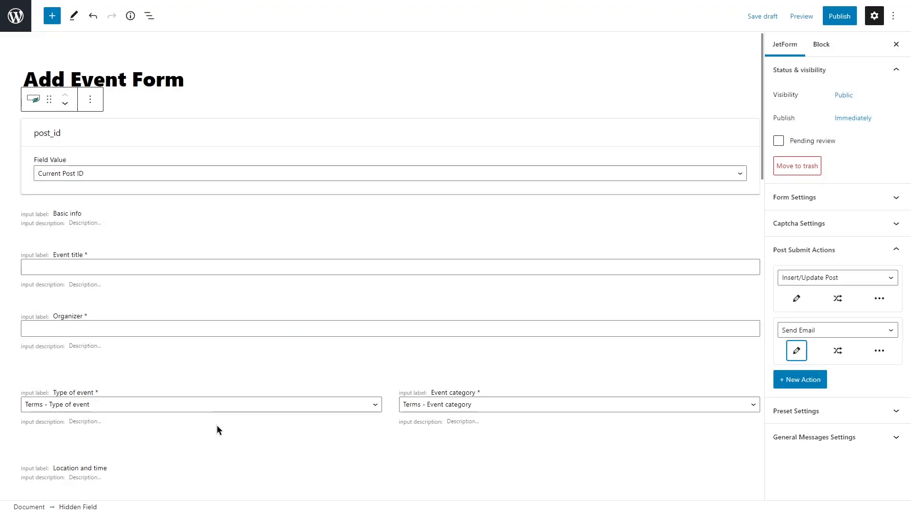
Add a third post submit action and make it Redirect to Page
{"action": "left_click", "coordinate": [802, 379]}
{"action": "left_click", "coordinate": [830, 381]}
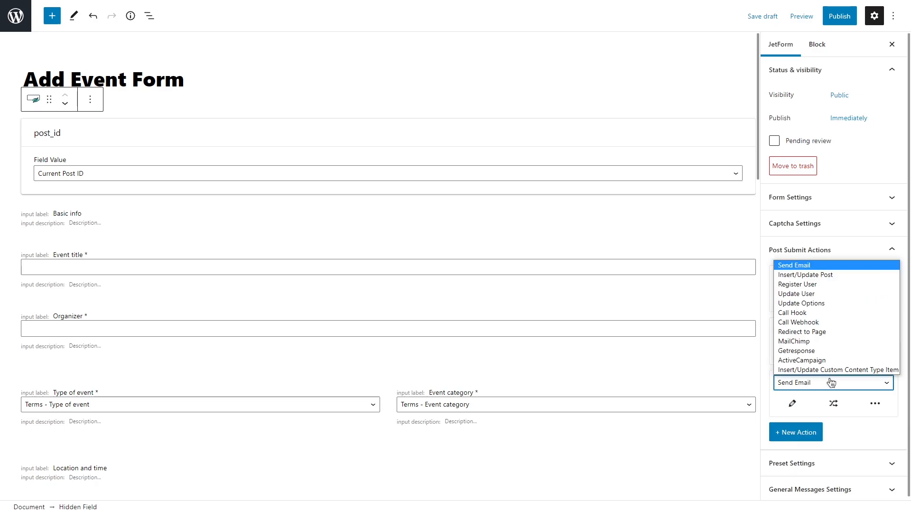
{"action": "left_click", "coordinate": [838, 332]}
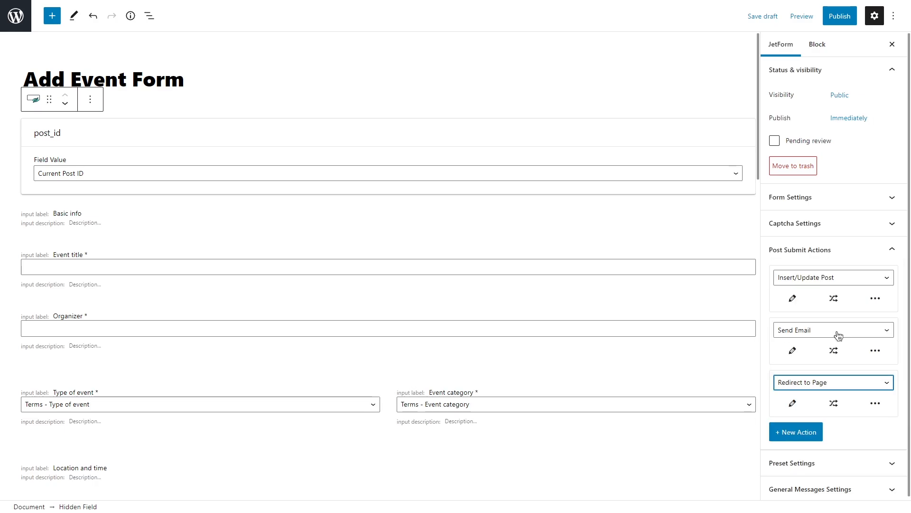
Configure the redirect action to go to the static page Account and save it
{"action": "left_click", "coordinate": [792, 405]}
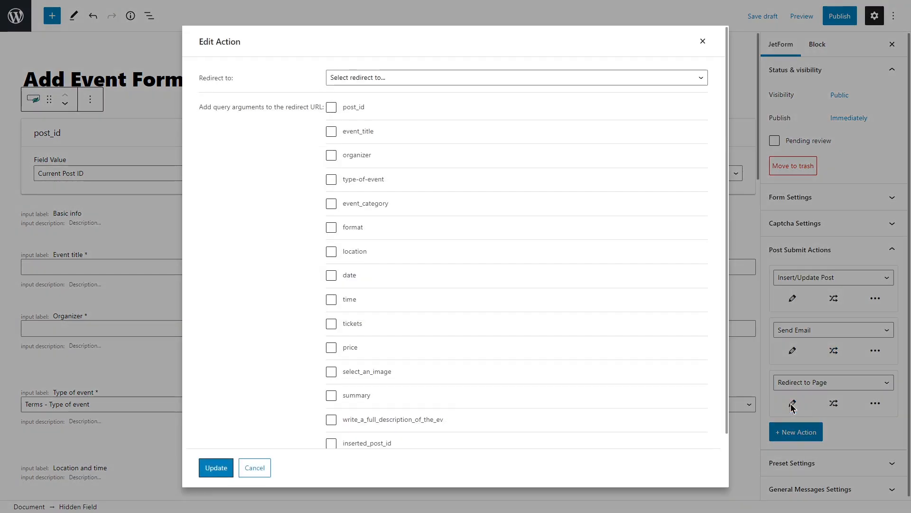
{"action": "left_click", "coordinate": [426, 77]}
{"action": "left_click", "coordinate": [428, 96]}
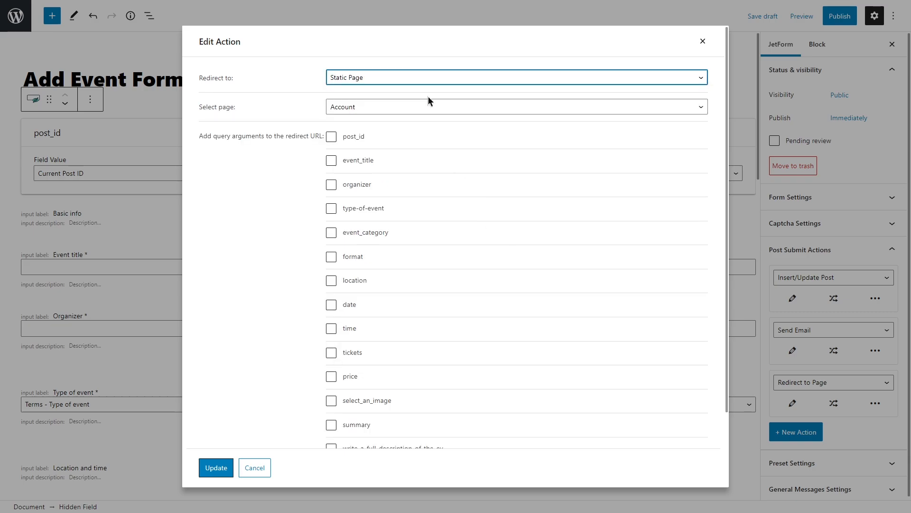
{"action": "left_click", "coordinate": [387, 108]}
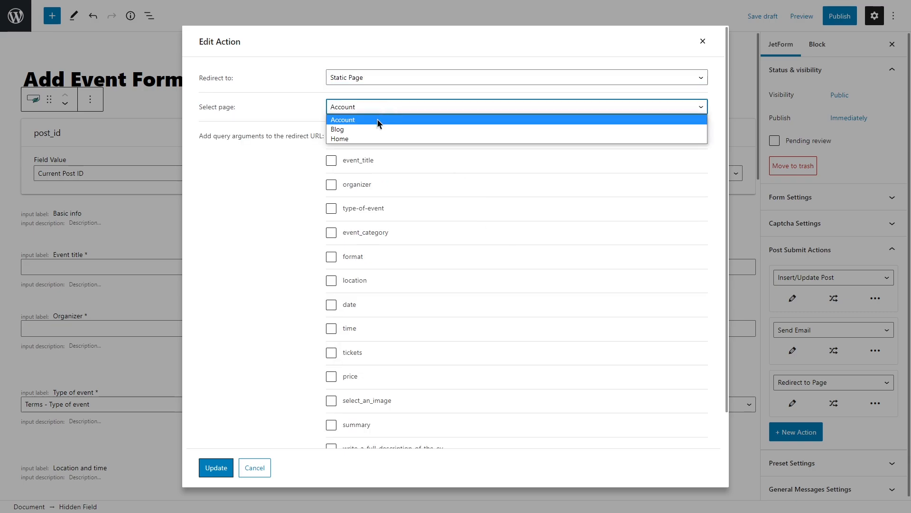
{"action": "left_click", "coordinate": [377, 119]}
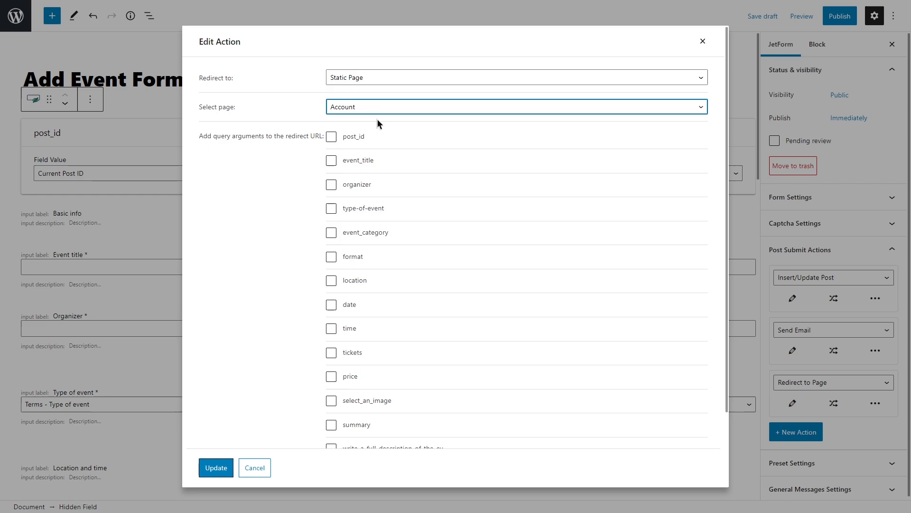
{"action": "left_click", "coordinate": [218, 473]}
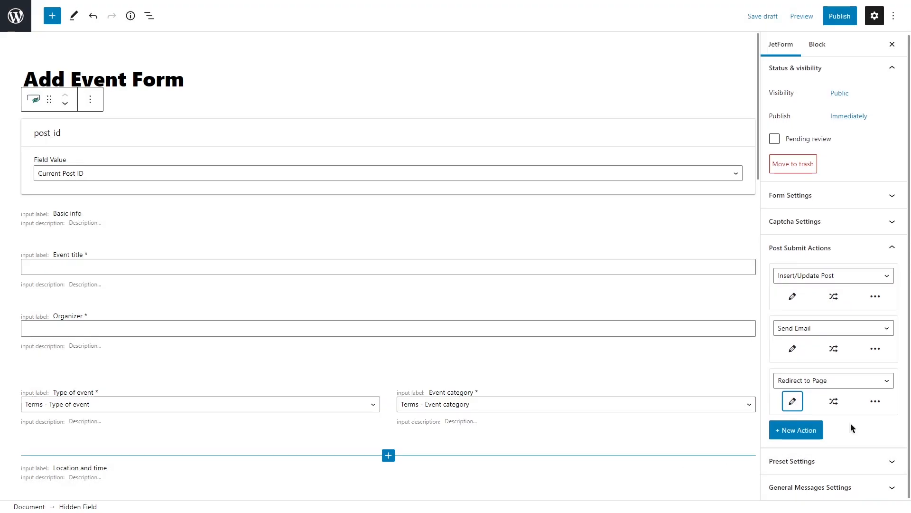
Set the form's successful submission message to "Yay, your event was successfully published!" and publish the form
{"action": "left_click", "coordinate": [864, 488]}
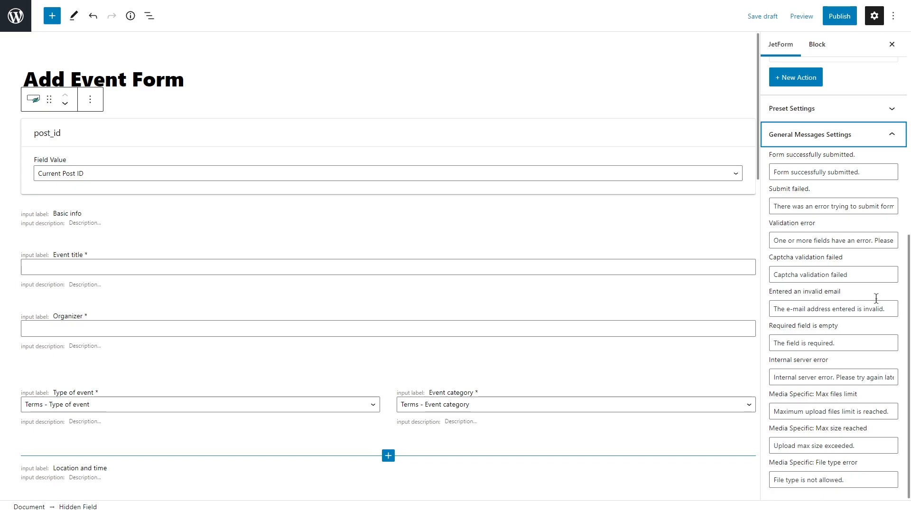
{"action": "left_click_drag", "start_coordinate": [871, 172], "coordinate": [775, 172]}
{"action": "key", "text": "ctrl+v"}
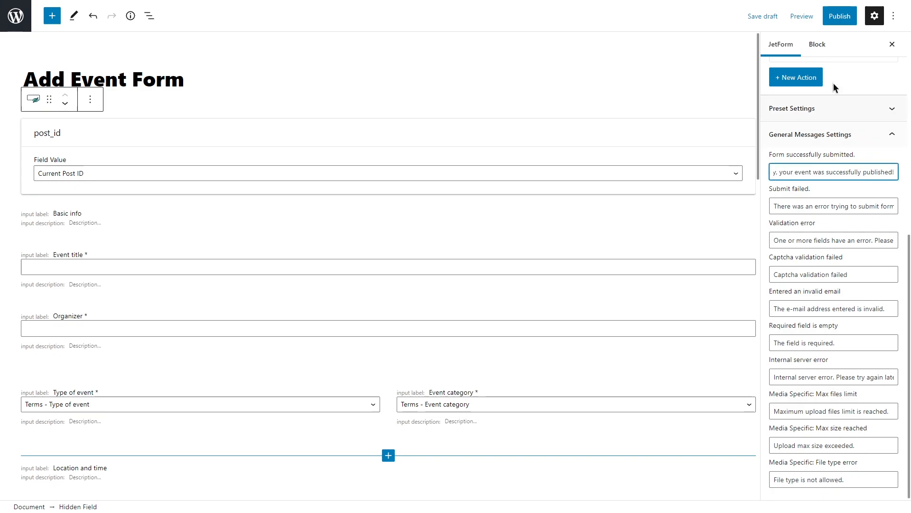
{"action": "left_click", "coordinate": [851, 17]}
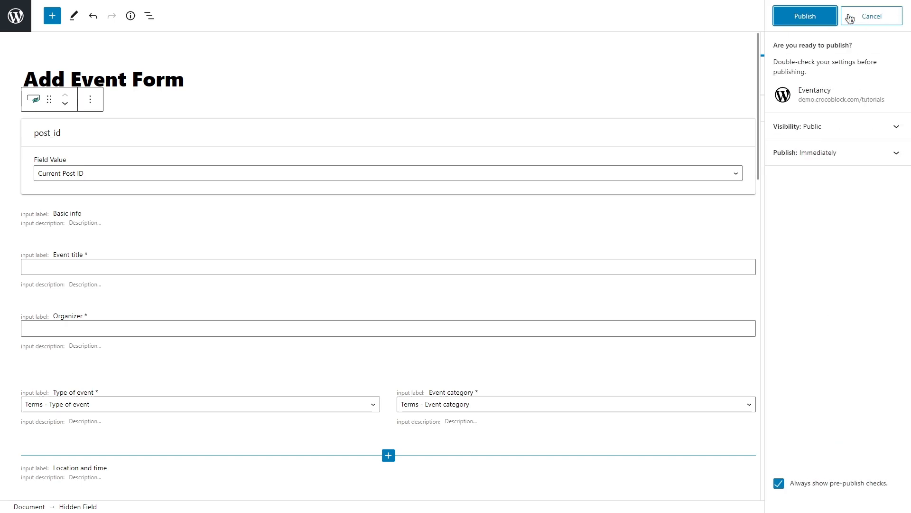
{"action": "left_click", "coordinate": [814, 17]}
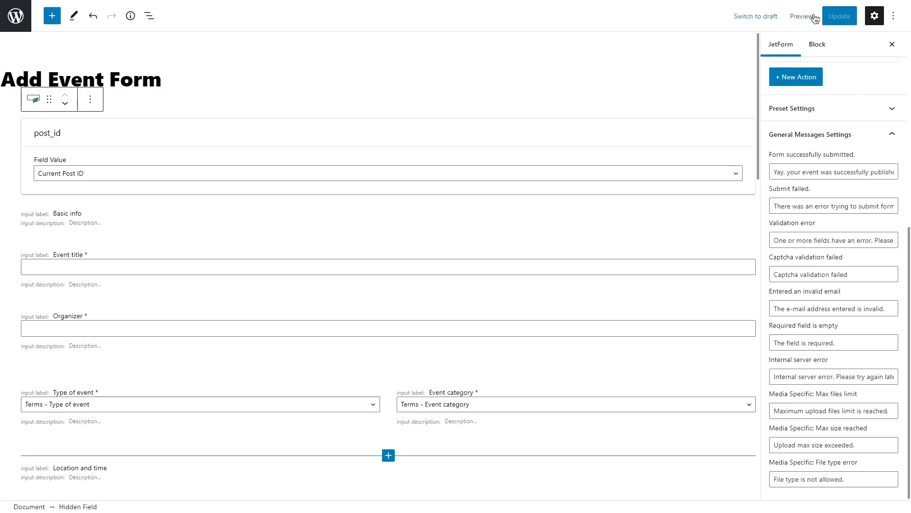
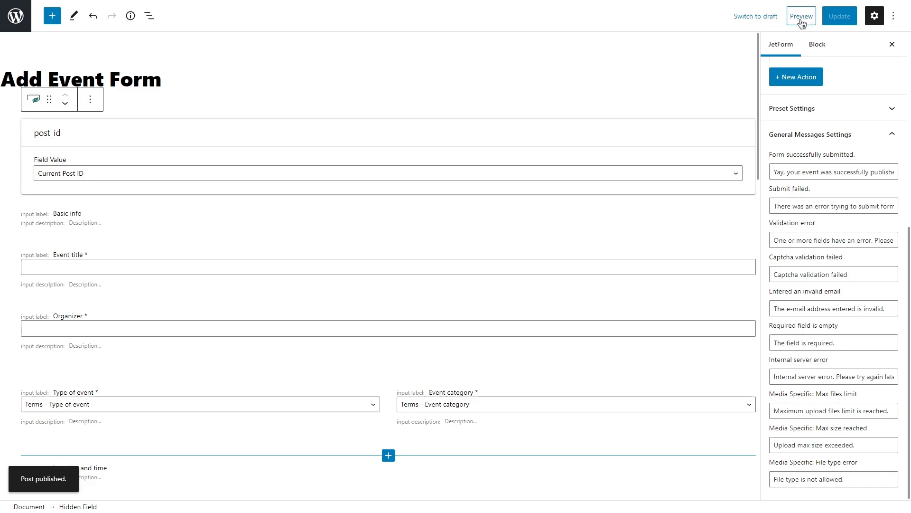
Return to the forms list, duplicate Add Event Form and open the copy for editing
{"action": "left_click", "coordinate": [11, 18]}
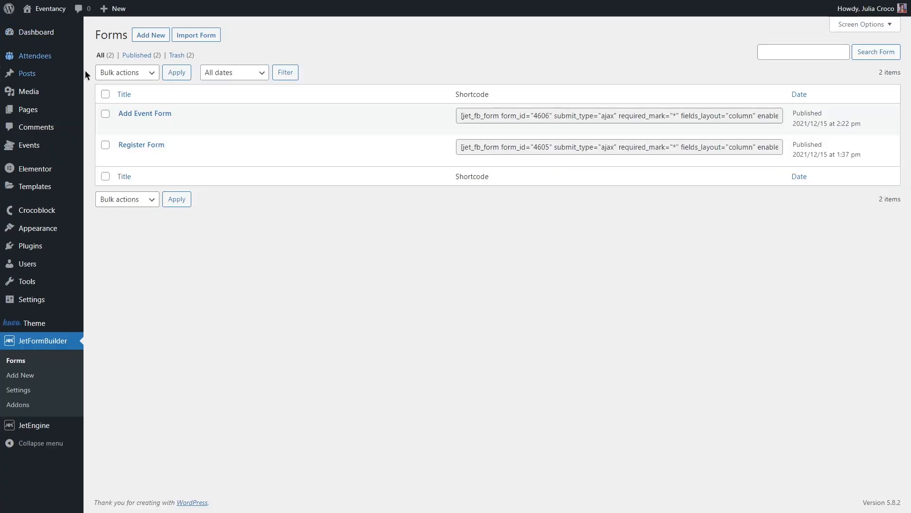
{"action": "left_click", "coordinate": [235, 127]}
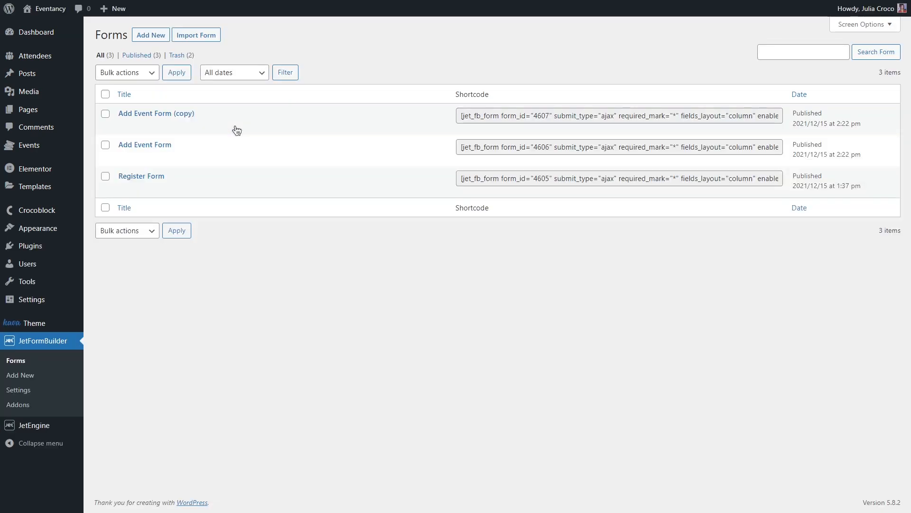
{"action": "left_click", "coordinate": [125, 125]}
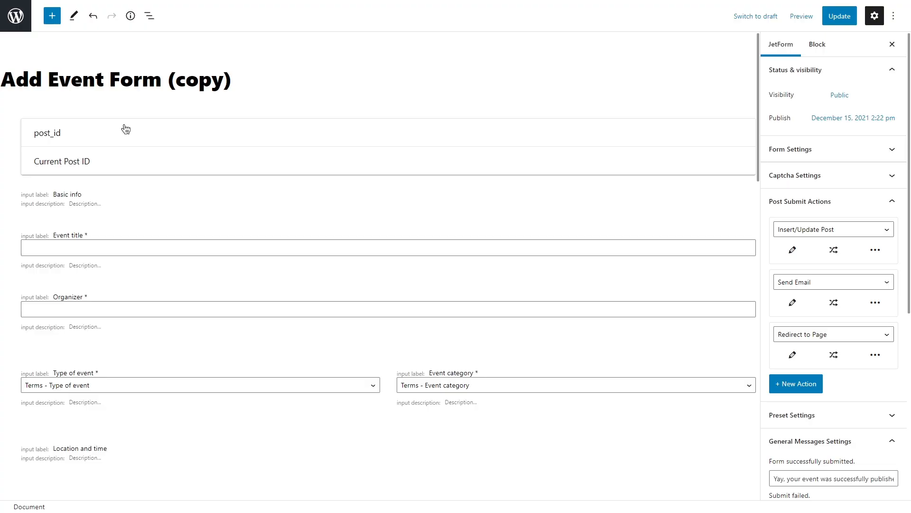
Rename the duplicated form to "Edit Event Form"
{"action": "left_click_drag", "start_coordinate": [238, 78], "coordinate": [162, 80]}
{"action": "key", "text": "BackSpace"}
{"action": "left_click_drag", "start_coordinate": [42, 79], "coordinate": [4, 80]}
{"action": "type", "text": "Edit"}
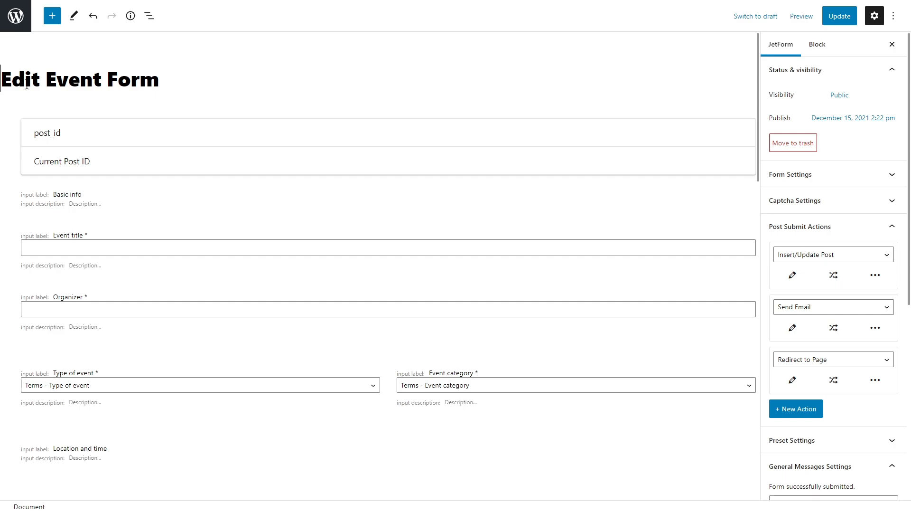
Delete the Send Email action, and map post_id to Post ID (will update the post) in the Insert/Update Post action
{"action": "left_click", "coordinate": [873, 330]}
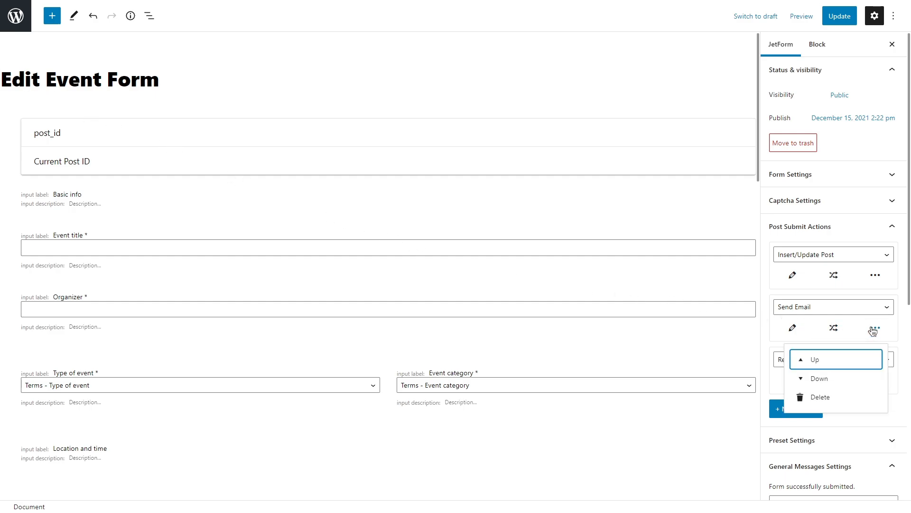
{"action": "left_click", "coordinate": [830, 397]}
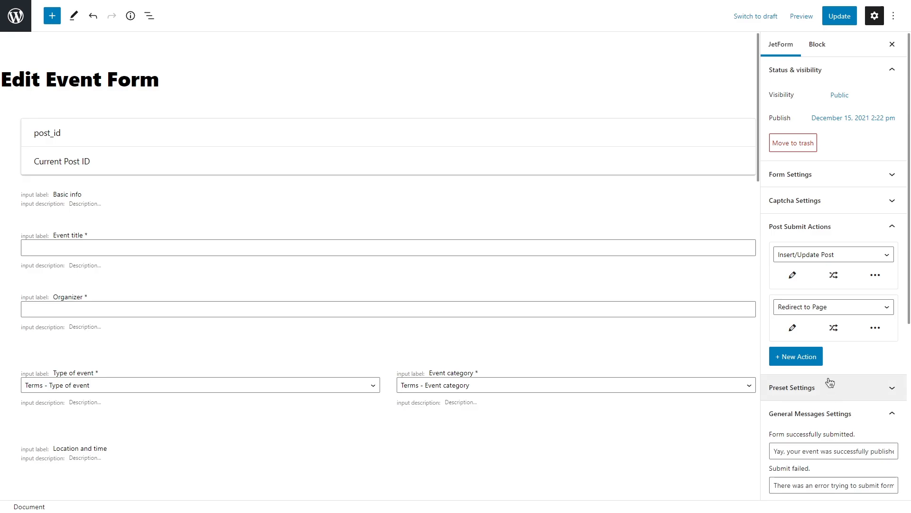
{"action": "left_click", "coordinate": [799, 276]}
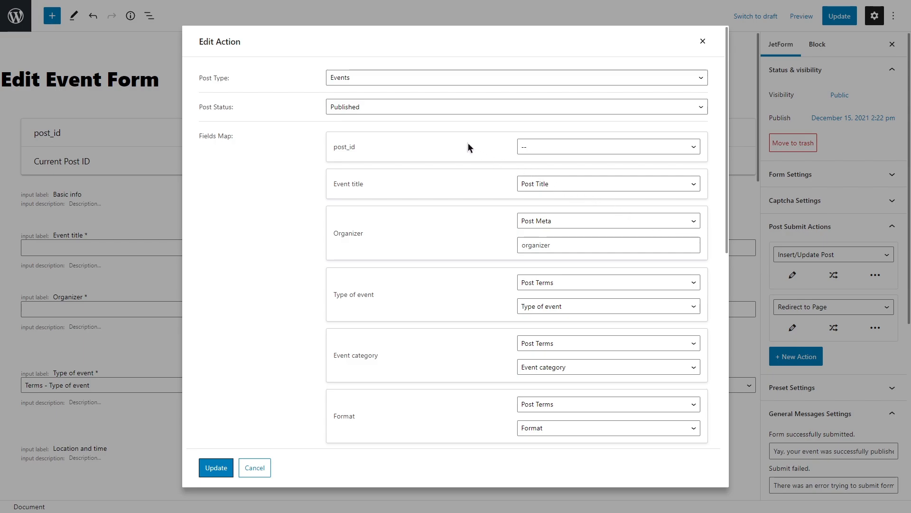
{"action": "left_click", "coordinate": [571, 147]}
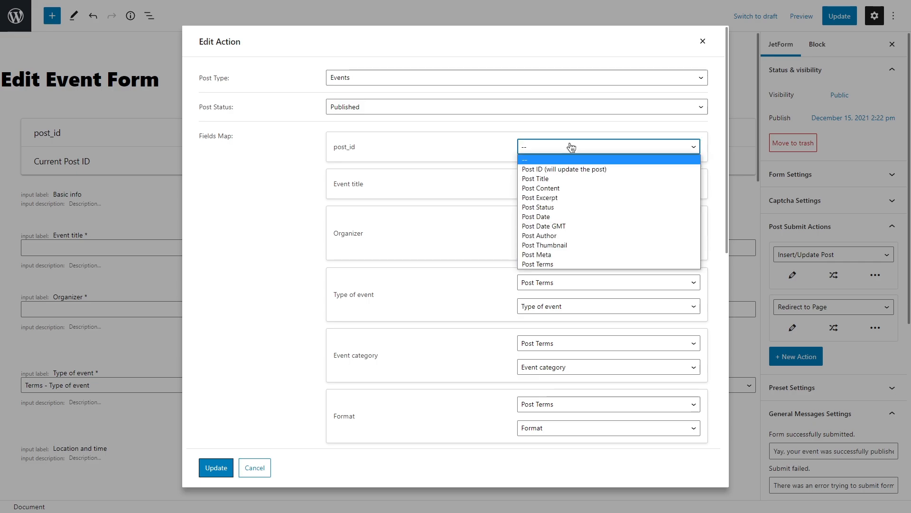
{"action": "left_click", "coordinate": [618, 169]}
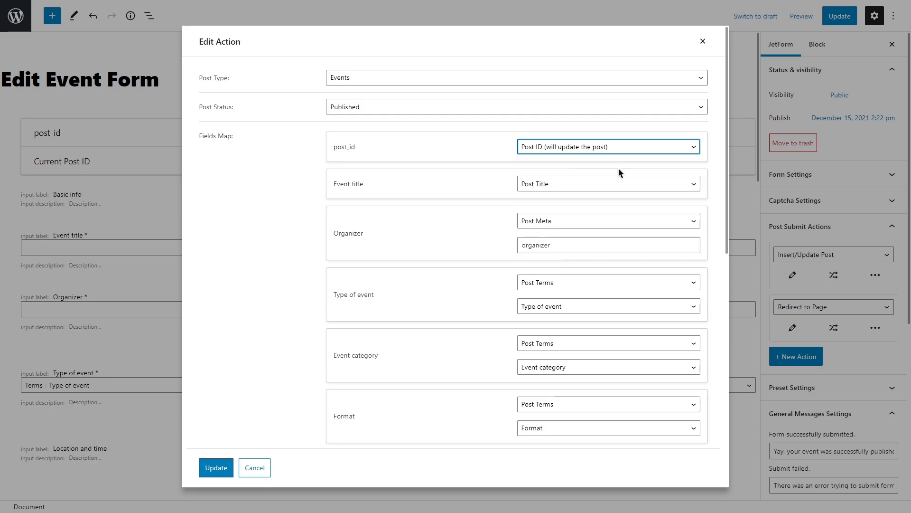
{"action": "left_click", "coordinate": [215, 468]}
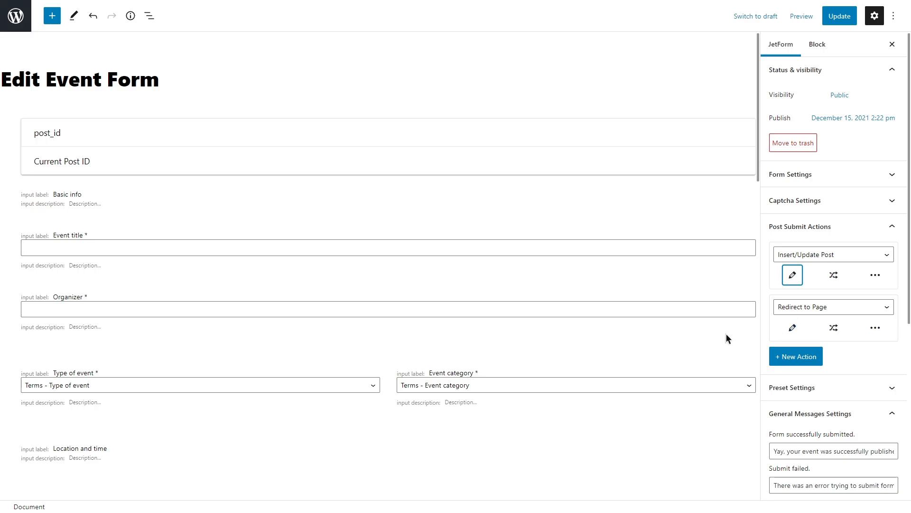
Set the hidden post_id field's value to URL Query Variable with the query variable key _post_id, and update the form
{"action": "left_click", "coordinate": [385, 166]}
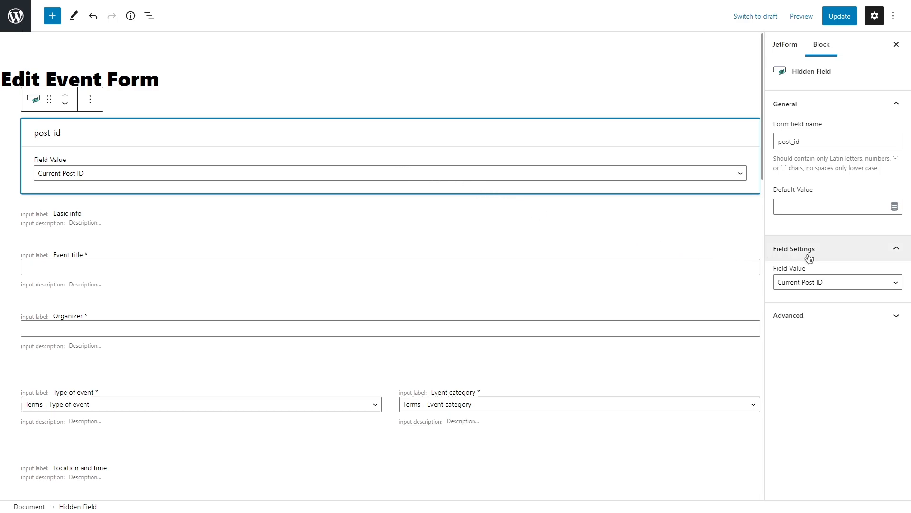
{"action": "left_click", "coordinate": [846, 283]}
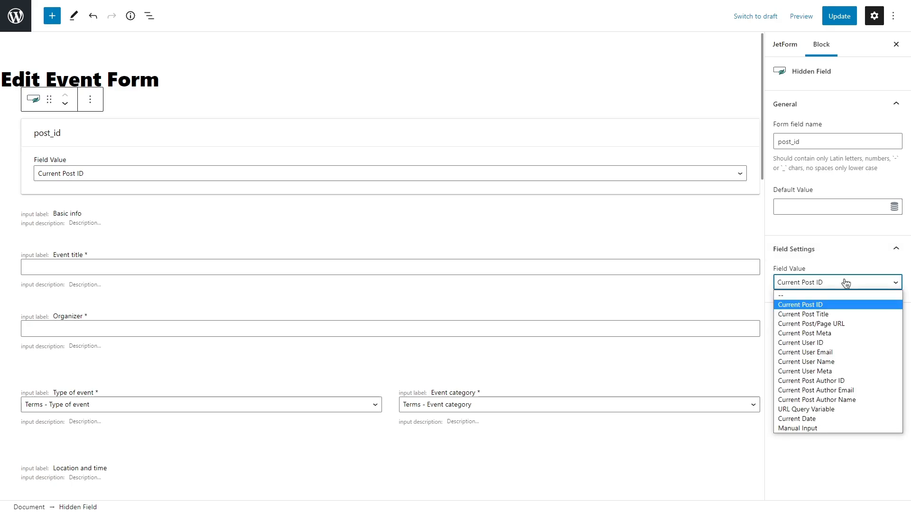
{"action": "left_click", "coordinate": [848, 409]}
{"action": "left_click", "coordinate": [810, 327]}
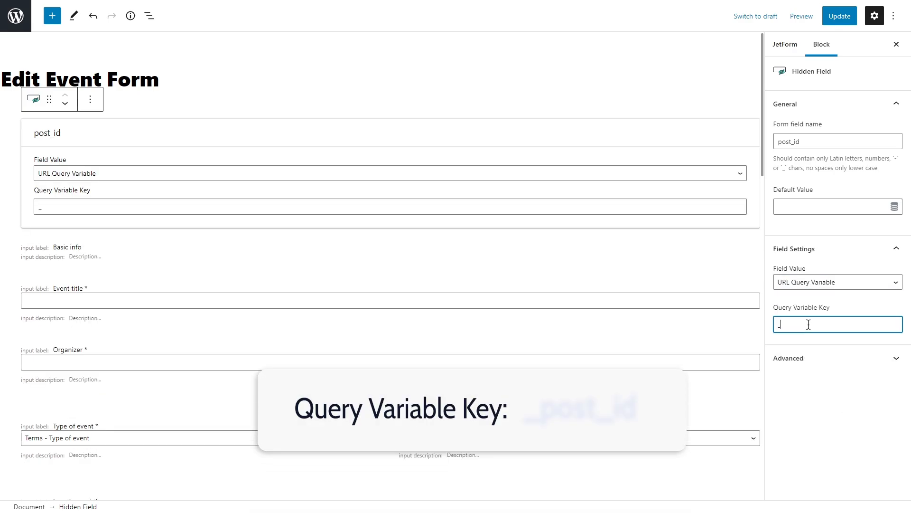
{"action": "type", "text": "_post_id"}
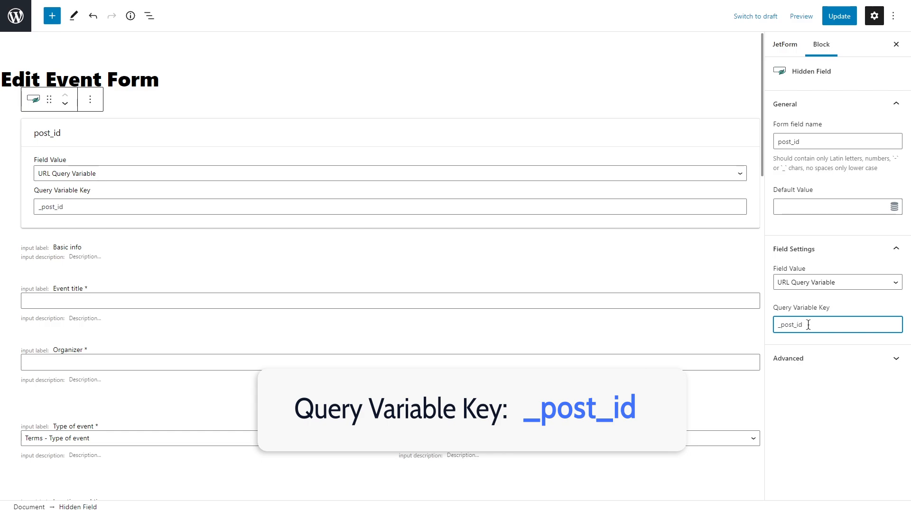
{"action": "left_click", "coordinate": [850, 18]}
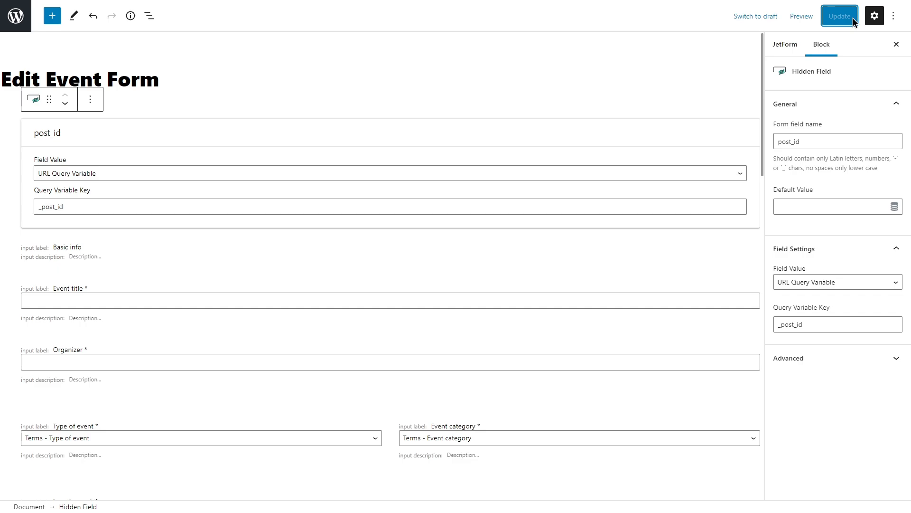
Enable the global form preset for Edit Event Form and set its source to Post
{"action": "left_click", "coordinate": [788, 44]}
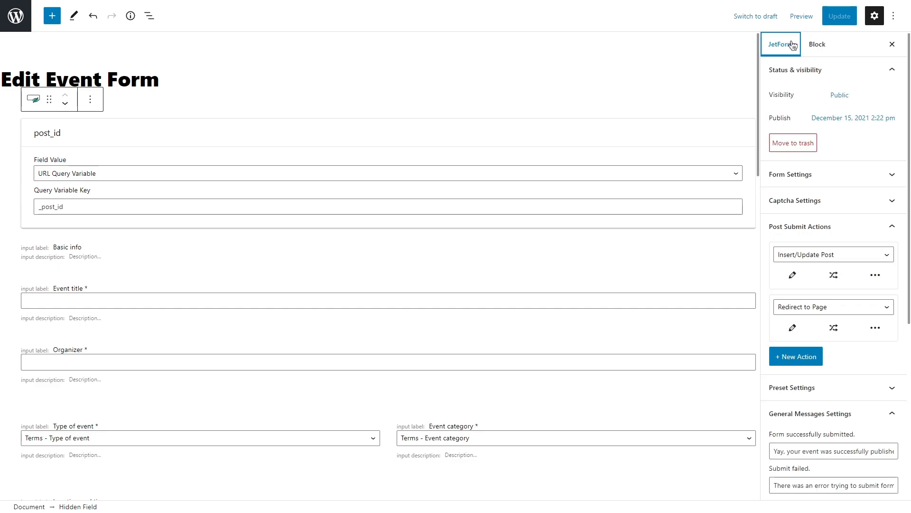
{"action": "left_click", "coordinate": [834, 70]}
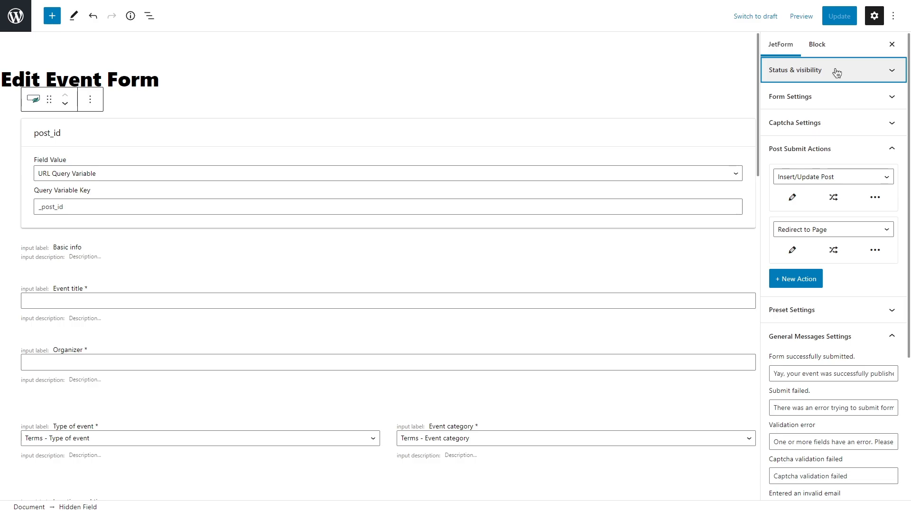
{"action": "left_click", "coordinate": [859, 150]}
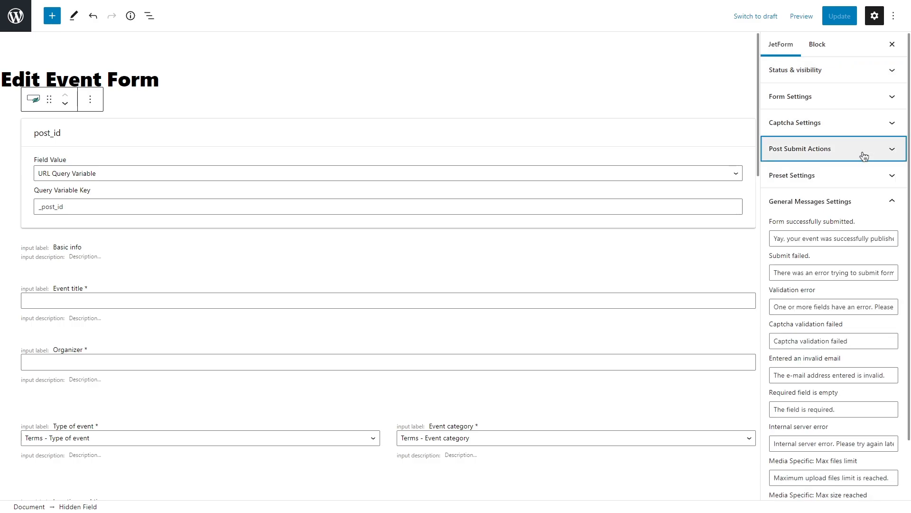
{"action": "left_click", "coordinate": [873, 203]}
{"action": "left_click", "coordinate": [873, 203]}
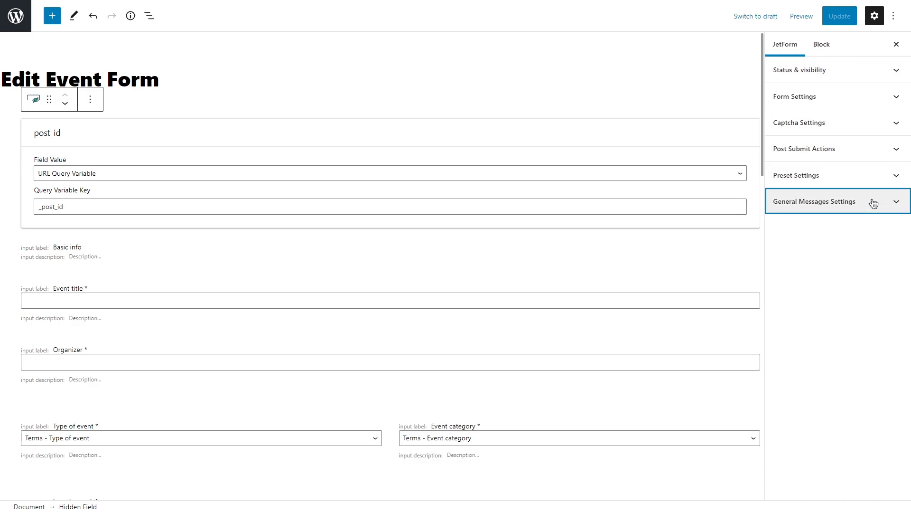
{"action": "left_click", "coordinate": [868, 175]}
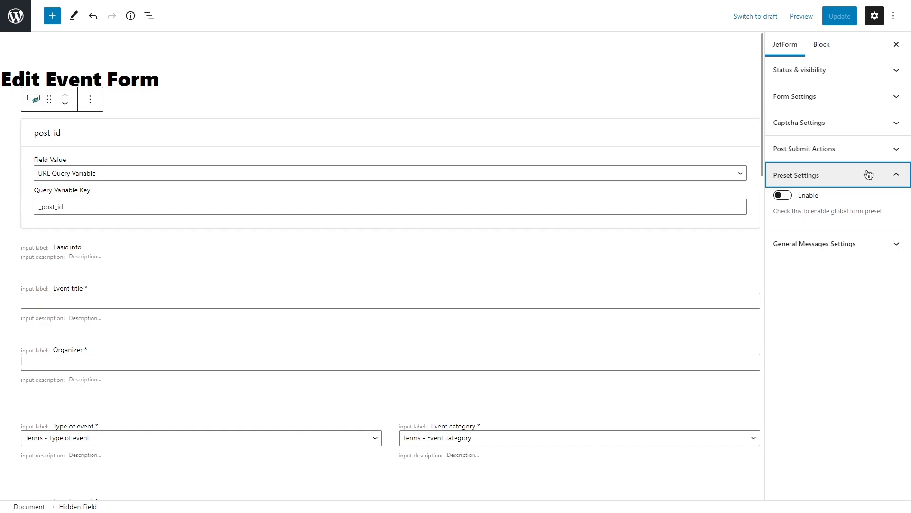
{"action": "left_click", "coordinate": [783, 195]}
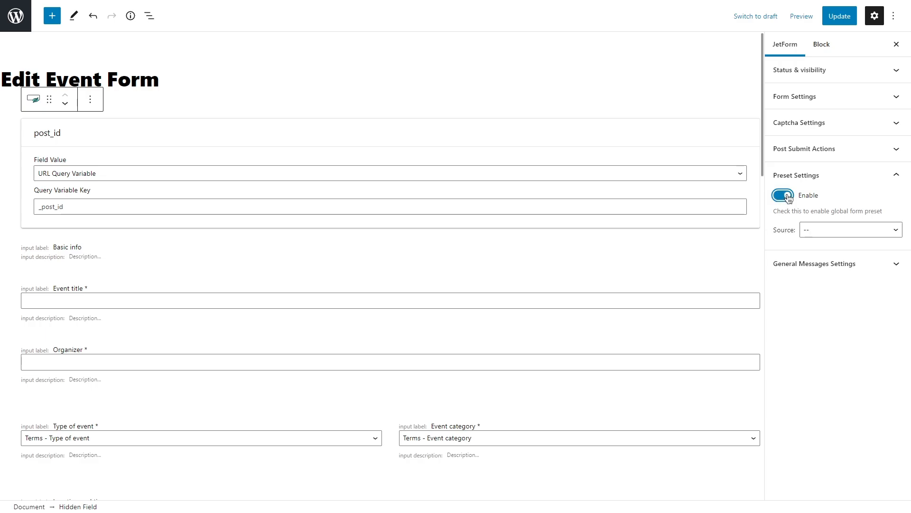
{"action": "left_click", "coordinate": [841, 230]}
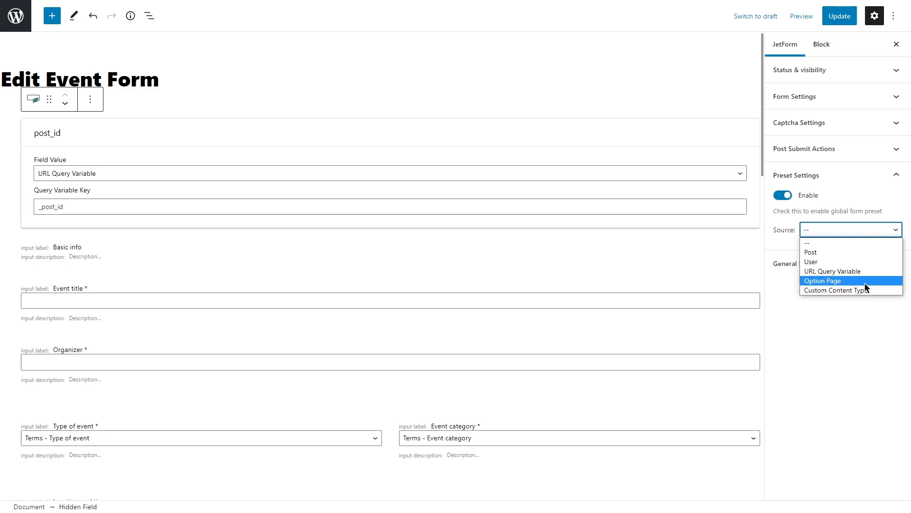
{"action": "left_click", "coordinate": [857, 253]}
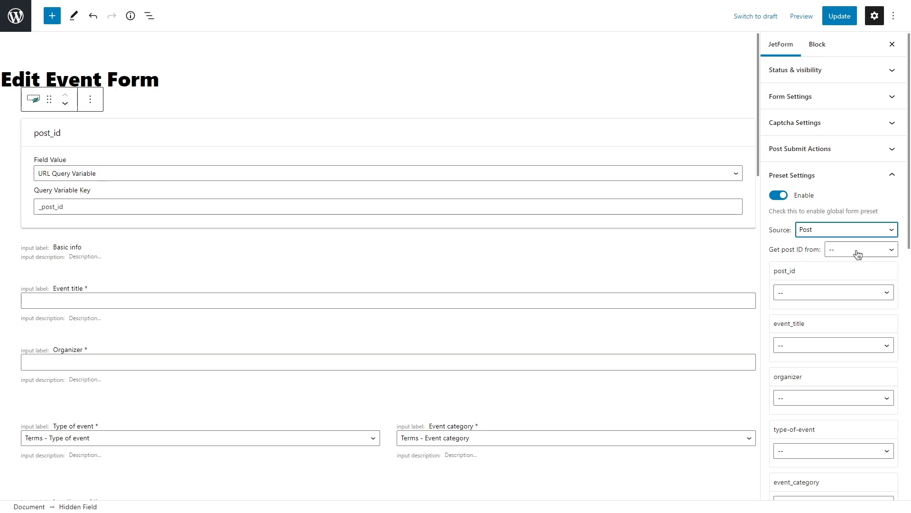
Make the preset get the post ID from a URL Query Variable named _post_id
{"action": "left_click", "coordinate": [859, 252]}
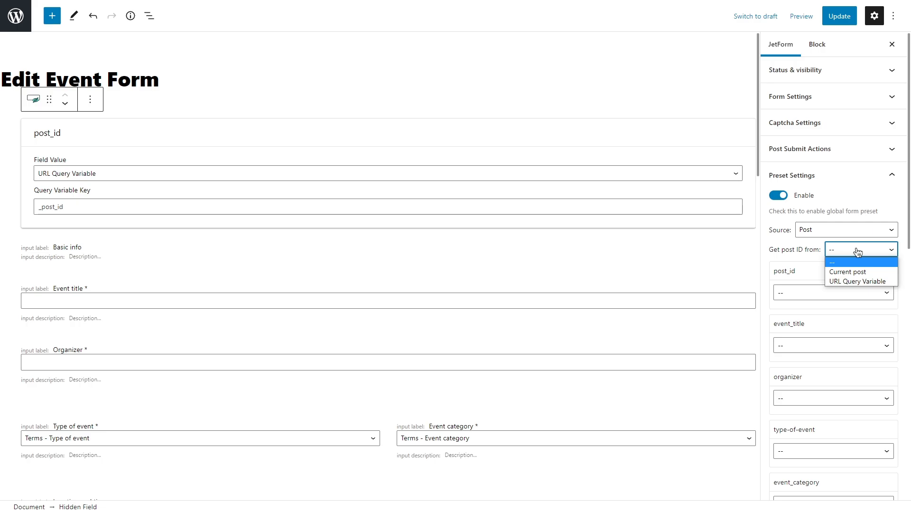
{"action": "left_click", "coordinate": [876, 281]}
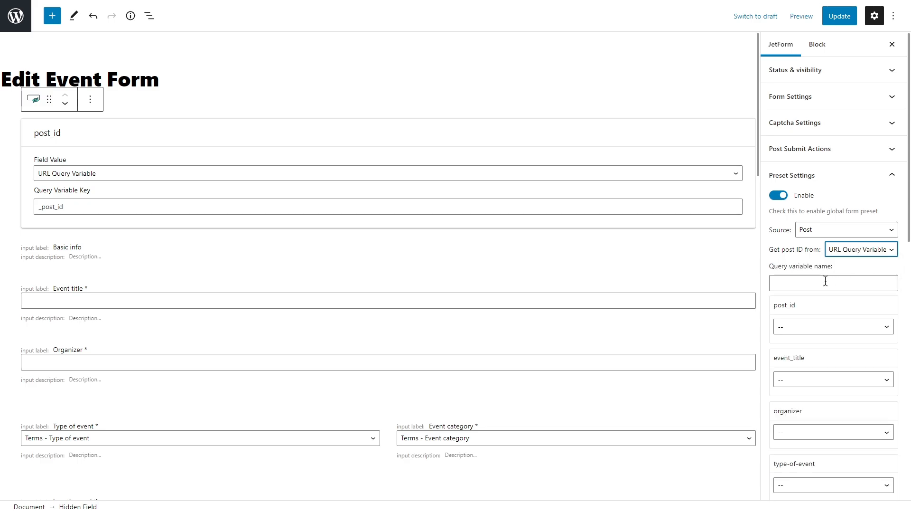
{"action": "left_click", "coordinate": [795, 283]}
{"action": "type", "text": "_post"}
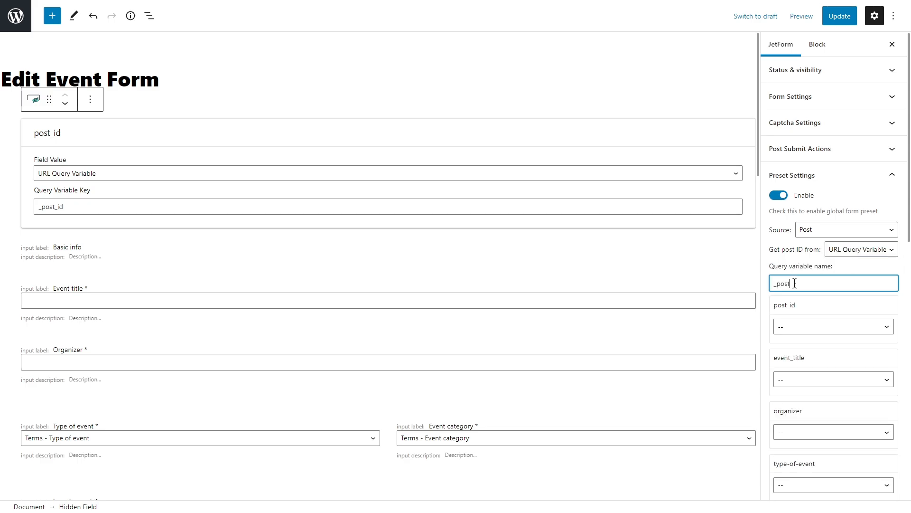
{"action": "type", "text": "_idid"}
In the preset, map post_id to Post ID and event_title to Post Title
{"action": "scroll", "coordinate": [816, 285], "scroll_direction": "down", "scroll_amount": 3}
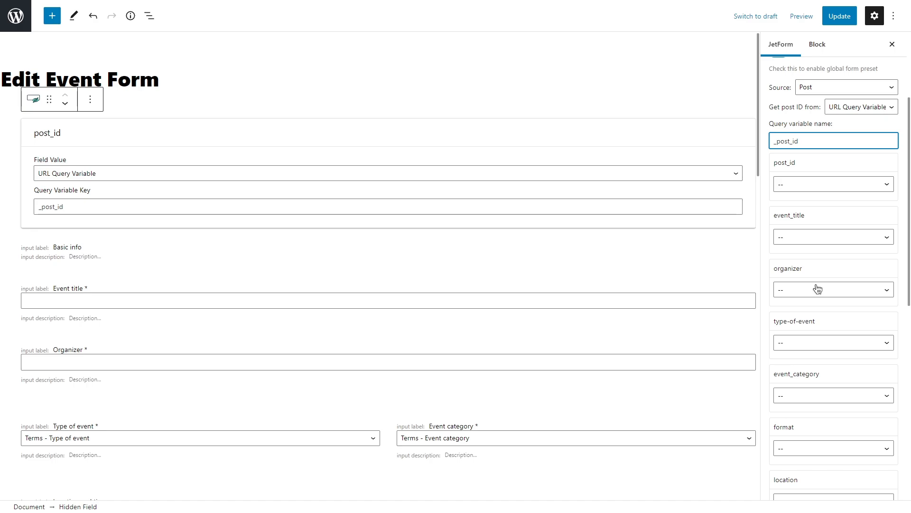
{"action": "left_click", "coordinate": [848, 185]}
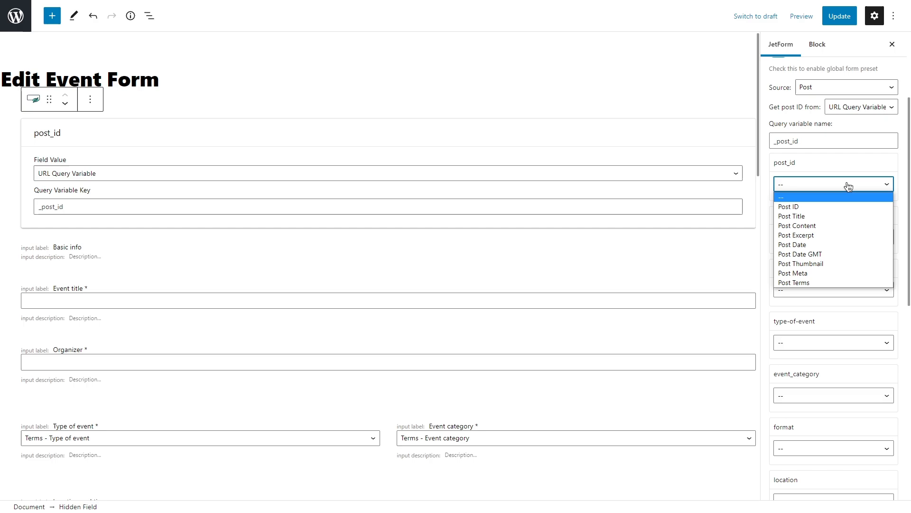
{"action": "left_click", "coordinate": [853, 207]}
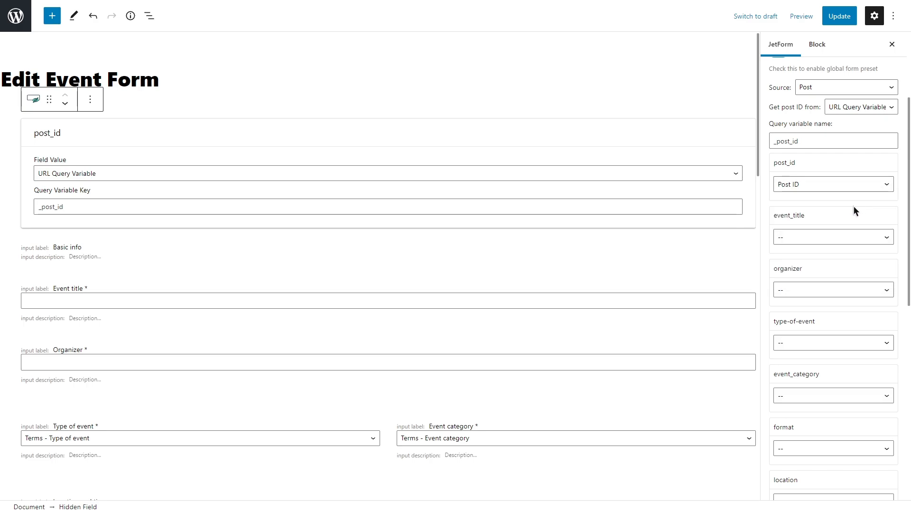
{"action": "left_click", "coordinate": [854, 238]}
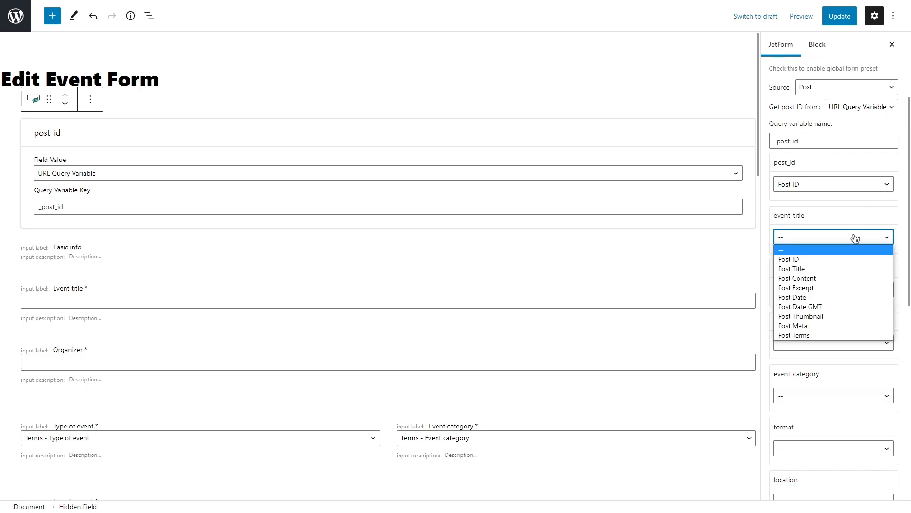
{"action": "left_click", "coordinate": [850, 269]}
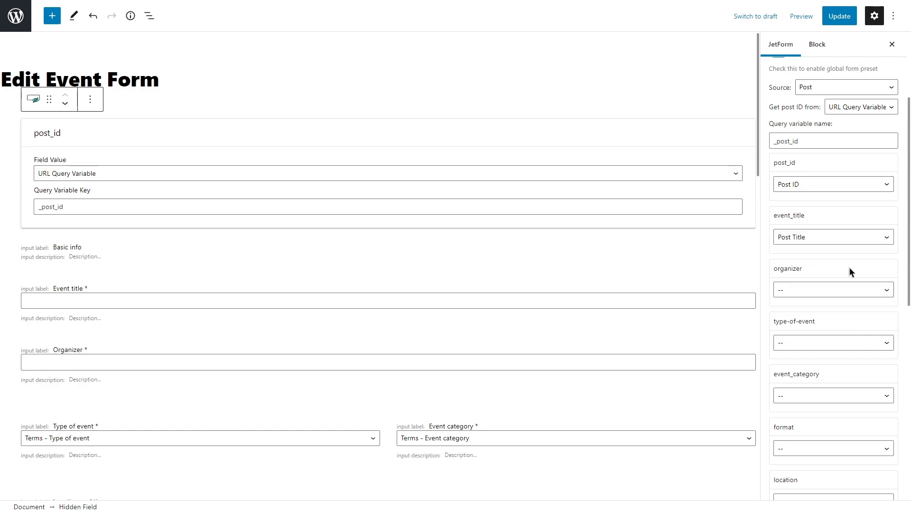
Map the preset's organizer field to Post Meta with the meta key organizer
{"action": "left_click", "coordinate": [851, 288]}
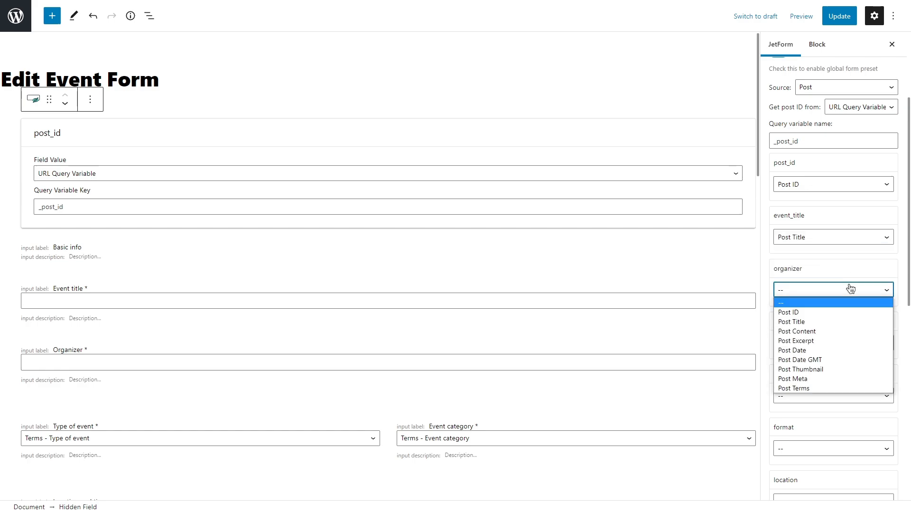
{"action": "left_click", "coordinate": [841, 378]}
{"action": "left_click", "coordinate": [831, 343]}
{"action": "type", "text": "organizer"}
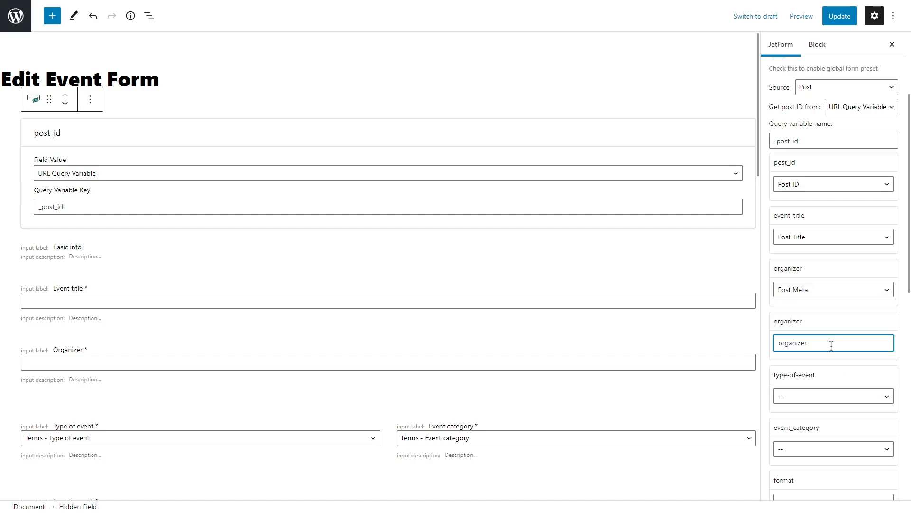
Map the preset's type-of-event field to Post Terms with the taxonomy Type of event (type-of-event)
{"action": "left_click", "coordinate": [835, 396]}
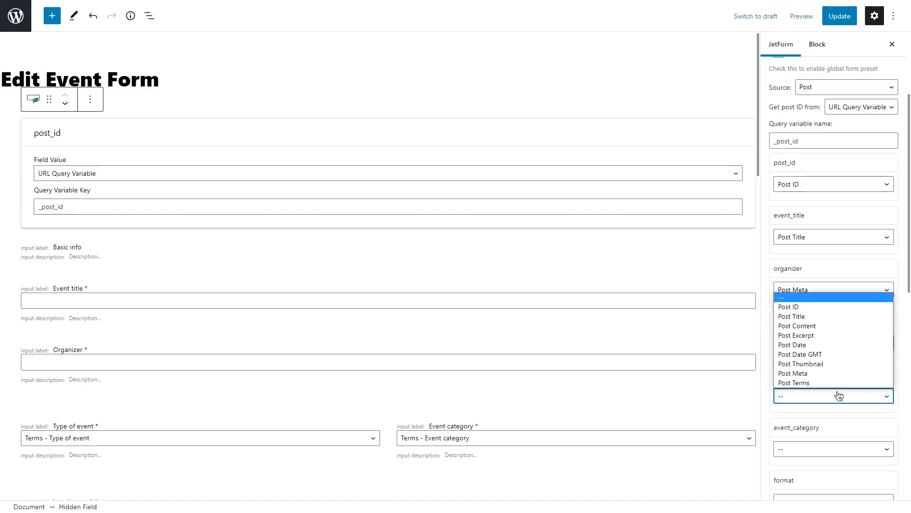
{"action": "left_click", "coordinate": [836, 381]}
{"action": "scroll", "coordinate": [835, 375], "scroll_direction": "down", "scroll_amount": 3}
{"action": "left_click", "coordinate": [833, 306]}
{"action": "left_click", "coordinate": [836, 403]}
Map the preset's event_category field to Post Terms with the taxonomy Event category (event-category)
{"action": "left_click", "coordinate": [834, 359]}
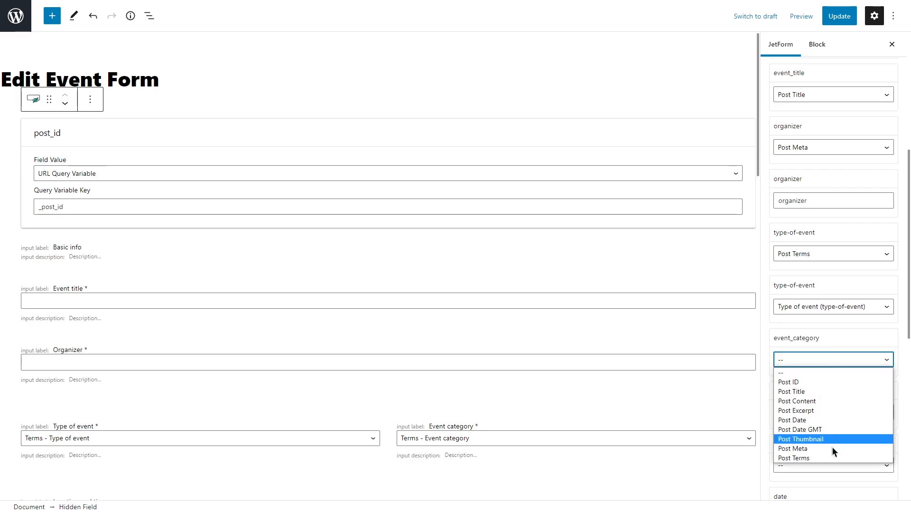
{"action": "left_click", "coordinate": [831, 451]}
{"action": "left_click", "coordinate": [829, 412]}
{"action": "left_click", "coordinate": [830, 389]}
Map the preset's format field to Post Terms with the taxonomy Format (format)
{"action": "scroll", "coordinate": [832, 391], "scroll_direction": "down", "scroll_amount": 3}
{"action": "left_click", "coordinate": [830, 320]}
{"action": "left_click", "coordinate": [825, 419]}
{"action": "left_click", "coordinate": [828, 375]}
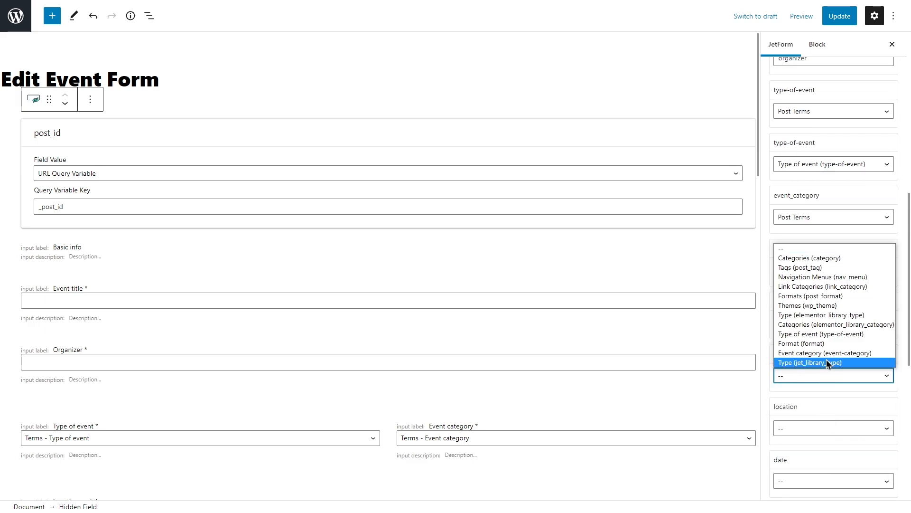
{"action": "left_click", "coordinate": [828, 342]}
Map the preset's location field to Post Meta with the meta key location
{"action": "scroll", "coordinate": [828, 350], "scroll_direction": "down", "scroll_amount": 3}
{"action": "left_click", "coordinate": [833, 285]}
{"action": "left_click", "coordinate": [797, 375]}
{"action": "left_click", "coordinate": [826, 338]}
{"action": "type", "text": "location"}
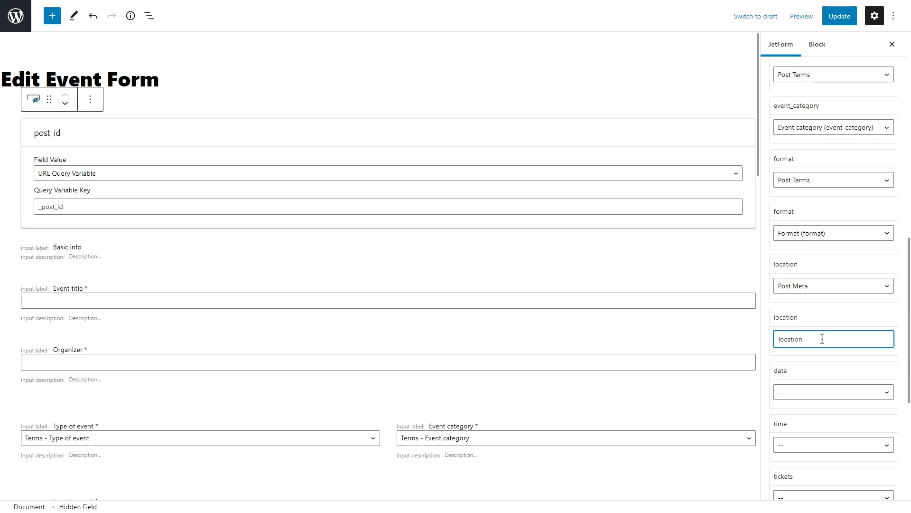
Map the preset's date and time fields to Post Meta with the meta keys date and time
{"action": "scroll", "coordinate": [831, 332], "scroll_direction": "down", "scroll_amount": 2}
{"action": "left_click", "coordinate": [830, 297]}
{"action": "left_click", "coordinate": [824, 386]}
{"action": "type", "text": "date"}
{"action": "scroll", "coordinate": [823, 332], "scroll_direction": "down", "scroll_amount": 2}
{"action": "left_click", "coordinate": [828, 308]}
{"action": "left_click", "coordinate": [828, 397]}
{"action": "left_click", "coordinate": [822, 360]}
{"action": "type", "text": "time"}
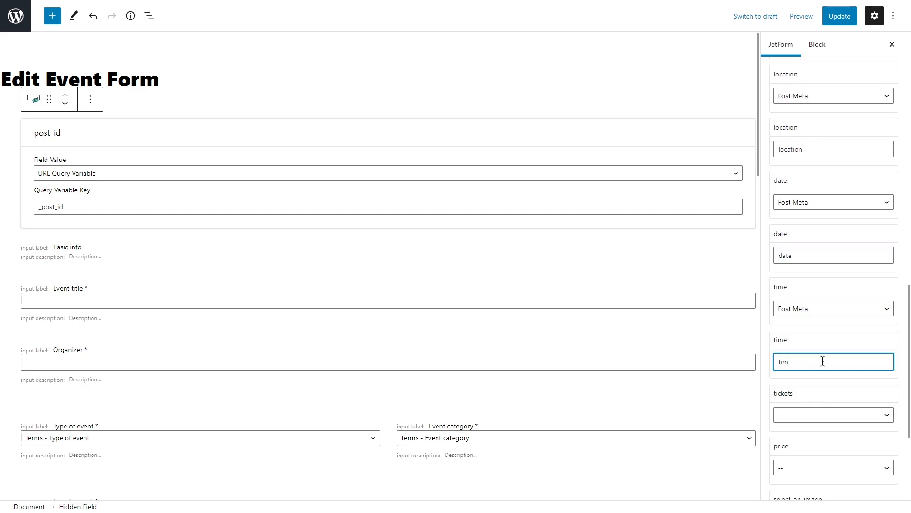
Map the preset's tickets and price fields to Post Meta with the meta keys tickets and price
{"action": "scroll", "coordinate": [827, 249], "scroll_direction": "down", "scroll_amount": 4}
{"action": "left_click", "coordinate": [827, 231]}
{"action": "left_click", "coordinate": [825, 321]}
{"action": "left_click", "coordinate": [823, 287]}
{"action": "type", "text": "tickets"}
{"action": "left_click", "coordinate": [823, 338]}
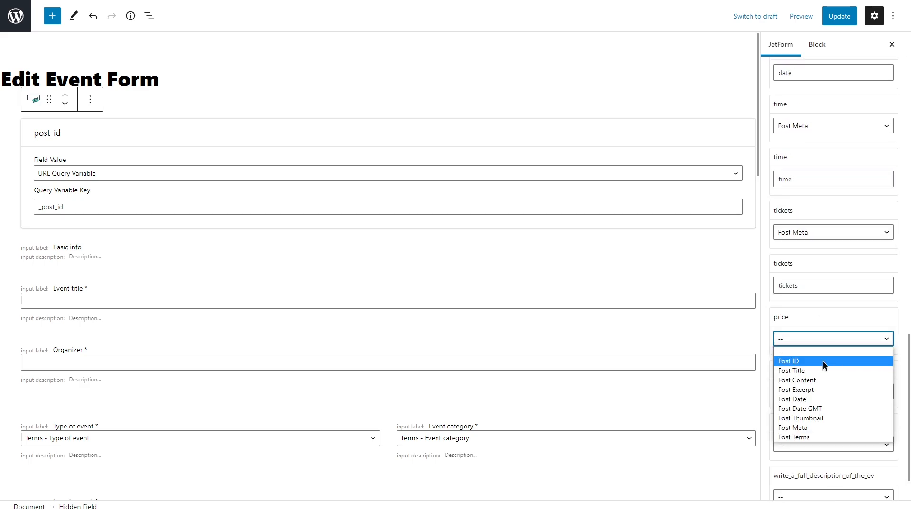
{"action": "left_click", "coordinate": [823, 427]}
{"action": "left_click", "coordinate": [808, 391]}
{"action": "type", "text": "price"}
Map select_an_image to Post Thumbnail, summary to Post Excerpt and the full event description field to Post Content
{"action": "scroll", "coordinate": [807, 392], "scroll_direction": "down", "scroll_amount": 2}
{"action": "left_click", "coordinate": [831, 335]}
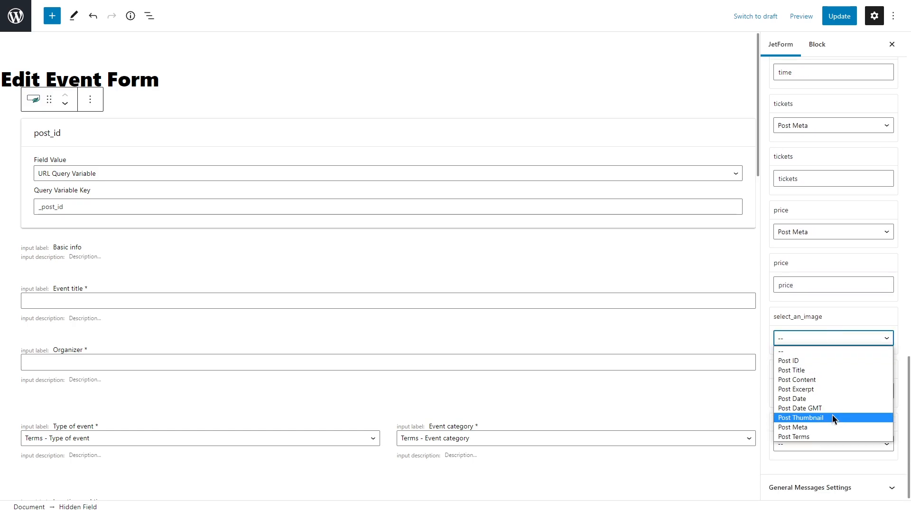
{"action": "left_click", "coordinate": [832, 415]}
{"action": "left_click", "coordinate": [833, 391]}
{"action": "left_click", "coordinate": [807, 330]}
{"action": "left_click", "coordinate": [826, 444]}
{"action": "left_click", "coordinate": [826, 372]}
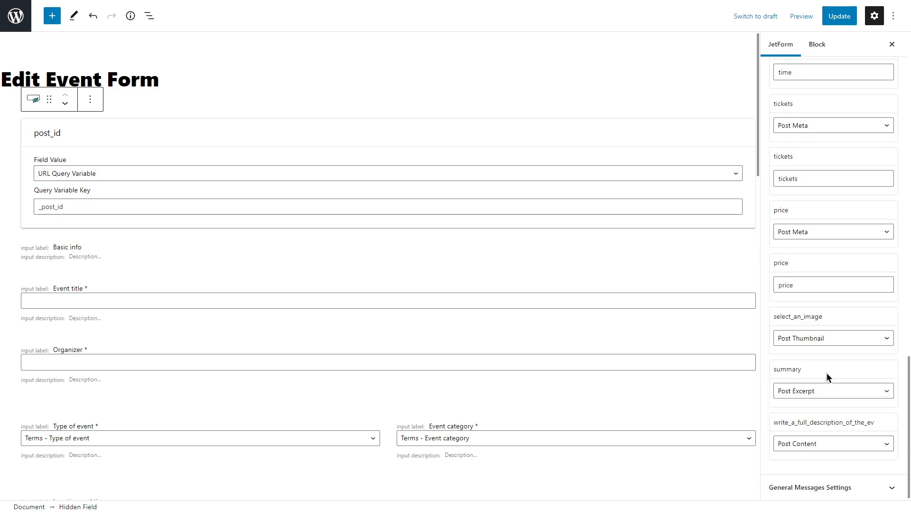
Change the label of the form's submit button to "Update event"
{"action": "scroll", "coordinate": [677, 375], "scroll_direction": "down", "scroll_amount": 20}
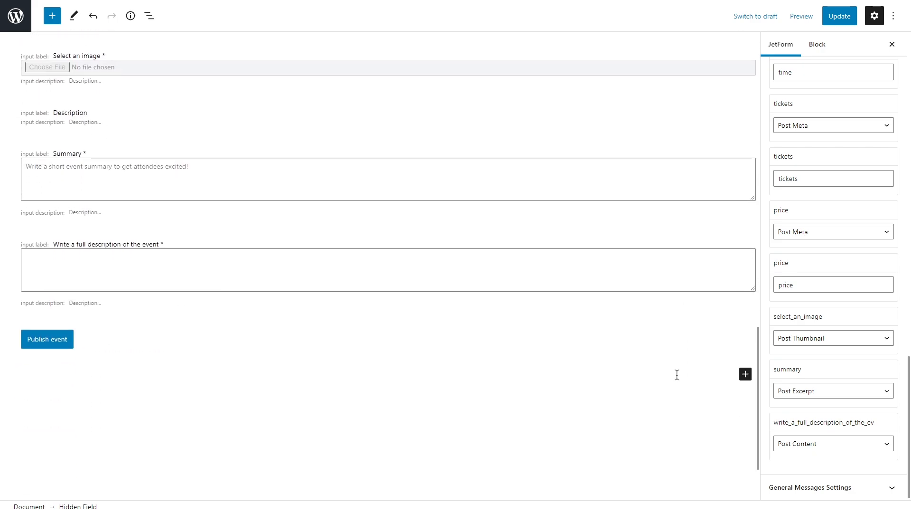
{"action": "left_click", "coordinate": [81, 336]}
{"action": "left_click", "coordinate": [826, 51]}
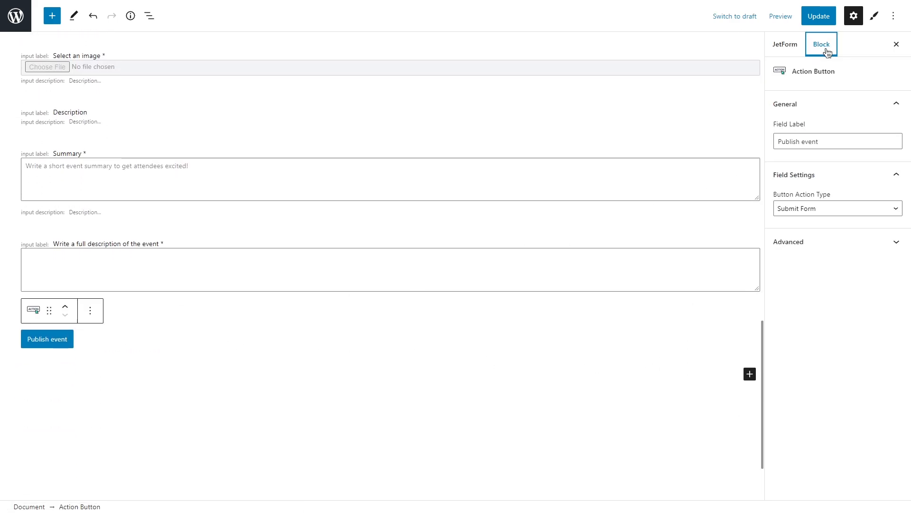
{"action": "double_click", "coordinate": [778, 141]}
{"action": "type", "text": "Update"}
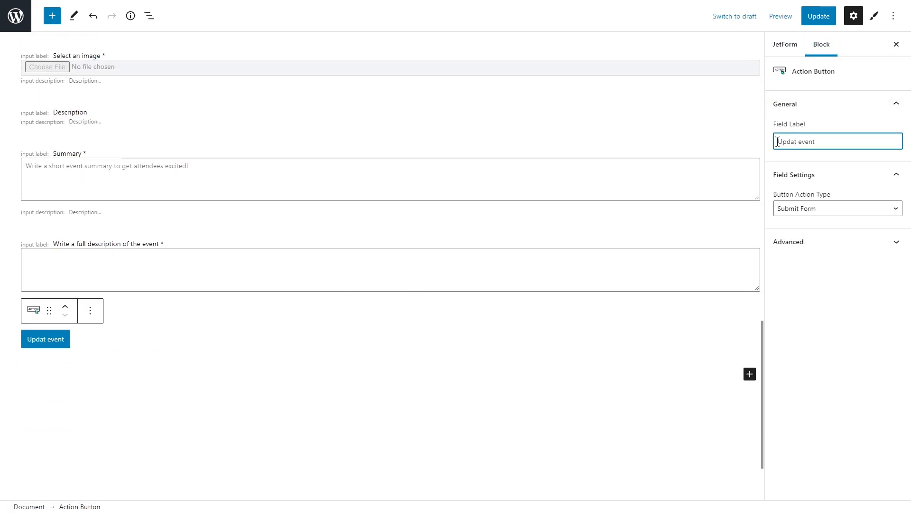
Set the form's successful submission message to "Event was successfully updated." and save the form
{"action": "left_click", "coordinate": [785, 44]}
{"action": "left_click", "coordinate": [840, 178]}
{"action": "left_click", "coordinate": [849, 201]}
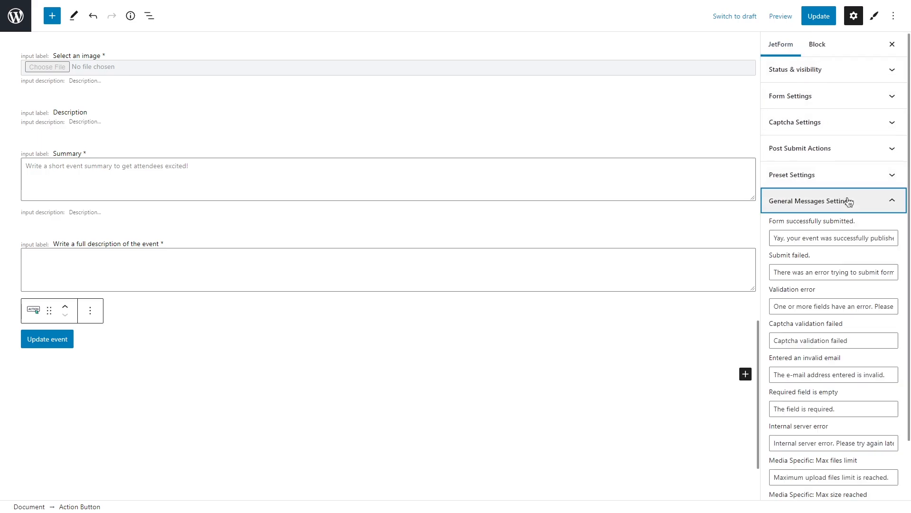
{"action": "scroll", "coordinate": [839, 190], "scroll_direction": "down", "scroll_amount": 2}
{"action": "left_click_drag", "start_coordinate": [820, 172], "coordinate": [771, 170]}
{"action": "type", "text": "Event"}
{"action": "left_click_drag", "start_coordinate": [881, 171], "coordinate": [841, 171]}
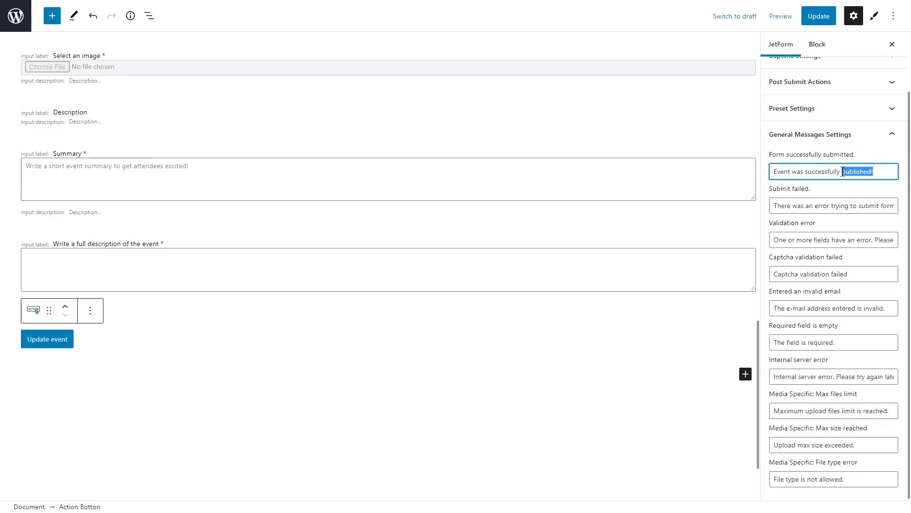
{"action": "type", "text": "updated."}
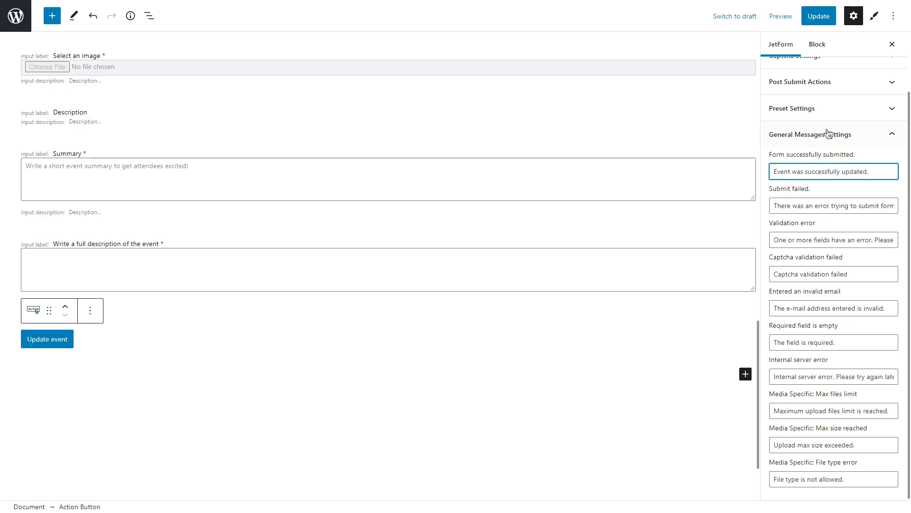
{"action": "left_click", "coordinate": [815, 17]}
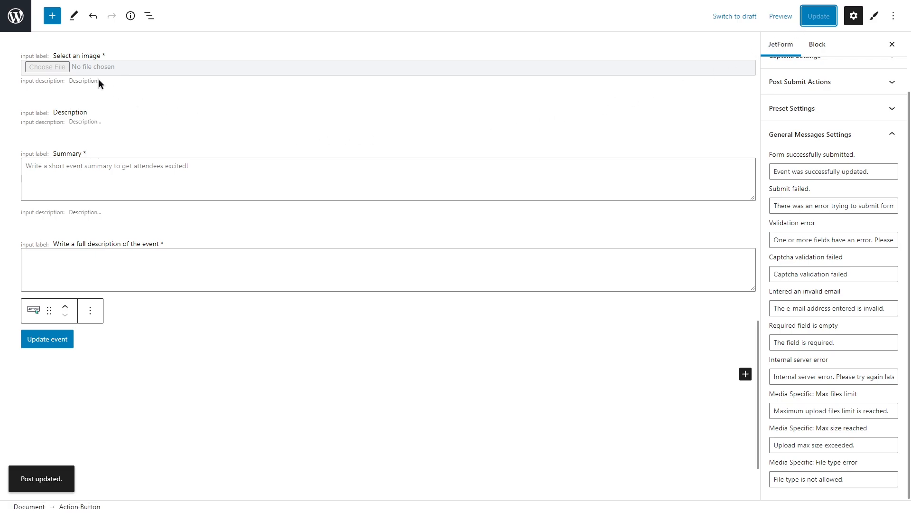
Open the saved Add Post template in Elementor and show the settings of its Profile Menu widget
{"action": "left_click", "coordinate": [18, 22]}
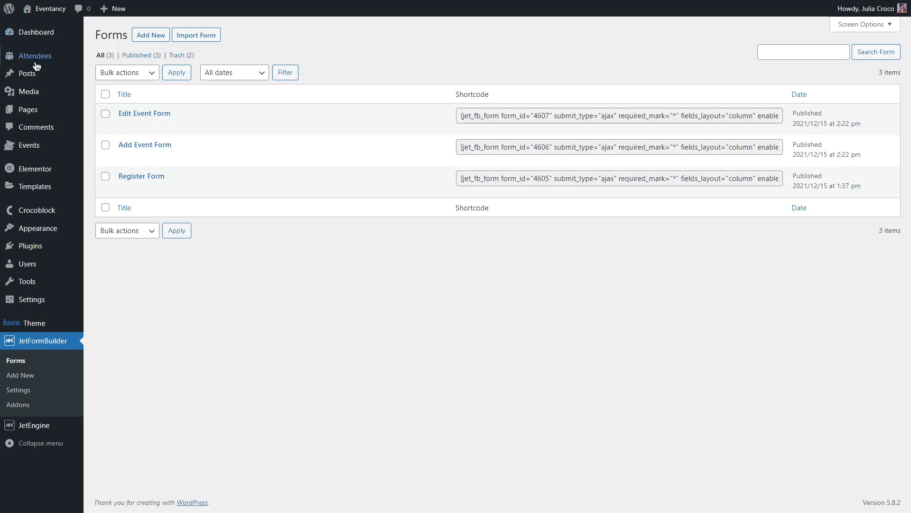
{"action": "mouse_move", "coordinate": [53, 187]}
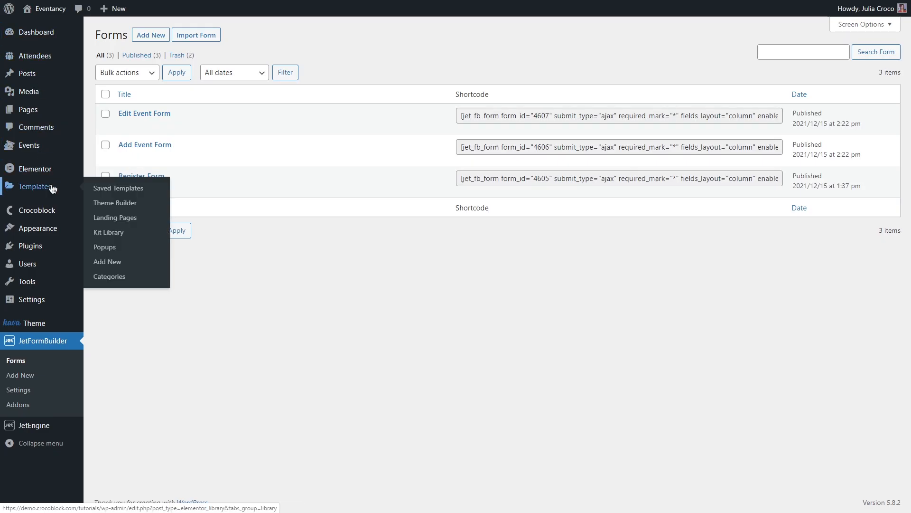
{"action": "left_click", "coordinate": [150, 190]}
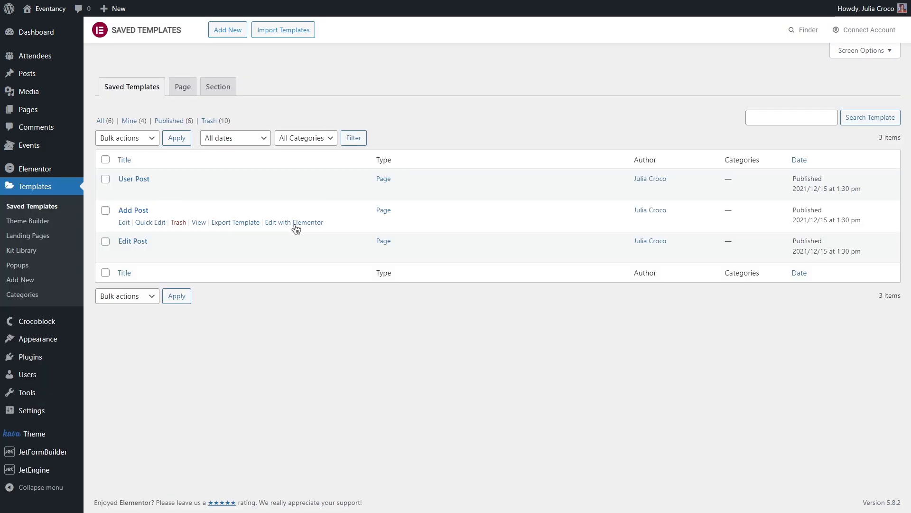
{"action": "left_click", "coordinate": [296, 223]}
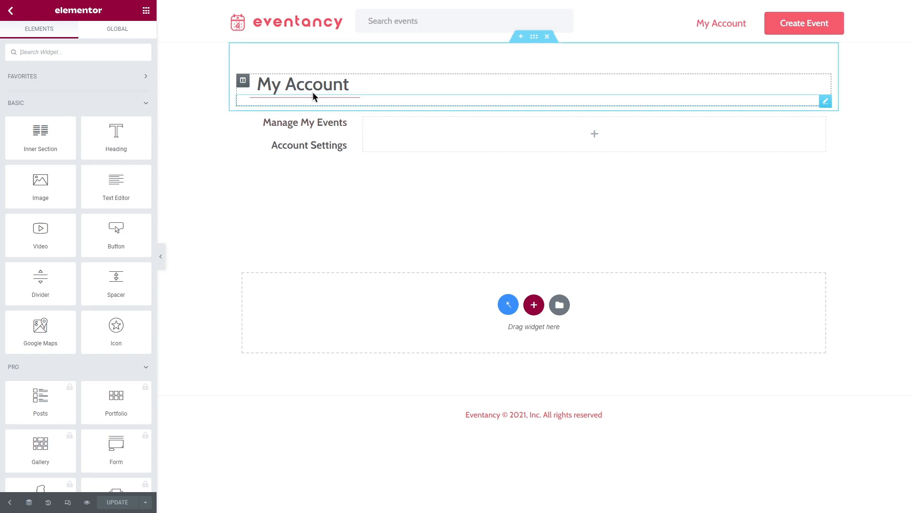
{"action": "left_click", "coordinate": [350, 120]}
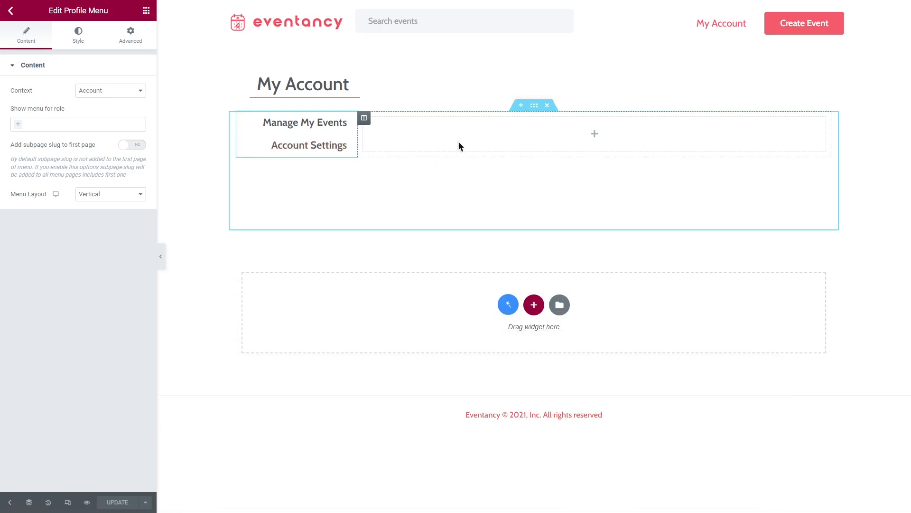
Add a JetForm widget to the empty column beside the profile menu and choose Add Event Form for it
{"action": "left_click", "coordinate": [147, 11]}
{"action": "left_click", "coordinate": [89, 54]}
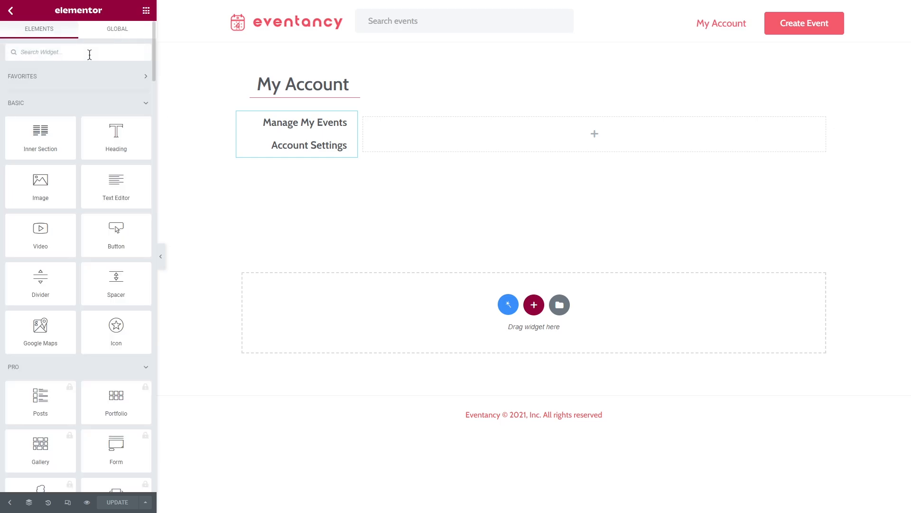
{"action": "type", "text": "jetform"}
{"action": "left_click_drag", "start_coordinate": [41, 88], "coordinate": [548, 149]}
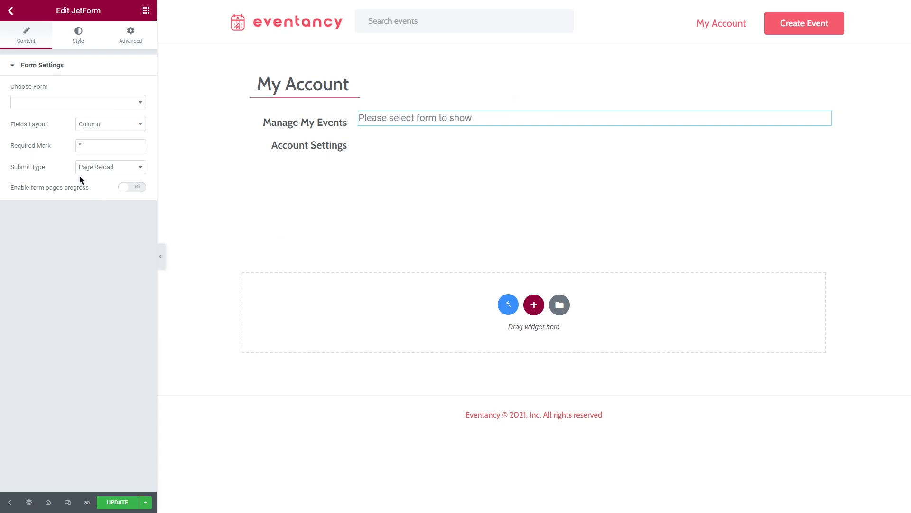
{"action": "left_click", "coordinate": [60, 102]}
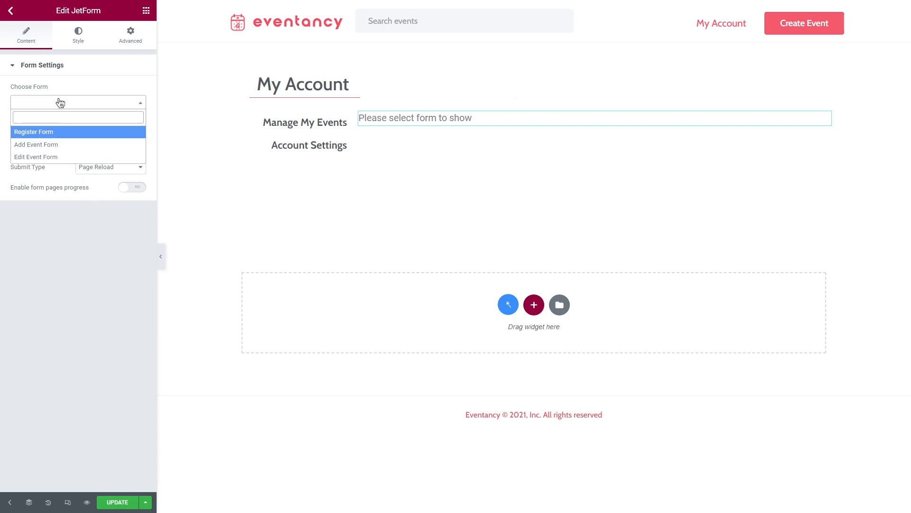
{"action": "left_click", "coordinate": [77, 147]}
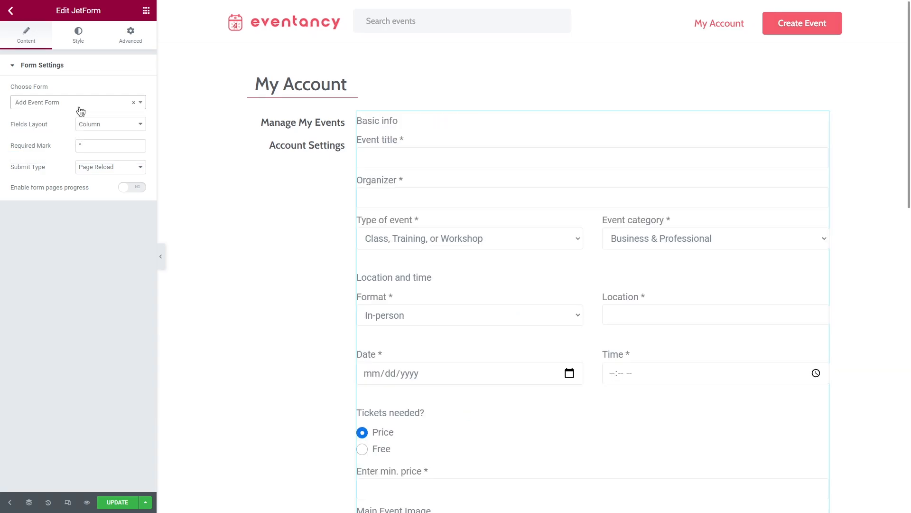
Style the form's rows with a gap before of 6 and a gap after of 11
{"action": "left_click", "coordinate": [85, 36]}
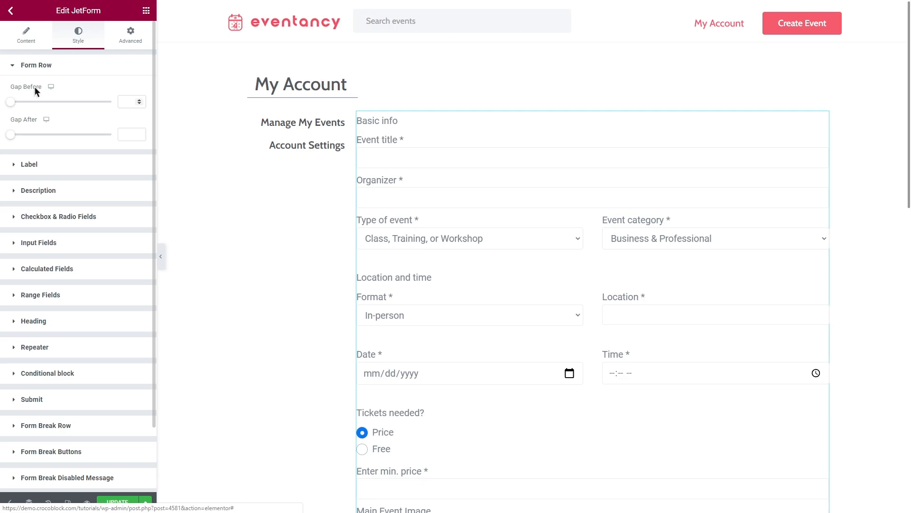
{"action": "left_click_drag", "start_coordinate": [11, 101], "coordinate": [17, 102]}
{"action": "left_click_drag", "start_coordinate": [11, 134], "coordinate": [20, 134]}
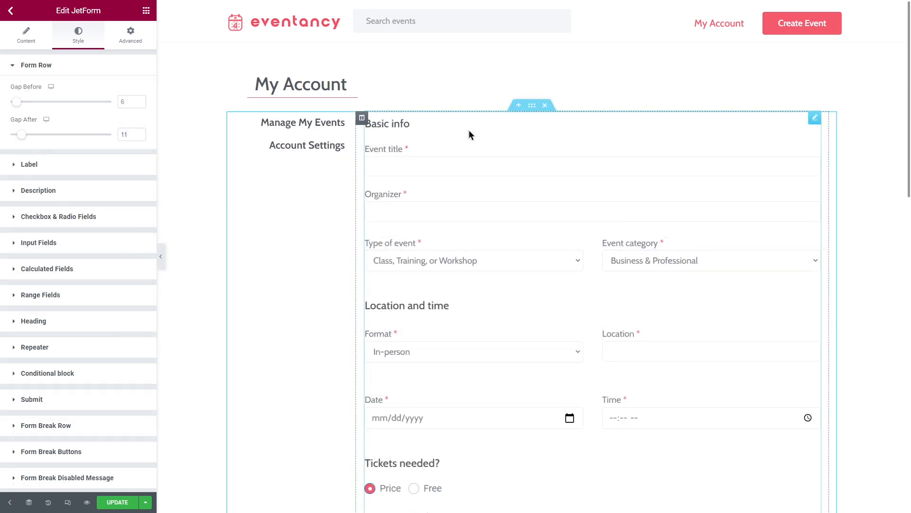
Review the event form in the template and on the website's Create Event page
{"action": "scroll", "coordinate": [469, 133], "scroll_direction": "down", "scroll_amount": 10}
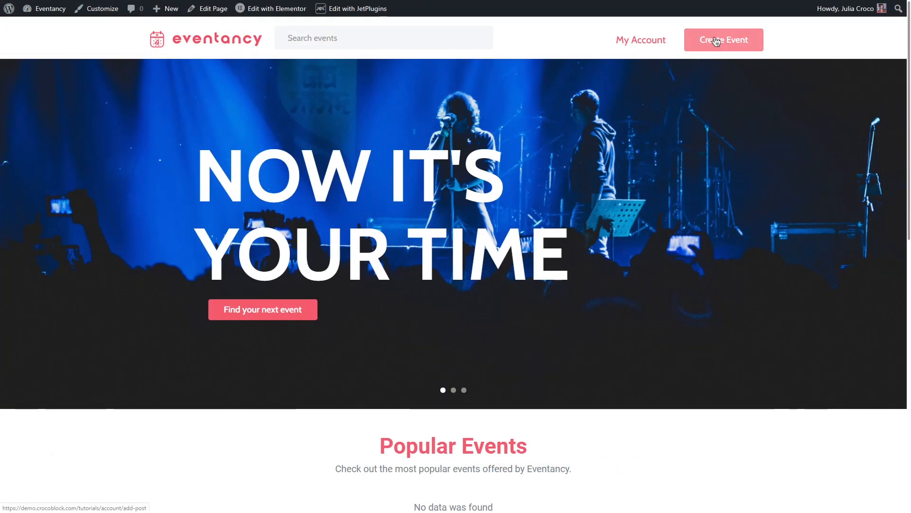
{"action": "left_click", "coordinate": [717, 42]}
{"action": "middle_click", "coordinate": [763, 127]}
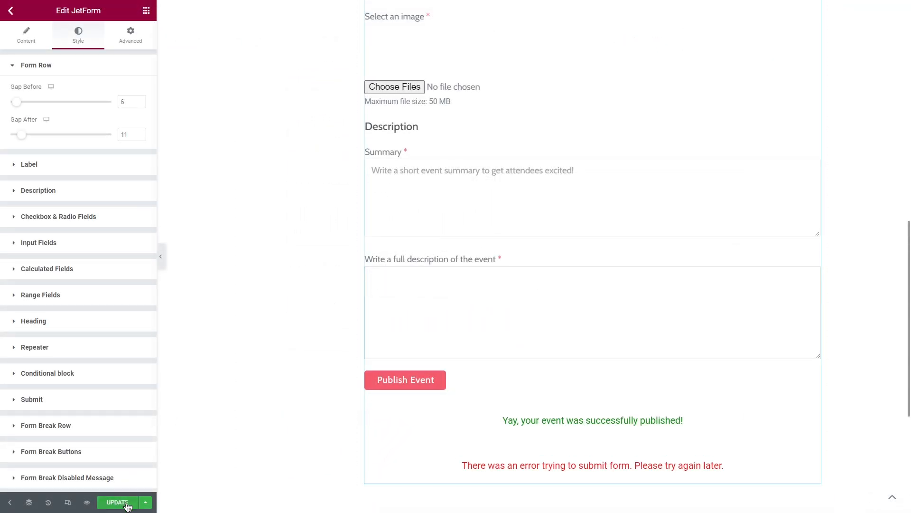
Save the Add Post template, exit to the dashboard and open the saved Edit Post template in Elementor
{"action": "left_click", "coordinate": [127, 506]}
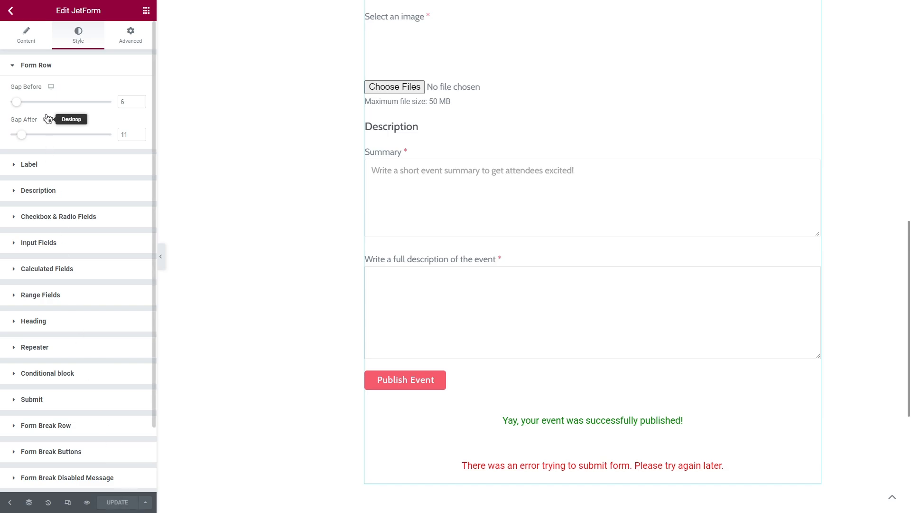
{"action": "left_click", "coordinate": [13, 12]}
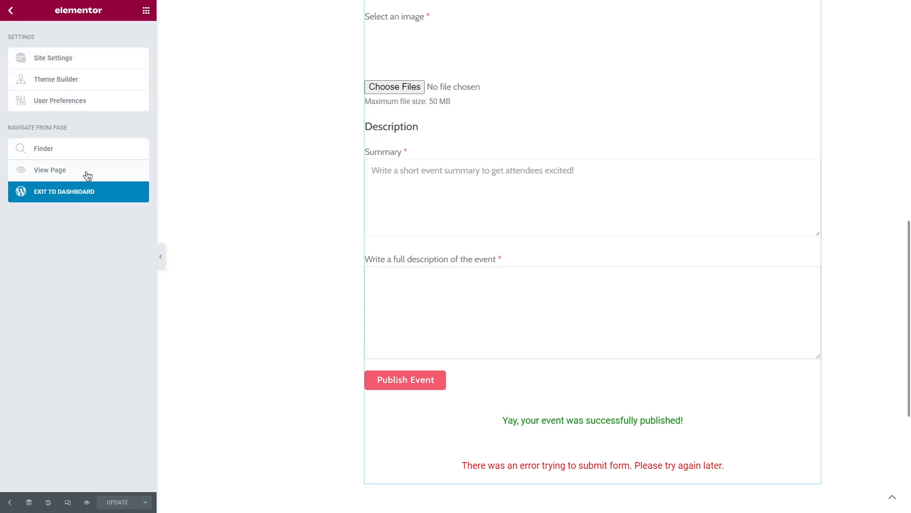
{"action": "right_click", "coordinate": [93, 192]}
{"action": "left_click", "coordinate": [103, 200]}
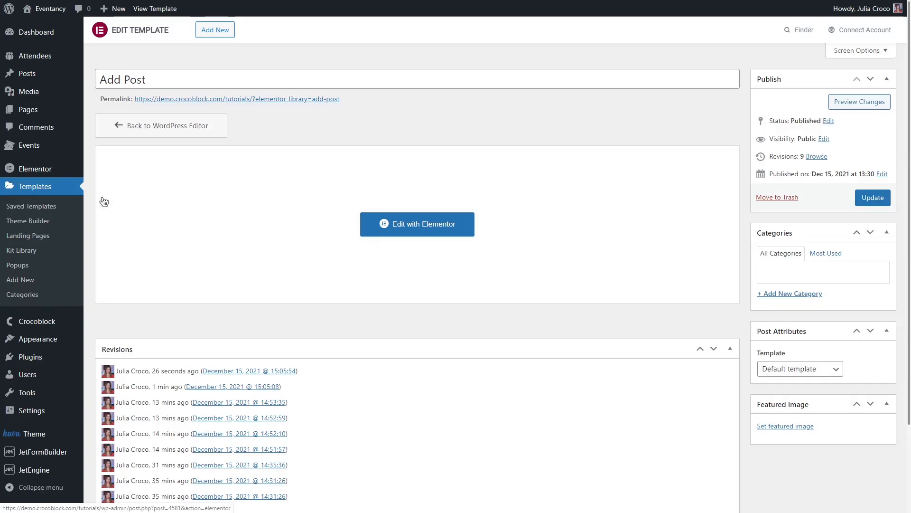
{"action": "left_click", "coordinate": [64, 207]}
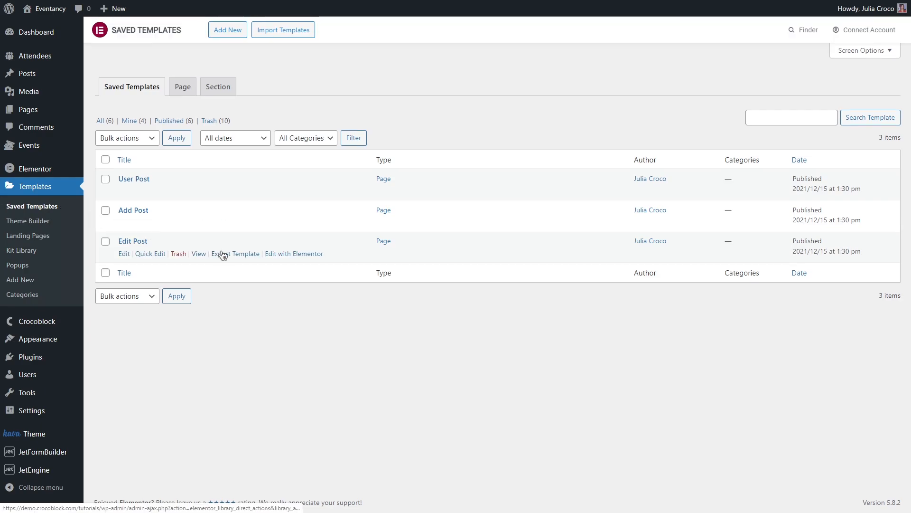
{"action": "left_click", "coordinate": [299, 255]}
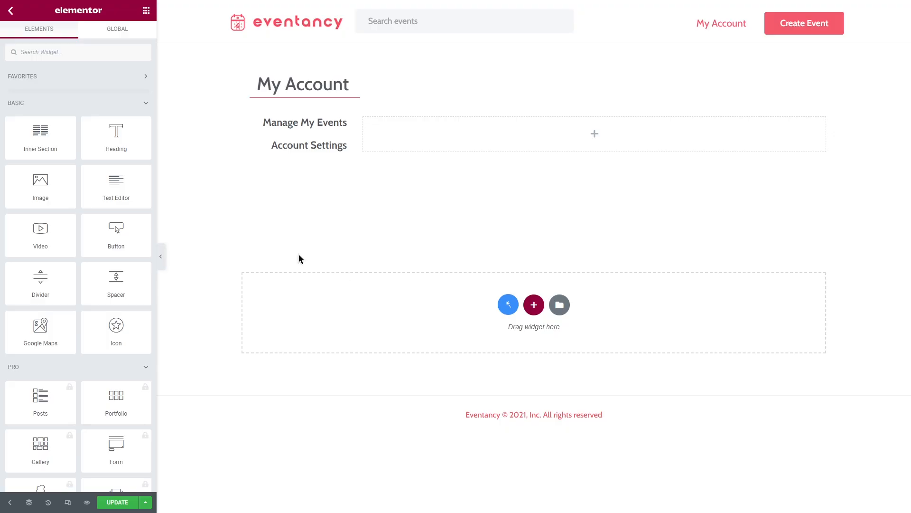
Add a JetForm widget to the empty column beside the profile menu and choose Edit Event Form for it
{"action": "type", "text": "jetform"}
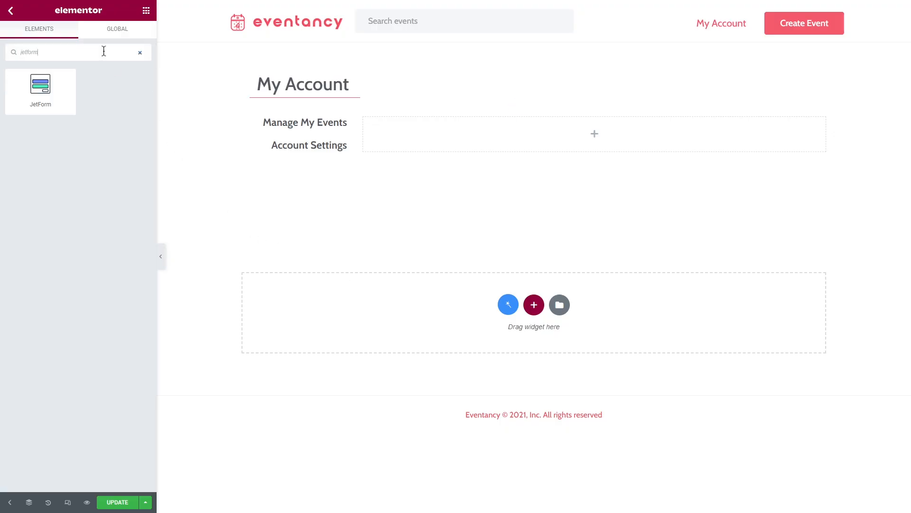
{"action": "left_click_drag", "start_coordinate": [40, 93], "coordinate": [515, 149]}
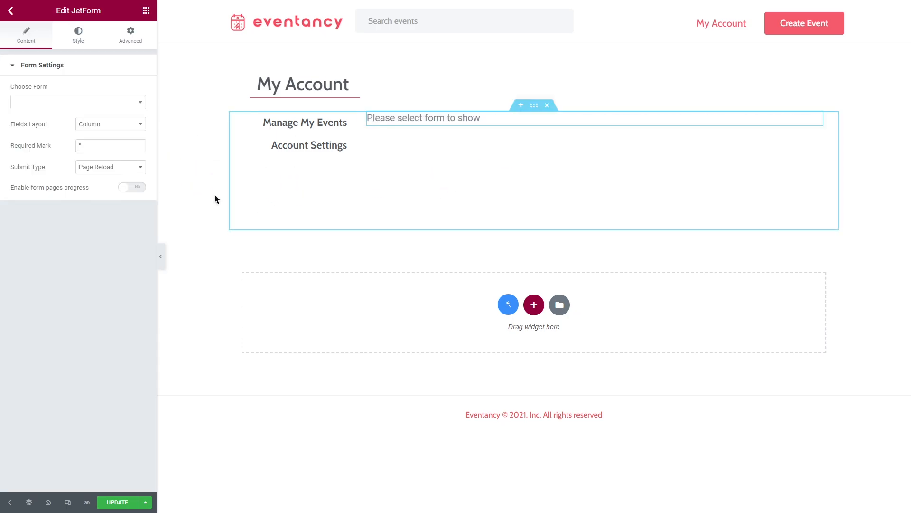
{"action": "left_click", "coordinate": [74, 102]}
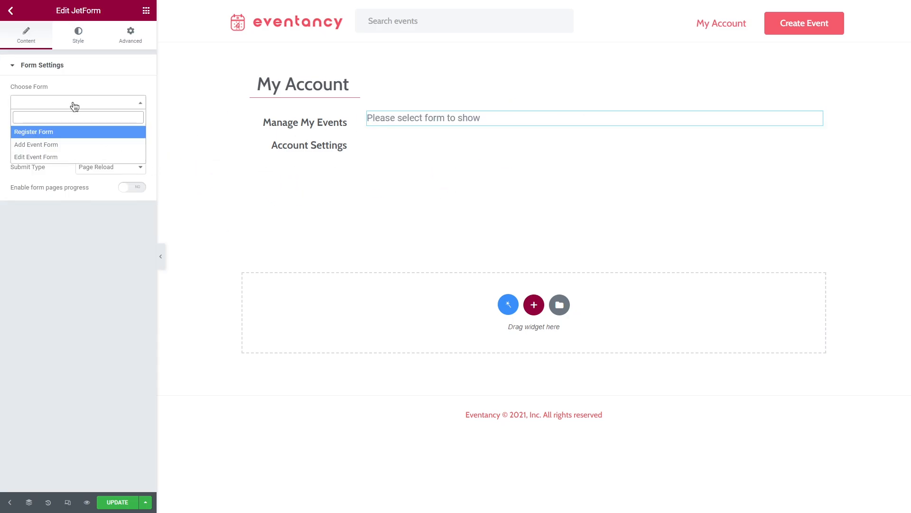
{"action": "left_click", "coordinate": [83, 158]}
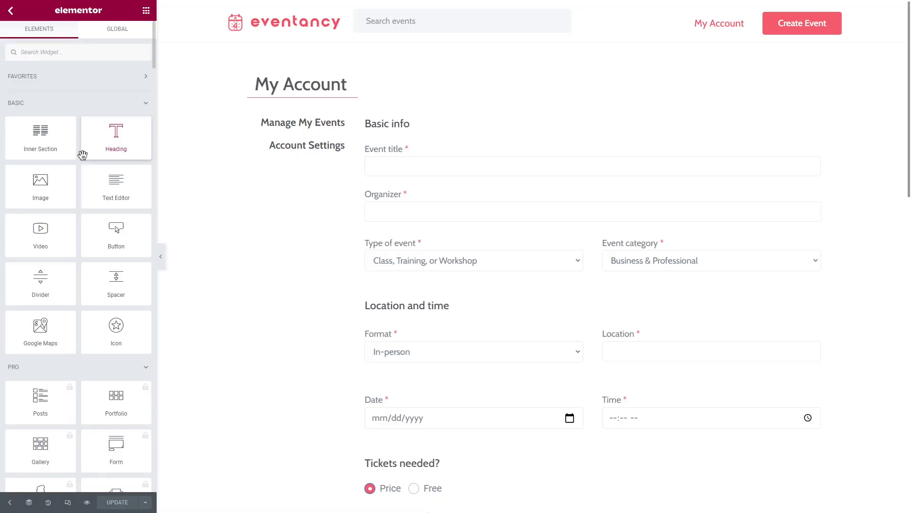
Copy the styled form from the Add Post template and paste its style onto the Edit Event Form widget
{"action": "right_click", "coordinate": [469, 194]}
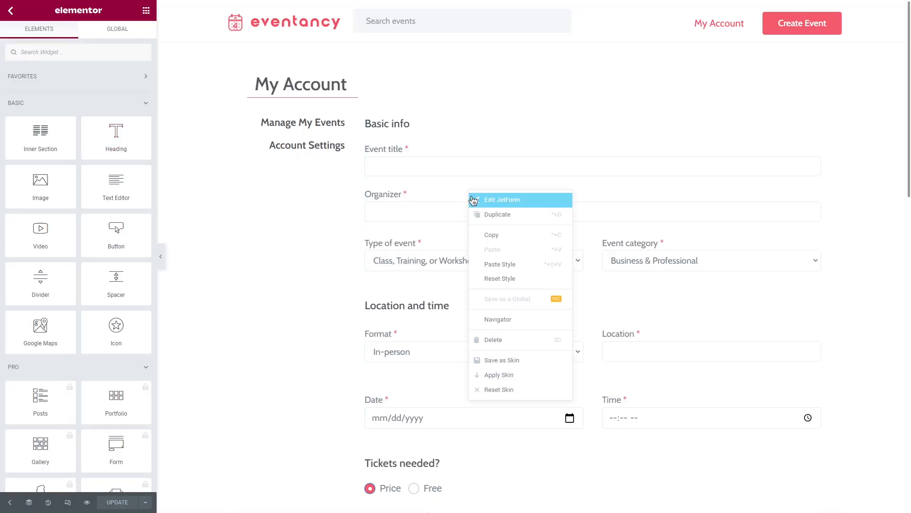
{"action": "left_click", "coordinate": [496, 234]}
{"action": "left_click", "coordinate": [497, 232]}
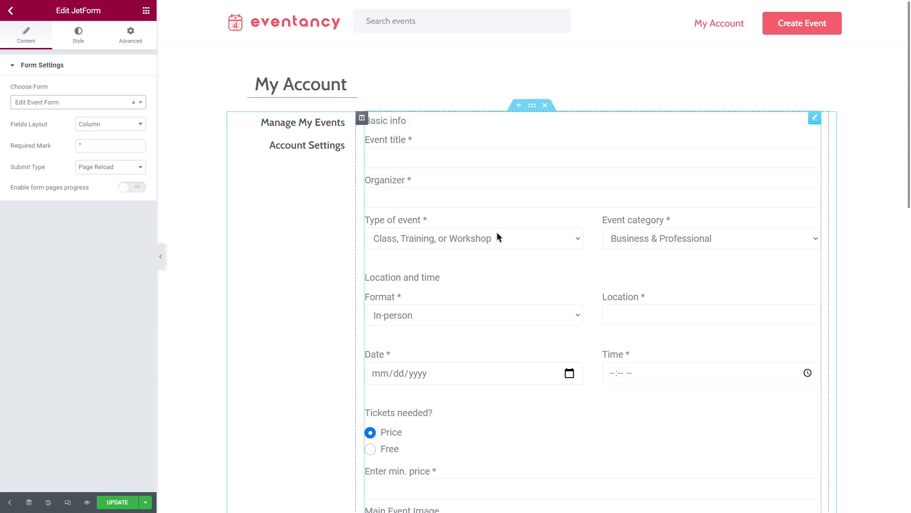
{"action": "right_click", "coordinate": [508, 184]}
{"action": "left_click", "coordinate": [541, 257]}
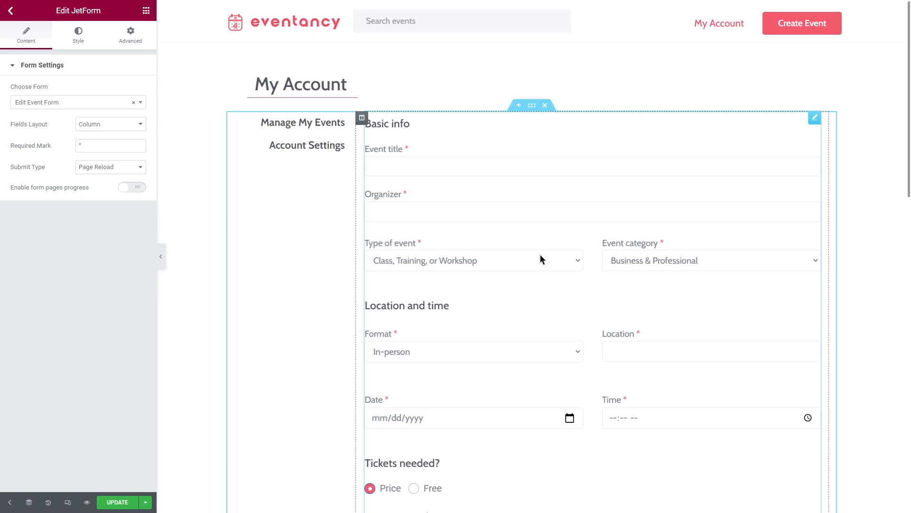
Save the Edit Post template, exit to the dashboard and open the User Posts Item listing in Elementor
{"action": "left_click", "coordinate": [127, 504]}
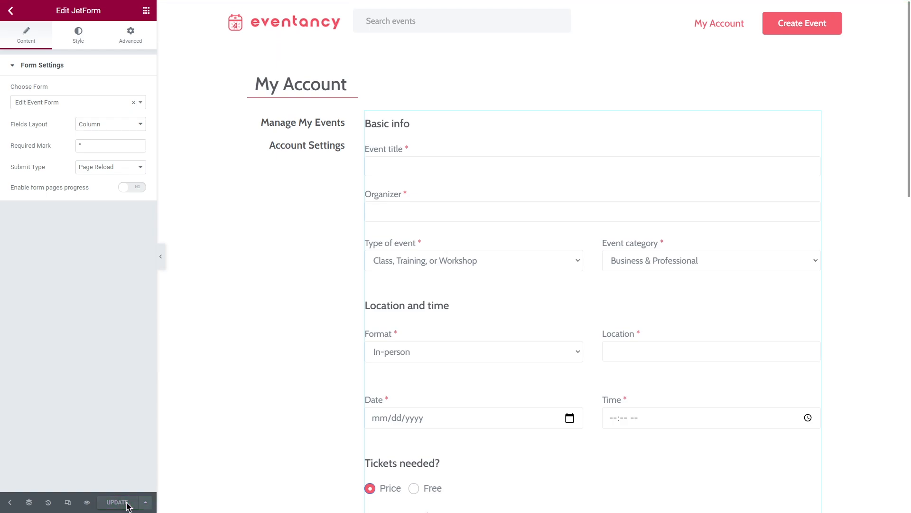
{"action": "left_click", "coordinate": [12, 10]}
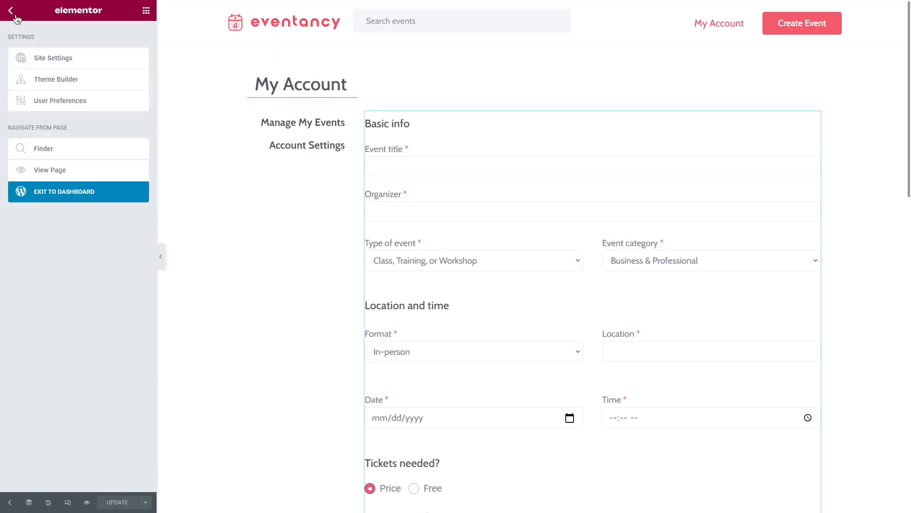
{"action": "left_click", "coordinate": [104, 193]}
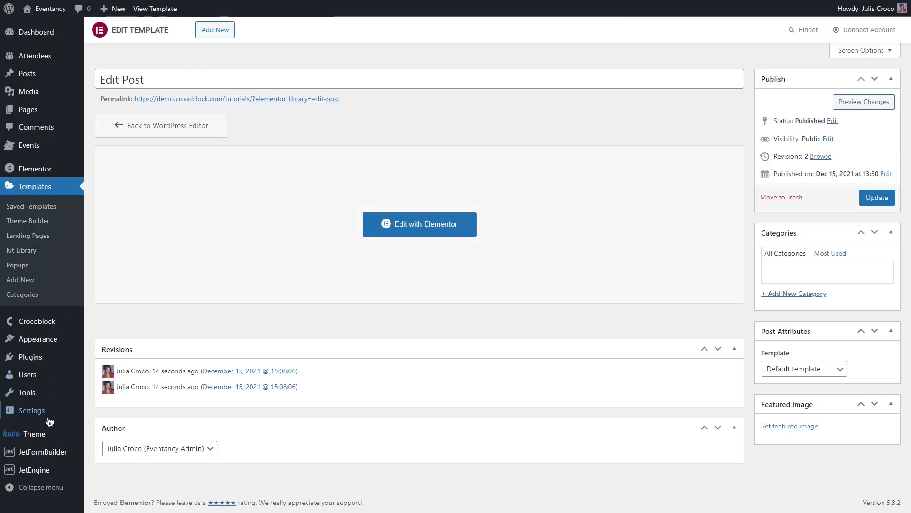
{"action": "mouse_move", "coordinate": [46, 474]}
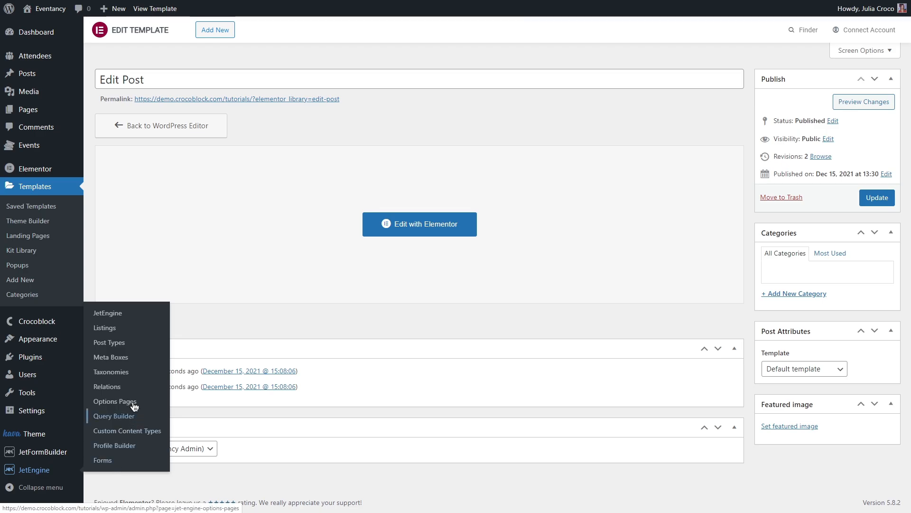
{"action": "left_click", "coordinate": [136, 330]}
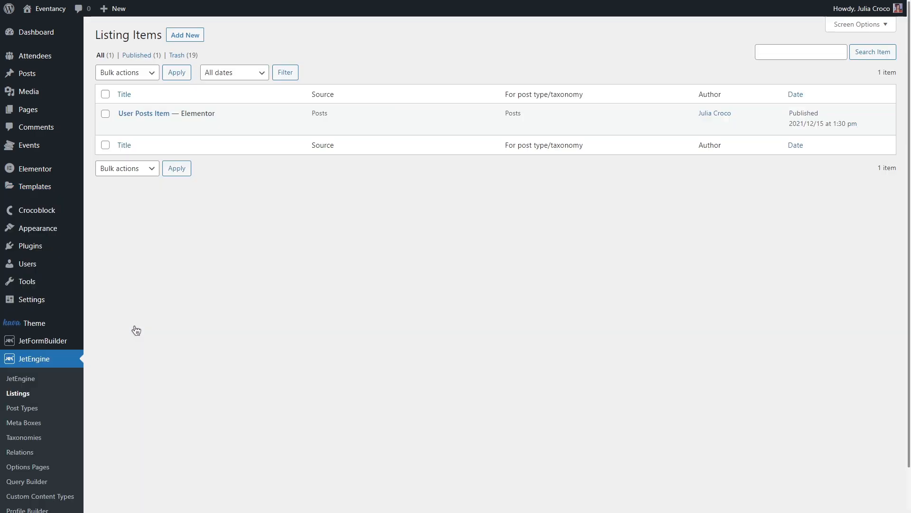
{"action": "mouse_move", "coordinate": [259, 132]}
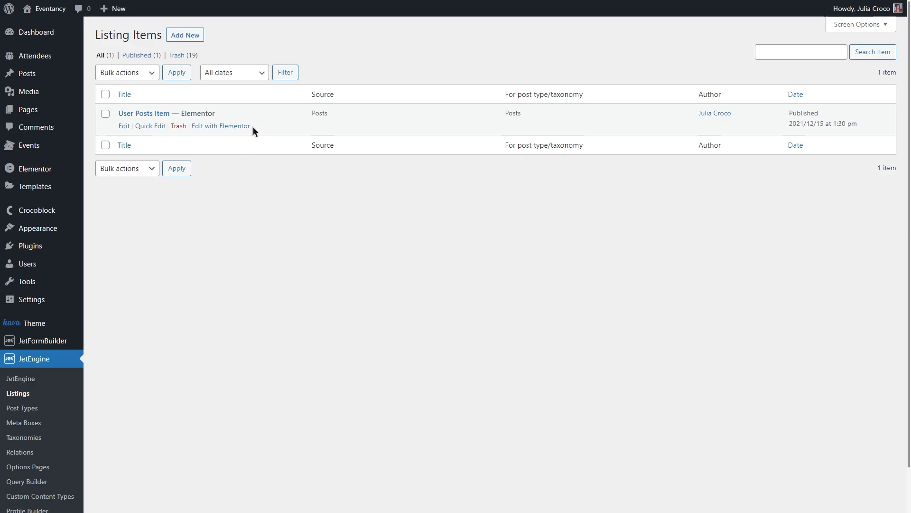
{"action": "left_click", "coordinate": [222, 127]}
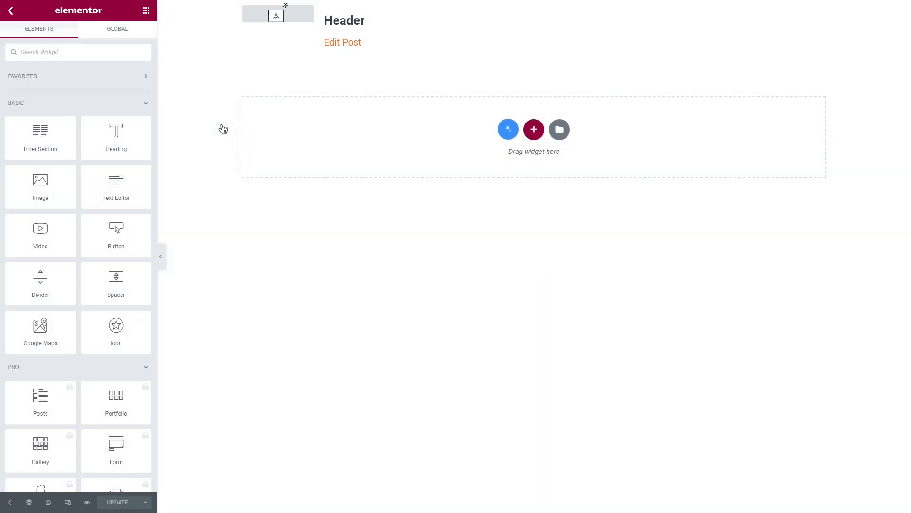
Set the listing's post type to Events with Posts as the source, save it and reload the editor
{"action": "left_click", "coordinate": [10, 502]}
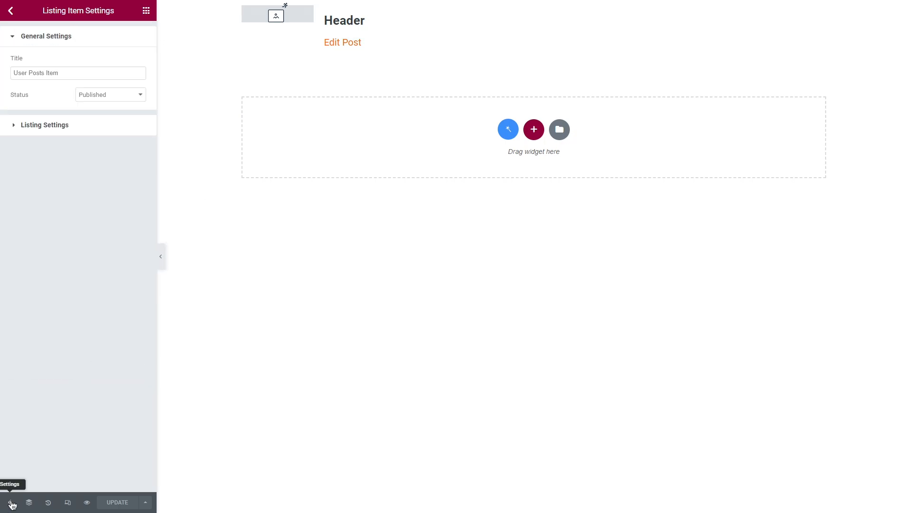
{"action": "left_click", "coordinate": [94, 125]}
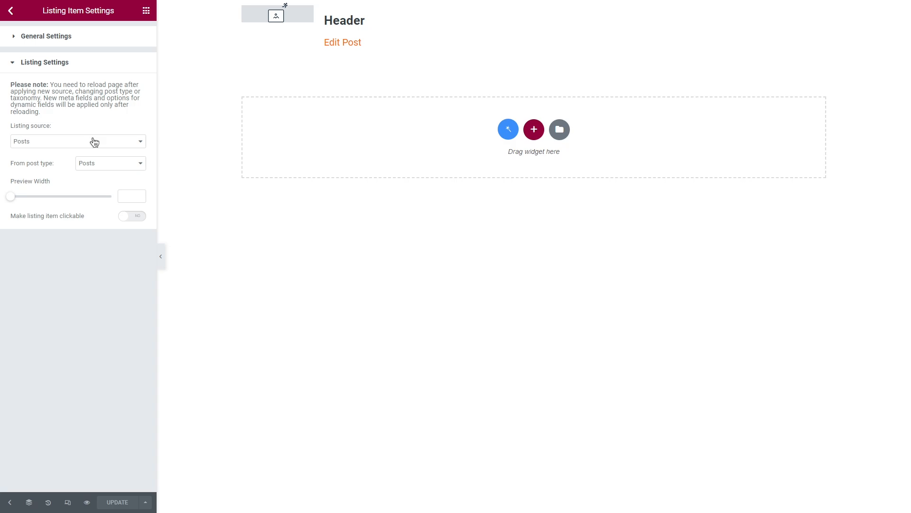
{"action": "left_click", "coordinate": [106, 163]}
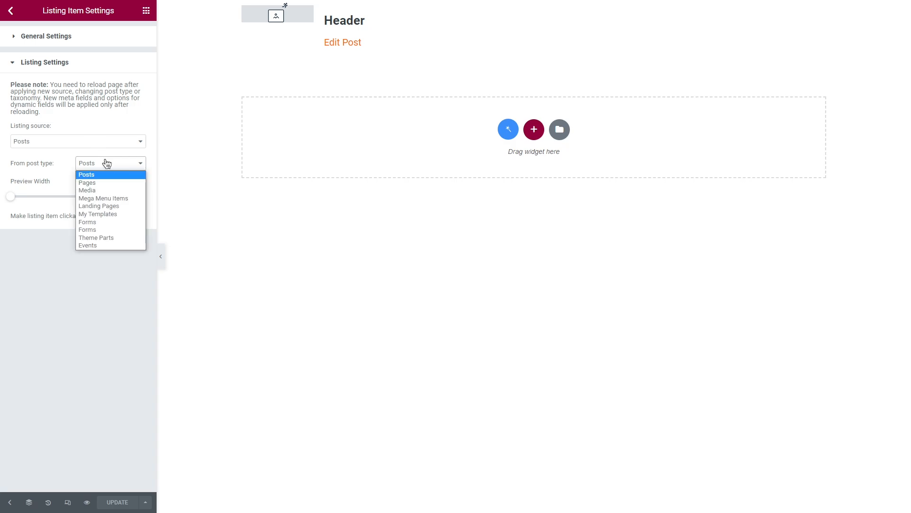
{"action": "left_click", "coordinate": [117, 245]}
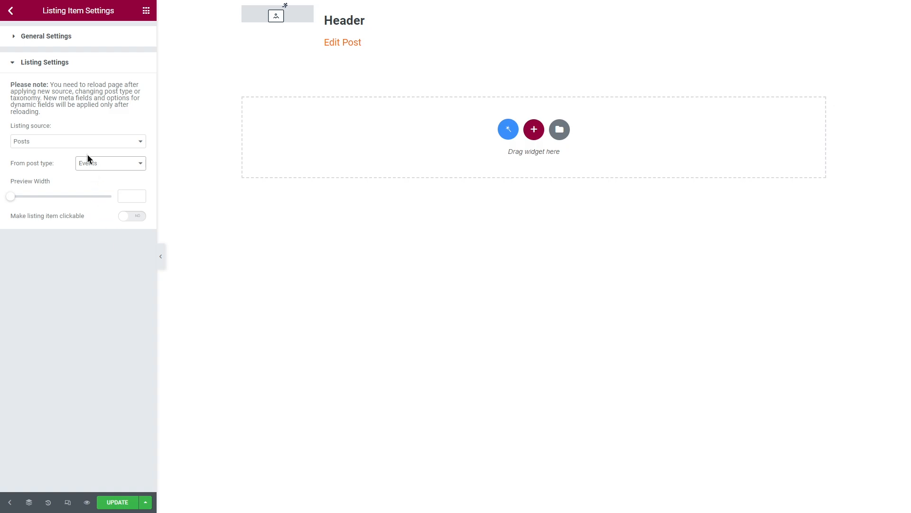
{"action": "left_click", "coordinate": [84, 141]}
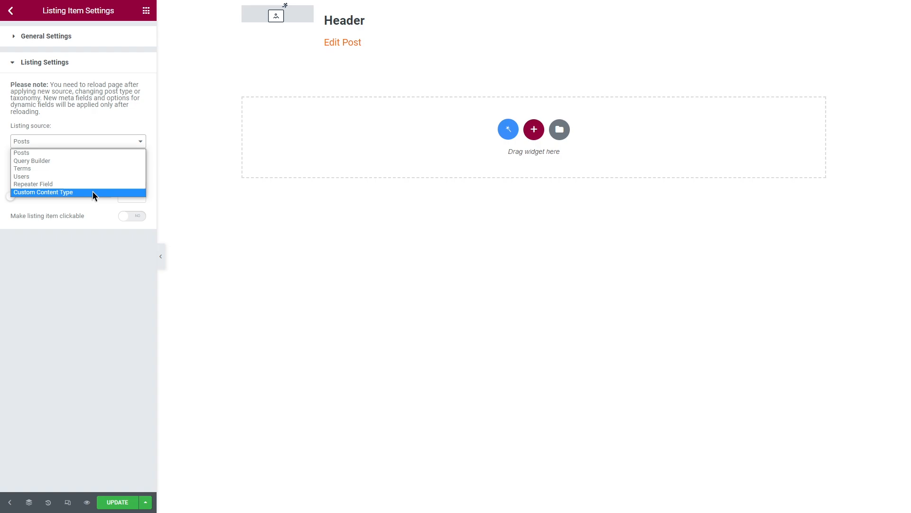
{"action": "left_click", "coordinate": [91, 141]}
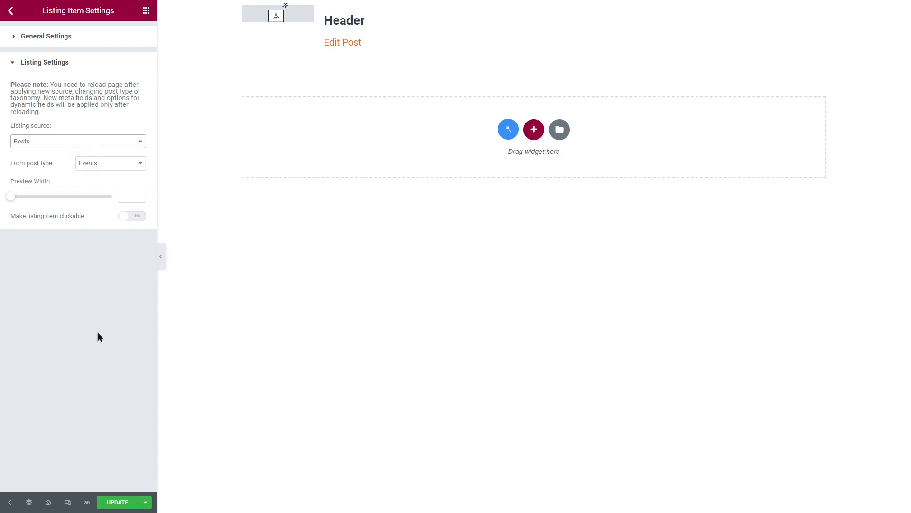
{"action": "left_click", "coordinate": [126, 502]}
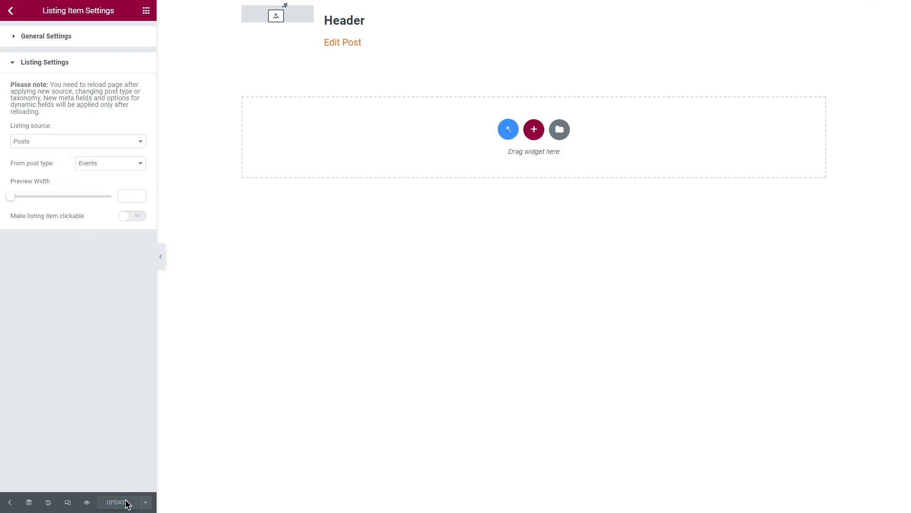
{"action": "key", "text": "F5"}
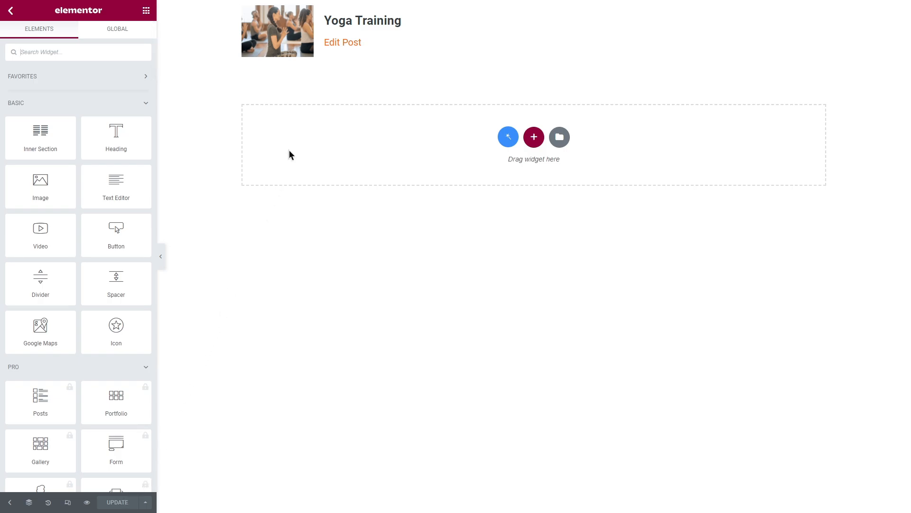
Widen the image column of the listing item and delete the Edit Post link under the title
{"action": "left_click_drag", "start_coordinate": [319, 53], "coordinate": [438, 66]}
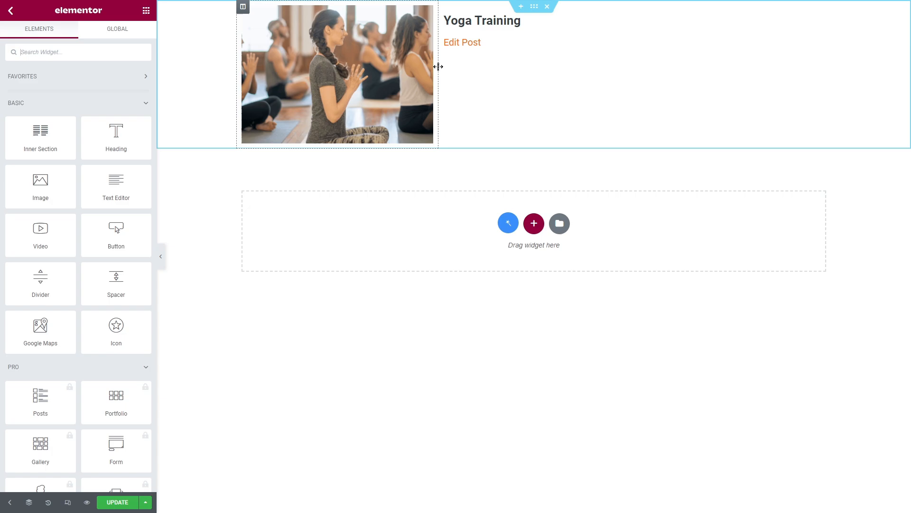
{"action": "left_click", "coordinate": [388, 67]}
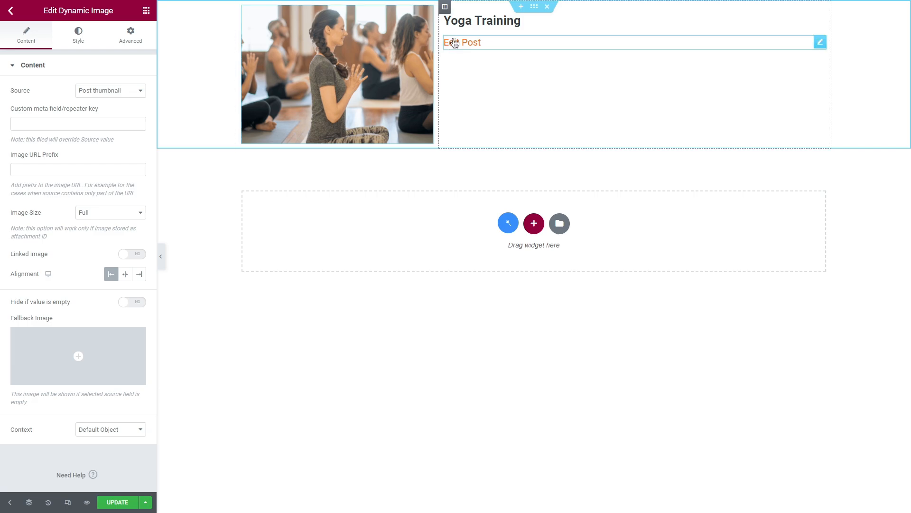
{"action": "left_click", "coordinate": [488, 23]}
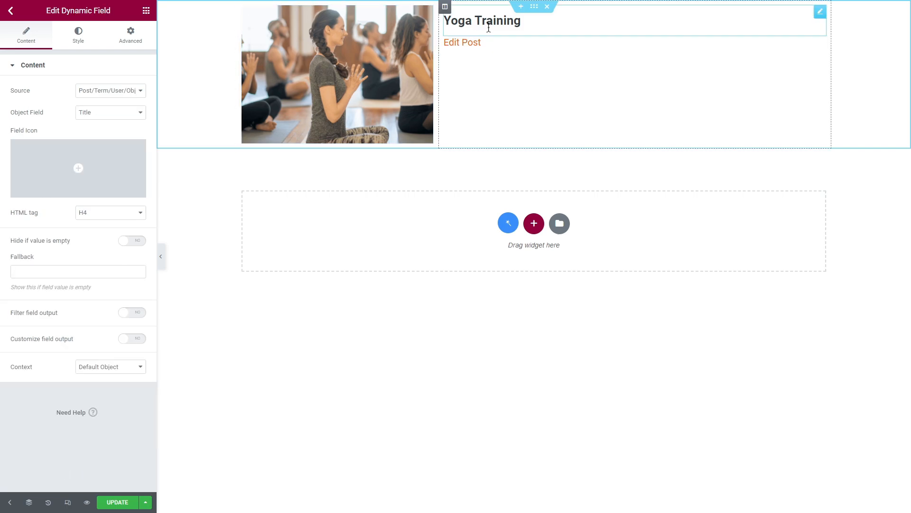
{"action": "right_click", "coordinate": [489, 42]}
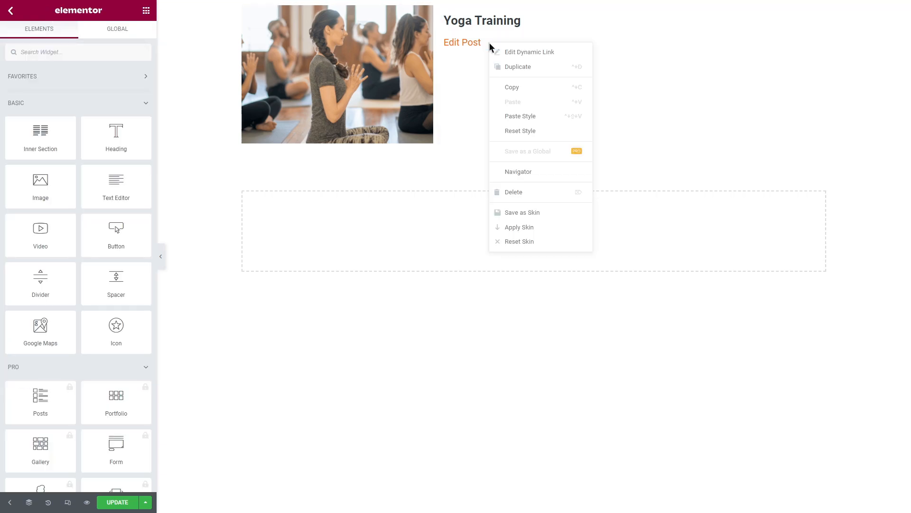
{"action": "left_click", "coordinate": [524, 192]}
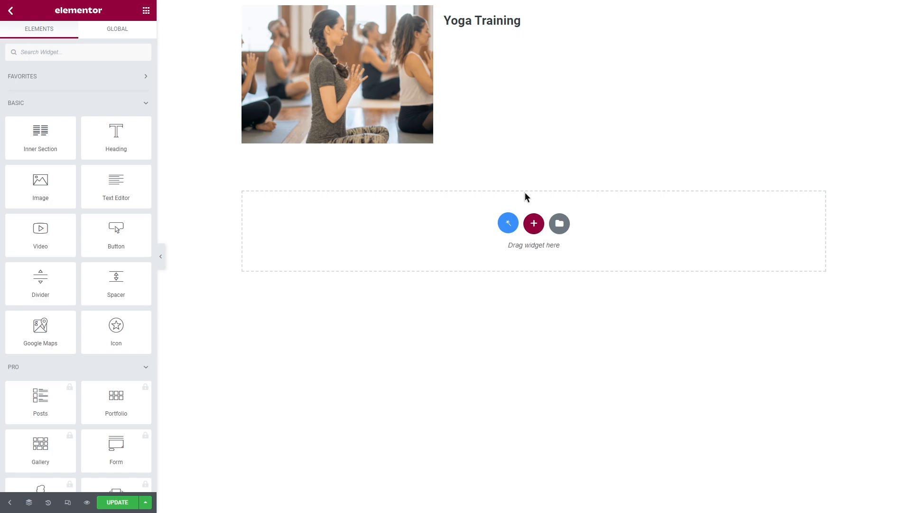
Add a Dynamic Terms widget below the event title and set its taxonomy to Format
{"action": "left_click", "coordinate": [67, 51]}
{"action": "type", "text": "dynamic"}
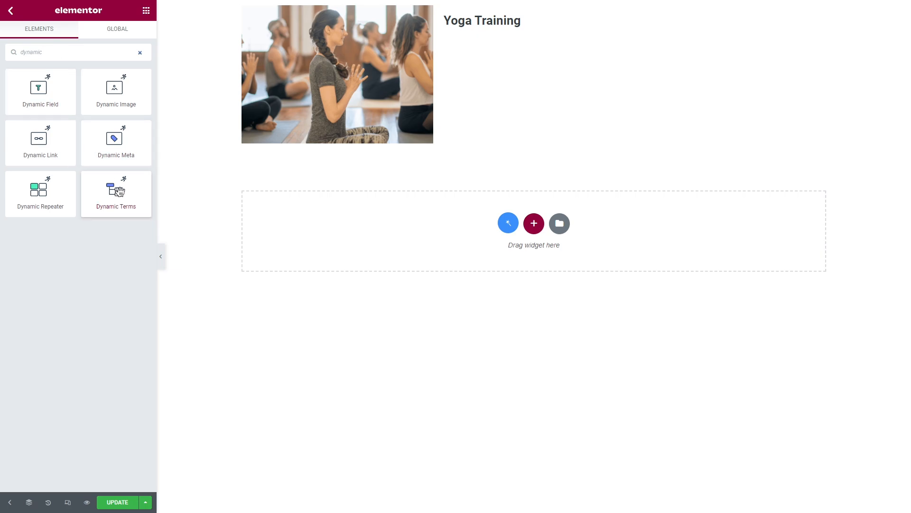
{"action": "left_click_drag", "start_coordinate": [116, 192], "coordinate": [515, 35]}
{"action": "left_click", "coordinate": [107, 91]}
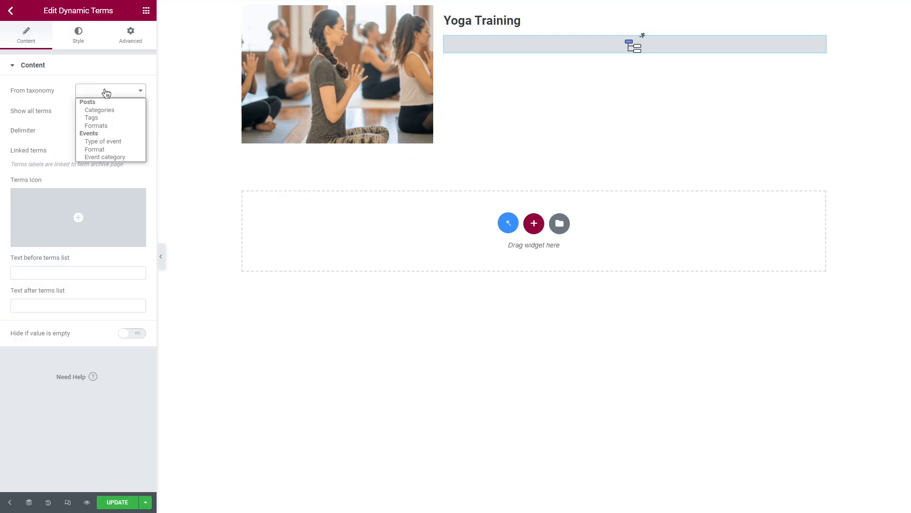
{"action": "left_click", "coordinate": [116, 149]}
Add a Dynamic Field below the format term that shows the Location meta field from Meta Data
{"action": "left_click", "coordinate": [146, 10]}
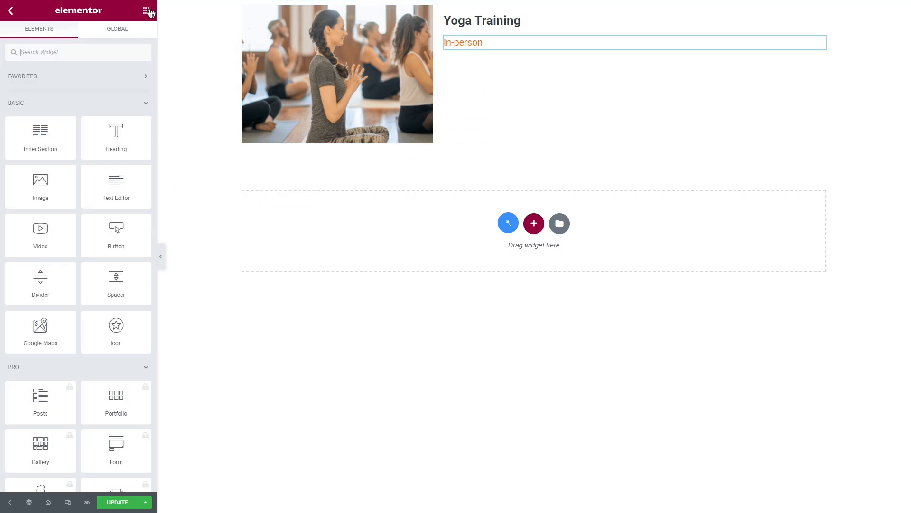
{"action": "left_click", "coordinate": [90, 51]}
{"action": "type", "text": "dyna"}
{"action": "left_click_drag", "start_coordinate": [41, 90], "coordinate": [546, 48]}
{"action": "left_click", "coordinate": [126, 90]}
{"action": "left_click", "coordinate": [109, 109]}
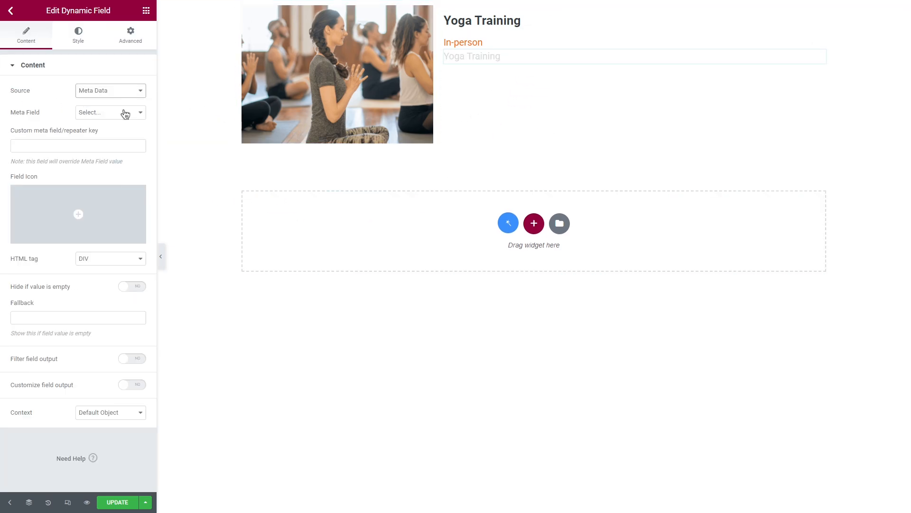
{"action": "left_click", "coordinate": [122, 112]}
{"action": "left_click", "coordinate": [118, 122]}
Add a Dynamic Field below the location that shows the Date meta field from Meta Data
{"action": "left_click", "coordinate": [147, 10]}
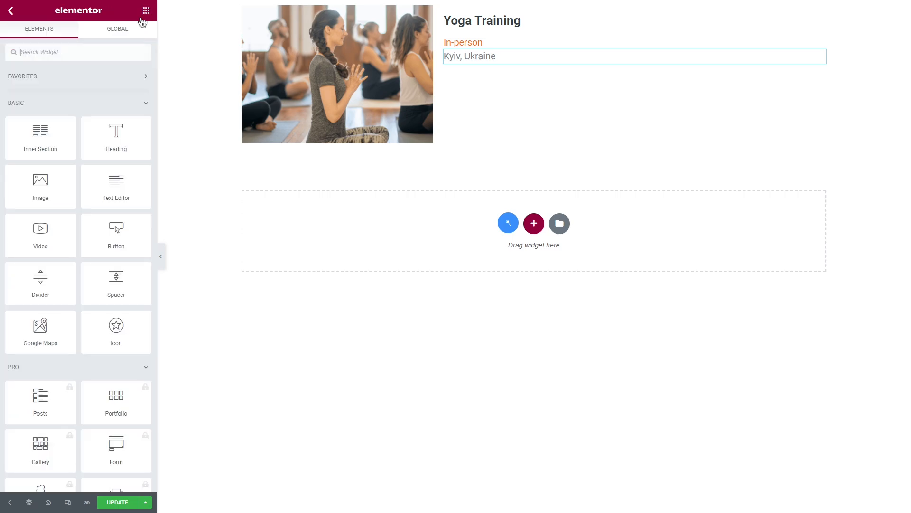
{"action": "left_click", "coordinate": [104, 52]}
{"action": "type", "text": "dyna"}
{"action": "left_click_drag", "start_coordinate": [50, 96], "coordinate": [536, 64]}
{"action": "left_click", "coordinate": [123, 90]}
{"action": "left_click", "coordinate": [121, 110]}
{"action": "left_click", "coordinate": [109, 112]}
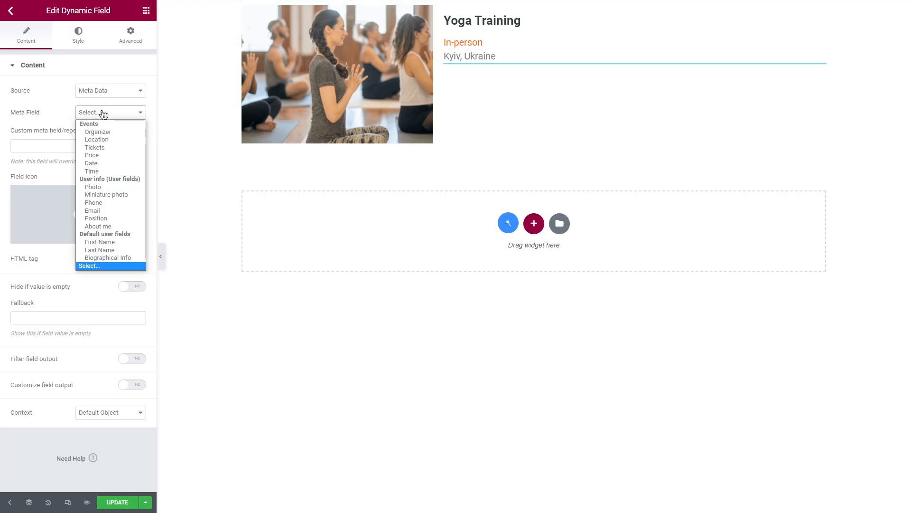
{"action": "left_click", "coordinate": [107, 160]}
Add a Dynamic Field below the date that shows the Time meta field from Meta Data
{"action": "left_click", "coordinate": [147, 11]}
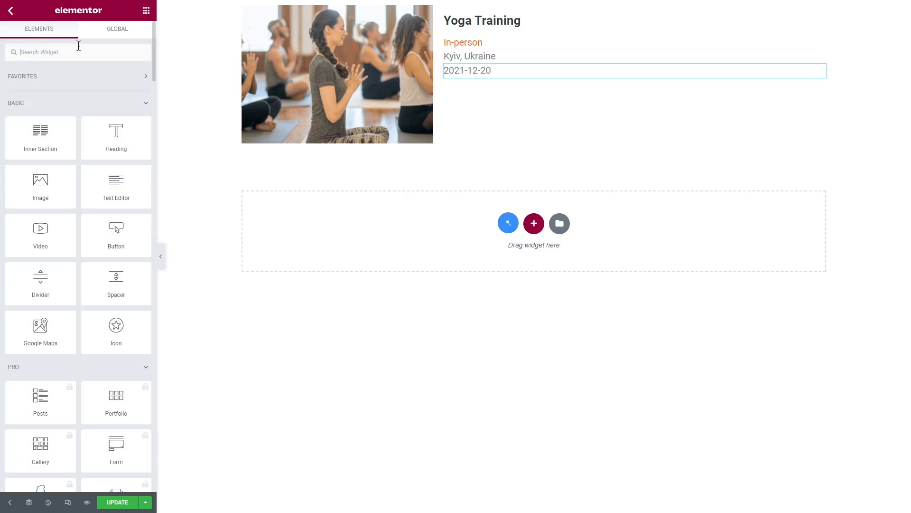
{"action": "left_click", "coordinate": [67, 52]}
{"action": "type", "text": "dynamic"}
{"action": "left_click_drag", "start_coordinate": [40, 90], "coordinate": [522, 76]}
{"action": "left_click", "coordinate": [115, 90]}
{"action": "left_click", "coordinate": [117, 112]}
{"action": "left_click", "coordinate": [117, 113]}
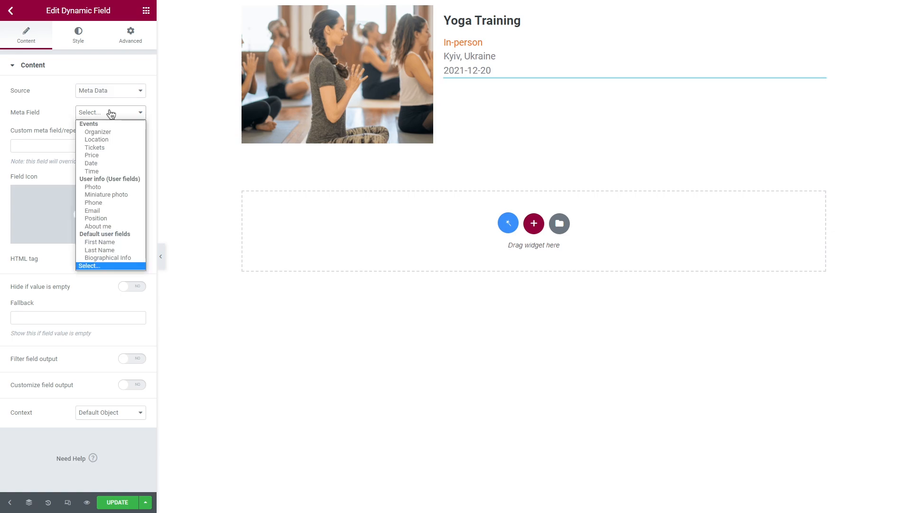
{"action": "left_click", "coordinate": [98, 170]}
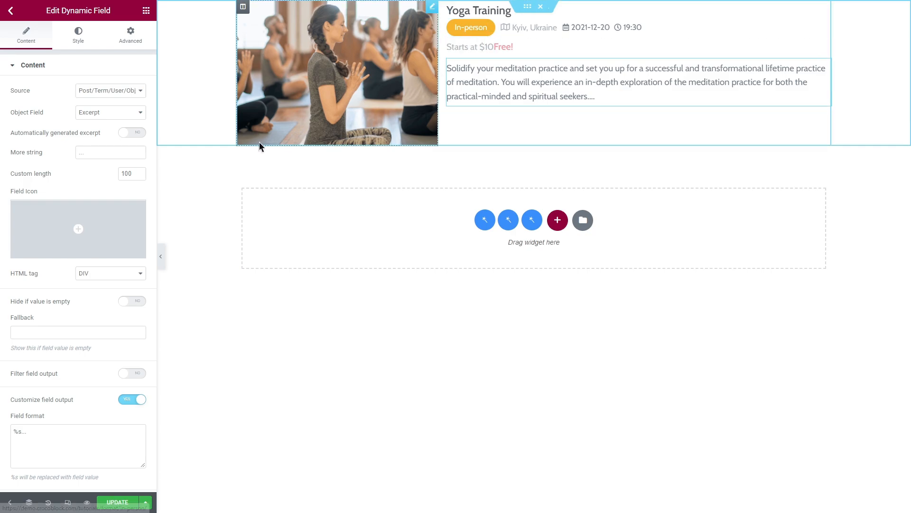
Add a Dynamic Link widget below the event's image and details, with Profile Page as source and Edit Post as the linked page
{"action": "left_click", "coordinate": [145, 11]}
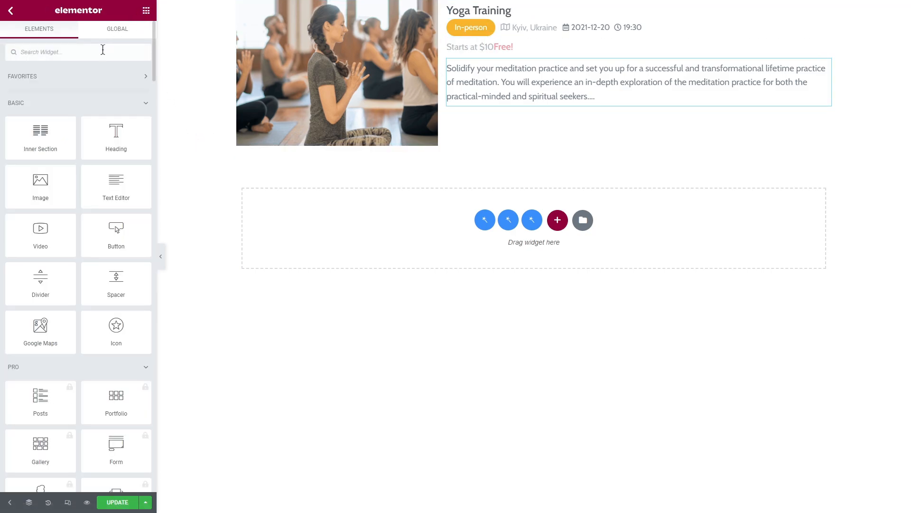
{"action": "type", "text": "dynamic"}
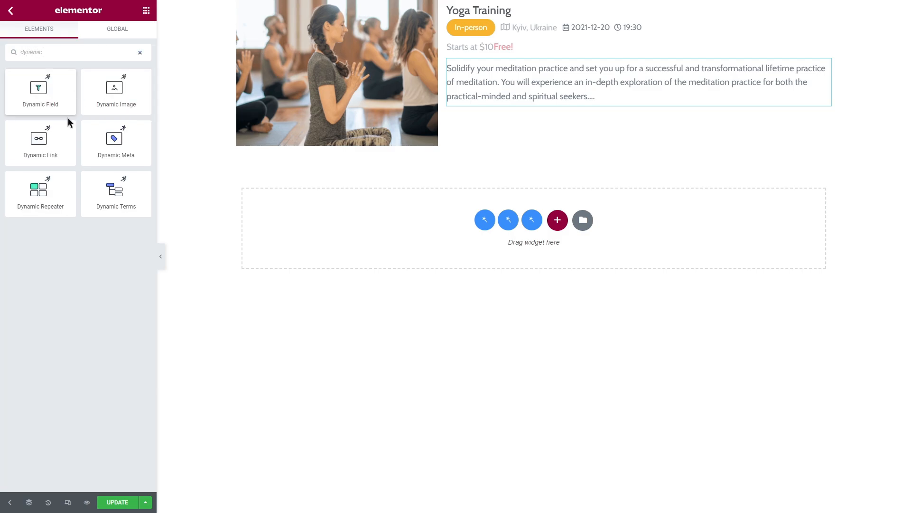
{"action": "left_click_drag", "start_coordinate": [55, 143], "coordinate": [543, 124]}
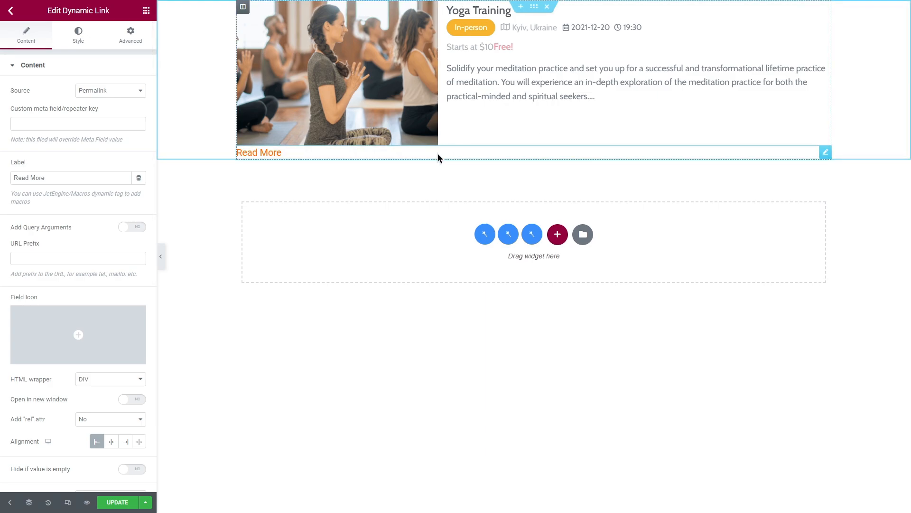
{"action": "left_click", "coordinate": [120, 91]}
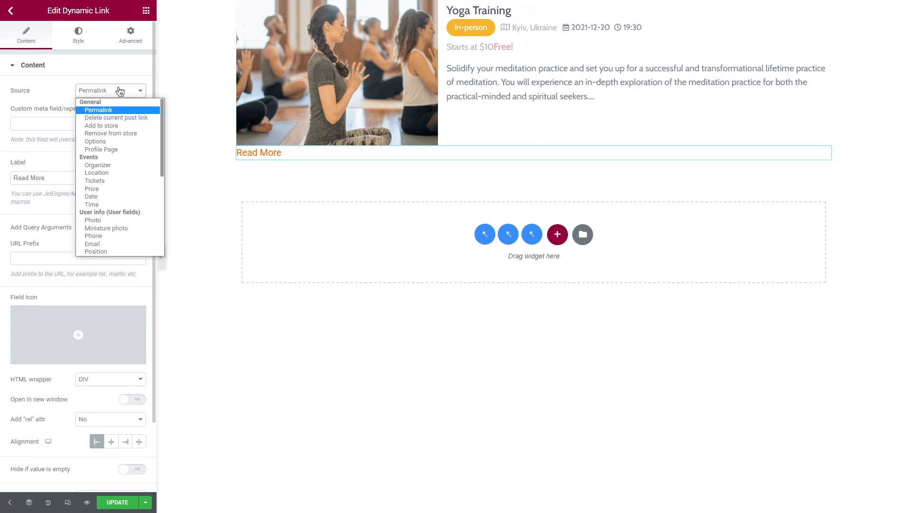
{"action": "left_click", "coordinate": [126, 149]}
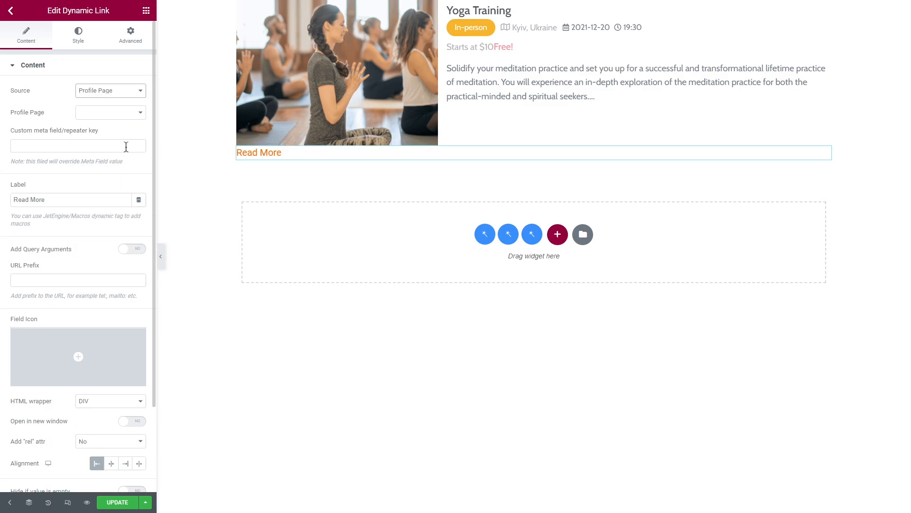
{"action": "left_click", "coordinate": [109, 113]}
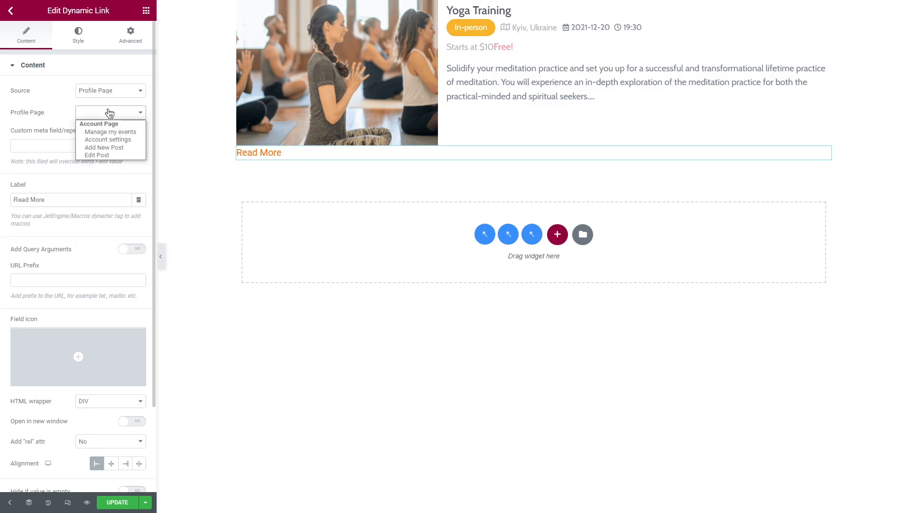
{"action": "left_click", "coordinate": [117, 155]}
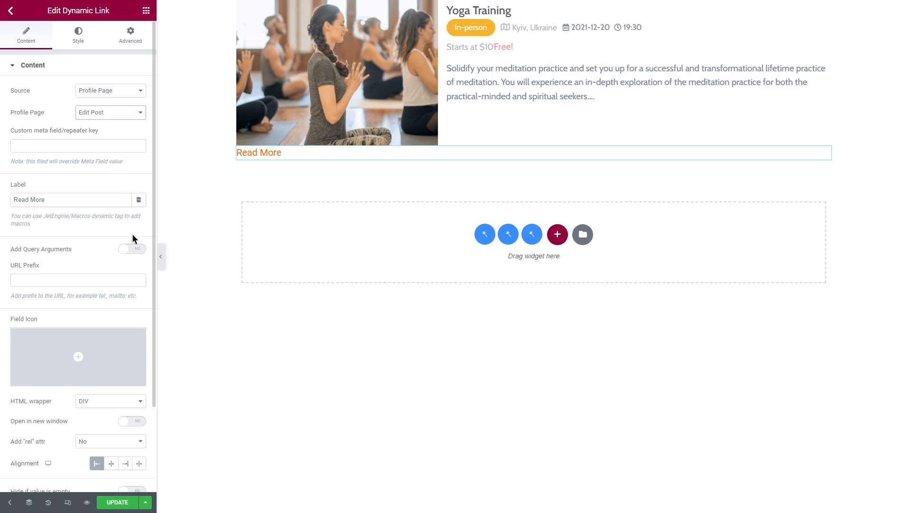
Enable query arguments for the dynamic link with _post_id=%current_id% and change its label to Edit
{"action": "left_click", "coordinate": [136, 250]}
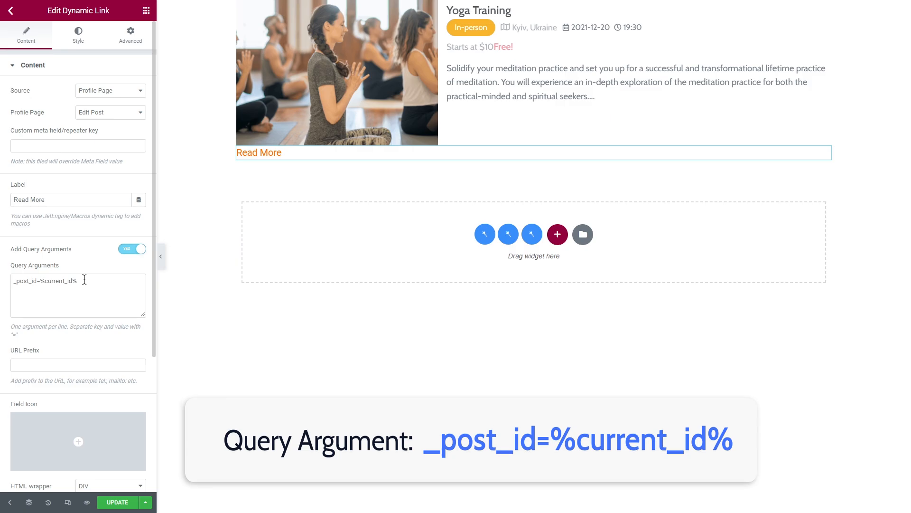
{"action": "left_click_drag", "start_coordinate": [59, 202], "coordinate": [13, 197]}
{"action": "type", "text": "Edit"}
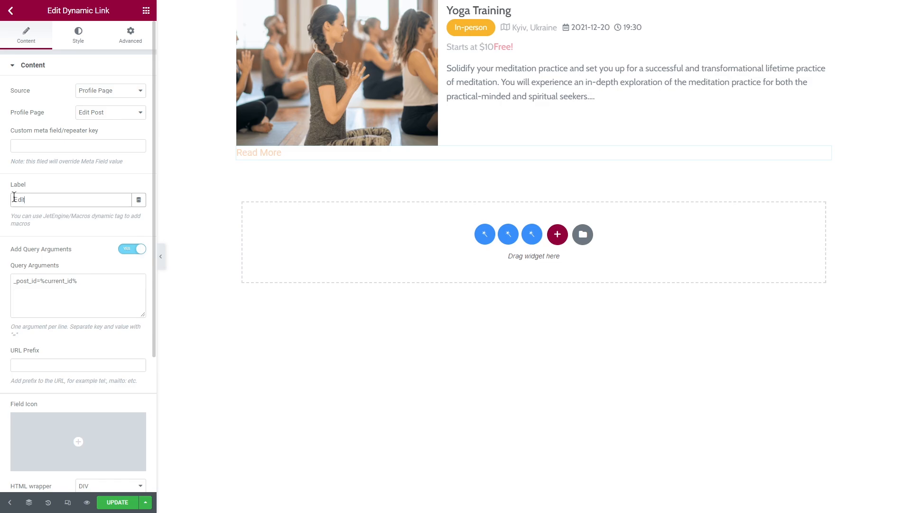
Insert the Edit icon from the icon library as the dynamic link's field icon
{"action": "scroll", "coordinate": [33, 219], "scroll_direction": "down", "scroll_amount": 4}
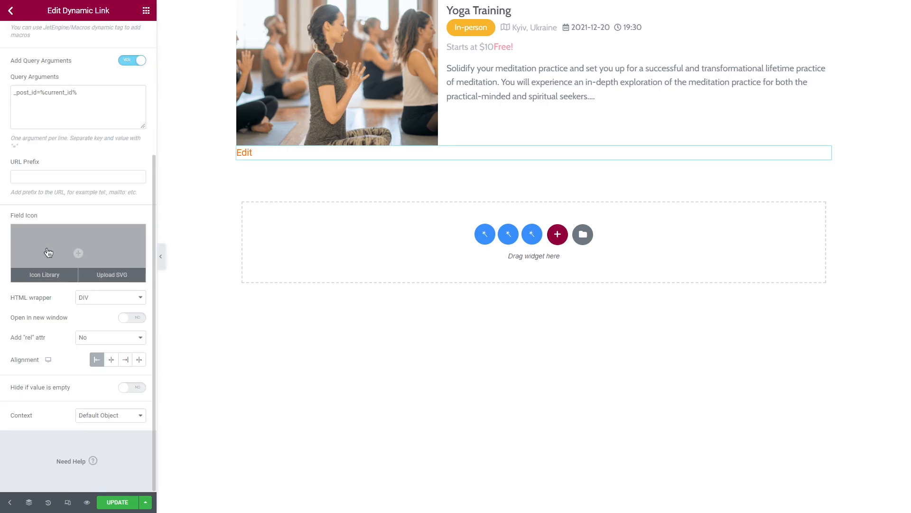
{"action": "left_click", "coordinate": [70, 254]}
{"action": "scroll", "coordinate": [570, 280], "scroll_direction": "down", "scroll_amount": 3}
{"action": "left_click", "coordinate": [593, 294]}
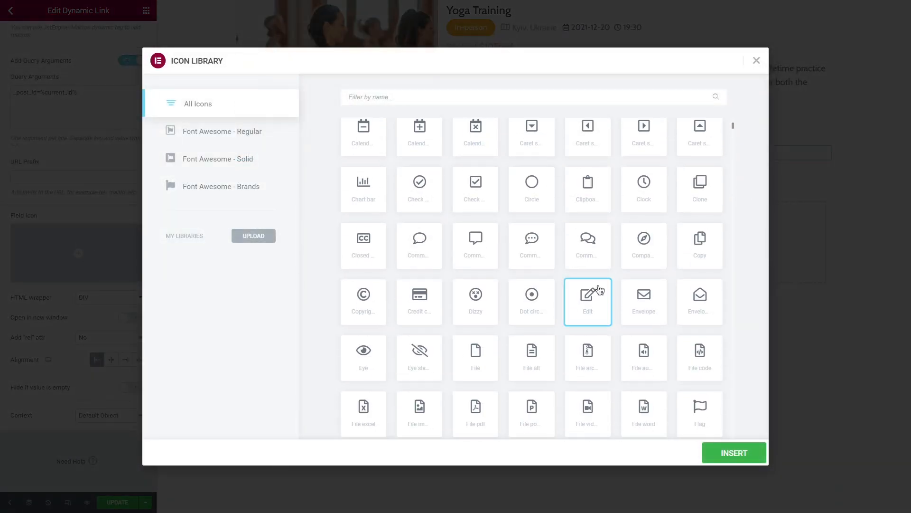
{"action": "left_click", "coordinate": [735, 454]}
{"action": "scroll", "coordinate": [90, 157], "scroll_direction": "up", "scroll_amount": 5}
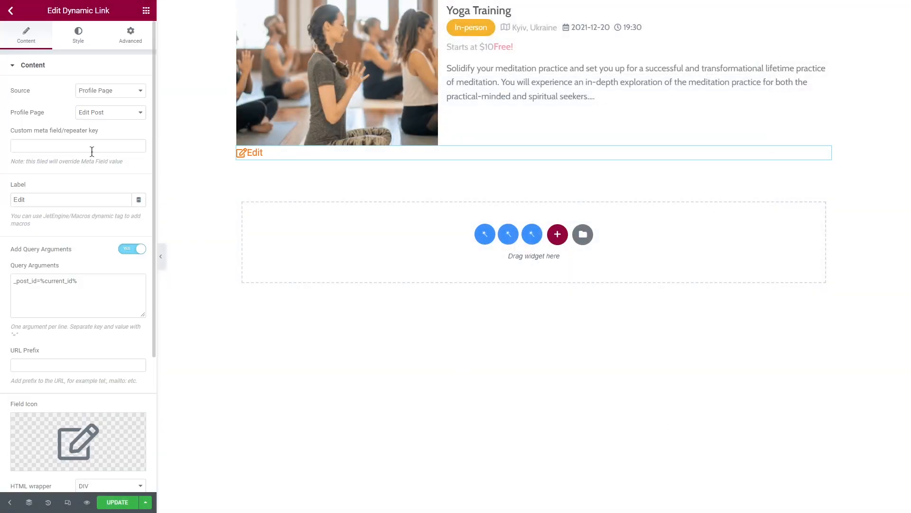
Set the Edit link's width to Inline (auto), its position to Absolute and its horizontal offset to 1050 px
{"action": "left_click", "coordinate": [79, 34]}
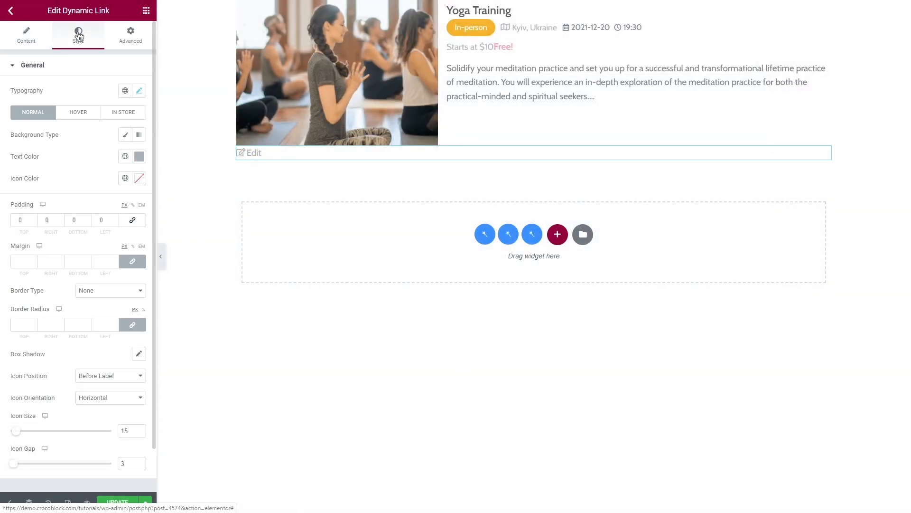
{"action": "left_click", "coordinate": [131, 36]}
{"action": "left_click", "coordinate": [101, 65]}
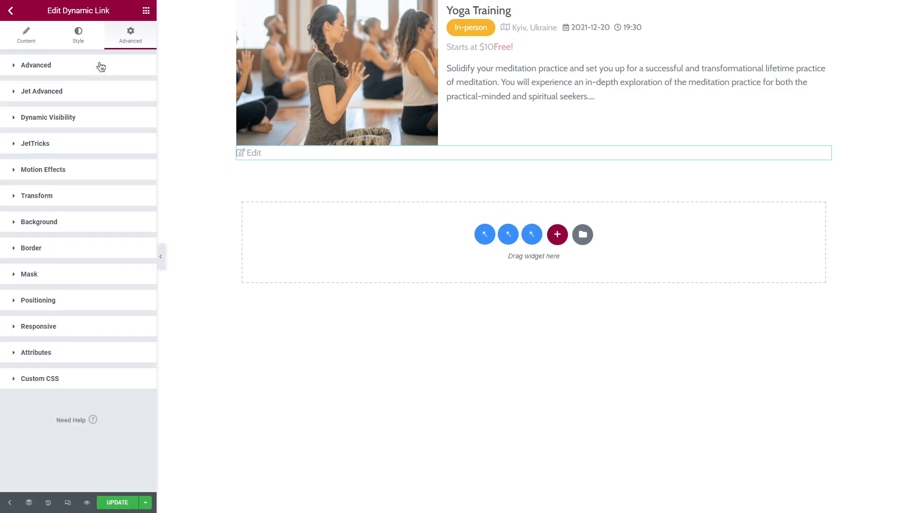
{"action": "left_click", "coordinate": [105, 299]}
{"action": "left_click", "coordinate": [109, 325]}
{"action": "left_click", "coordinate": [110, 352]}
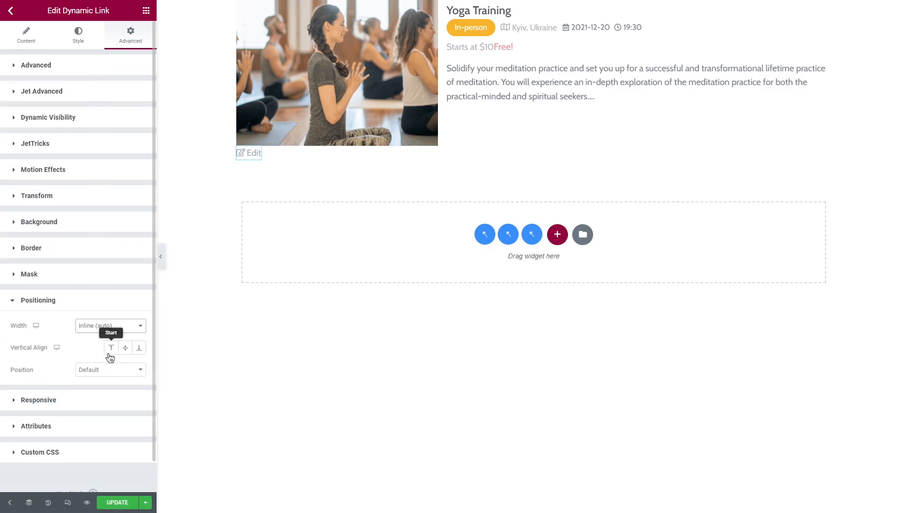
{"action": "left_click", "coordinate": [110, 369]}
{"action": "left_click", "coordinate": [110, 389]}
{"action": "scroll", "coordinate": [110, 389], "scroll_direction": "down", "scroll_amount": 2}
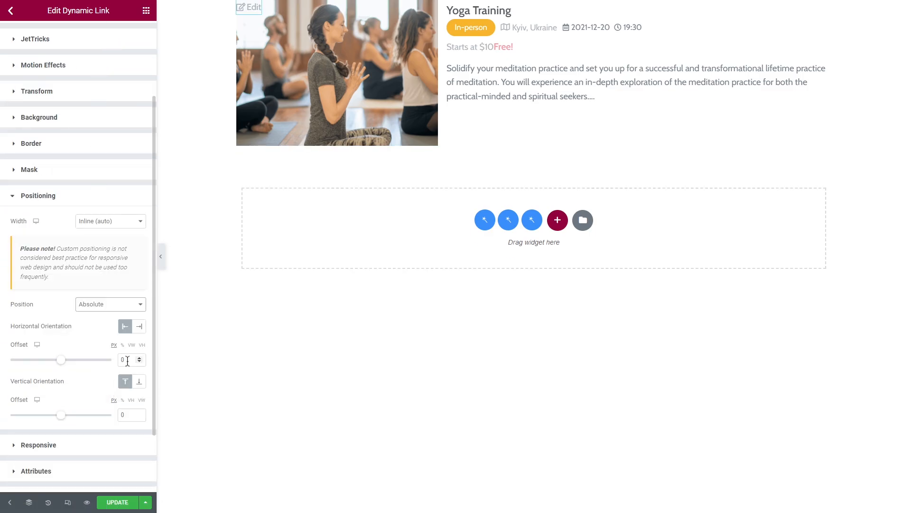
{"action": "double_click", "coordinate": [126, 360]}
{"action": "type", "text": "1050"}
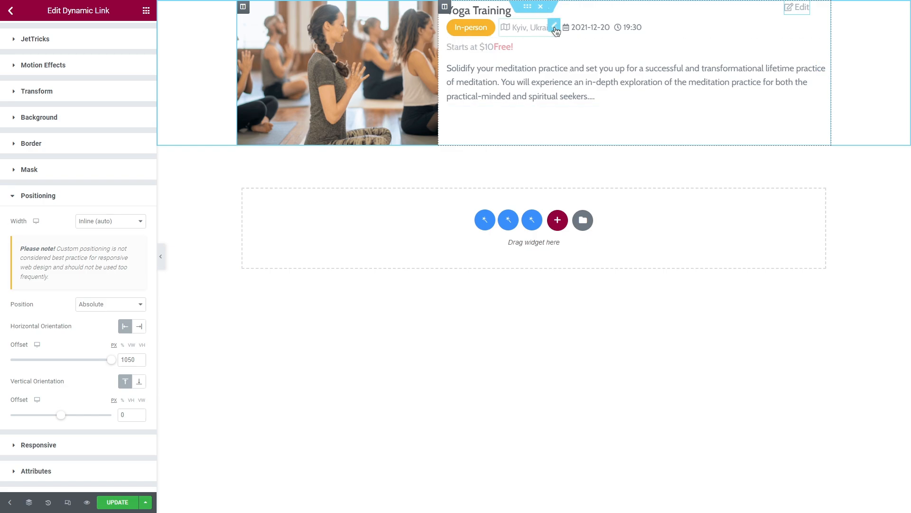
Examine the Dynamic Visibility condition set for the location field, including its compared field and value
{"action": "left_click", "coordinate": [554, 27]}
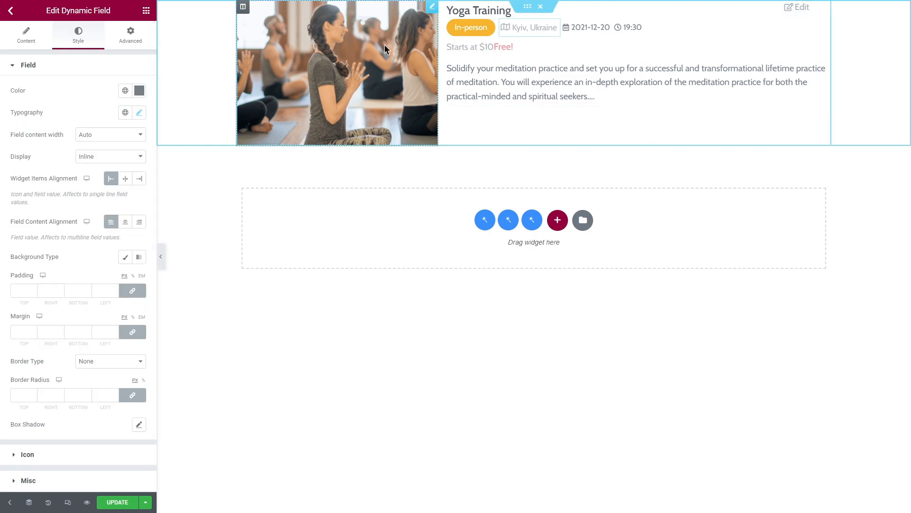
{"action": "left_click", "coordinate": [136, 41]}
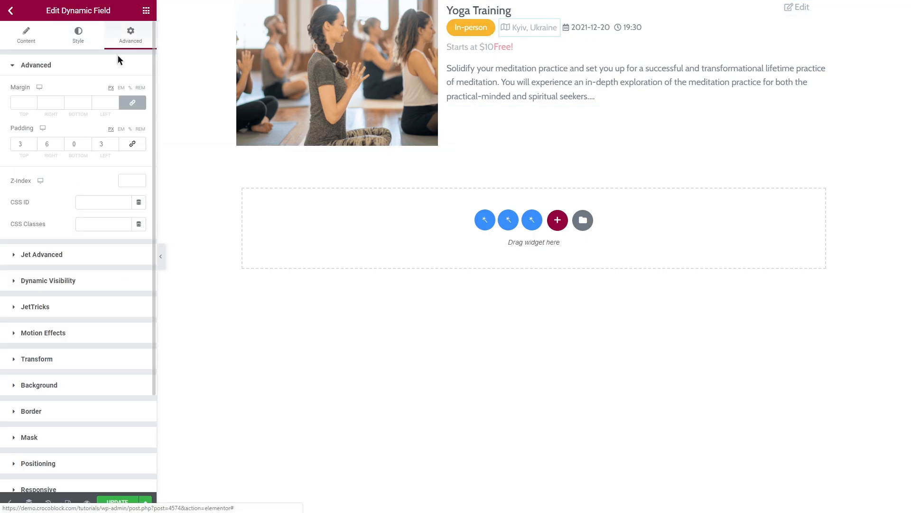
{"action": "left_click", "coordinate": [110, 65]}
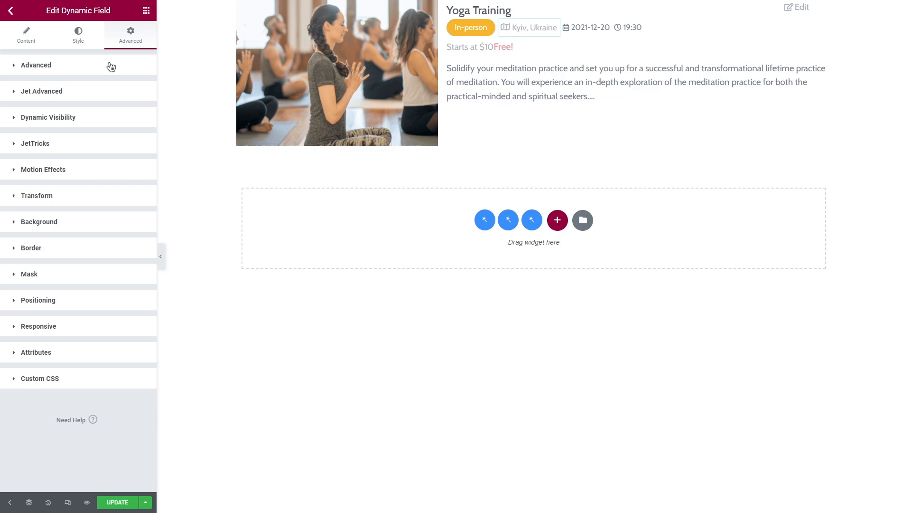
{"action": "left_click", "coordinate": [87, 120]}
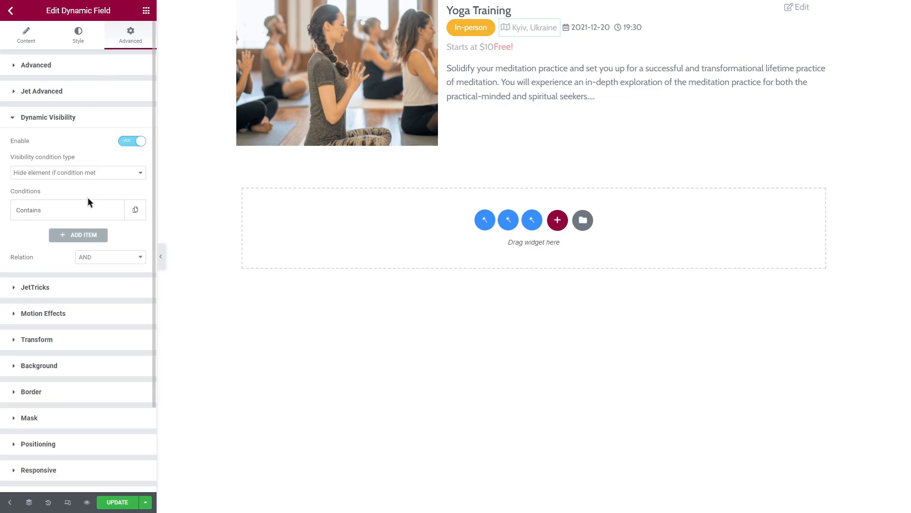
{"action": "left_click", "coordinate": [89, 211]}
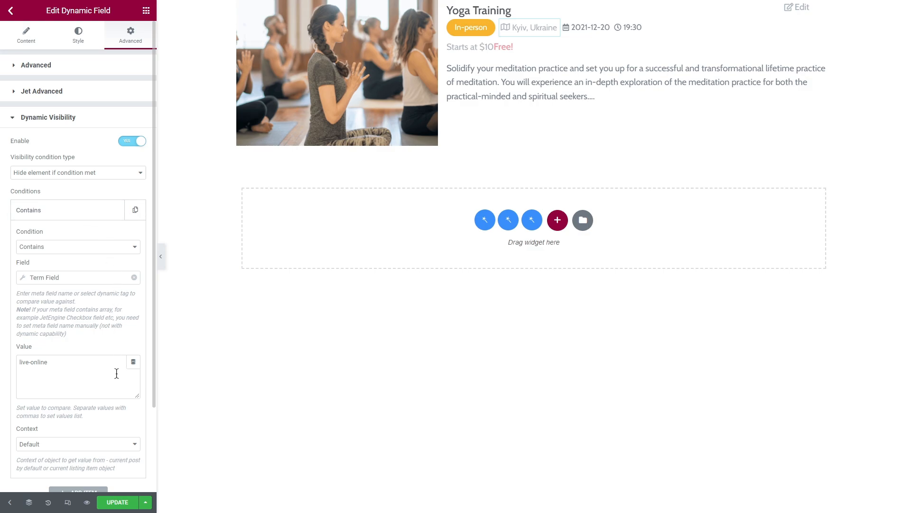
Save the listing item and exit from the Elementor editor to the WordPress dashboard
{"action": "left_click", "coordinate": [118, 502]}
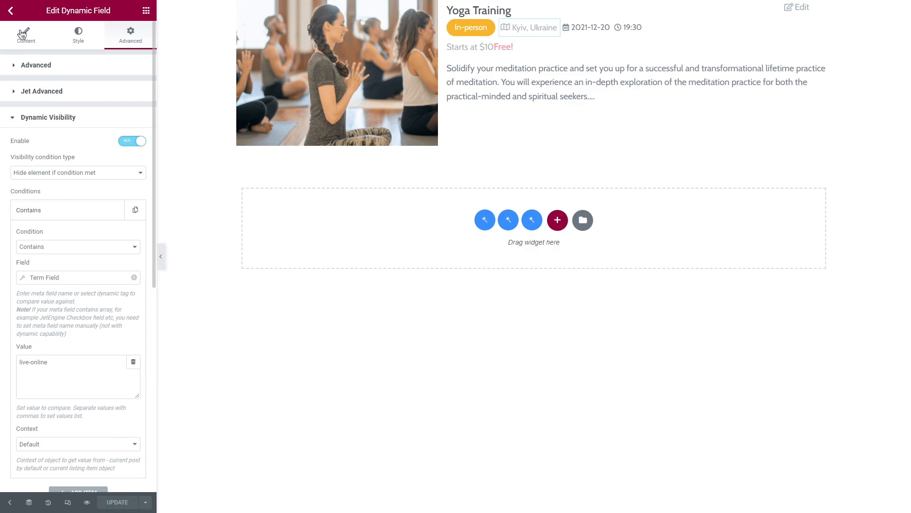
{"action": "left_click", "coordinate": [10, 11]}
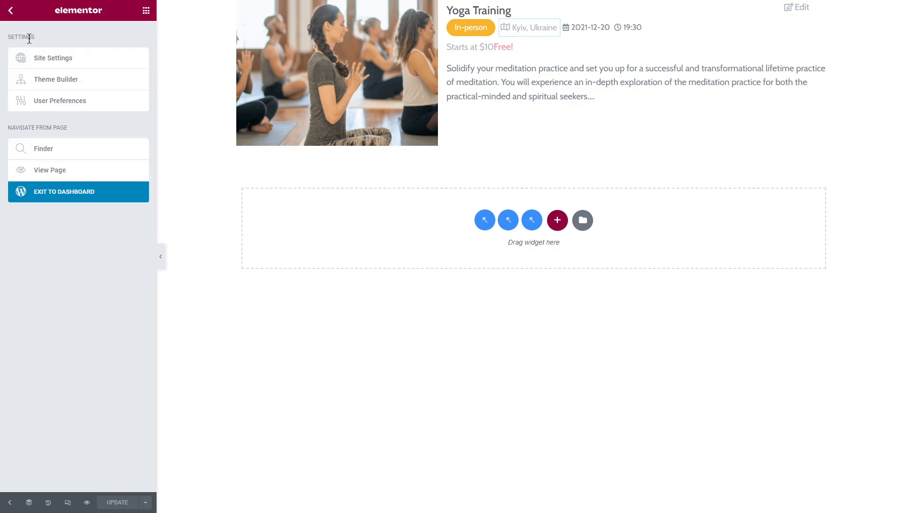
{"action": "left_click", "coordinate": [82, 192]}
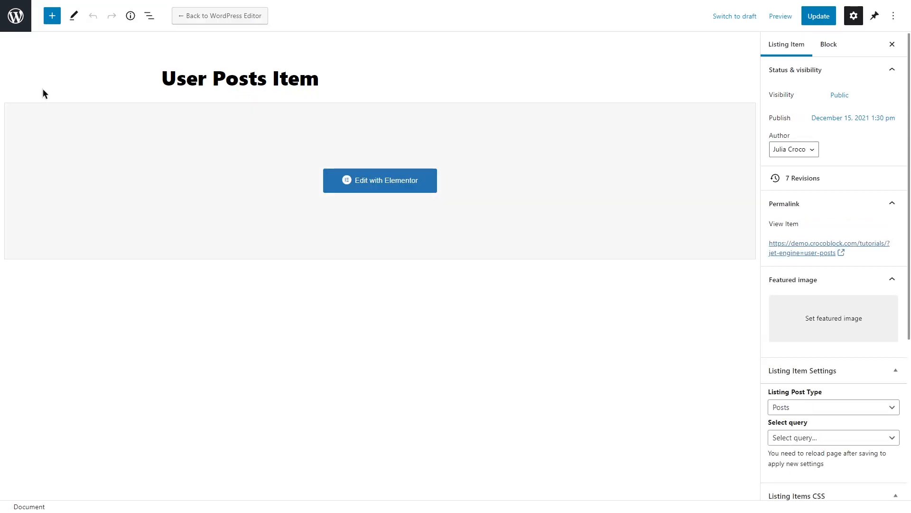
Open the User Post saved template for editing with Elementor
{"action": "left_click", "coordinate": [17, 18]}
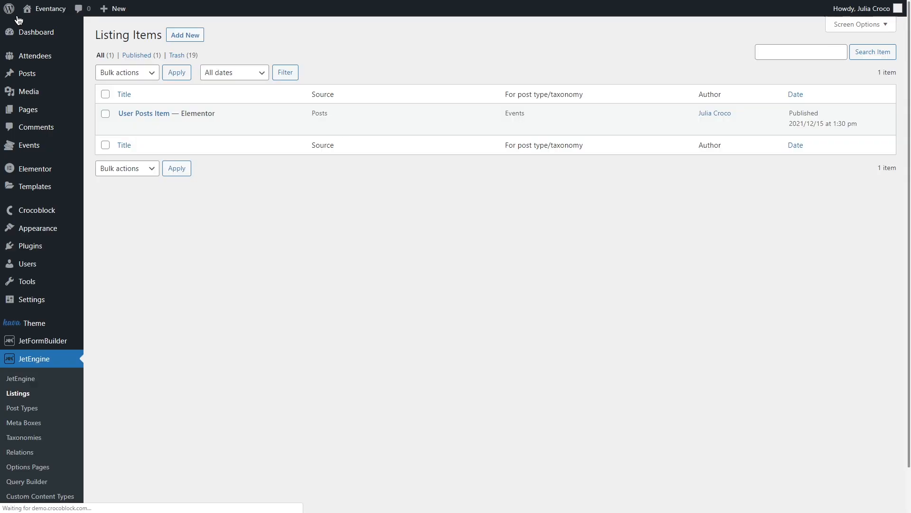
{"action": "mouse_move", "coordinate": [44, 196]}
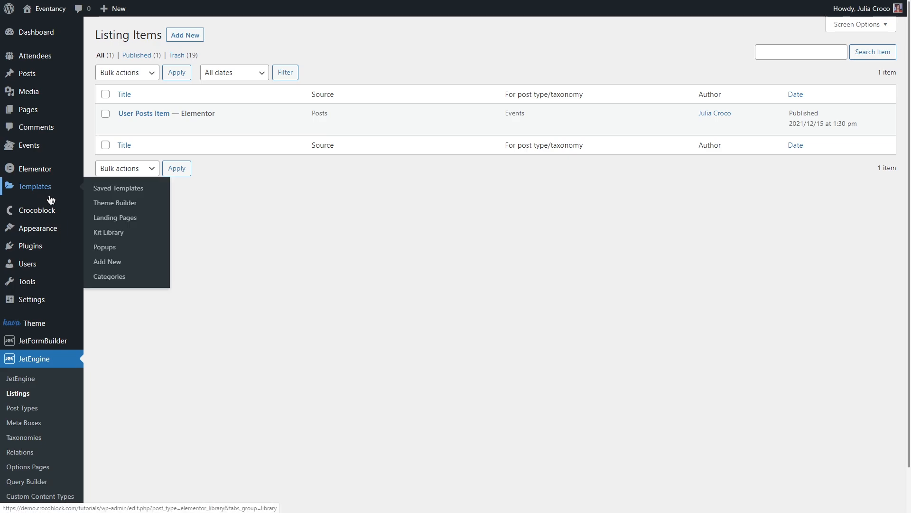
{"action": "left_click", "coordinate": [156, 193]}
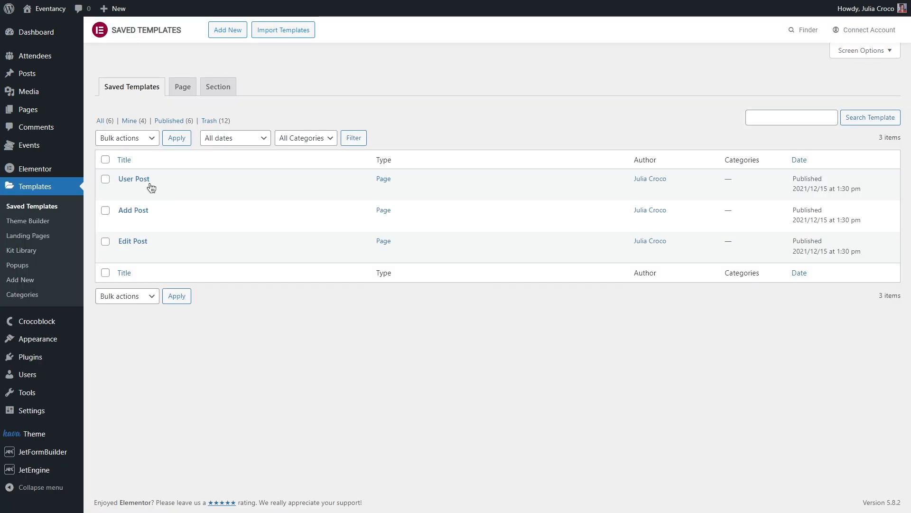
{"action": "mouse_move", "coordinate": [268, 191]}
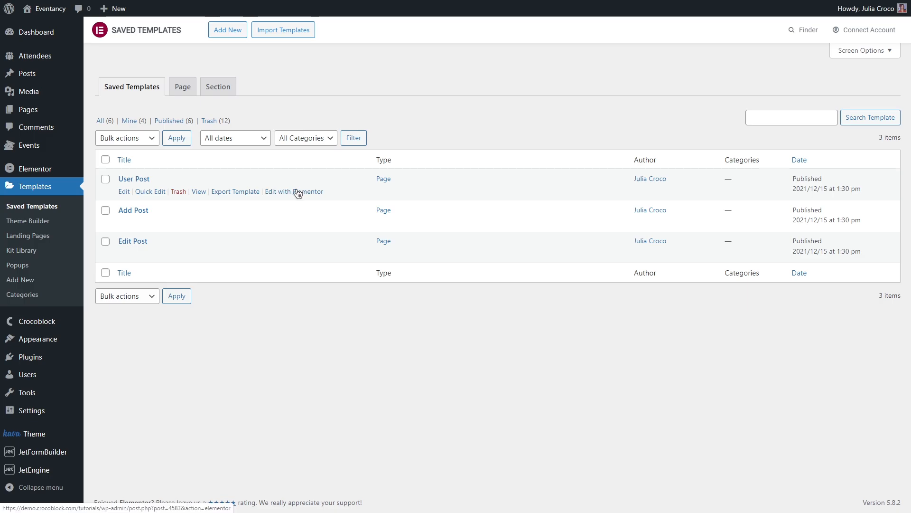
{"action": "left_click", "coordinate": [298, 191]}
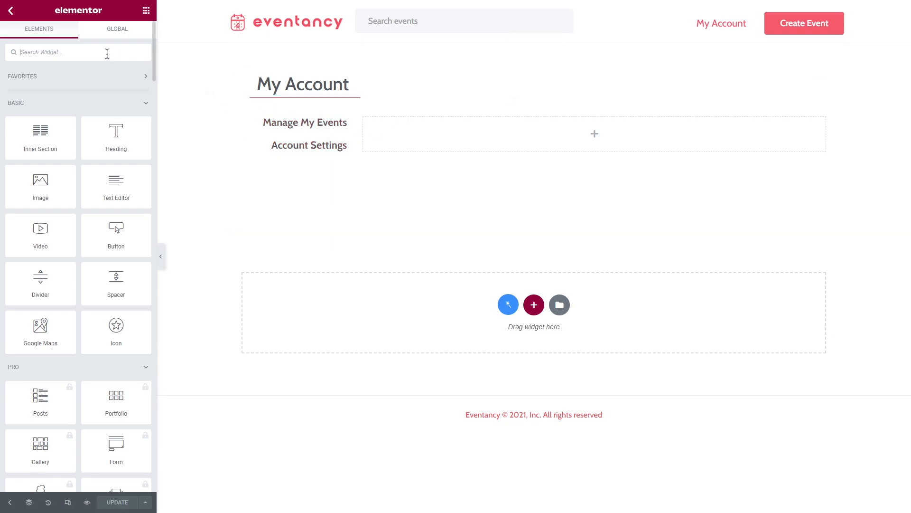
Add a Listing Grid widget to the empty column beside the account menu and assign it the User Posts Item listing
{"action": "type", "text": "listing gr"}
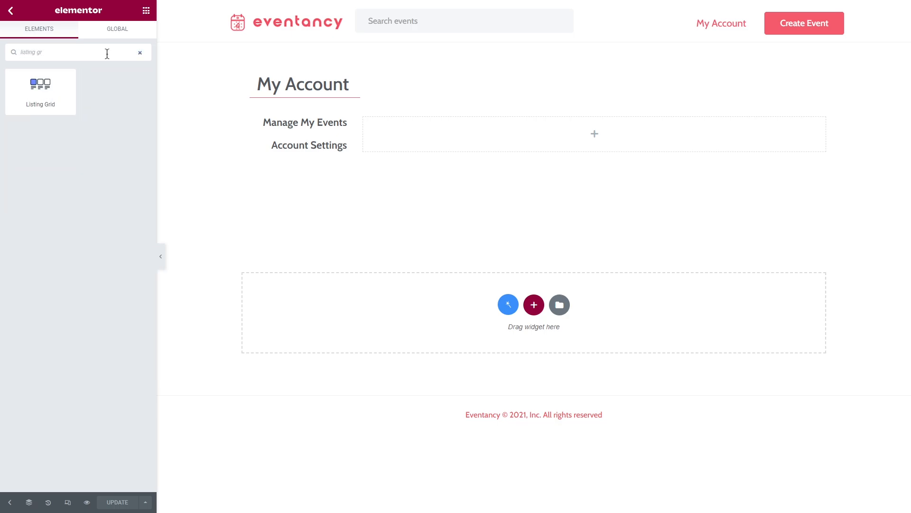
{"action": "left_click_drag", "start_coordinate": [54, 83], "coordinate": [530, 138]}
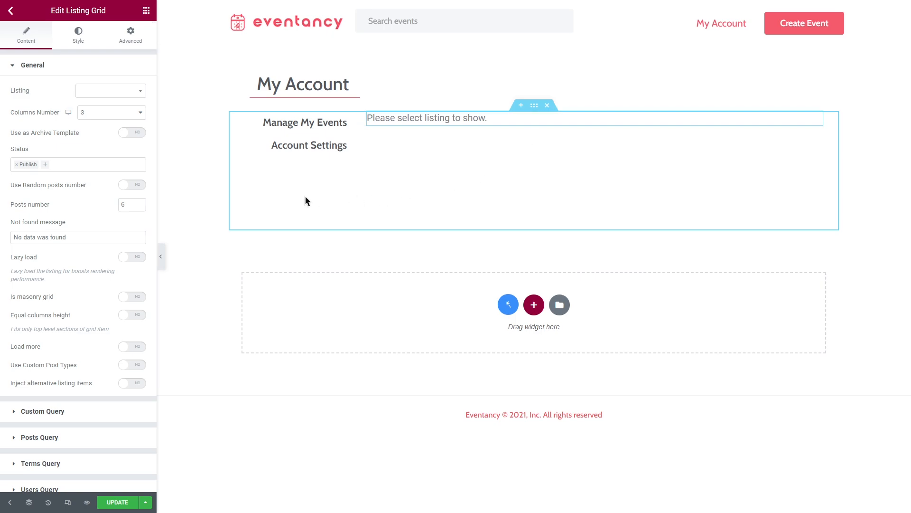
{"action": "left_click", "coordinate": [137, 95]}
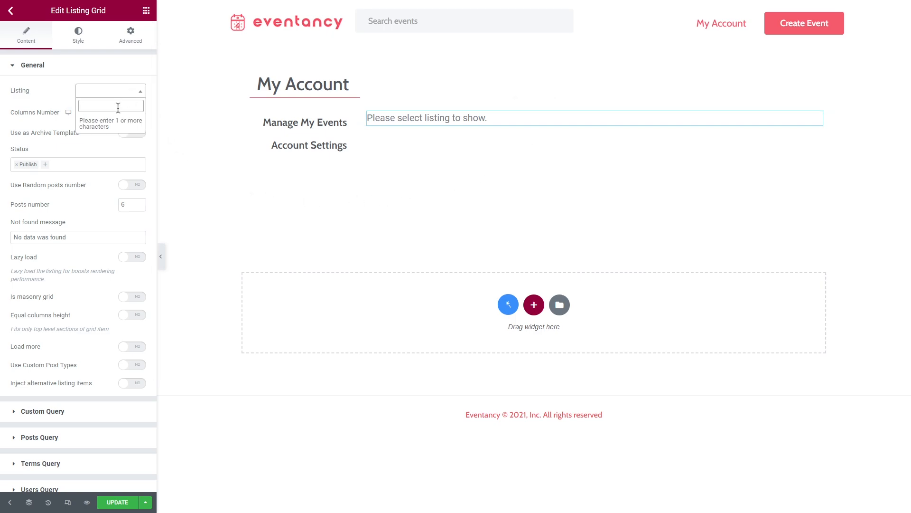
{"action": "type", "text": "user"}
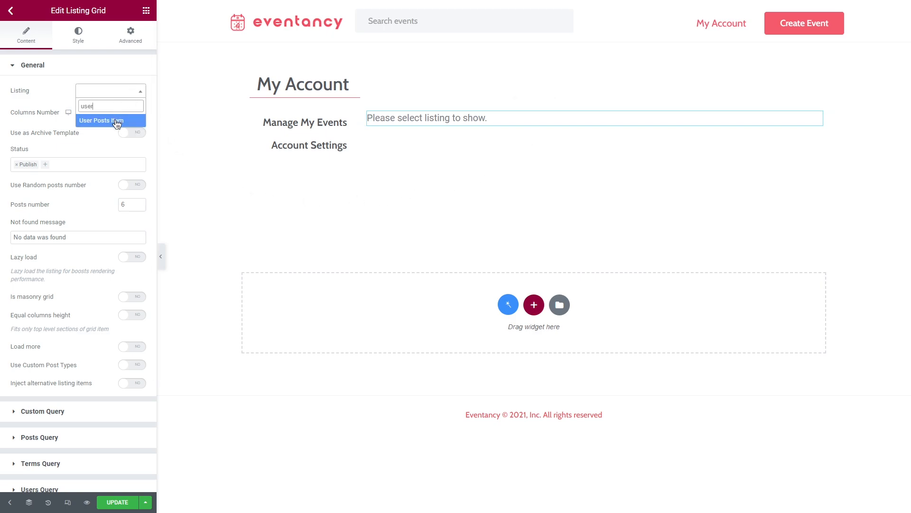
{"action": "left_click", "coordinate": [117, 122]}
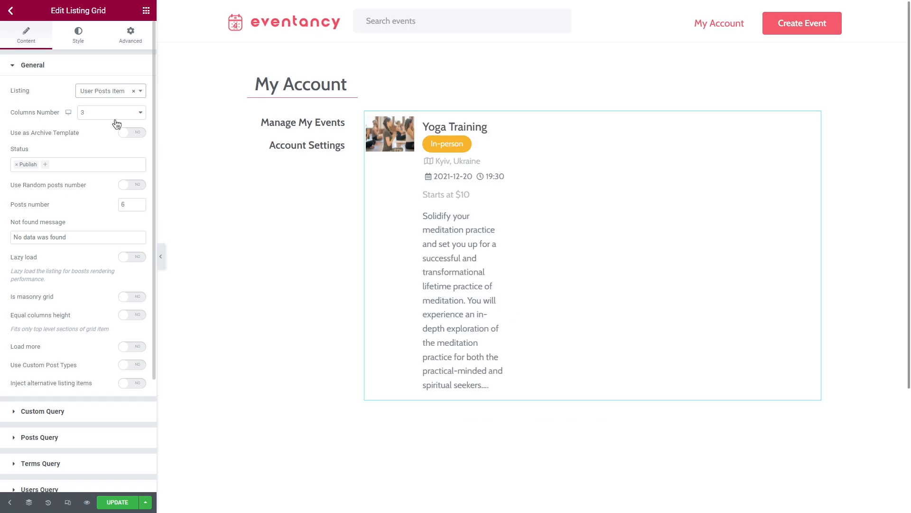
Set the listing grid to 1 column and its posts number to 10
{"action": "left_click", "coordinate": [116, 121]}
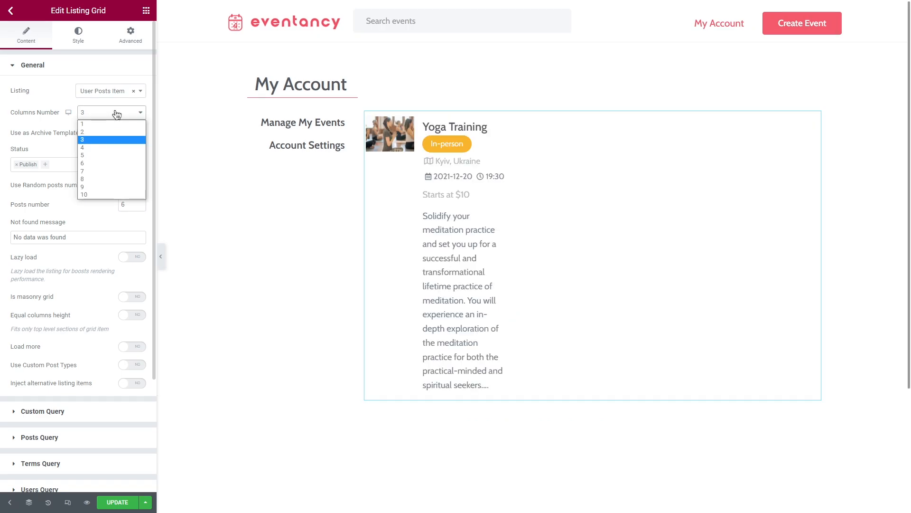
{"action": "left_click", "coordinate": [115, 121]}
{"action": "left_click", "coordinate": [116, 121]}
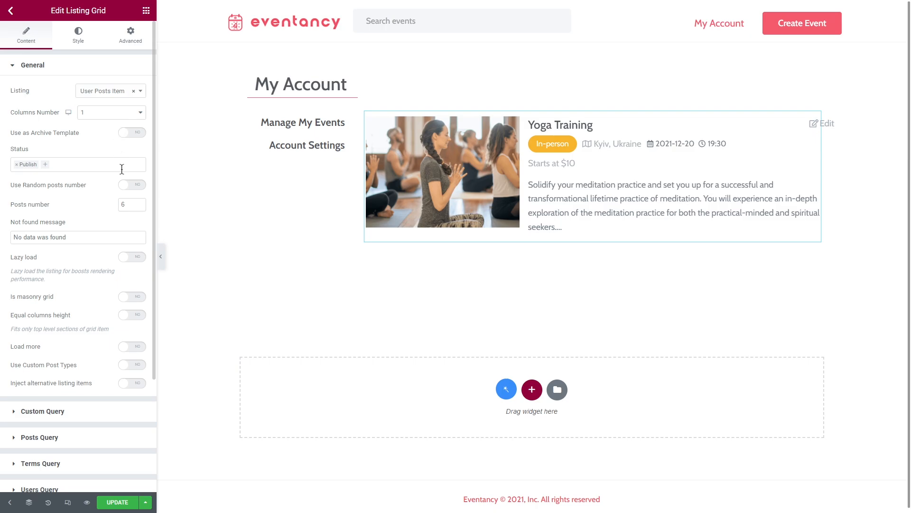
{"action": "double_click", "coordinate": [127, 204]}
{"action": "type", "text": "10"}
Set the grid's horizontal gap to 0 and vertical gap to 20, and update the template
{"action": "left_click", "coordinate": [78, 34]}
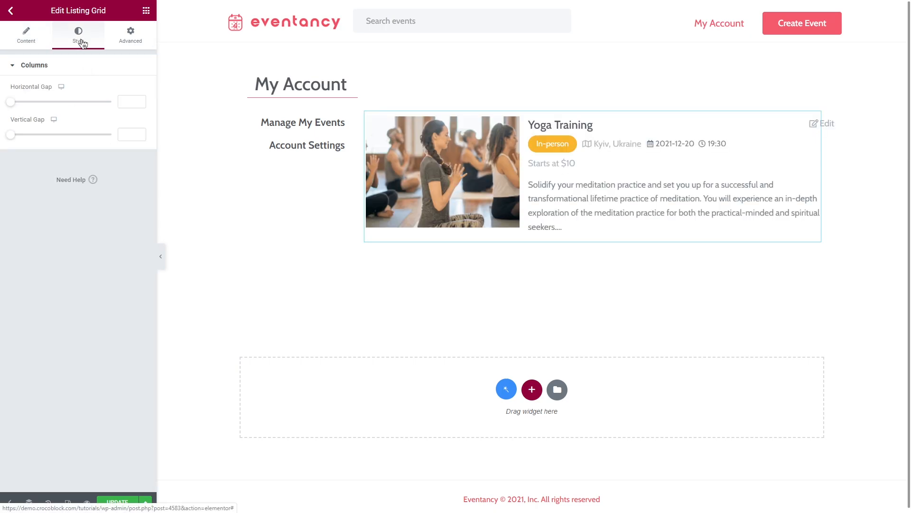
{"action": "left_click", "coordinate": [126, 101]}
{"action": "type", "text": "0"}
{"action": "left_click", "coordinate": [128, 135]}
{"action": "type", "text": "20"}
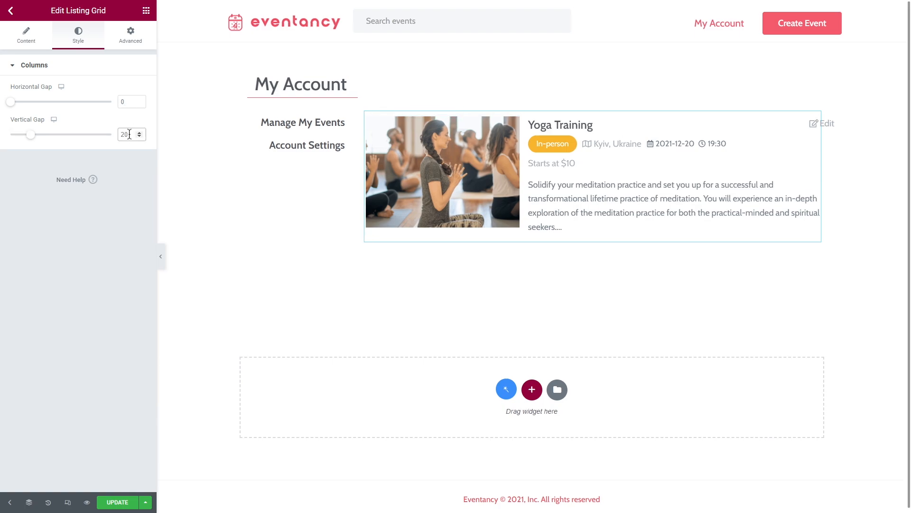
{"action": "left_click", "coordinate": [112, 502]}
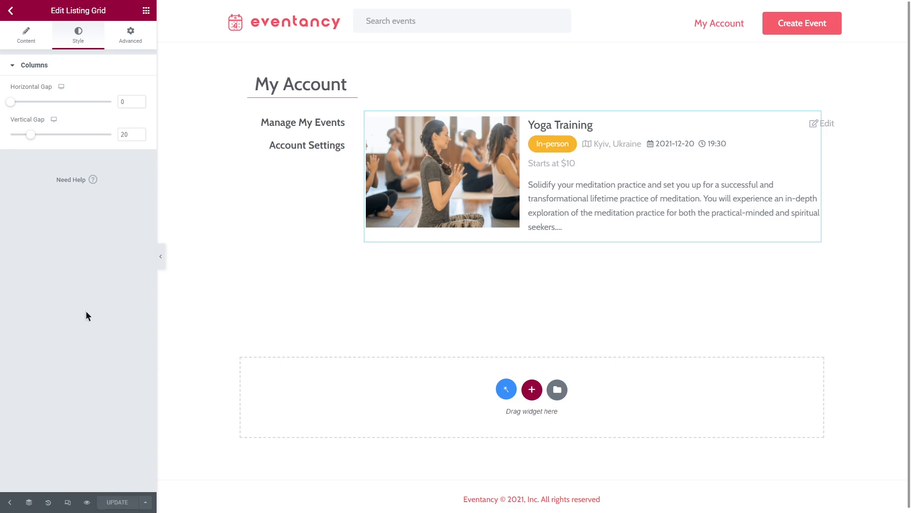
Exit the Elementor editor and open the Create Event form on the site's front end
{"action": "left_click", "coordinate": [12, 12]}
{"action": "left_click", "coordinate": [105, 196]}
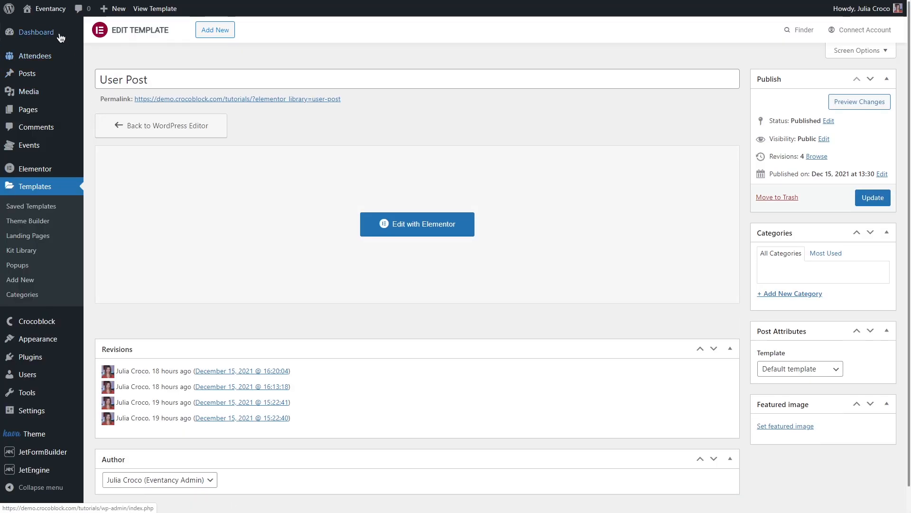
{"action": "left_click", "coordinate": [56, 28]}
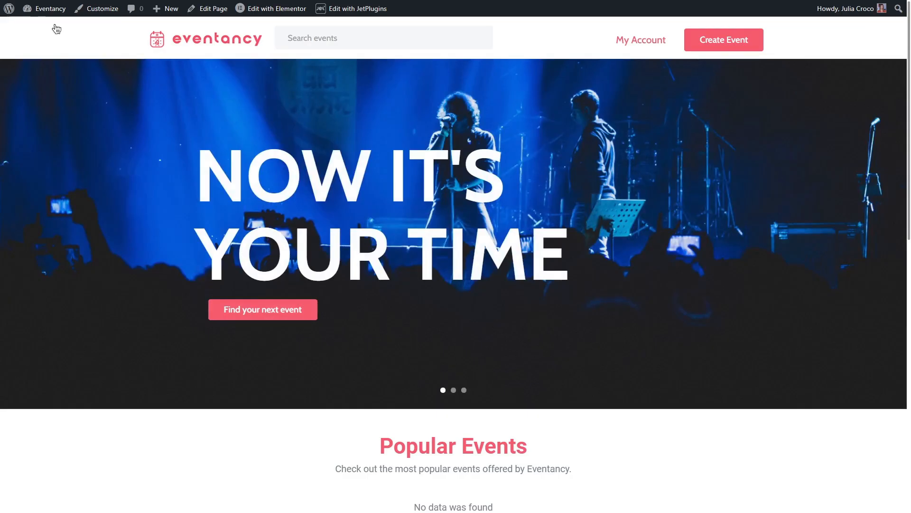
{"action": "left_click", "coordinate": [733, 43]}
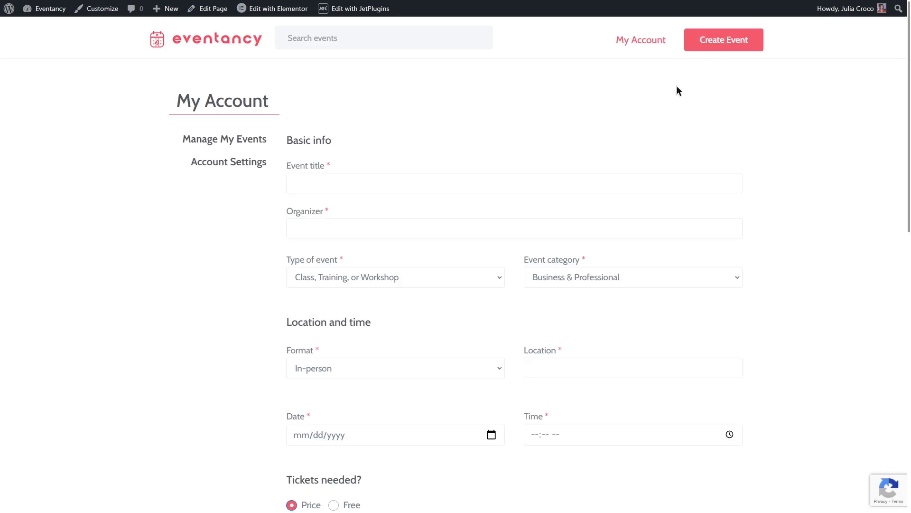
Fill in the basic info: title Festive Decorations Workshop, organizer Art School, type Class, Training, or Workshop, category Community & Culture
{"action": "left_click", "coordinate": [346, 184]}
{"action": "type", "text": "Festive Decorations Workshop"}
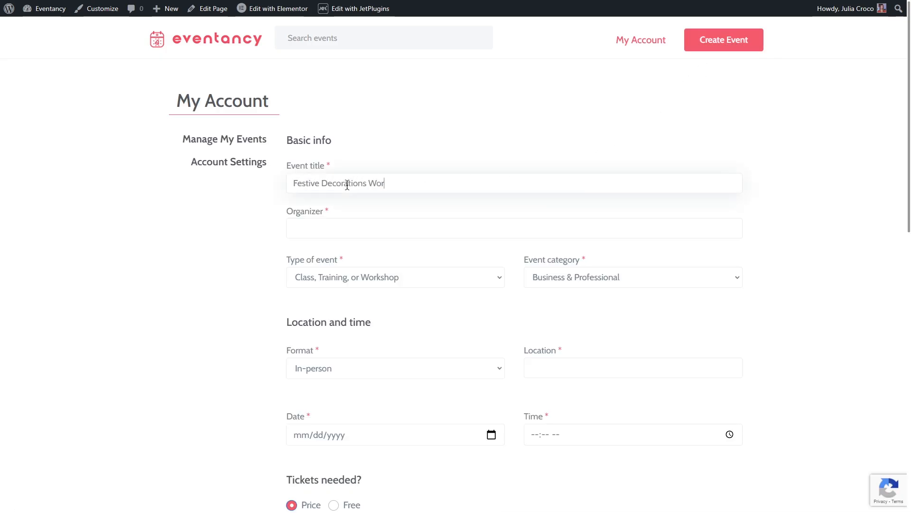
{"action": "left_click", "coordinate": [348, 227]}
{"action": "type", "text": "Art School"}
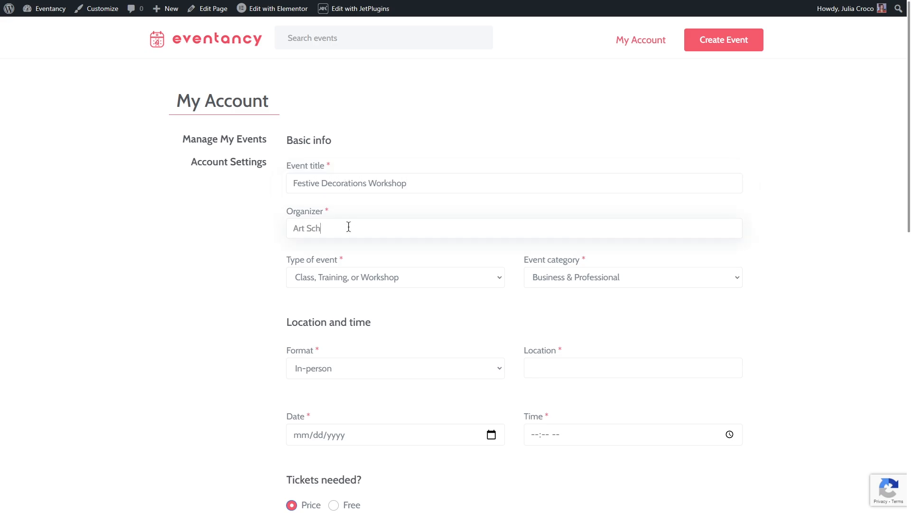
{"action": "left_click", "coordinate": [420, 277]}
{"action": "left_click", "coordinate": [421, 277]}
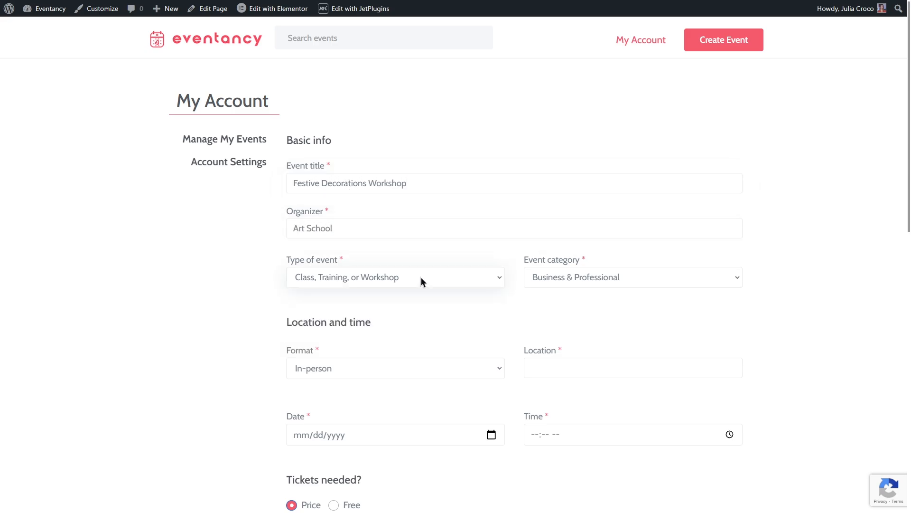
{"action": "left_click", "coordinate": [634, 278]}
{"action": "left_click", "coordinate": [631, 318]}
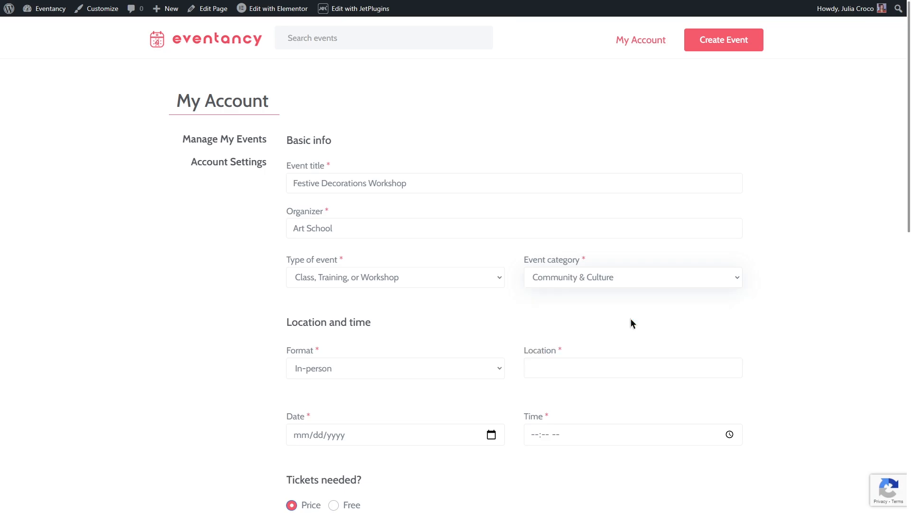
Set the event format to Live online
{"action": "scroll", "coordinate": [631, 318], "scroll_direction": "down", "scroll_amount": 3}
{"action": "left_click", "coordinate": [412, 226]}
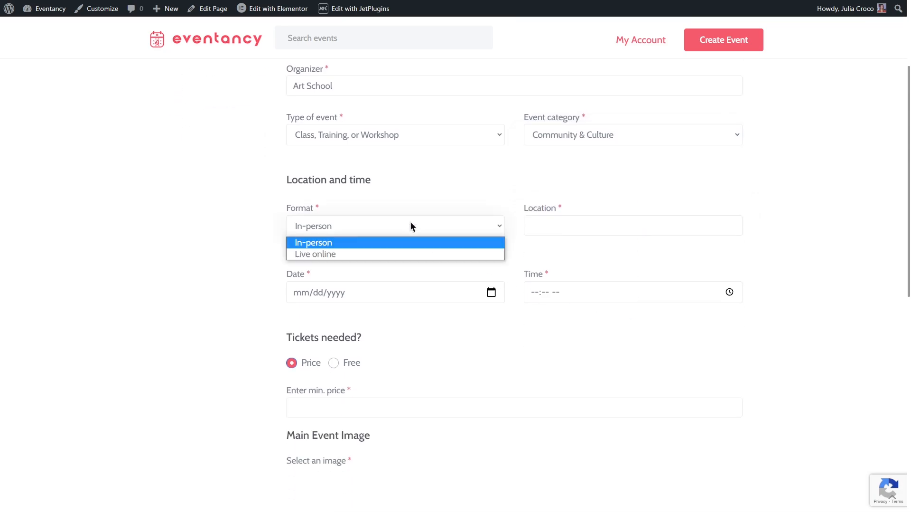
{"action": "left_click", "coordinate": [421, 255]}
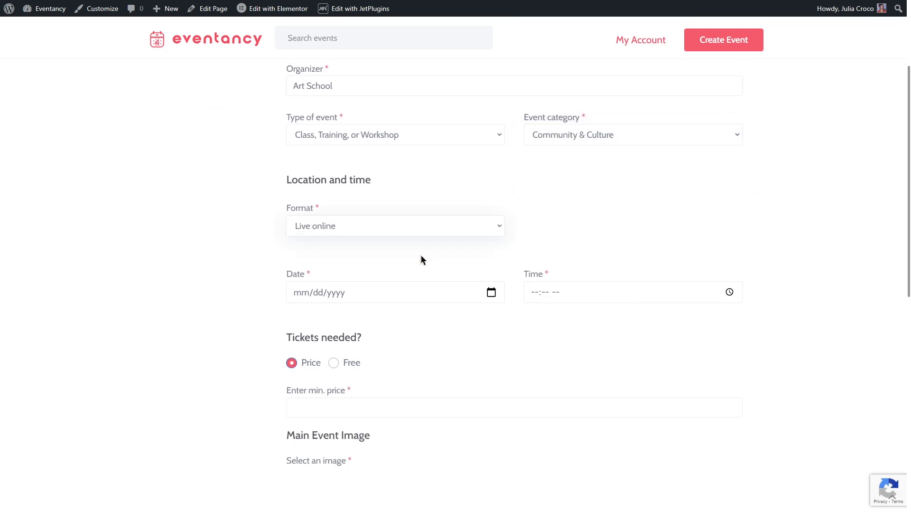
Switch the event format to In-person and back to Live online to test the conditional location field
{"action": "left_click", "coordinate": [423, 226]}
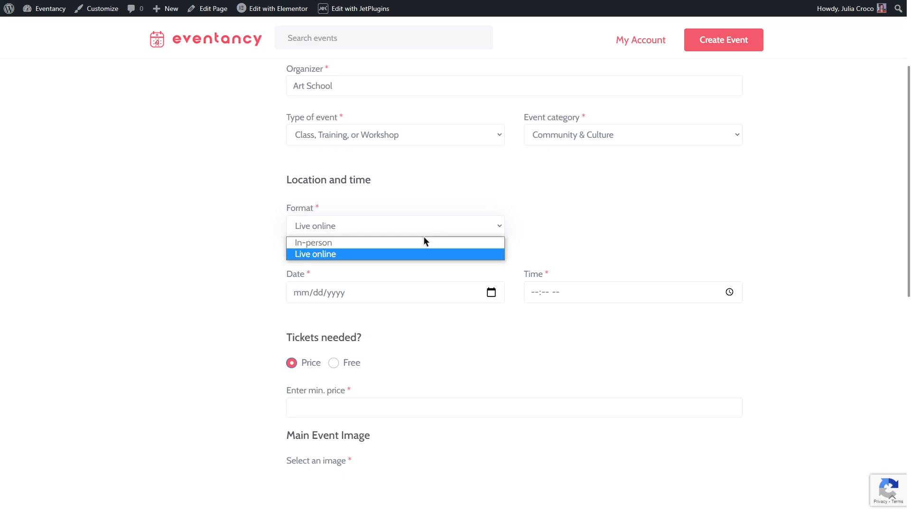
{"action": "left_click", "coordinate": [424, 241]}
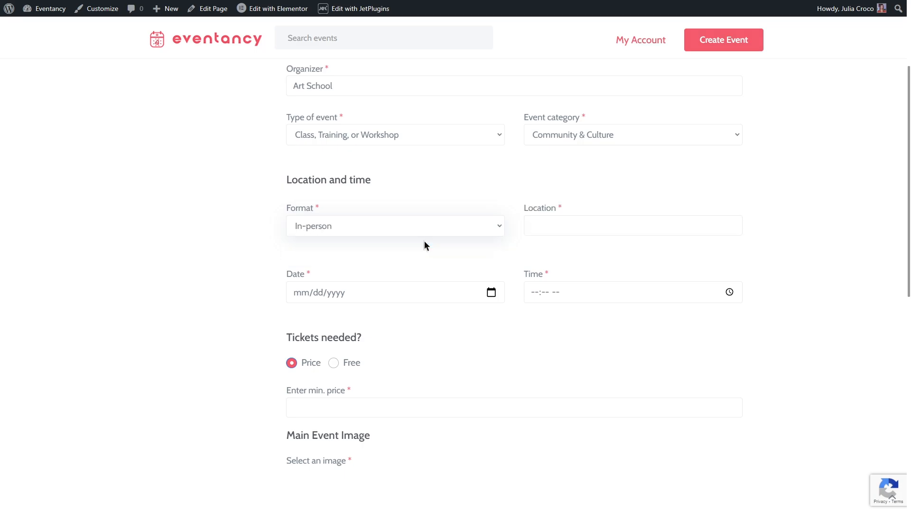
{"action": "left_click", "coordinate": [424, 225]}
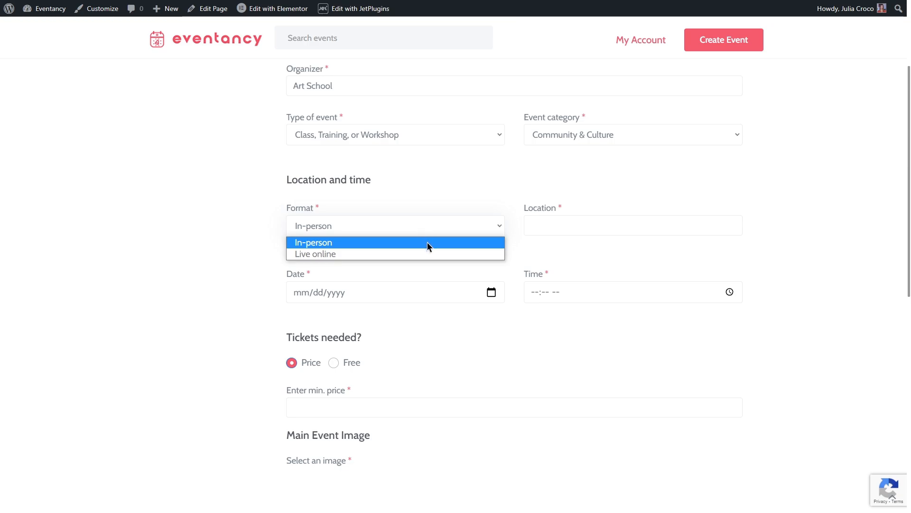
{"action": "left_click", "coordinate": [429, 254]}
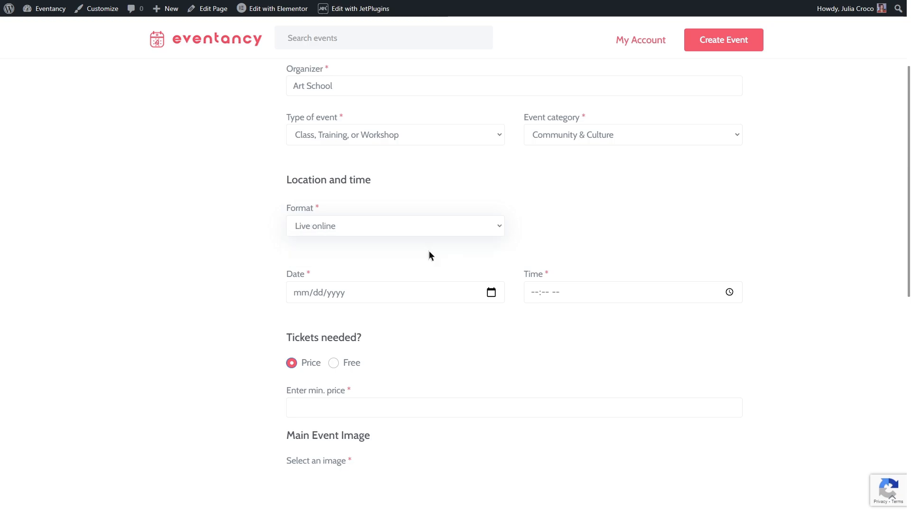
Set the event date to 12/20/2021 and the time to 12:06 PM
{"action": "left_click", "coordinate": [492, 292]}
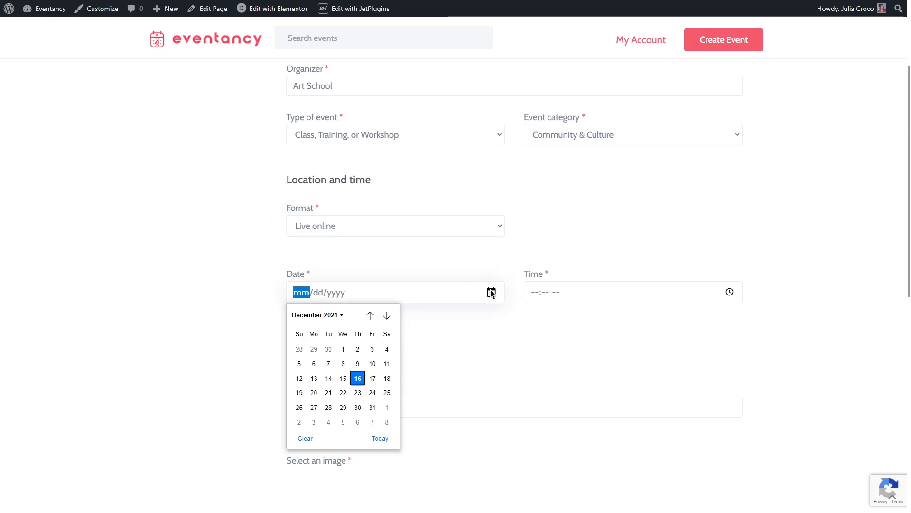
{"action": "left_click", "coordinate": [314, 392]}
{"action": "left_click", "coordinate": [728, 292]}
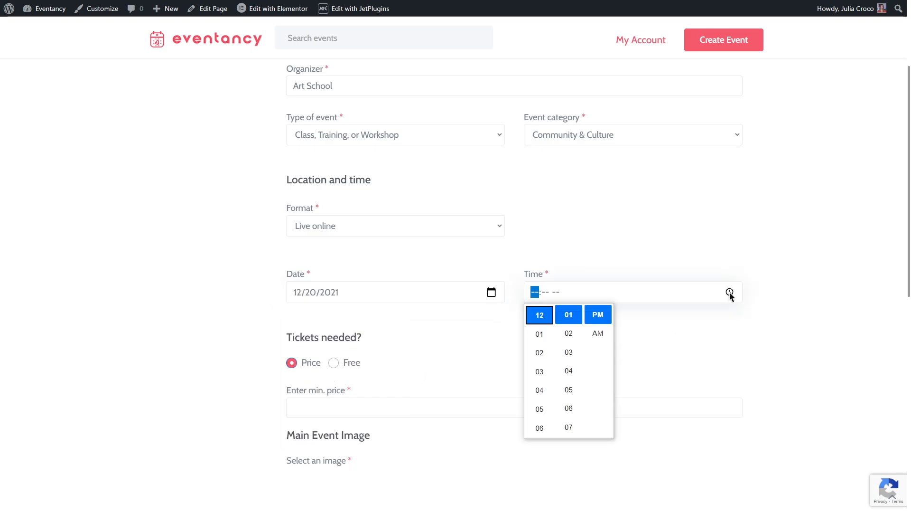
{"action": "left_click", "coordinate": [568, 391]}
{"action": "left_click", "coordinate": [659, 356]}
Enter a minimum ticket price of 10 and upload the Christmas decorations photo as the main event image
{"action": "scroll", "coordinate": [611, 359], "scroll_direction": "down", "scroll_amount": 3}
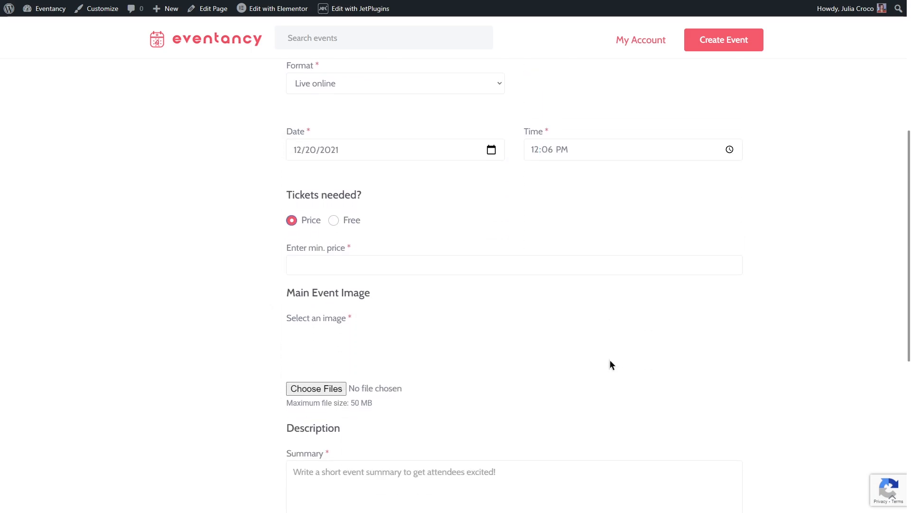
{"action": "left_click", "coordinate": [413, 264]}
{"action": "type", "text": "10"}
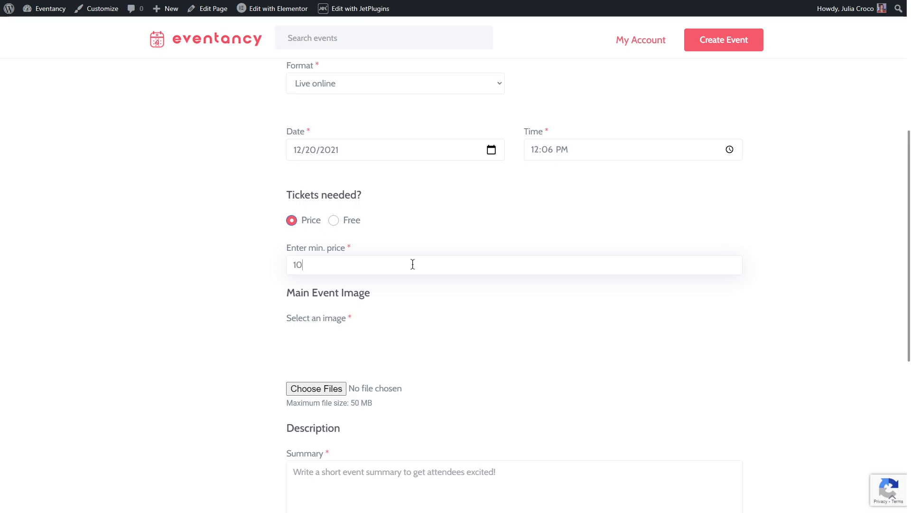
{"action": "left_click", "coordinate": [319, 387]}
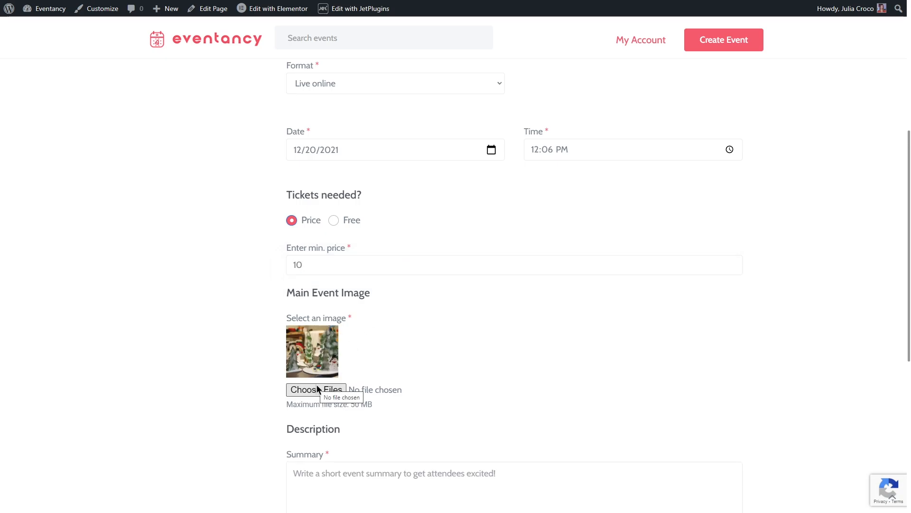
Paste the festive workshop text into the summary, paste the full description, and publish the event
{"action": "scroll", "coordinate": [318, 389], "scroll_direction": "down", "scroll_amount": 5}
{"action": "left_click", "coordinate": [328, 258]}
{"action": "type", "text": "Get festive with an unique crafty Christmas party! This wonderful workshop will have you decorating your choise of a small snowman for your table or sideboard. Handmake stylish decorations to brigthen up the tree this year with a fun festive workshop"}
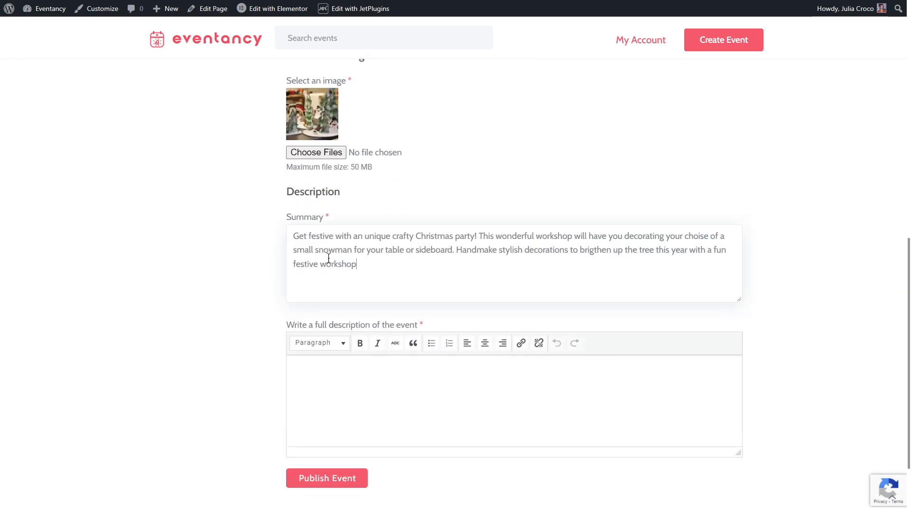
{"action": "left_click", "coordinate": [340, 377]}
{"action": "type", "text": "Get festive with an unique crafty Christmas party! This wonderful workshop will have you decorating your choise of a small snowman for your table or sideboard. Handmake stylish decorations to brigthen up the tree this year with a fun festive workshop activity!"}
{"action": "left_click", "coordinate": [329, 474]}
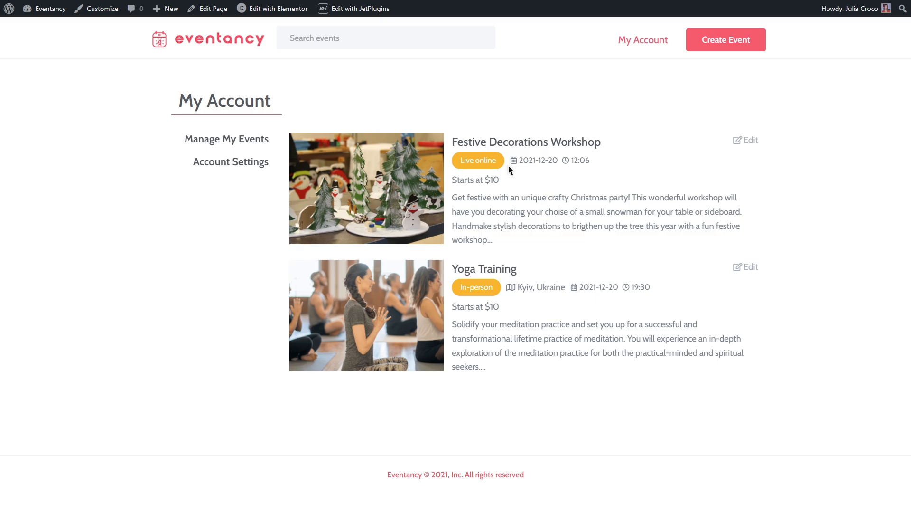
Start another event titled Hogwarts in the Snow Studio Tour, with organizer Warner Brothers, type Party or Social Gathering and category Other
{"action": "left_click", "coordinate": [736, 42]}
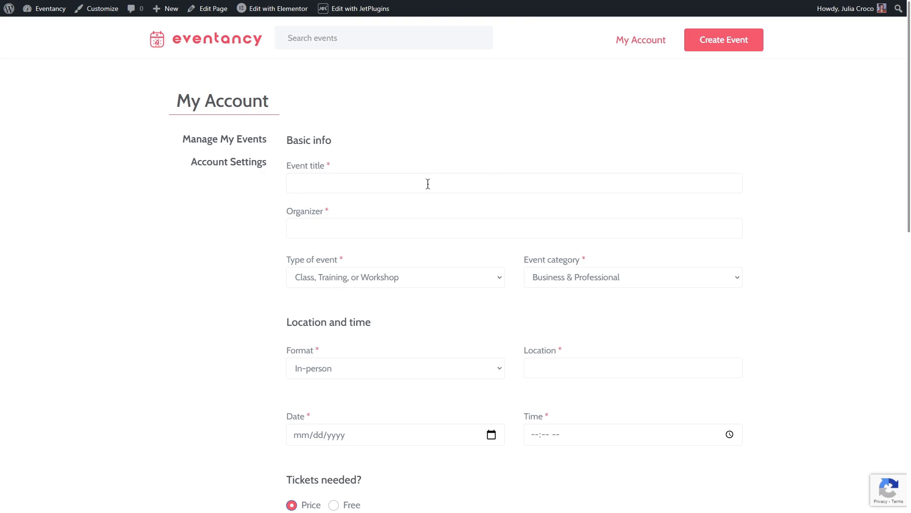
{"action": "left_click", "coordinate": [427, 184]}
{"action": "type", "text": "Hogwarts in the Snow Studio Tour"}
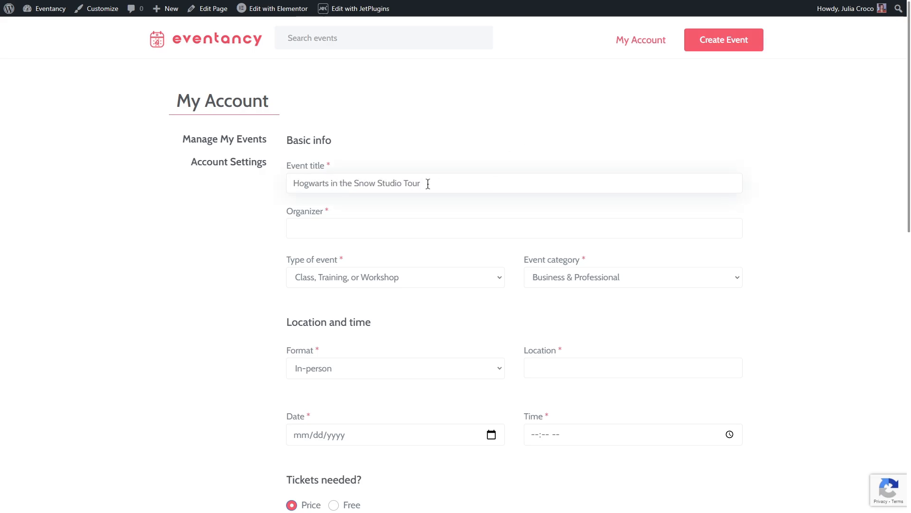
{"action": "left_click", "coordinate": [422, 228]}
{"action": "type", "text": "Warner Brothers"}
{"action": "left_click", "coordinate": [437, 276]}
{"action": "left_click", "coordinate": [447, 338]}
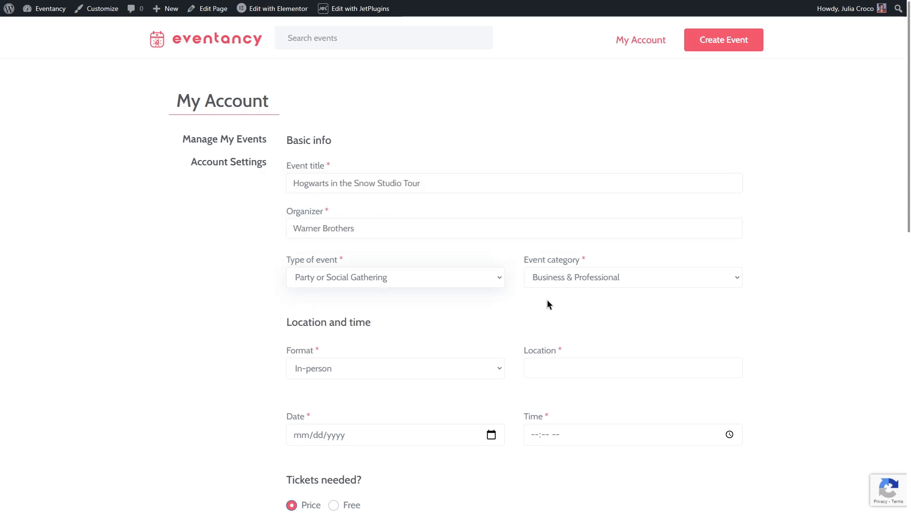
{"action": "left_click", "coordinate": [579, 277]}
{"action": "left_click", "coordinate": [594, 340]}
Enter London, UK as the location of the Hogwarts in the Snow Studio Tour event
{"action": "scroll", "coordinate": [594, 335], "scroll_direction": "down", "scroll_amount": 3}
{"action": "left_click", "coordinate": [566, 225]}
{"action": "type", "text": "London, UK"}
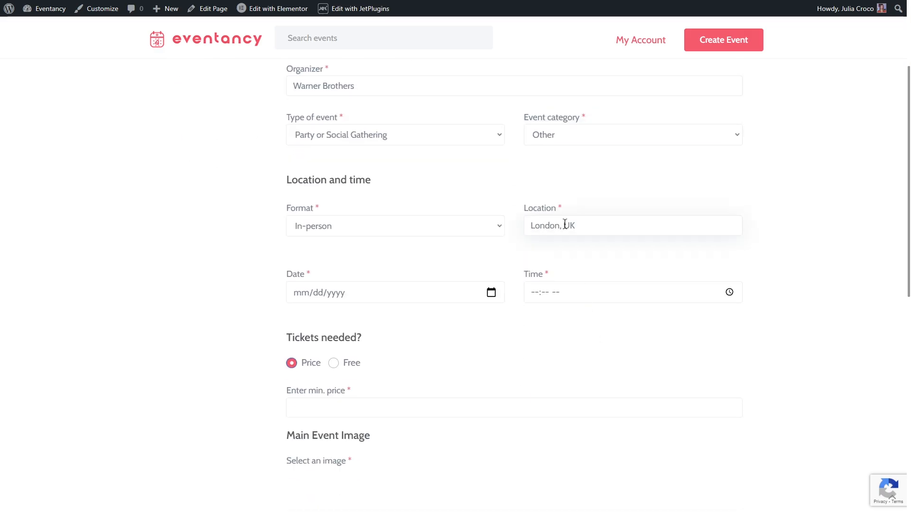
Set the event date to 01/10/2022 and the time to 02:10 PM
{"action": "left_click", "coordinate": [492, 292]}
{"action": "left_click", "coordinate": [386, 316]}
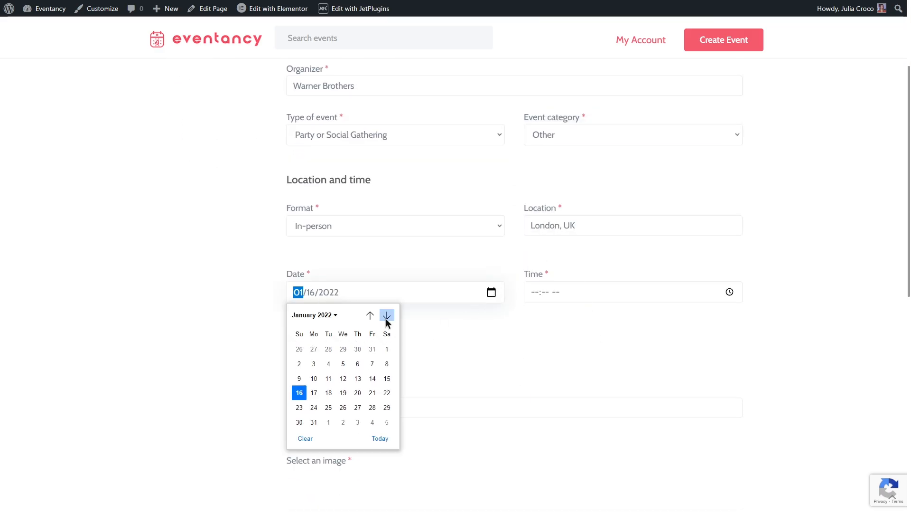
{"action": "left_click", "coordinate": [321, 379]}
{"action": "left_click", "coordinate": [730, 292]}
{"action": "left_click", "coordinate": [539, 352]}
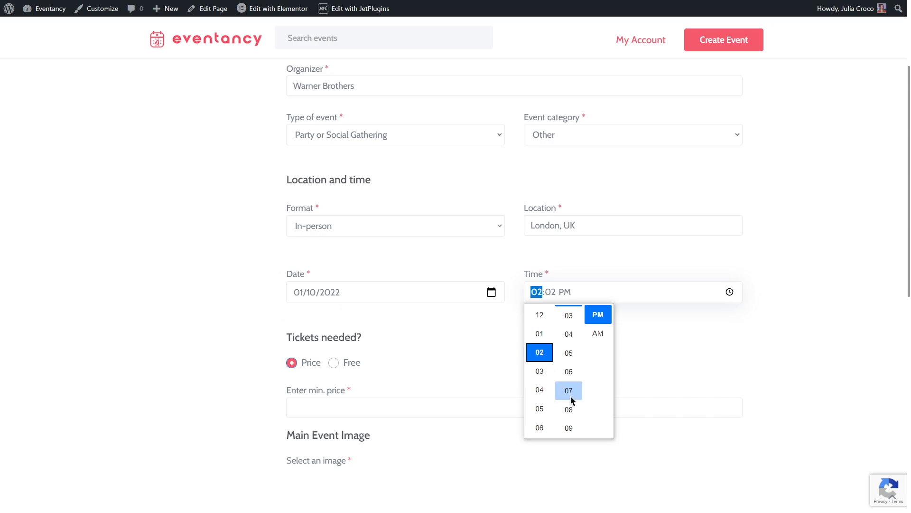
{"action": "left_click", "coordinate": [568, 351]}
Enter a minimum ticket price of 30 and upload the decorated Hogwarts hall photo as the main event image
{"action": "scroll", "coordinate": [478, 346], "scroll_direction": "down", "scroll_amount": 3}
{"action": "left_click", "coordinate": [350, 263]}
{"action": "type", "text": "30"}
{"action": "left_click", "coordinate": [301, 389]}
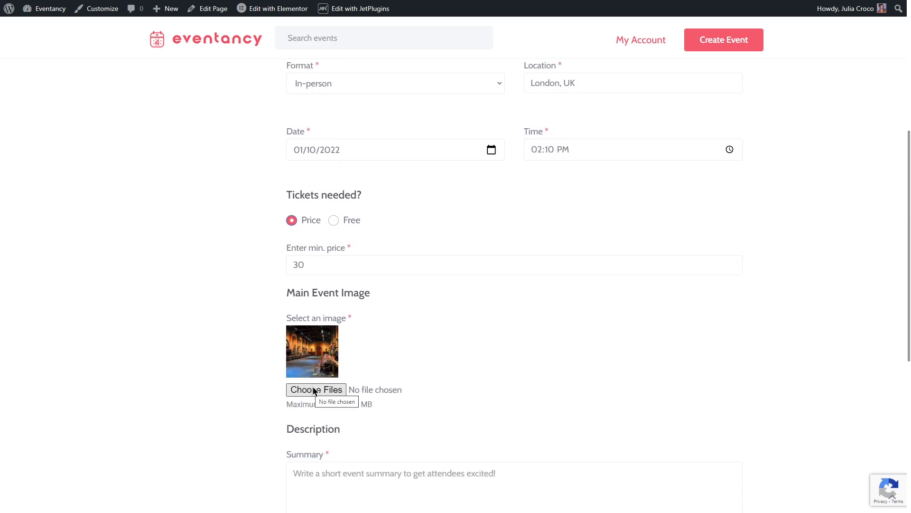
Paste the Harry Potter studio text into the summary, paste the full description, and publish the event
{"action": "scroll", "coordinate": [329, 293], "scroll_direction": "down", "scroll_amount": 4}
{"action": "left_click", "coordinate": [329, 293]}
{"action": "type", "text": "Get up close to props, costumes and models used in the Harry Potter films, then take a look around the studio’s famous movie sets, decorated as they were for the festive scenes. Even find out how different types of artificial snow, ice and fires were"}
{"action": "left_click", "coordinate": [349, 427]}
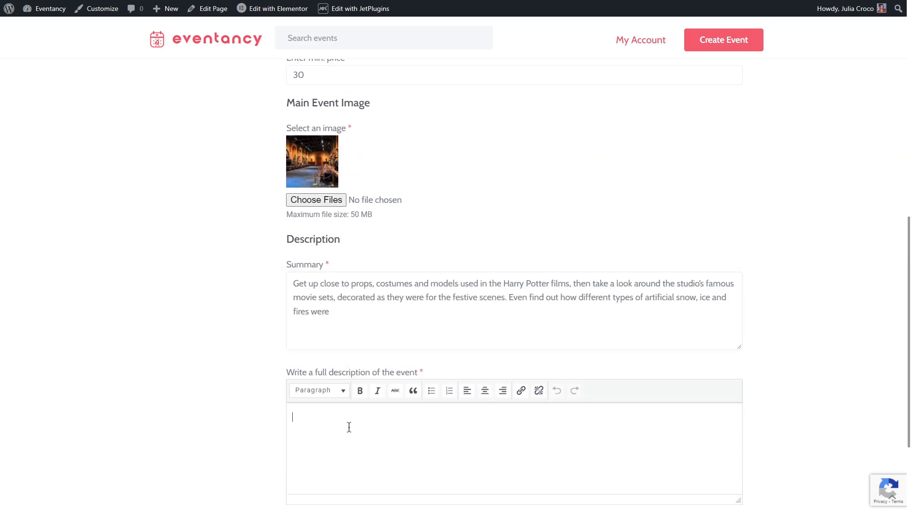
{"action": "type", "text": "Get up close to props, costumes and models used in the Harry Potter films, then take a look around the studio’s famous movie sets, decorated as they were for the festive scenes. Even find out how different types of artificial snow, ice and fires were created and used in the films!"}
{"action": "scroll", "coordinate": [349, 430], "scroll_direction": "down", "scroll_amount": 3}
{"action": "left_click", "coordinate": [328, 383]}
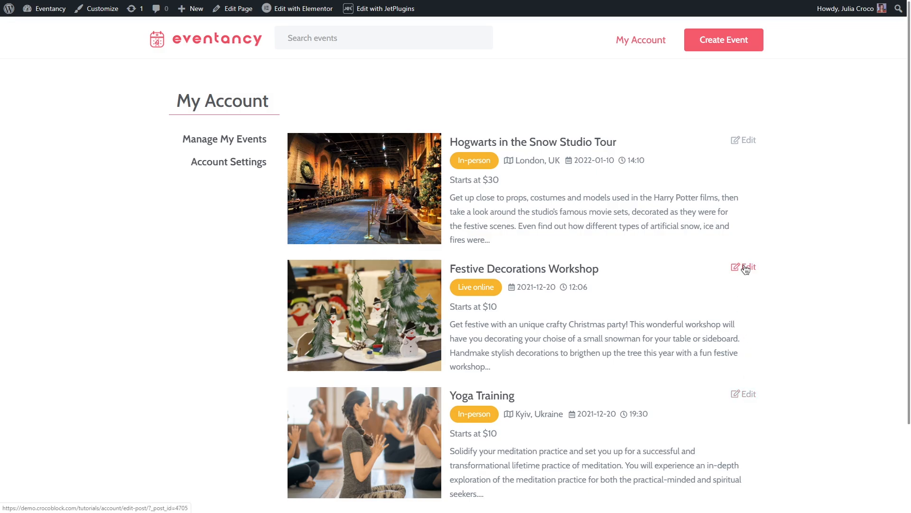
Open the Festive Decorations Workshop event for editing from the account's event list and switch its tickets to Free
{"action": "left_click", "coordinate": [745, 269]}
{"action": "scroll", "coordinate": [741, 271], "scroll_direction": "down", "scroll_amount": 6}
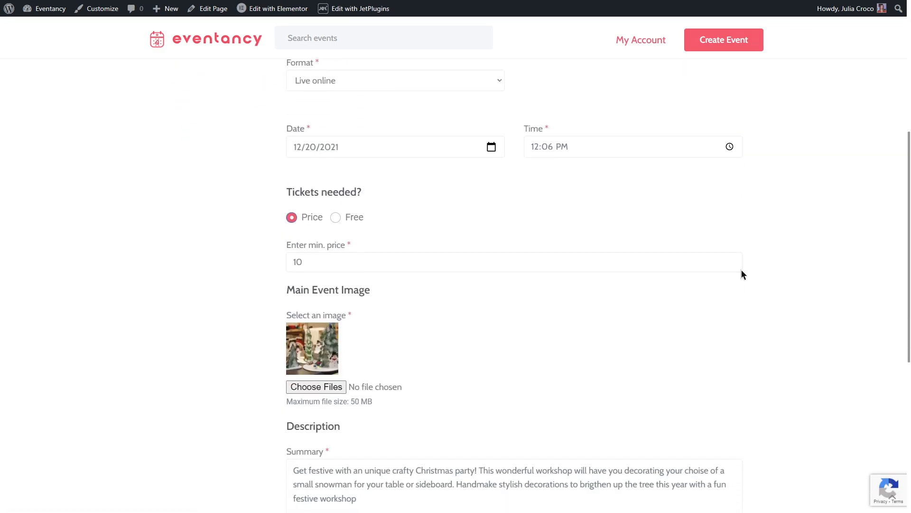
{"action": "scroll", "coordinate": [742, 271], "scroll_direction": "down", "scroll_amount": 1}
{"action": "left_click", "coordinate": [336, 173]}
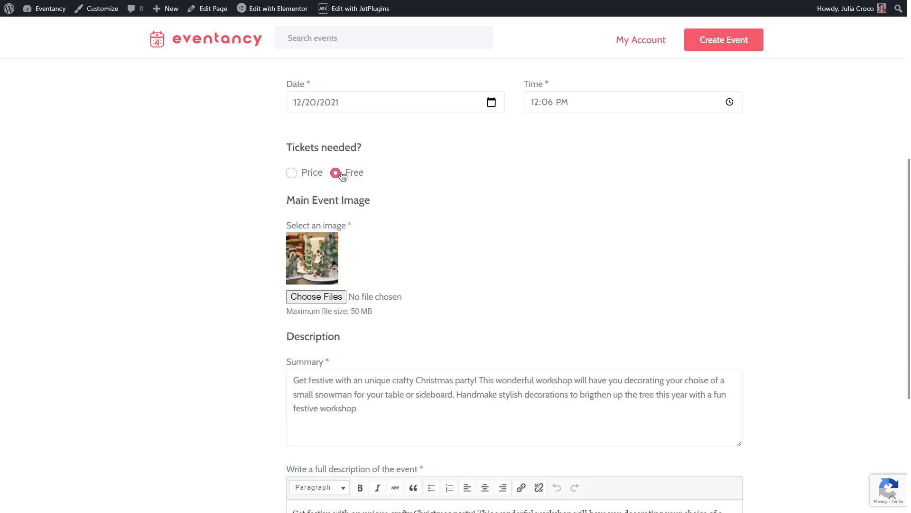
Set the workshop's time to 05:10 PM
{"action": "left_click", "coordinate": [728, 101]}
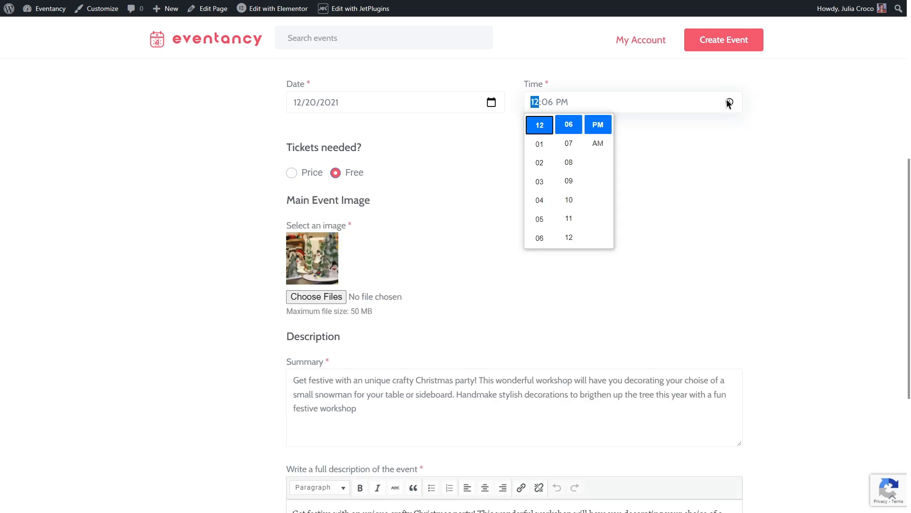
{"action": "left_click", "coordinate": [541, 218]}
{"action": "left_click", "coordinate": [569, 200]}
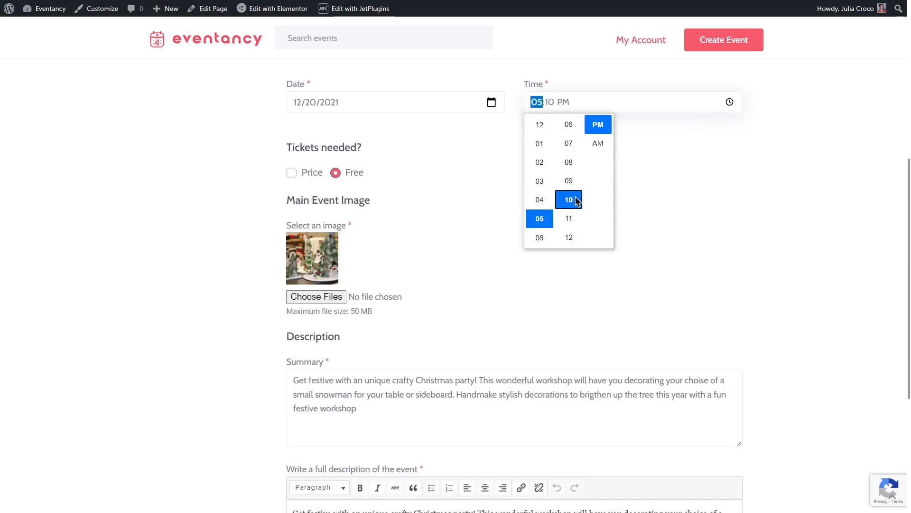
{"action": "left_click", "coordinate": [617, 188]}
Set the workshop's date to 02/23/2022 and submit the updated event
{"action": "left_click", "coordinate": [492, 103]}
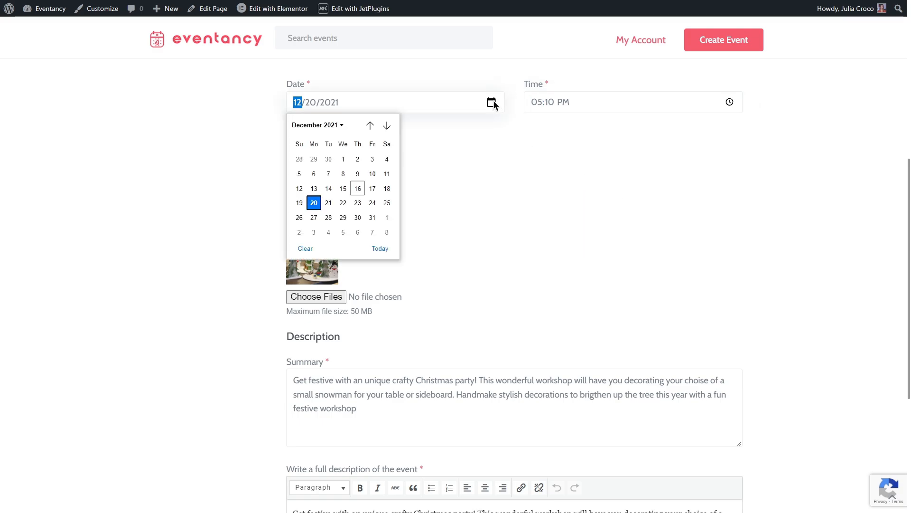
{"action": "left_click", "coordinate": [386, 125]}
{"action": "left_click", "coordinate": [387, 125]}
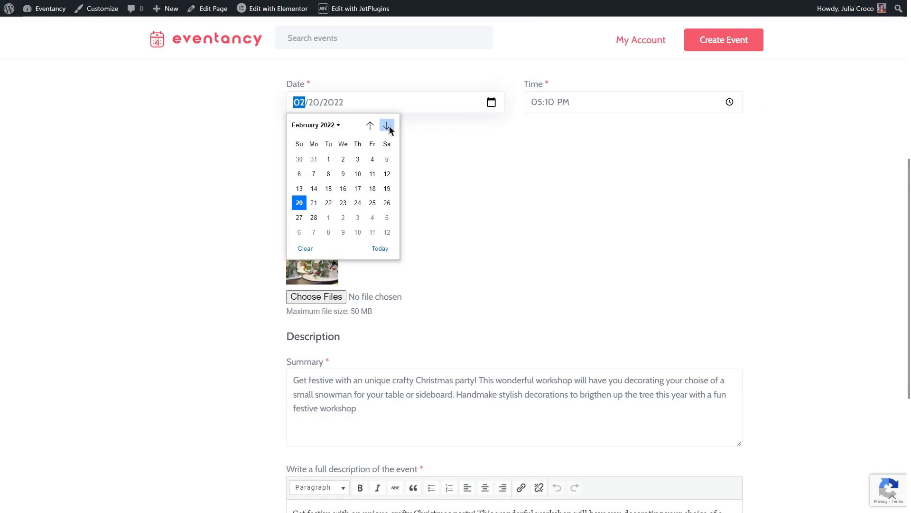
{"action": "left_click", "coordinate": [342, 203]}
{"action": "scroll", "coordinate": [495, 202], "scroll_direction": "down", "scroll_amount": 1}
{"action": "scroll", "coordinate": [496, 202], "scroll_direction": "down", "scroll_amount": 5}
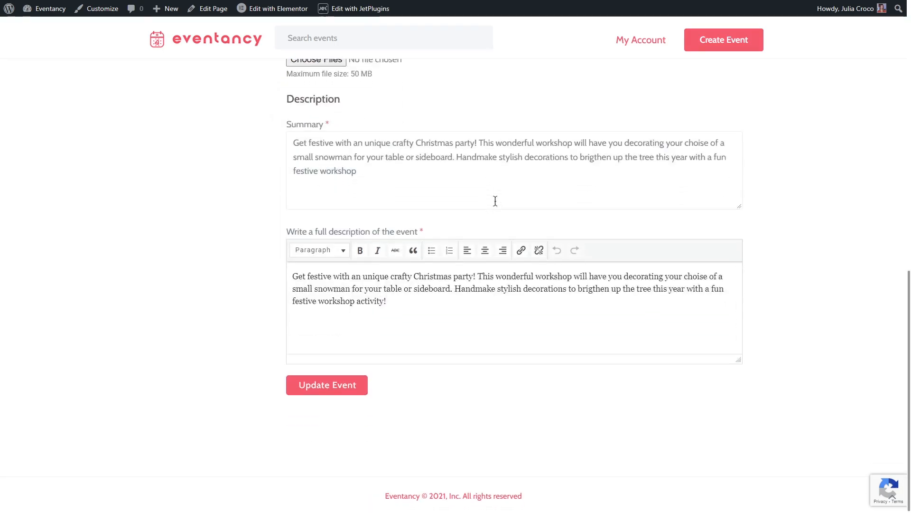
{"action": "left_click", "coordinate": [348, 373]}
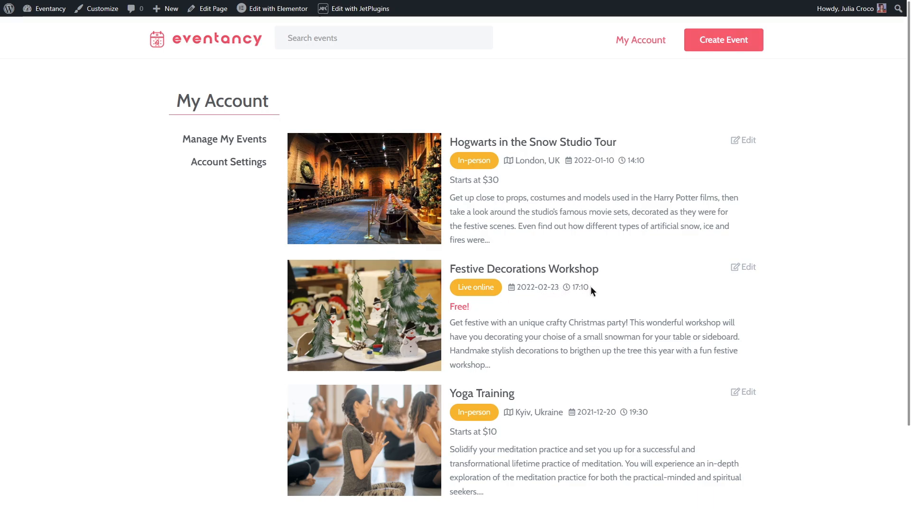
Go to the WordPress dashboard's list of events and open the Festive Decorations Workshop in the post editor
{"action": "mouse_move", "coordinate": [47, 9]}
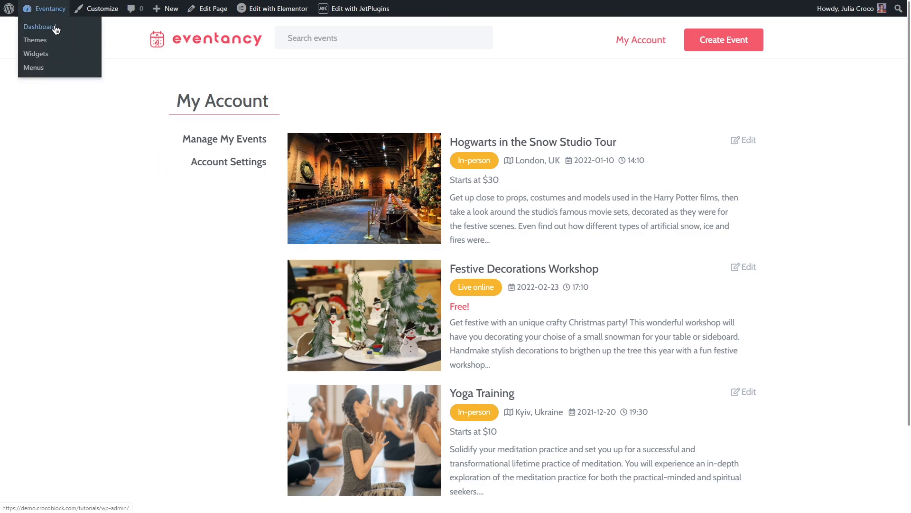
{"action": "left_click", "coordinate": [55, 27]}
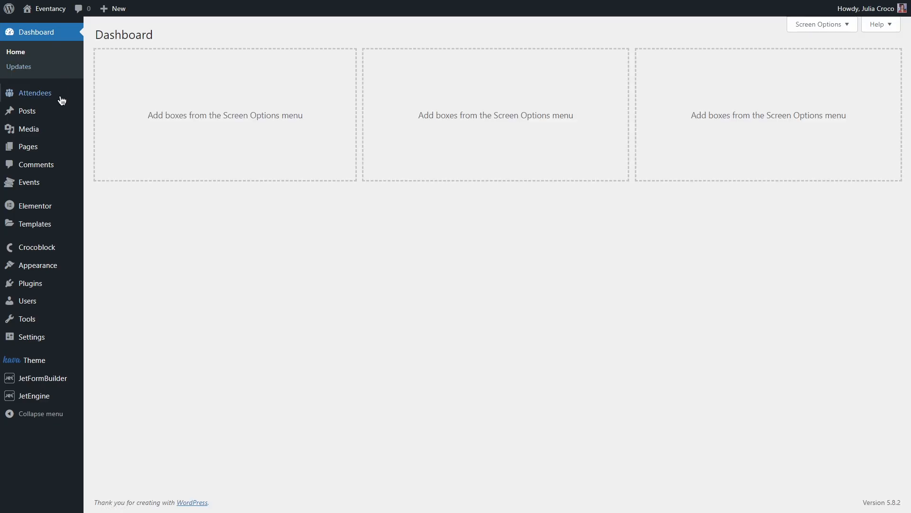
{"action": "mouse_move", "coordinate": [61, 183]}
{"action": "left_click", "coordinate": [134, 183]}
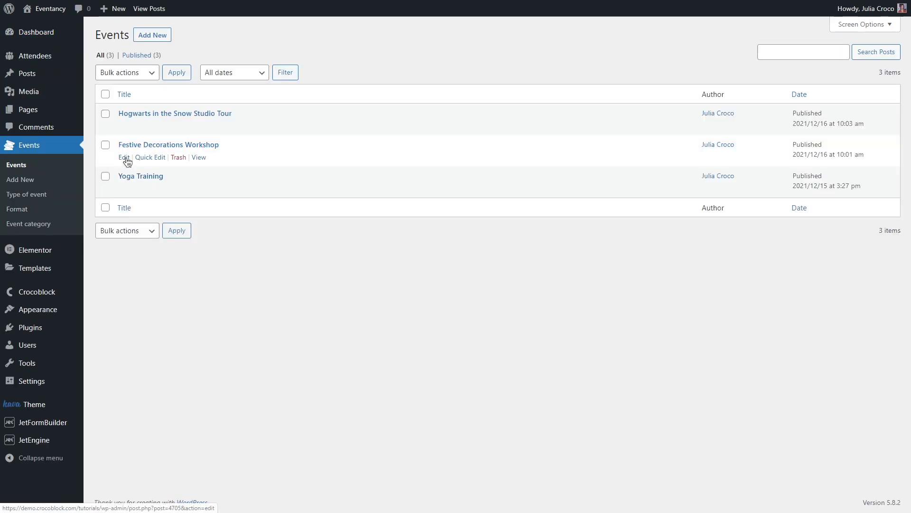
{"action": "left_click", "coordinate": [127, 159]}
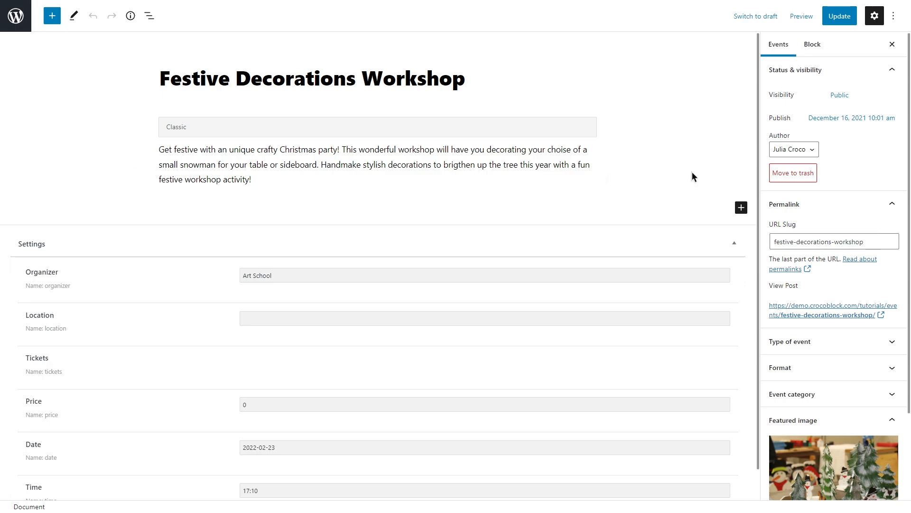
Examine the workshop's stored settings fields, type of event, format, event category, featured image and excerpt
{"action": "left_click_drag", "start_coordinate": [758, 129], "coordinate": [759, 193]}
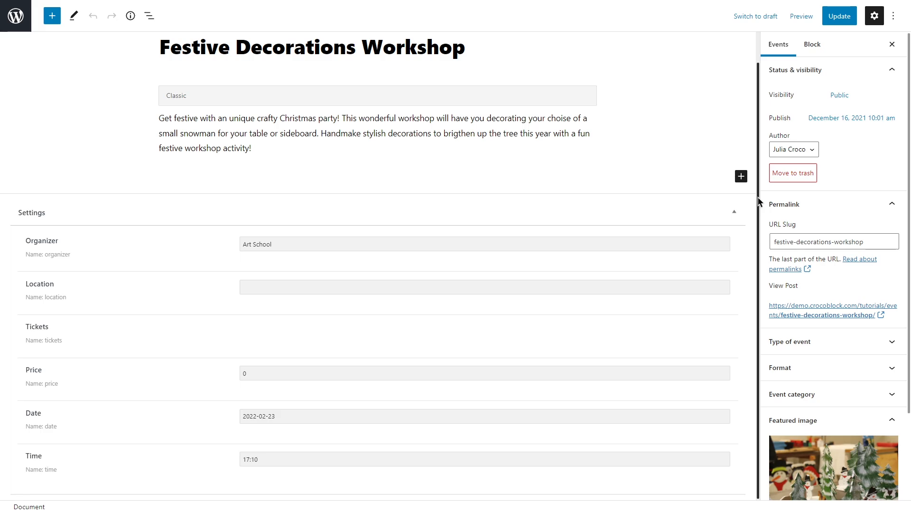
{"action": "scroll", "coordinate": [836, 238], "scroll_direction": "down", "scroll_amount": 2}
{"action": "left_click", "coordinate": [883, 238]}
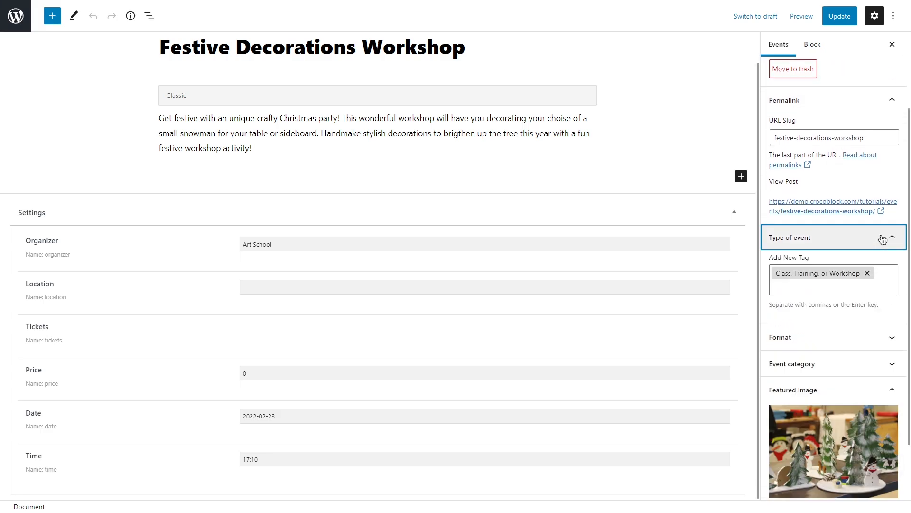
{"action": "scroll", "coordinate": [883, 239], "scroll_direction": "down", "scroll_amount": 2}
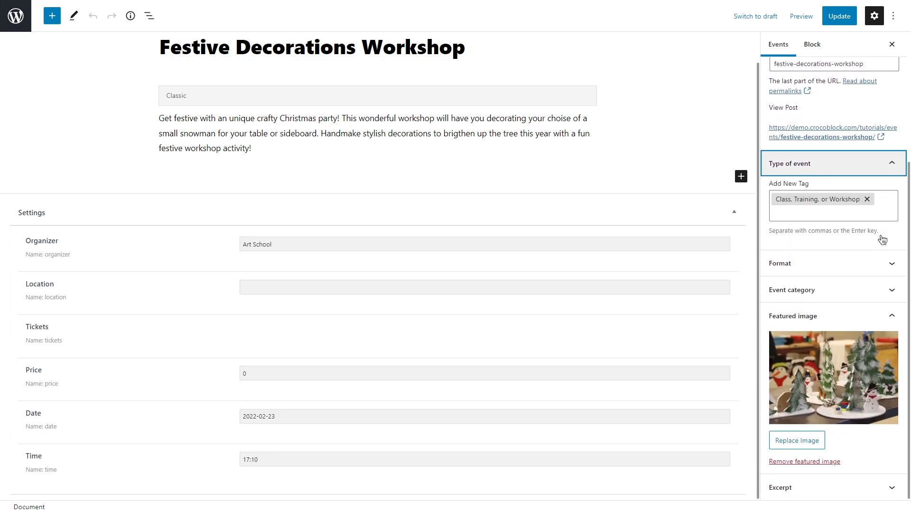
{"action": "left_click", "coordinate": [886, 263]}
{"action": "left_click", "coordinate": [876, 356]}
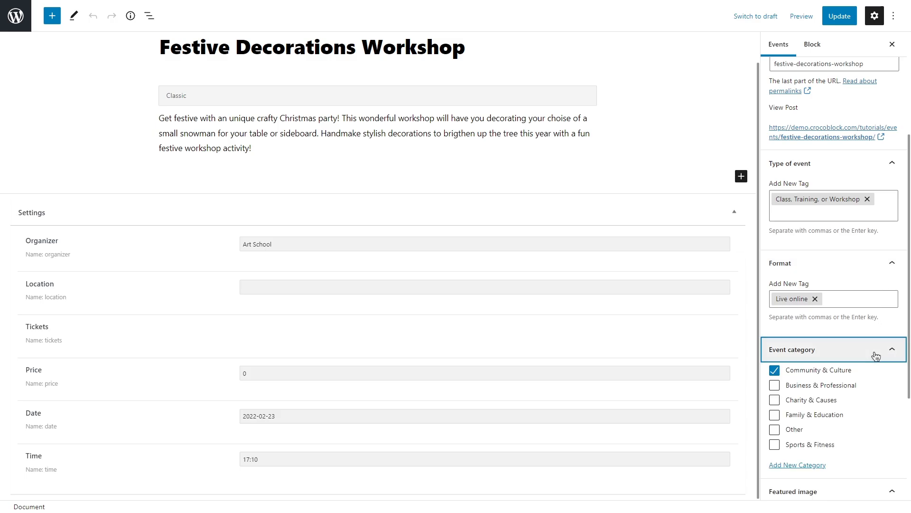
{"action": "scroll", "coordinate": [876, 356], "scroll_direction": "down", "scroll_amount": 4}
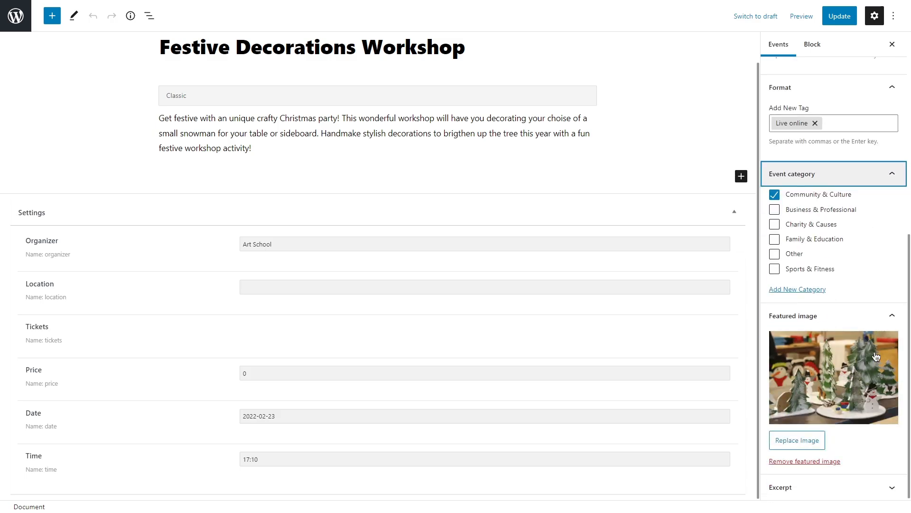
{"action": "left_click", "coordinate": [852, 488]}
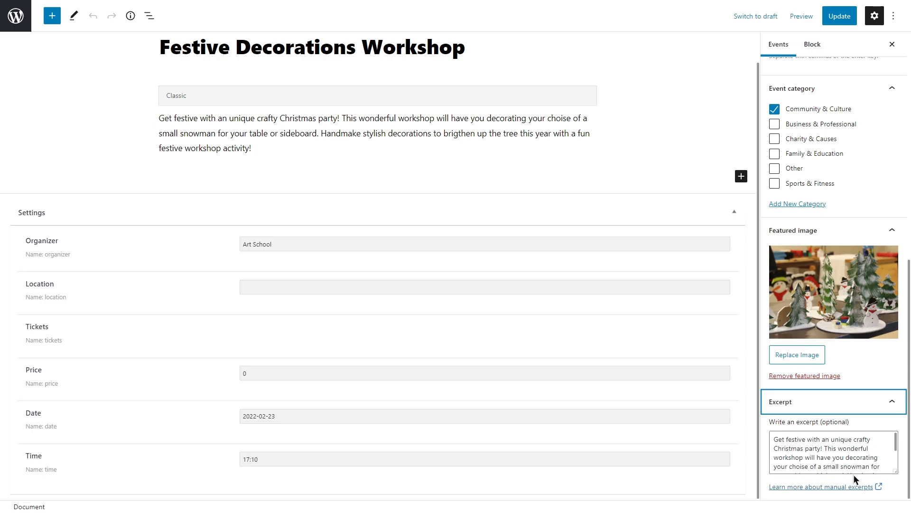